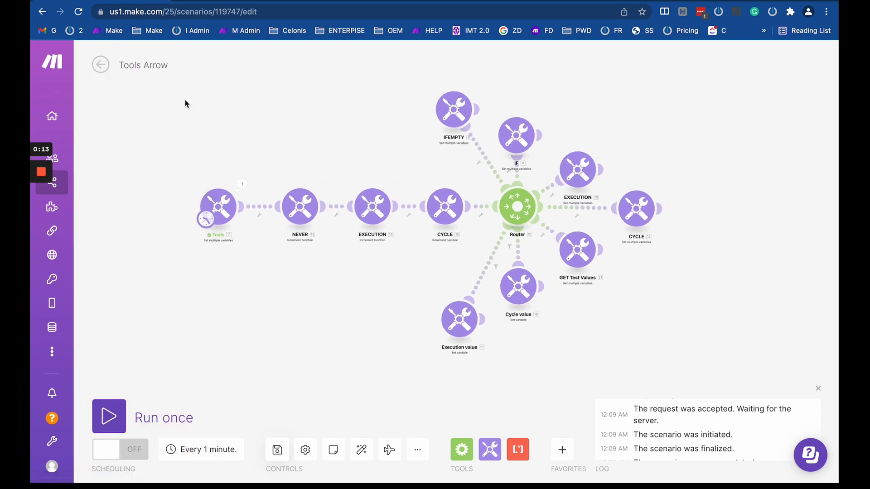
# Step: Exit the Tools Arrow scenario editor and save the unsaved changes
pyautogui.click(101, 65)
pyautogui.click(449, 149)
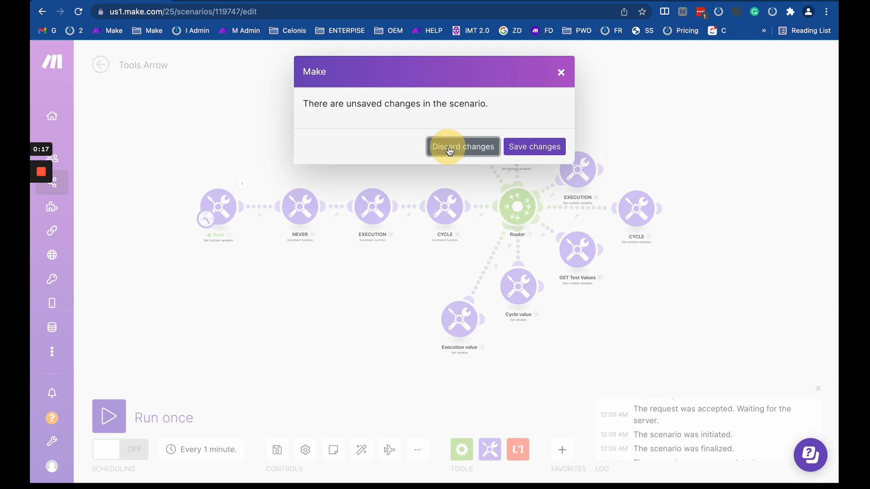
pyautogui.click(535, 145)
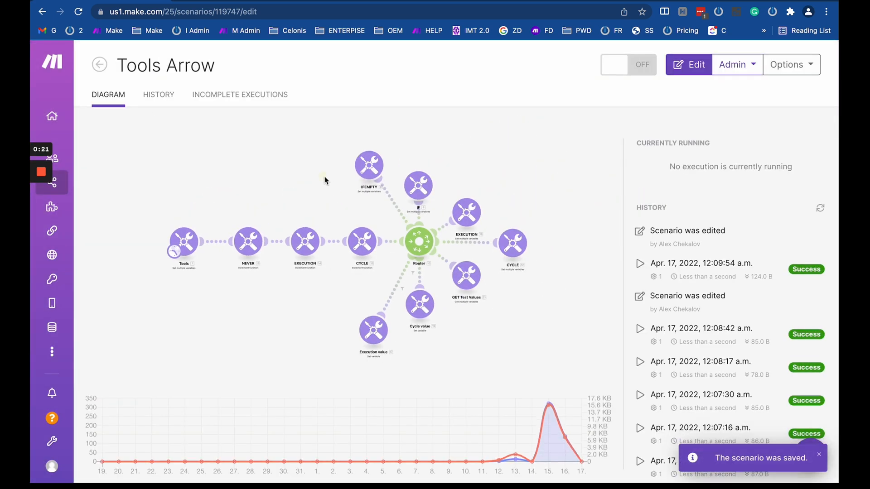
# Step: Open the Tools Arrow scenario for editing, inspect its module layout, and return to its overview
pyautogui.click(324, 176)
pyautogui.scroll(-6, 392, 201)
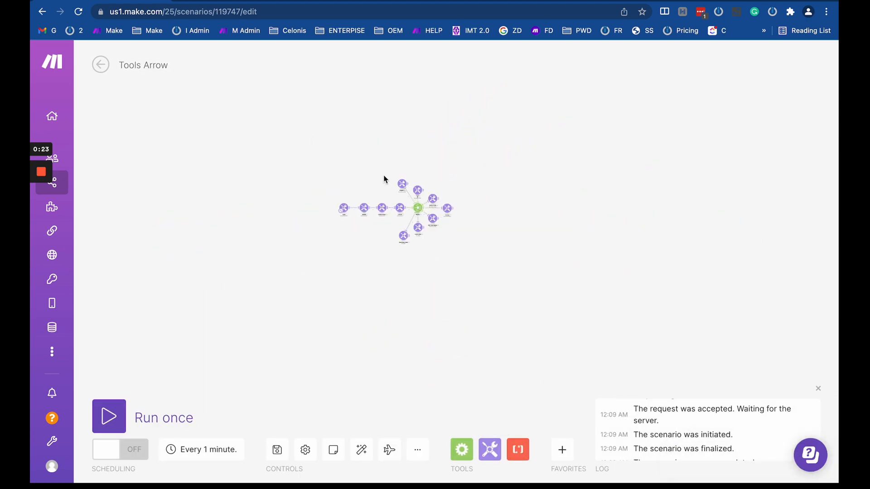
pyautogui.scroll(6, 421, 218)
pyautogui.scroll(-4, 432, 209)
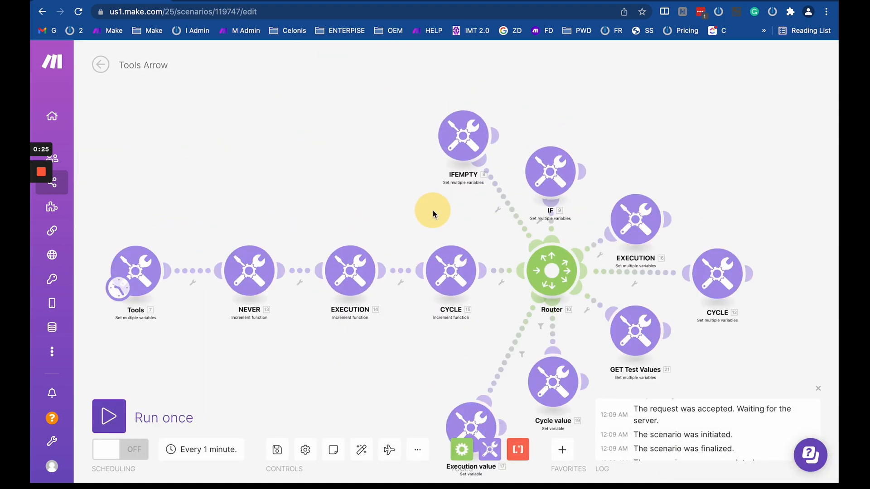
pyautogui.moveTo(343, 178); pyautogui.dragTo(357, 186)
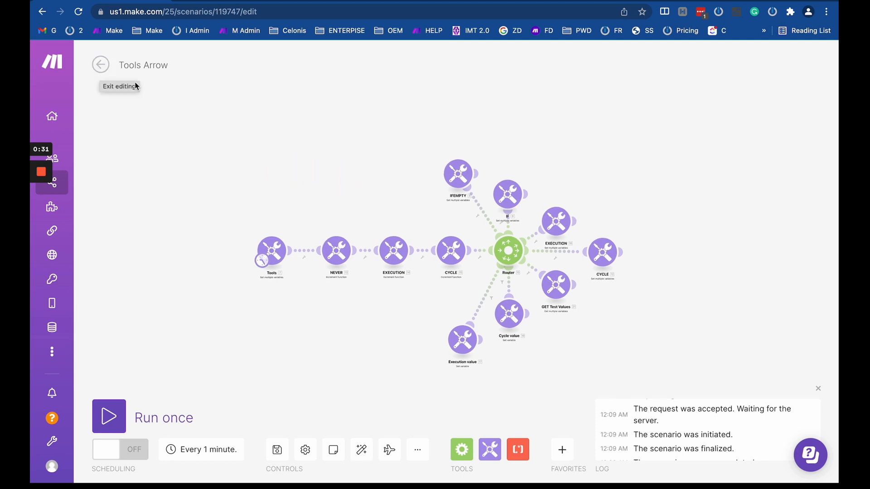
pyautogui.click(108, 73)
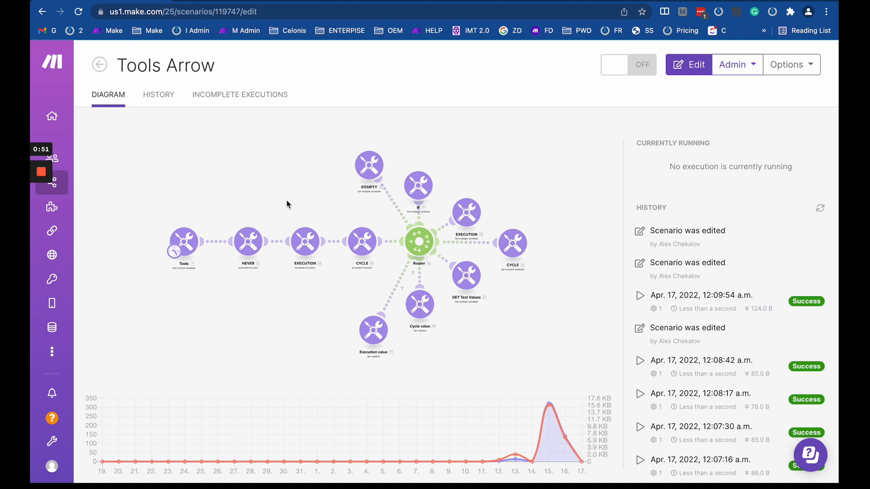
# Step: Run the Tools Arrow scenario once from its editor and return to its overview
pyautogui.click(281, 186)
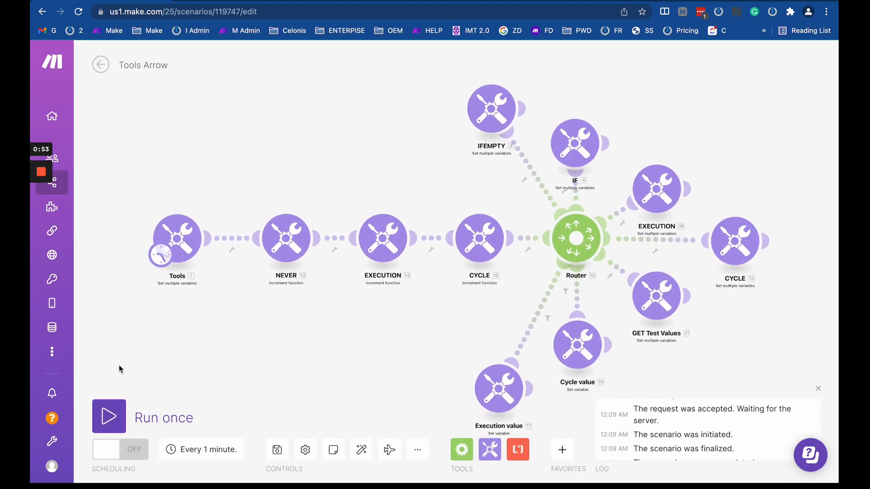
pyautogui.click(115, 416)
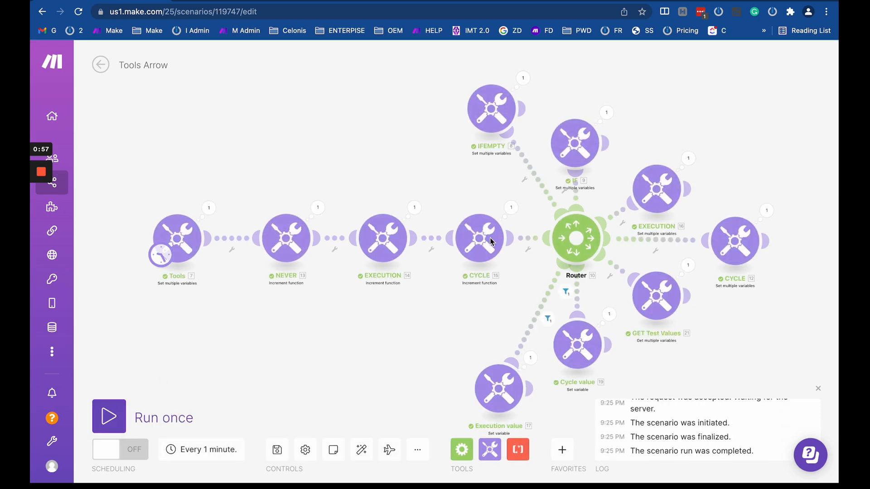
pyautogui.click(101, 65)
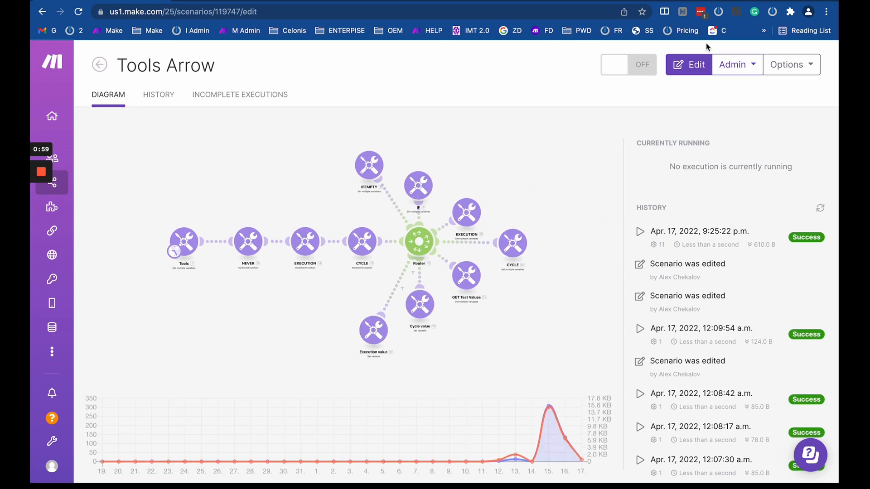
# Step: Open the schedule settings on the scenario's first module and review the available Run scenario frequency options
pyautogui.click(178, 260)
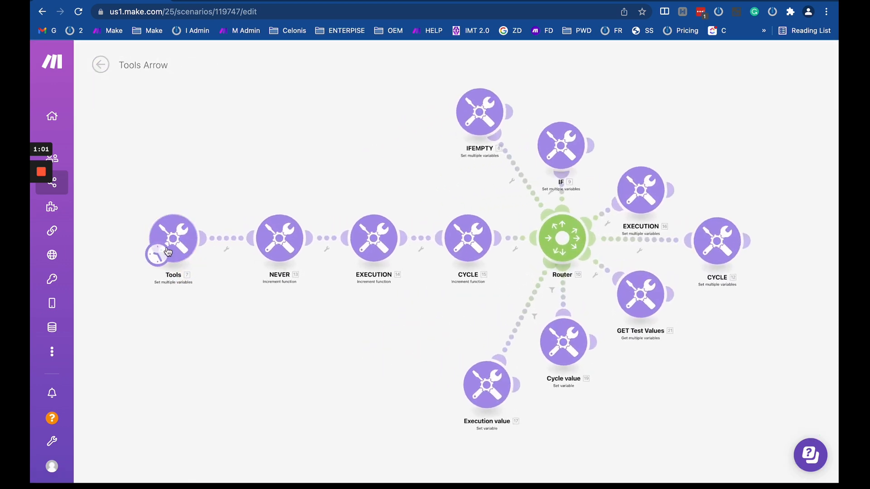
pyautogui.click(161, 248)
pyautogui.click(229, 190)
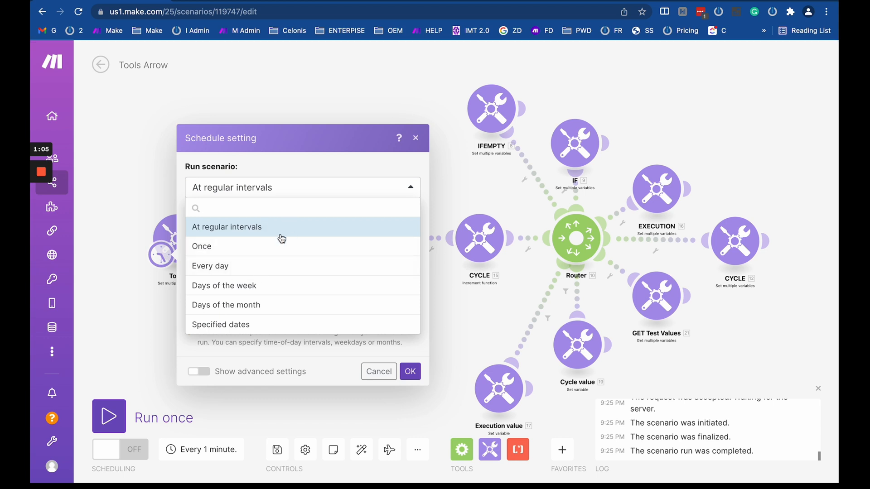
pyautogui.click(155, 312)
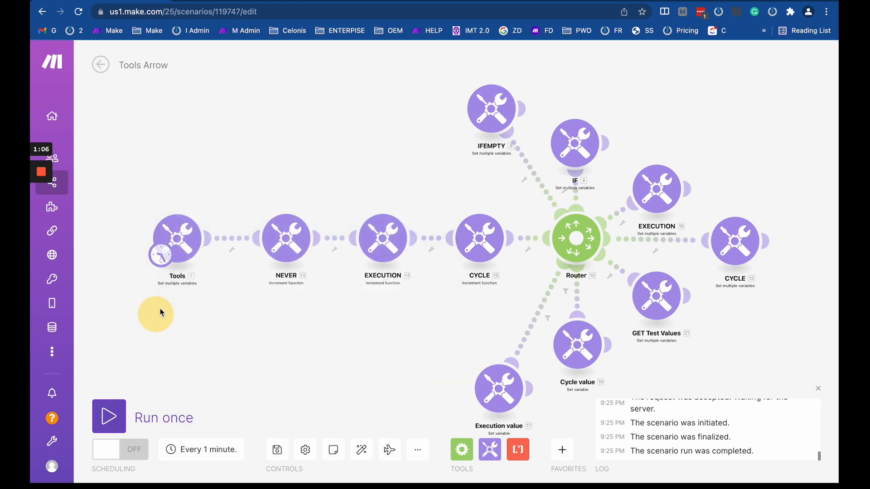
pyautogui.click(156, 250)
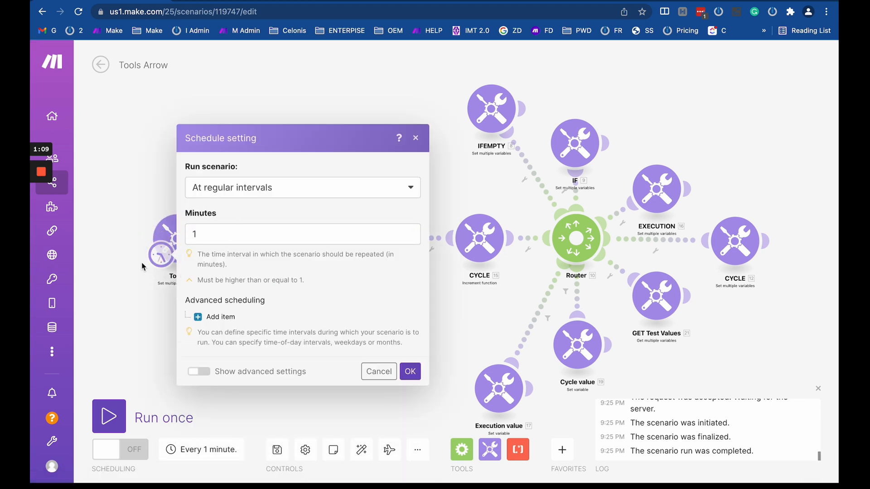
pyautogui.click(243, 188)
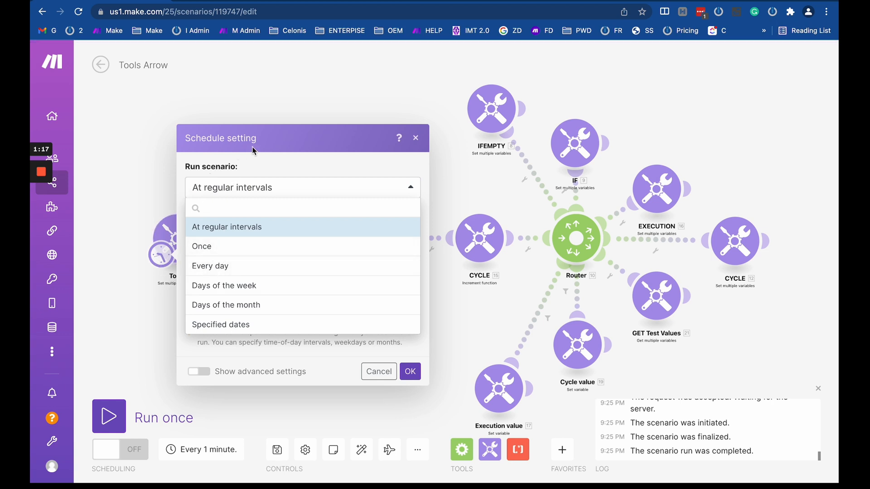
pyautogui.click(132, 262)
pyautogui.moveTo(126, 258); pyautogui.dragTo(214, 243)
pyautogui.click(267, 243)
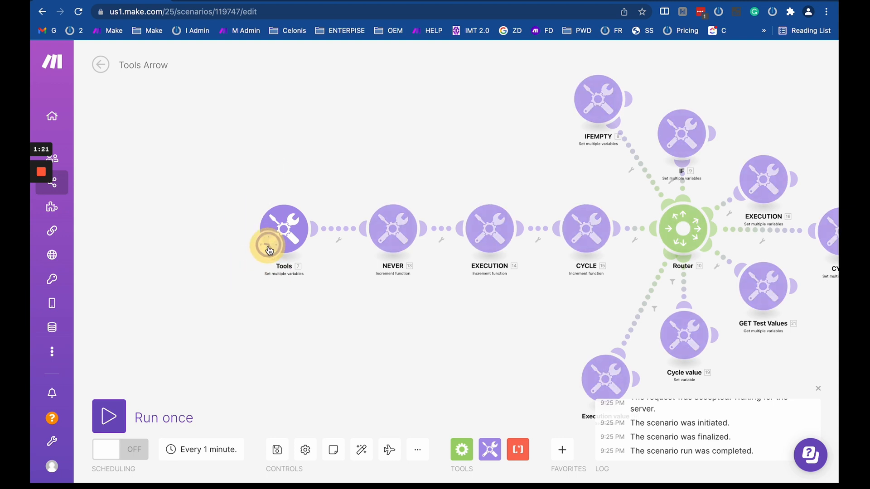
pyautogui.click(214, 215)
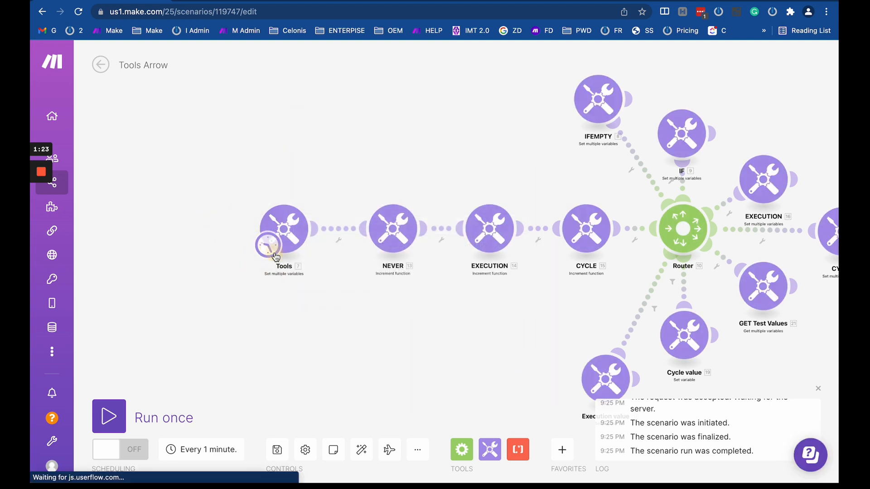
pyautogui.moveTo(273, 250)
pyautogui.mouseDown()
pyautogui.moveTo(328, 203)
pyautogui.moveTo(288, 252)
pyautogui.moveTo(270, 245)
pyautogui.mouseUp()
pyautogui.scroll(5, 270, 244)
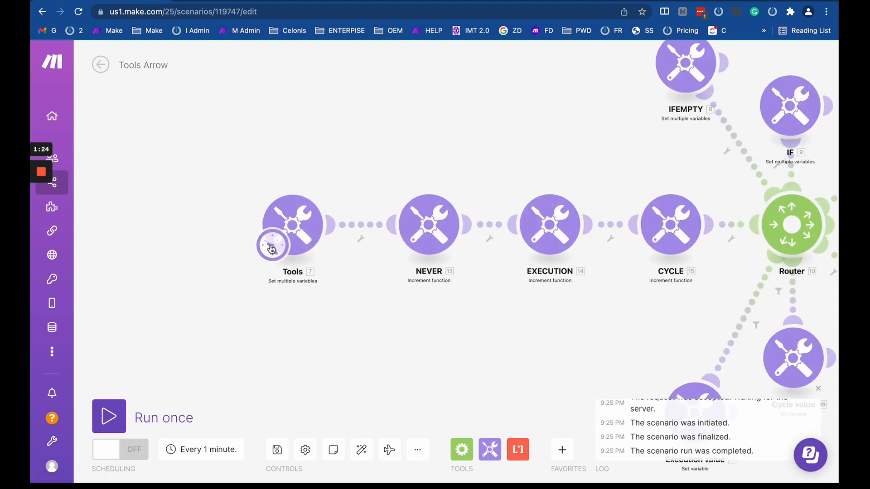
pyautogui.click(270, 247)
pyautogui.press('Escape')
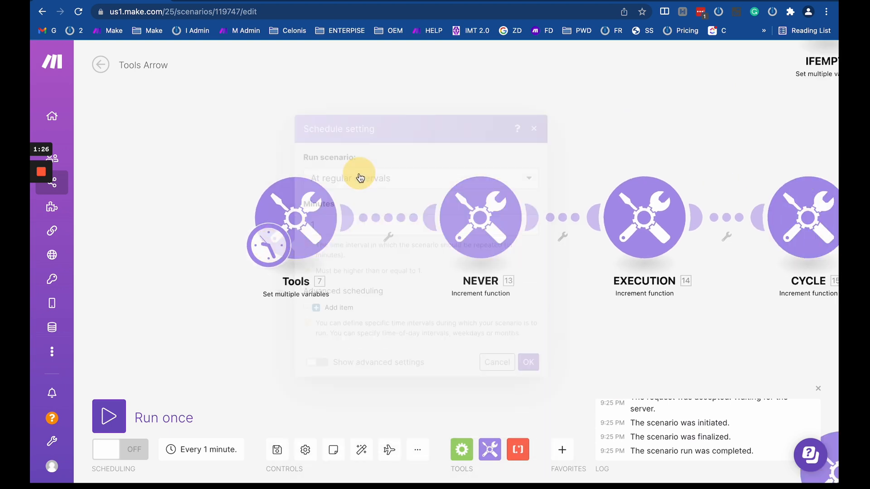
# Step: Show the advanced settings in the first module's schedule and set the scenario to run Once
pyautogui.click(274, 244)
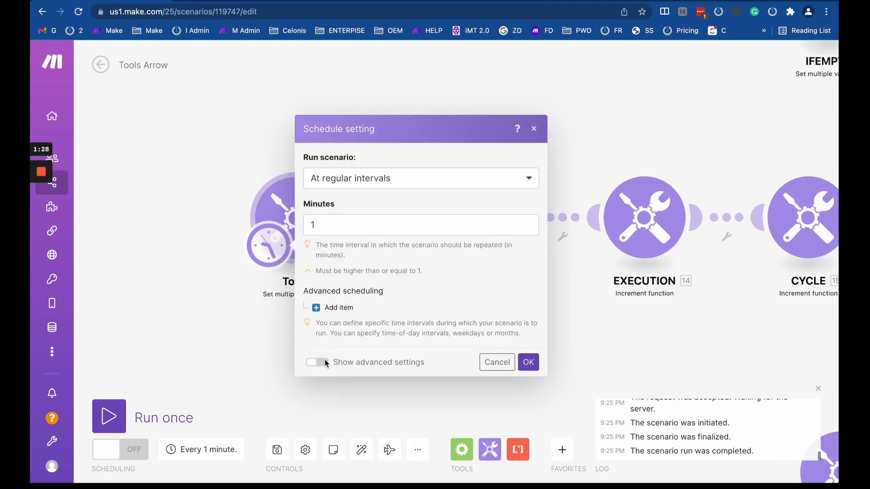
pyautogui.click(317, 362)
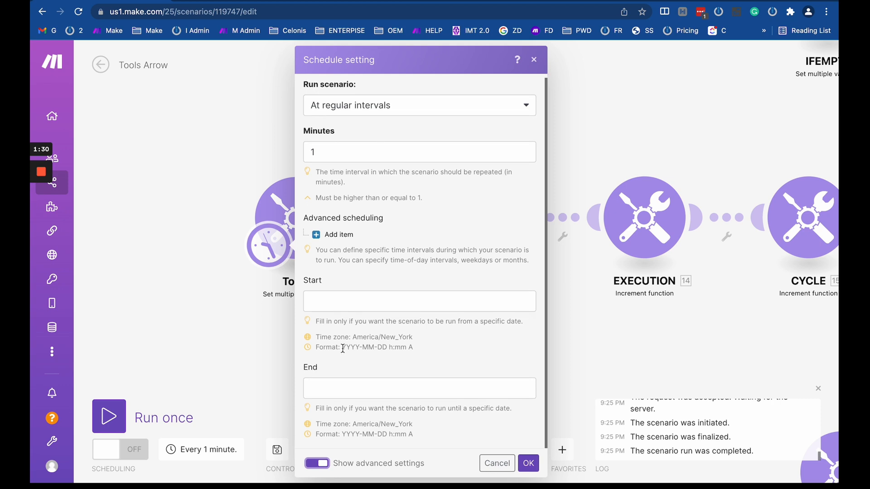
pyautogui.click(362, 106)
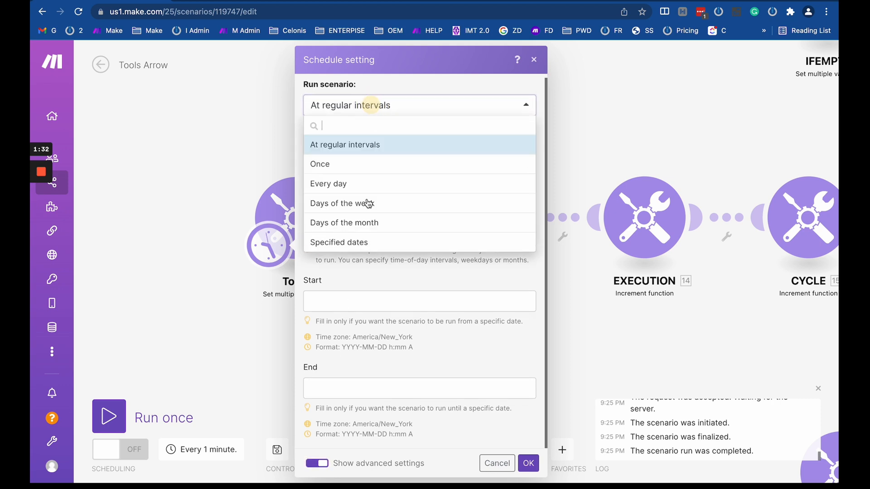
pyautogui.click(335, 166)
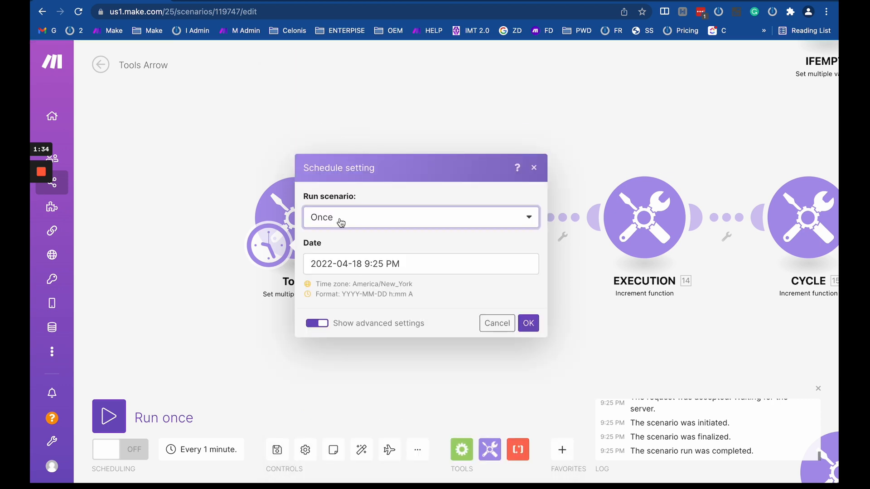
# Step: Set the scenario's schedule to At regular intervals and open the Minutes value for editing
pyautogui.click(340, 219)
pyautogui.click(358, 256)
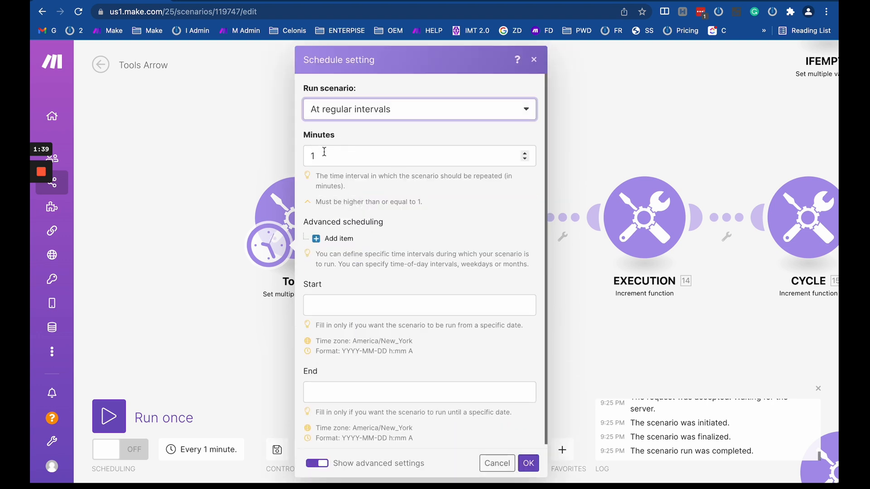
pyautogui.click(324, 151)
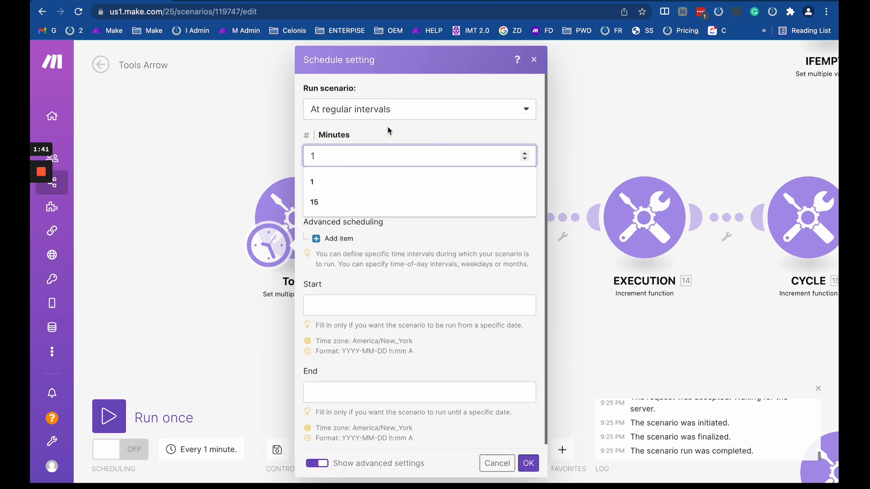
pyautogui.click(387, 127)
pyautogui.click(320, 155)
# Step: Go to make.com/en in a new browser tab and open the site's Pricing page
pyautogui.click(184, 1)
pyautogui.click(186, 9)
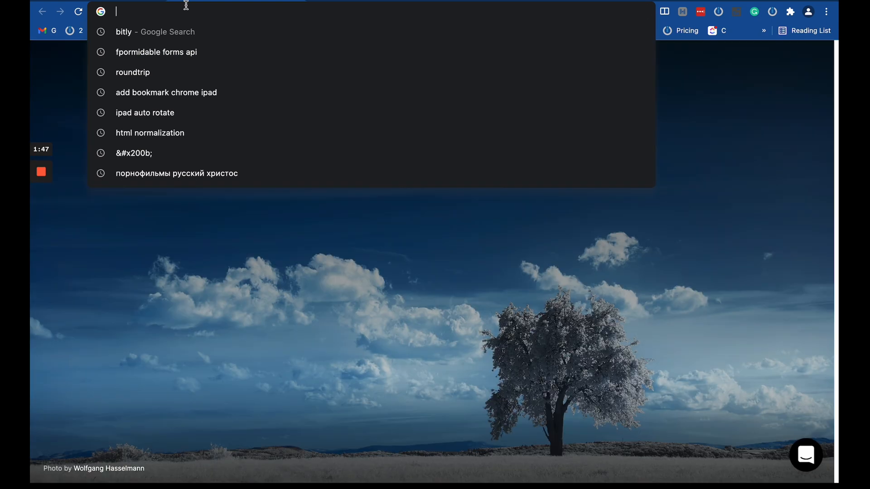
pyautogui.write('make')
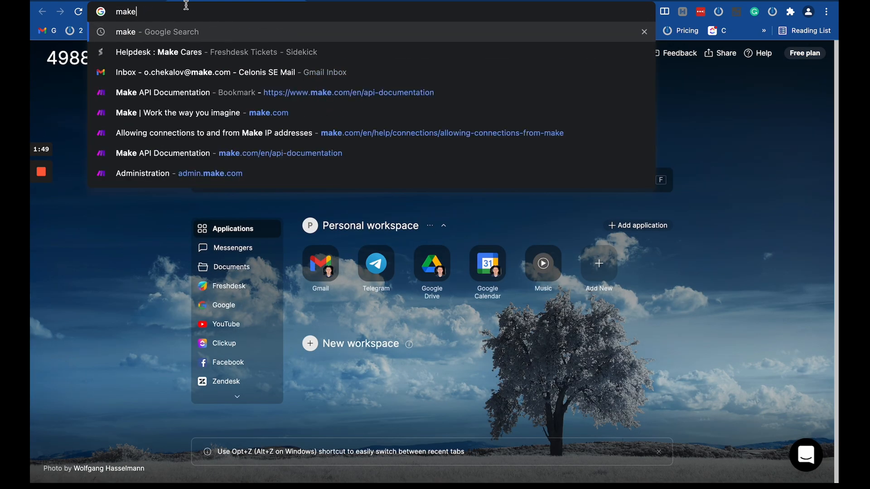
pyautogui.write('.com/')
pyautogui.press('Return')
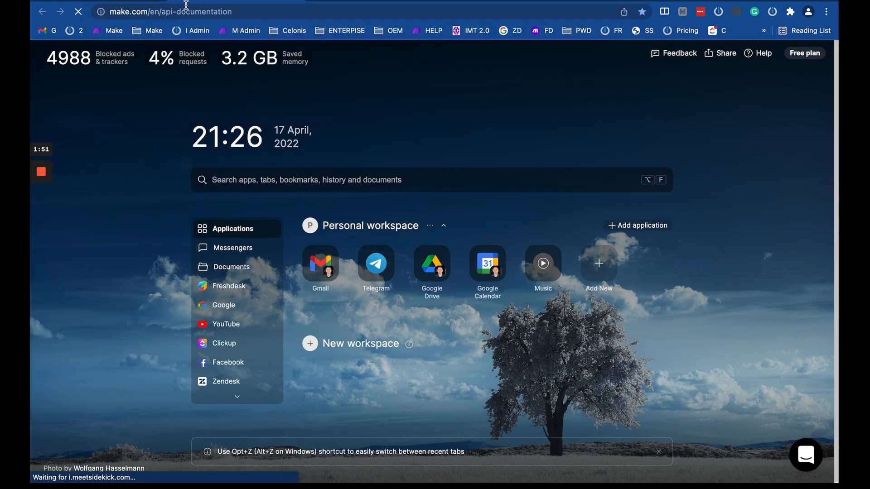
pyautogui.moveTo(152, 12); pyautogui.dragTo(362, 9)
pyautogui.press('BackSpace')
pyautogui.press('Return')
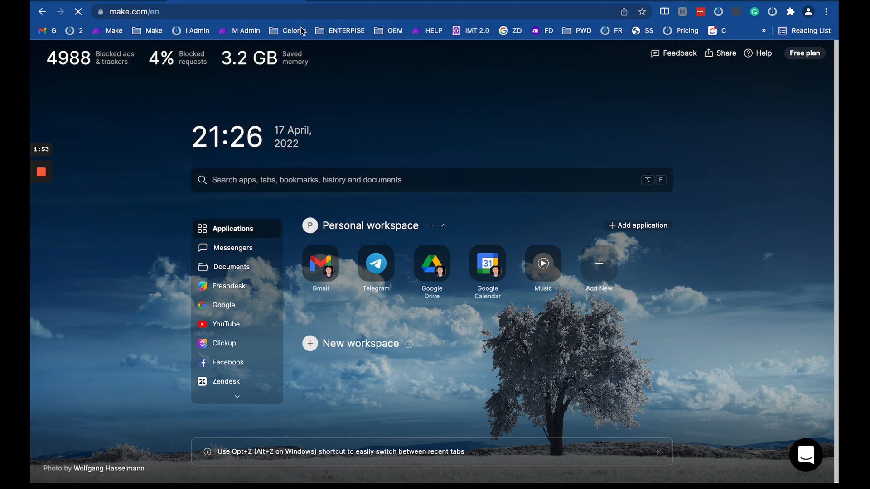
pyautogui.click(449, 81)
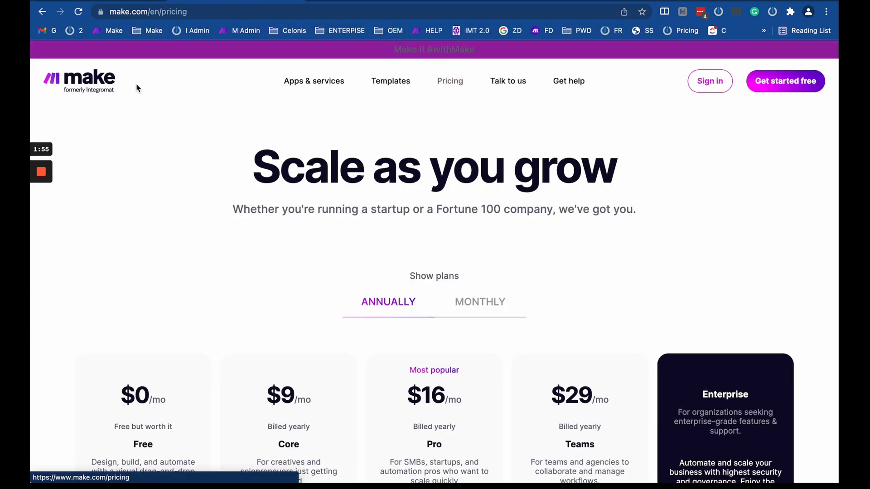
# Step: Examine the plan comparison table for the minimum interval between scheduled scenarios, especially on the Free plan
pyautogui.scroll(-15, 235, 218)
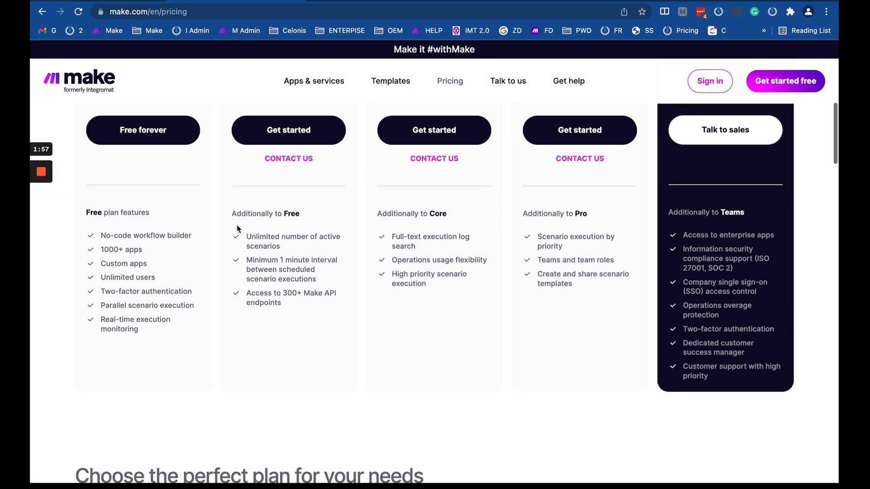
pyautogui.scroll(-6, 237, 225)
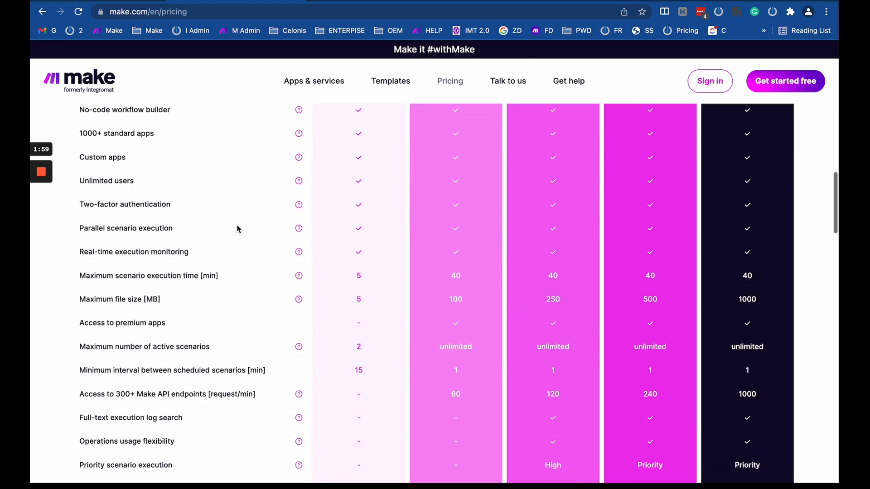
pyautogui.scroll(1, 237, 228)
pyautogui.scroll(-3, 237, 229)
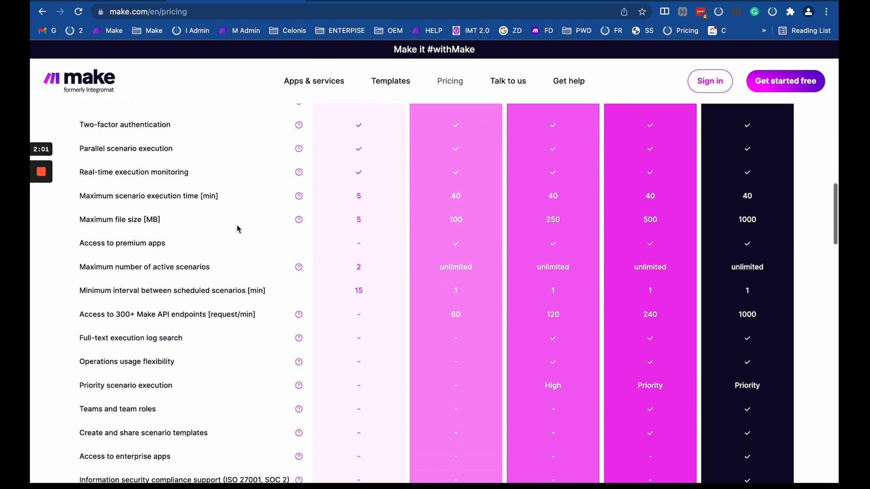
pyautogui.moveTo(86, 291); pyautogui.dragTo(642, 296)
pyautogui.click(194, 287)
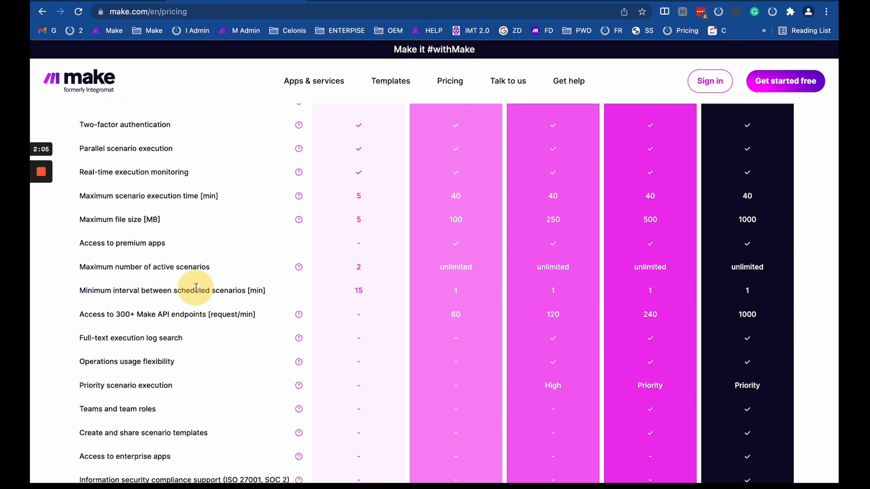
pyautogui.scroll(8, 232, 291)
pyautogui.scroll(-11, 235, 292)
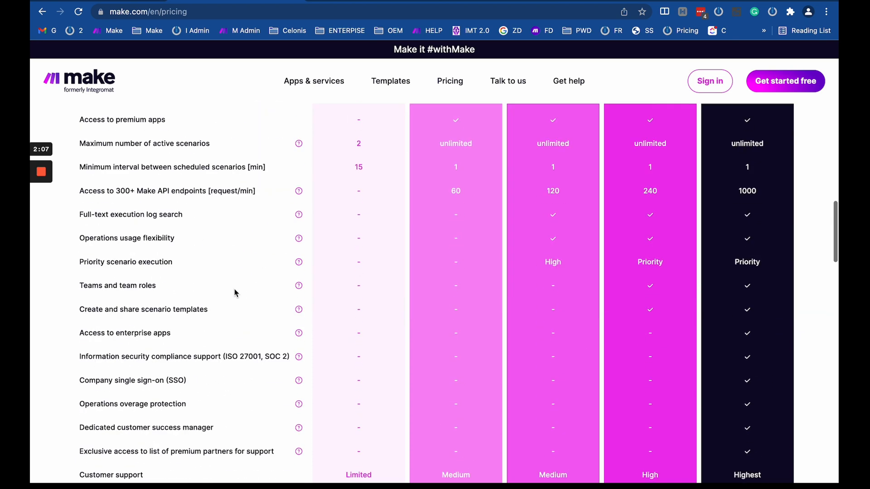
pyautogui.scroll(2, 235, 291)
pyautogui.doubleClick(359, 234)
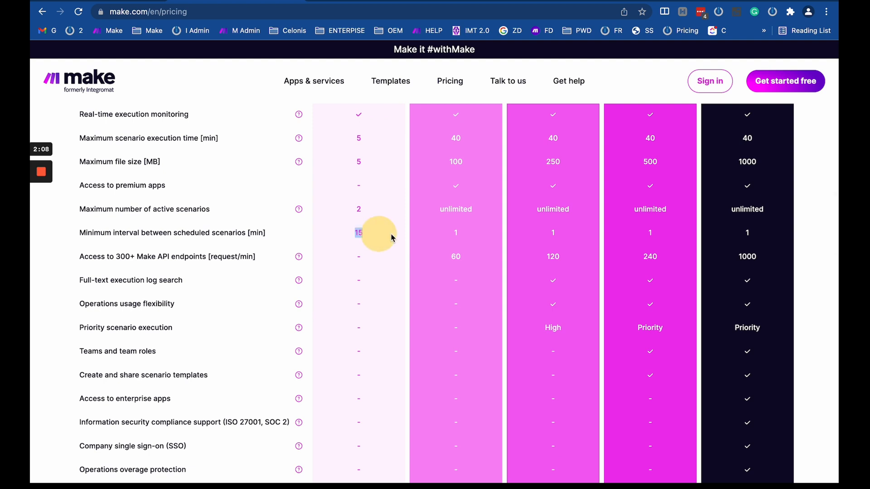
# Step: Switch from the pricing page back to the browser tab with the scenario's schedule settings
pyautogui.click(363, 234)
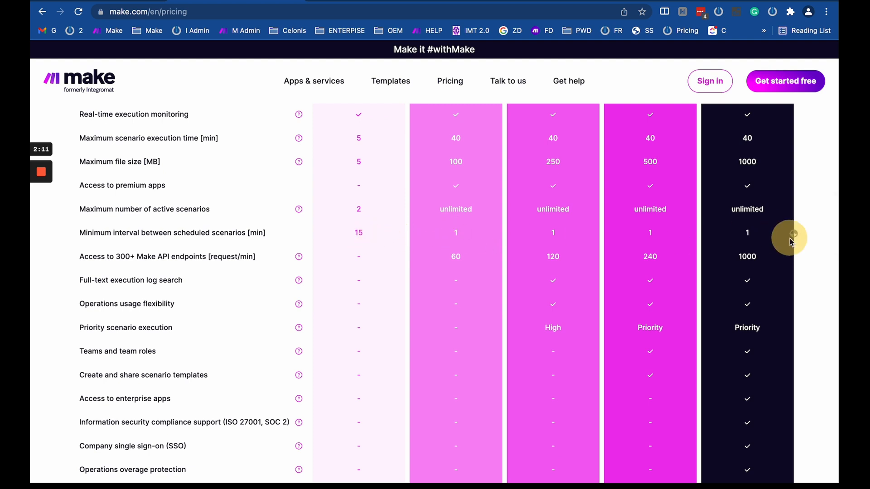
pyautogui.click(131, 2)
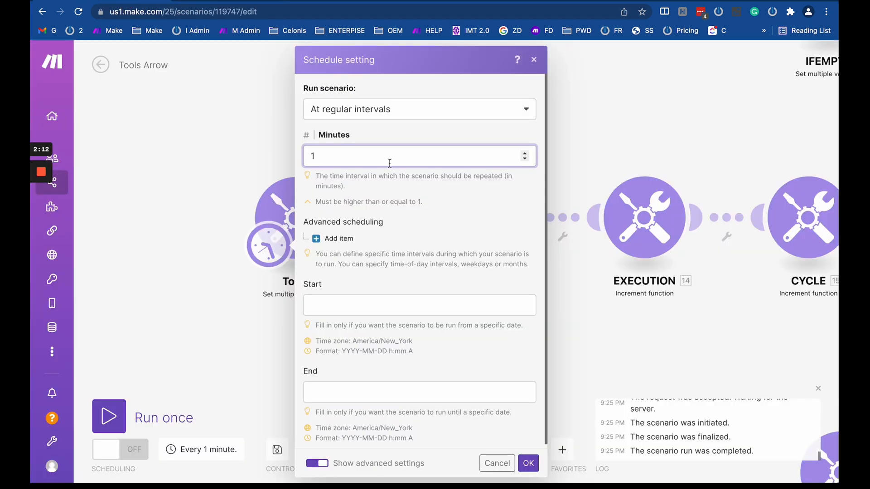
# Step: Switch the scenario's run frequency through Every day, Days of the week and Days of the month in turn
pyautogui.click(364, 119)
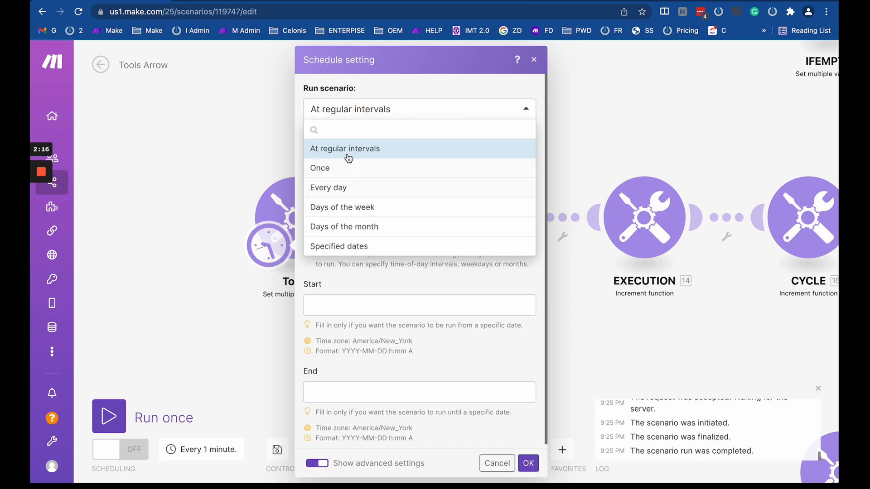
pyautogui.click(366, 194)
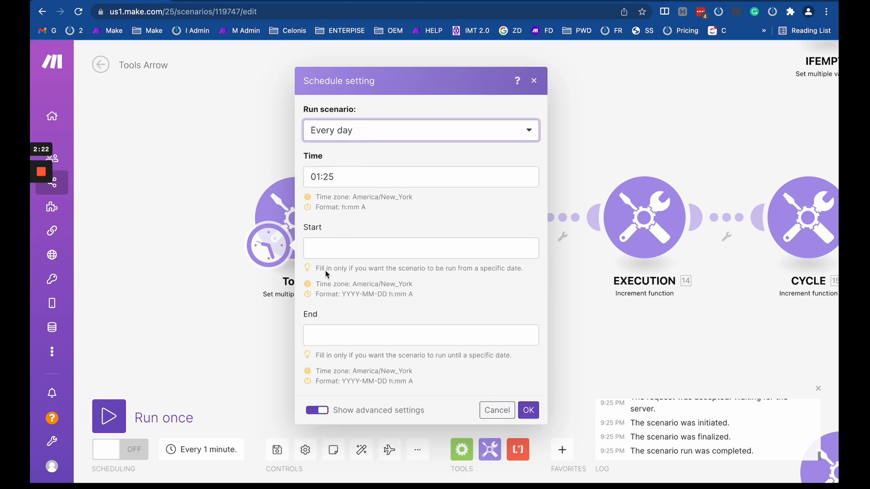
pyautogui.click(363, 129)
pyautogui.click(359, 237)
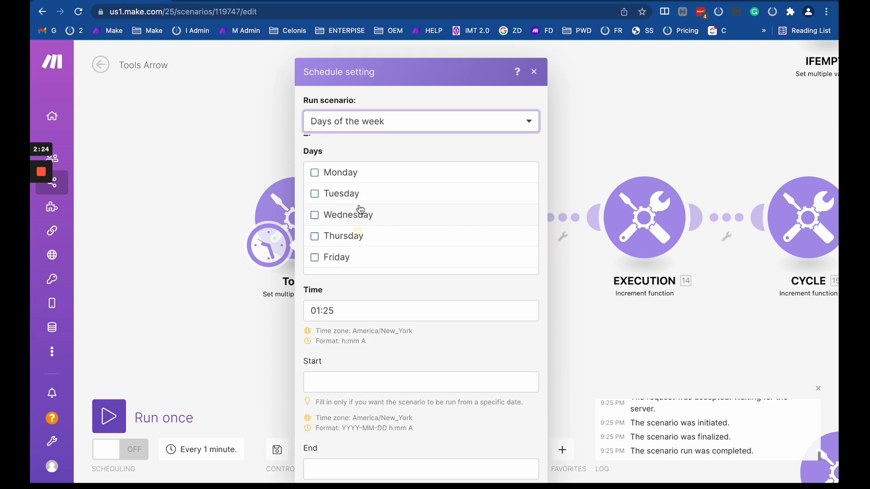
pyautogui.click(358, 110)
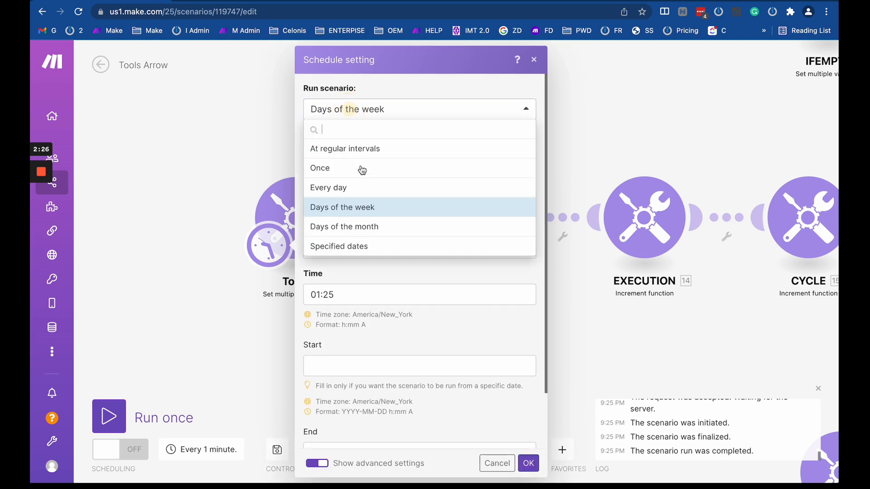
pyautogui.click(361, 226)
# Step: Review the Start and End fields of the Days of the month schedule and hide the advanced settings
pyautogui.click(360, 117)
pyautogui.click(361, 96)
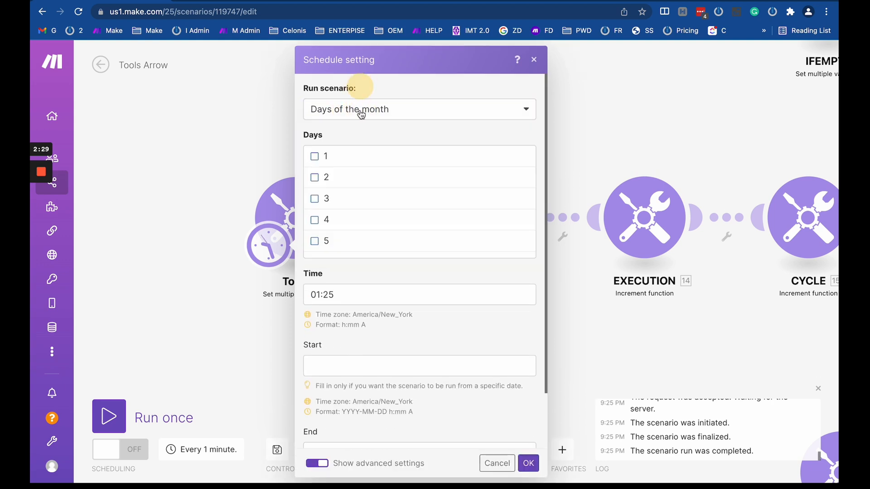
pyautogui.click(359, 112)
pyautogui.click(310, 454)
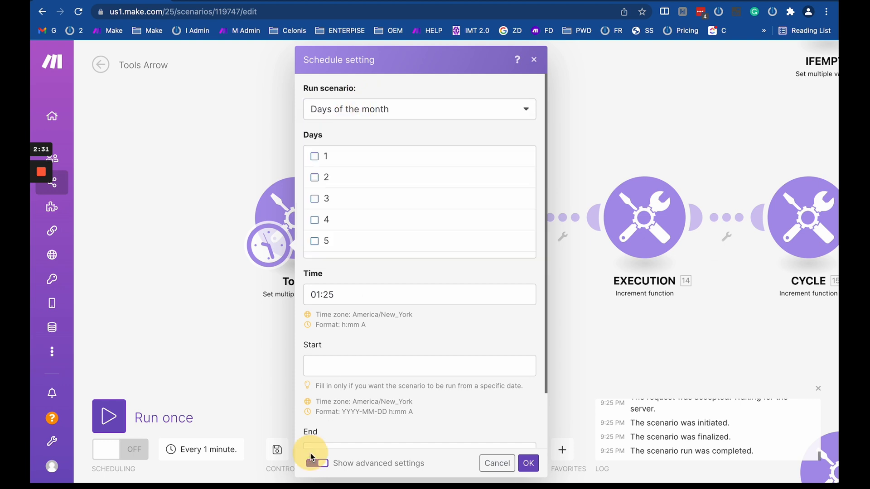
pyautogui.scroll(-3, 313, 317)
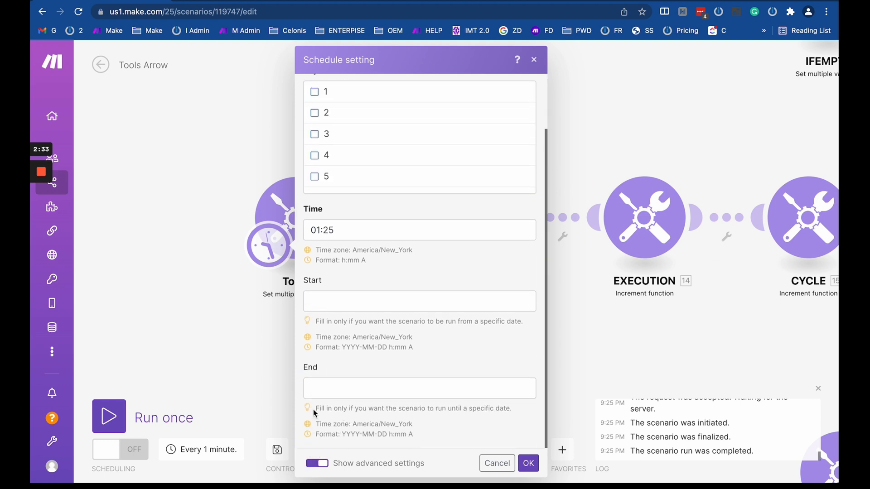
pyautogui.click(316, 464)
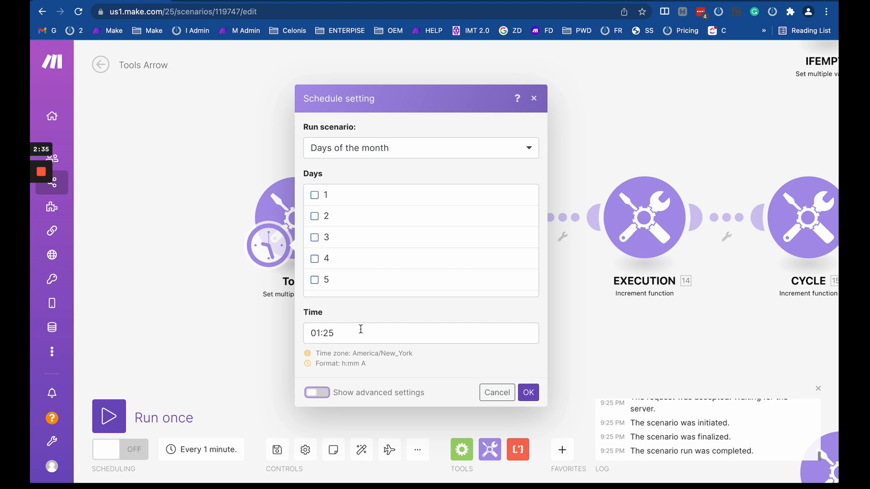
# Step: Set the scenario to run Every day and show the advanced settings again
pyautogui.click(355, 154)
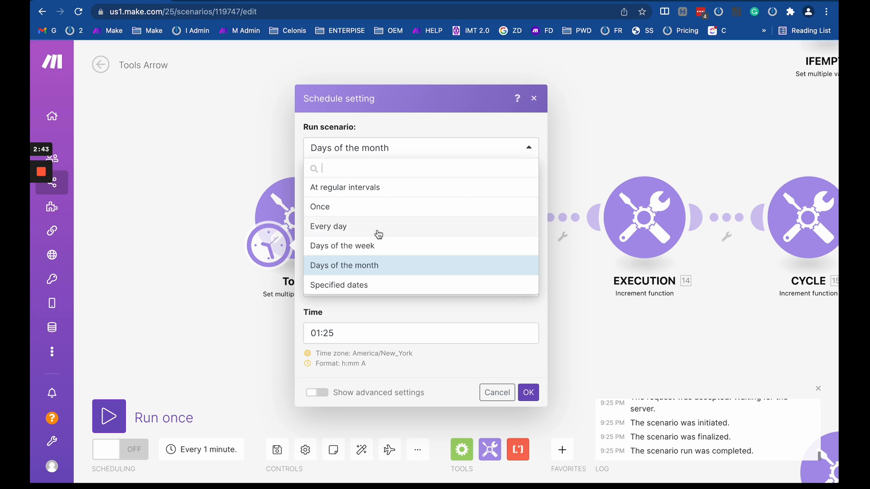
pyautogui.click(348, 236)
pyautogui.click(320, 324)
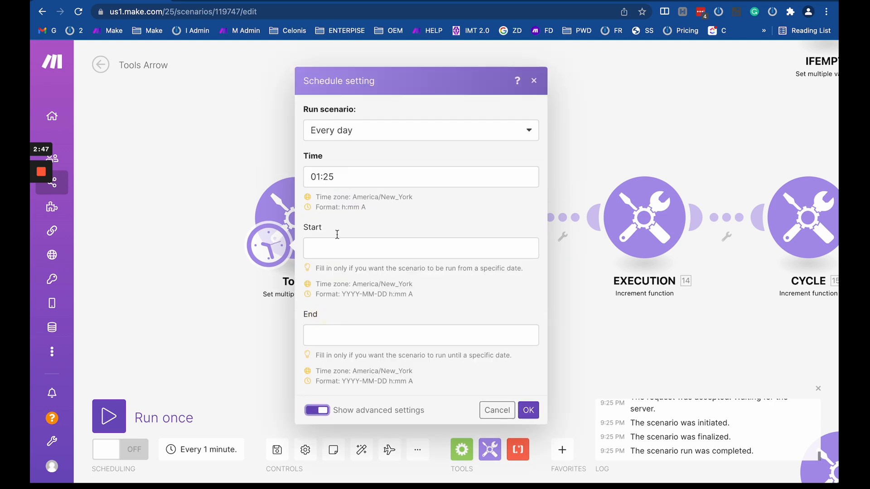
# Step: Open the daily schedule's Time and Start pickers to view them and dismiss them without choosing a value
pyautogui.click(312, 176)
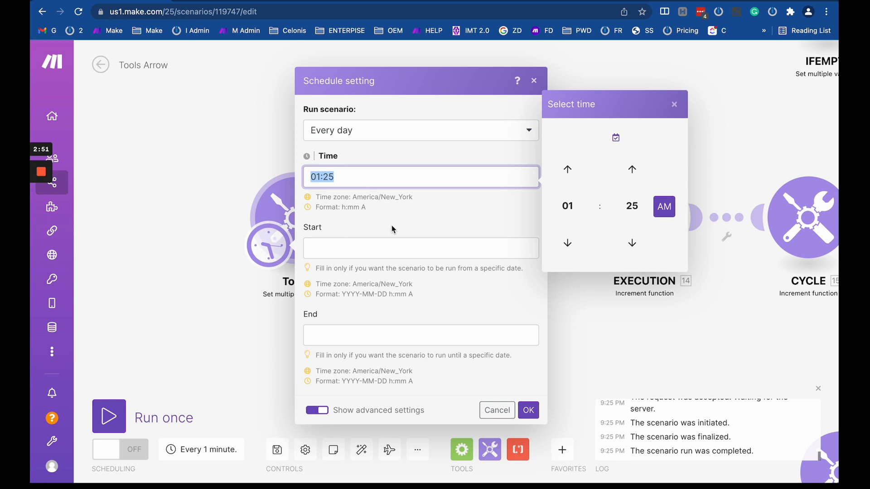
pyautogui.click(322, 248)
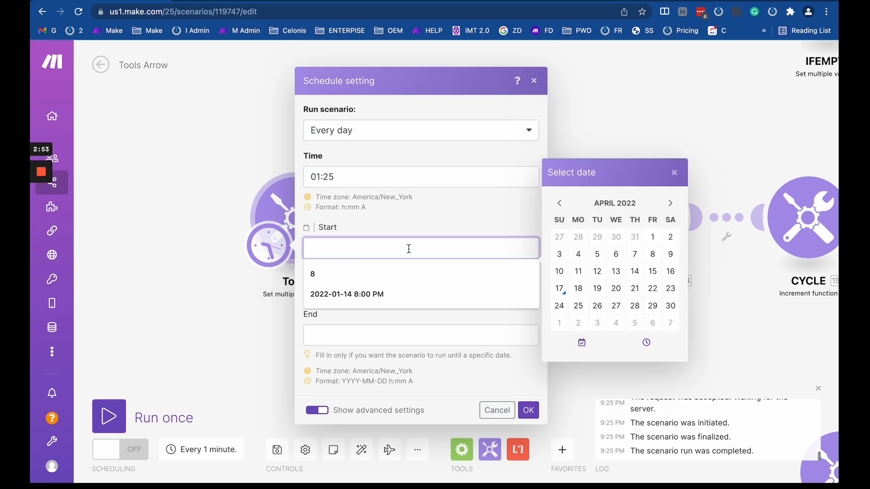
pyautogui.click(410, 230)
pyautogui.click(364, 252)
pyautogui.click(402, 224)
# Step: Change the run frequency to Days of the week and open its Start and End date fields
pyautogui.click(353, 135)
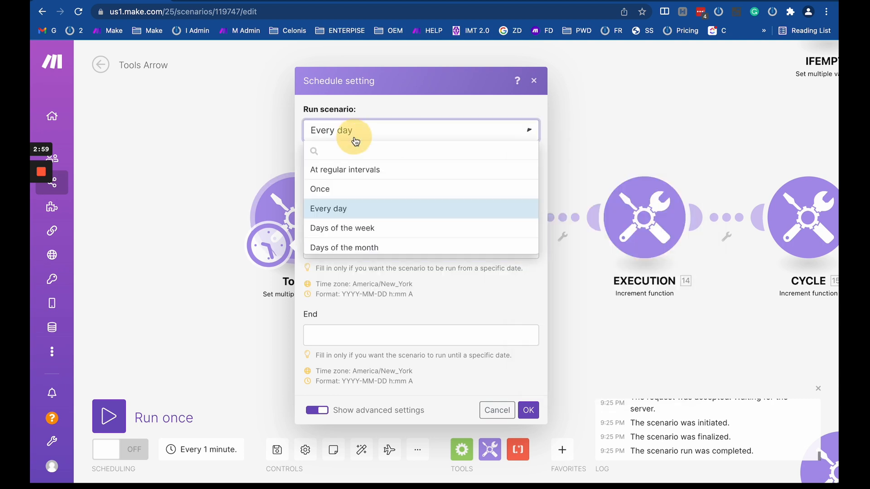
pyautogui.click(355, 236)
pyautogui.scroll(-2, 367, 268)
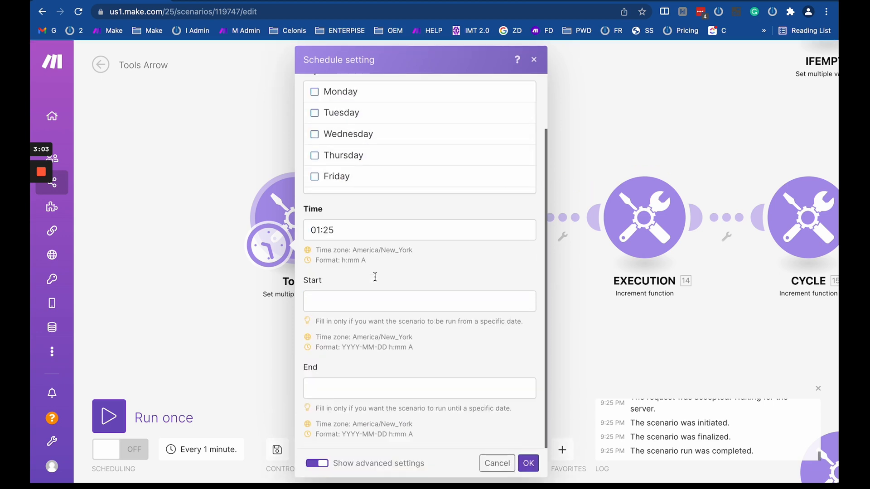
pyautogui.click(317, 303)
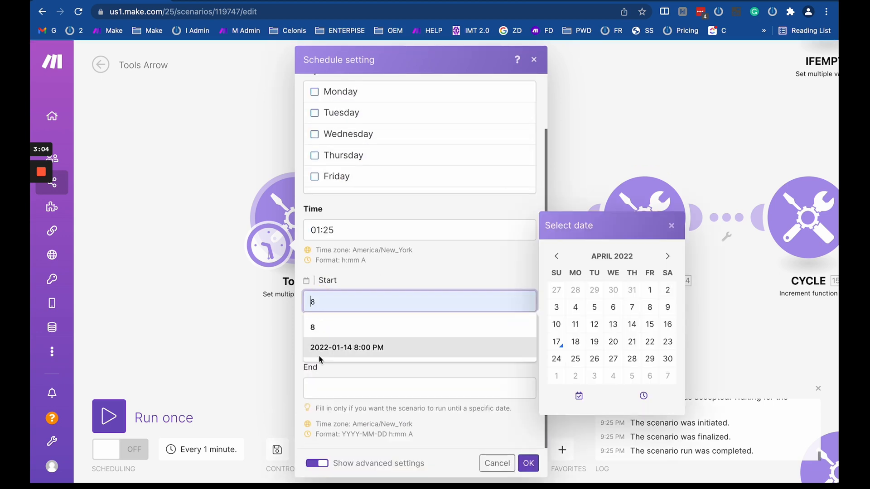
pyautogui.click(340, 392)
pyautogui.scroll(2, 411, 222)
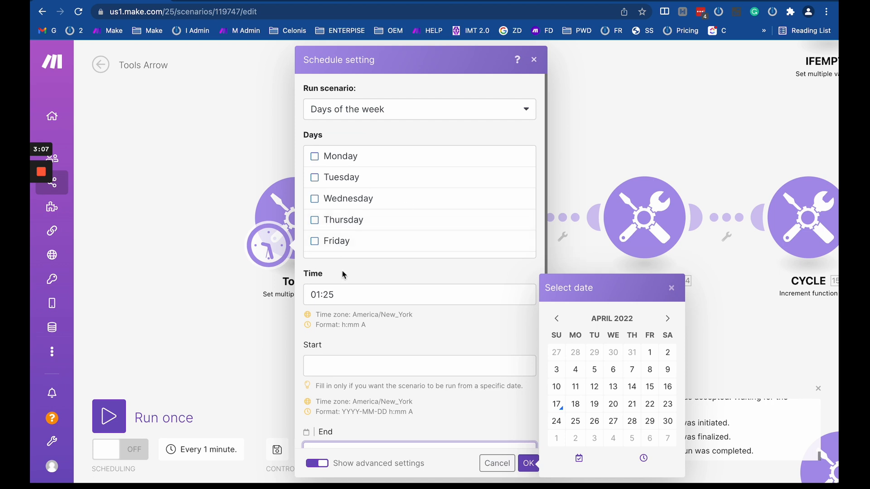
# Step: Select Monday, Tuesday and Thursday as the run days and open the Time value for editing
pyautogui.click(314, 157)
pyautogui.click(314, 177)
pyautogui.click(314, 221)
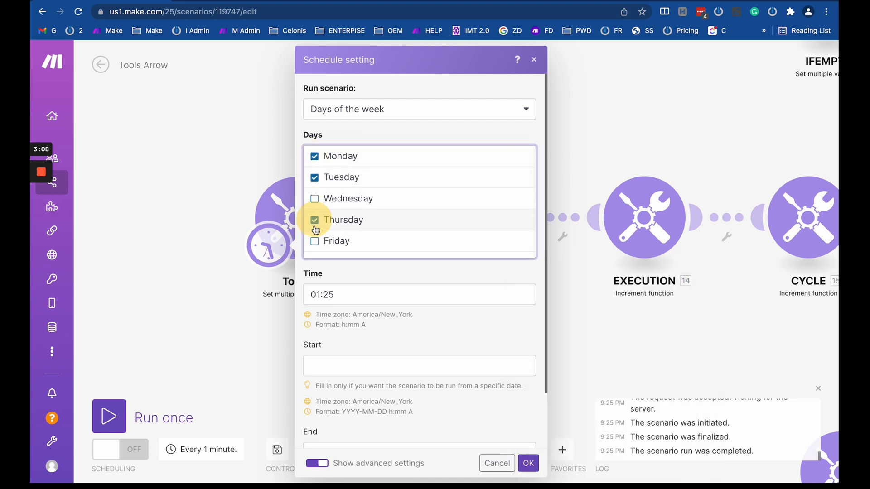
pyautogui.click(328, 293)
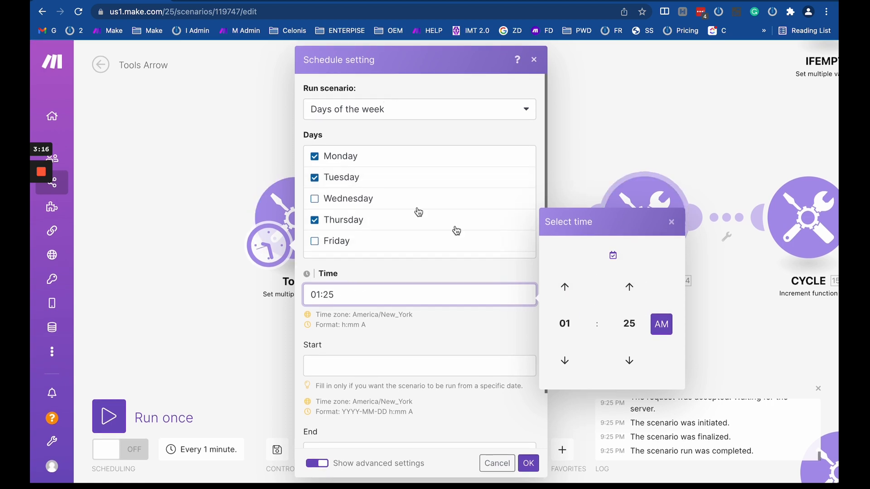
# Step: Change the run frequency to Days of the month and then to Once
pyautogui.click(343, 110)
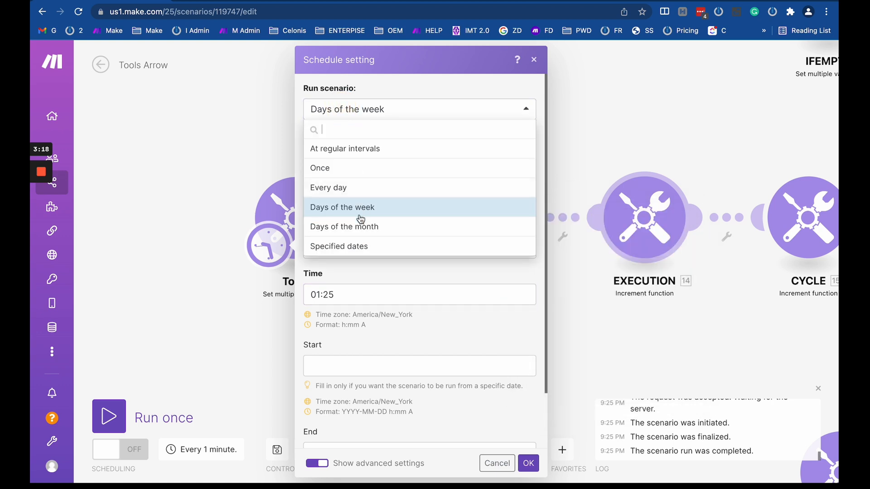
pyautogui.click(353, 228)
pyautogui.click(345, 113)
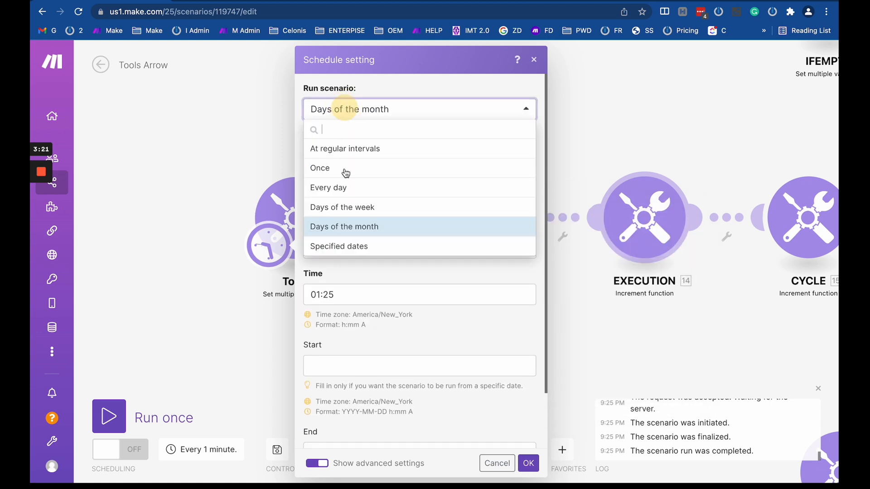
pyautogui.click(342, 171)
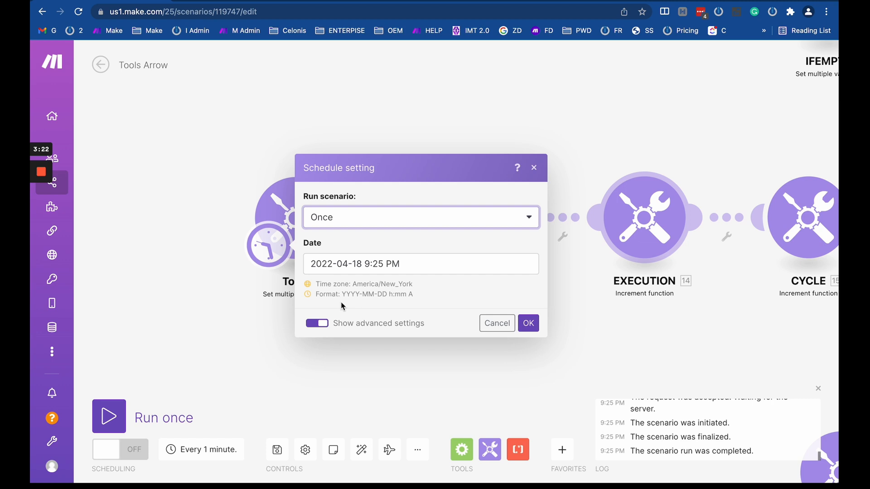
# Step: Browse the one-time run's date calendar back to March 2022 and close the schedule settings without saving
pyautogui.click(367, 261)
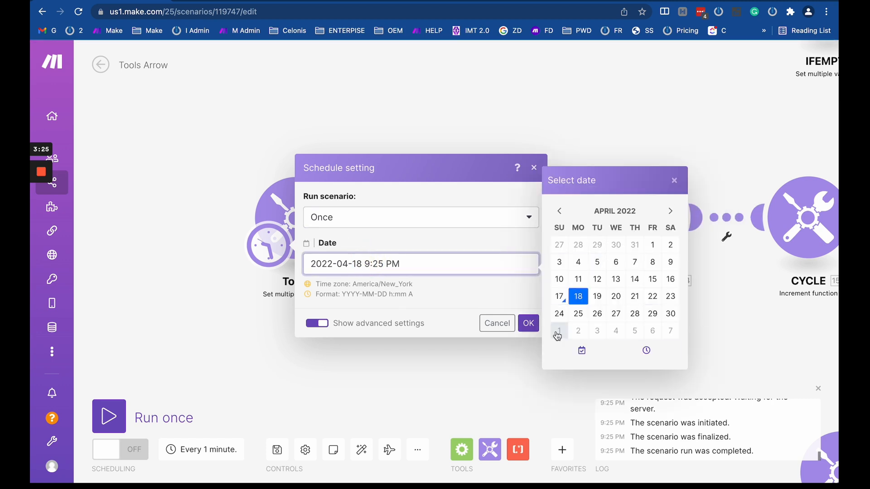
pyautogui.click(559, 211)
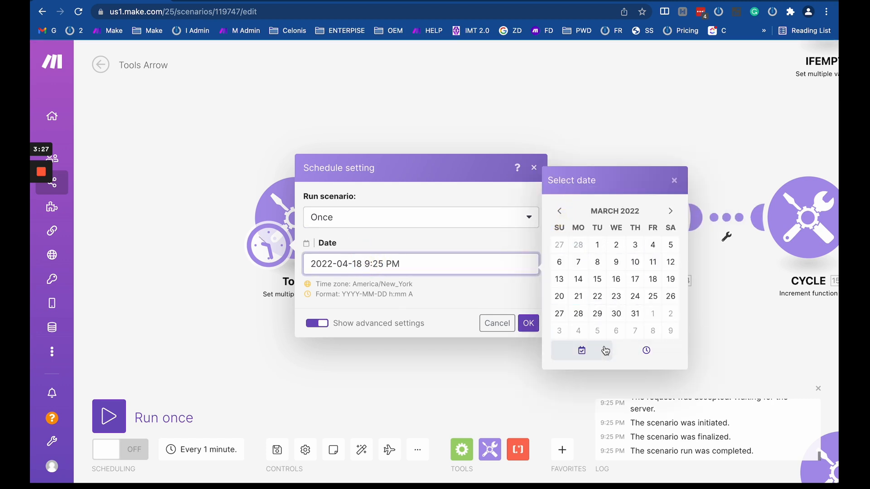
pyautogui.click(222, 151)
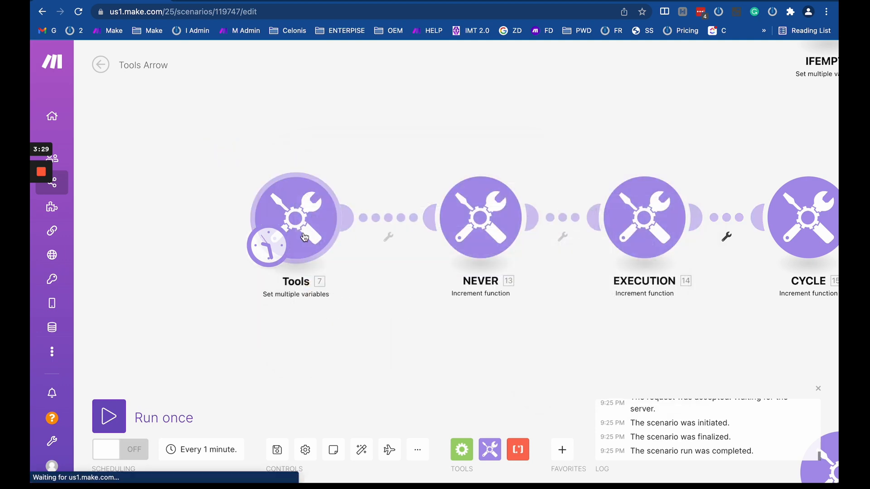
# Step: View the scenario's overview page and reopen the scenario editor from its diagram
pyautogui.click(96, 67)
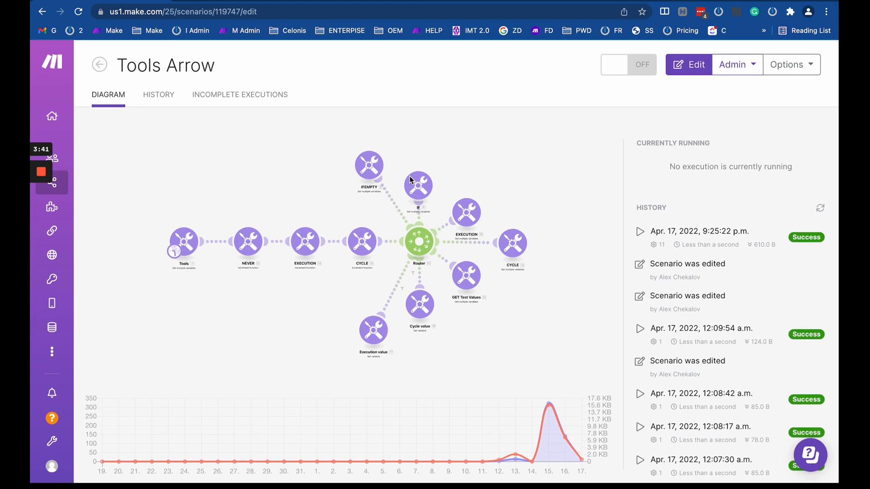
pyautogui.click(272, 189)
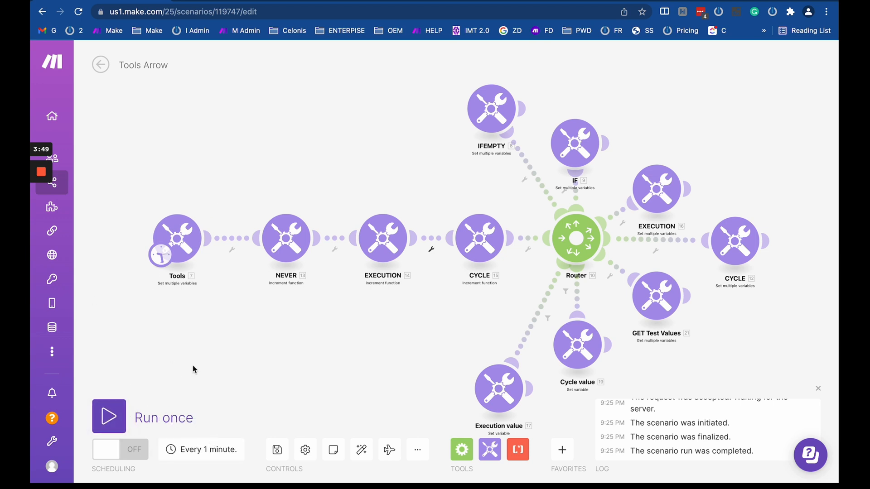
# Step: View the schedule settings from both the scenario's scheduling interval and the first Tools module's clock, closing them each time
pyautogui.click(197, 446)
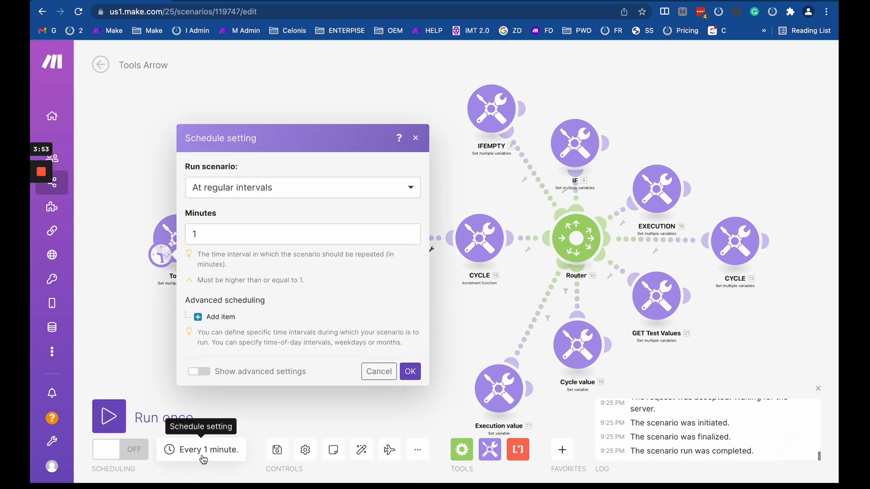
pyautogui.click(134, 347)
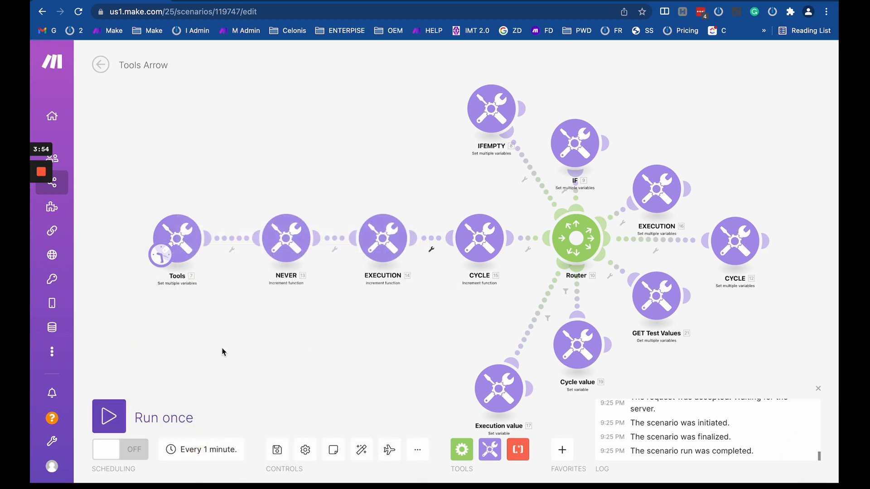
pyautogui.click(161, 262)
pyautogui.click(116, 262)
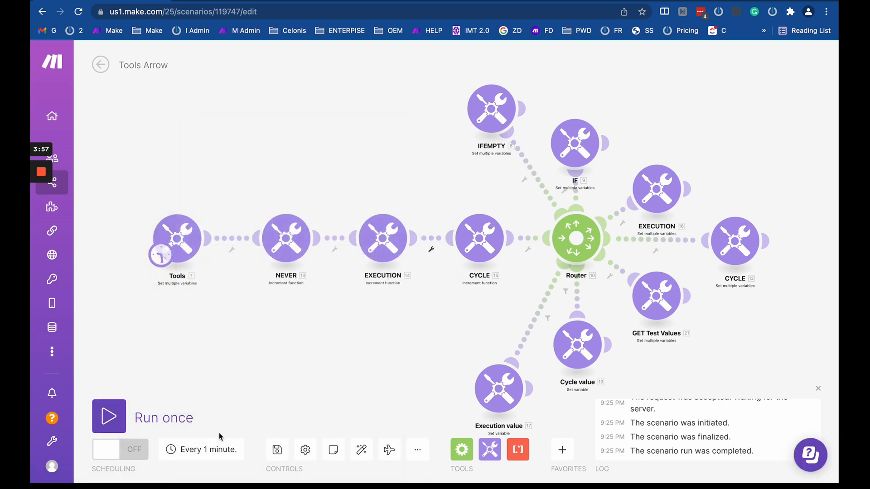
pyautogui.click(206, 449)
pyautogui.click(129, 355)
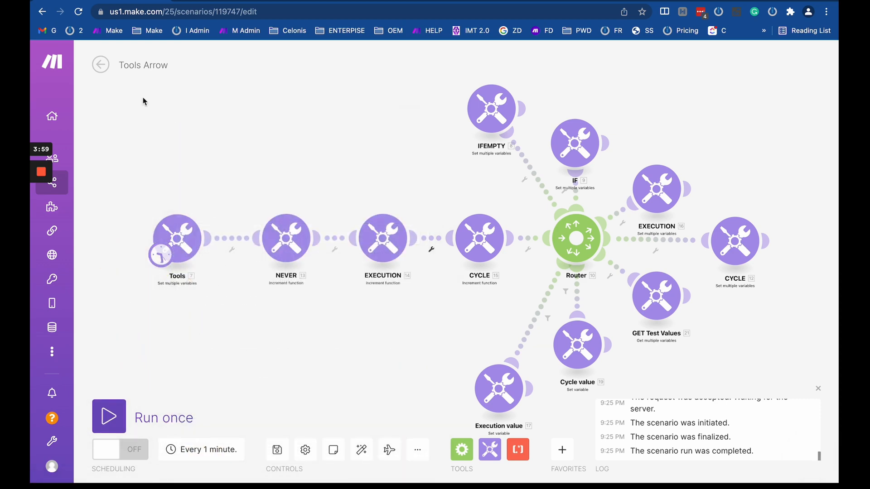
# Step: Show the overview with the scenario's diagram and history once more, and return to editing with the whole flow in view
pyautogui.click(100, 64)
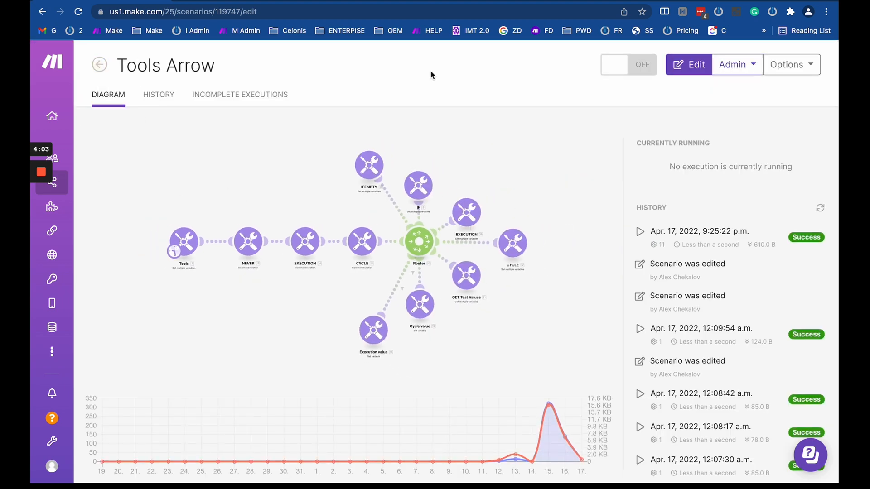
pyautogui.click(277, 308)
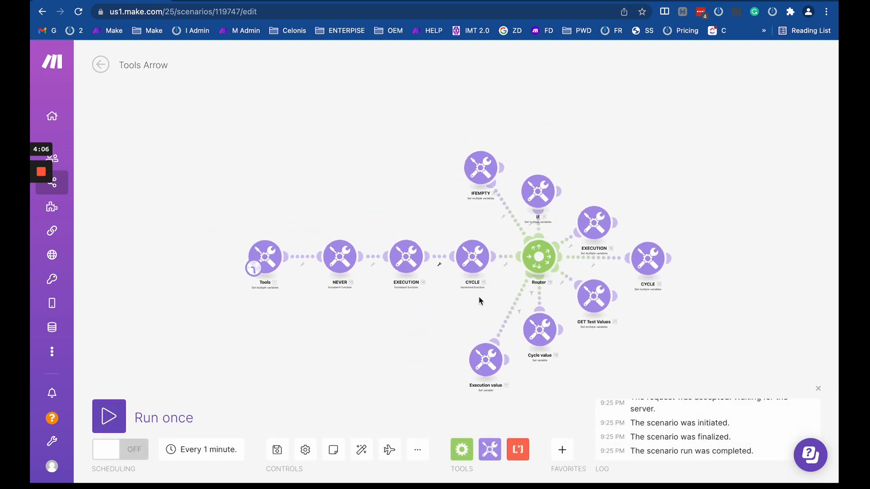
pyautogui.scroll(-5, 479, 301)
pyautogui.scroll(3, 537, 302)
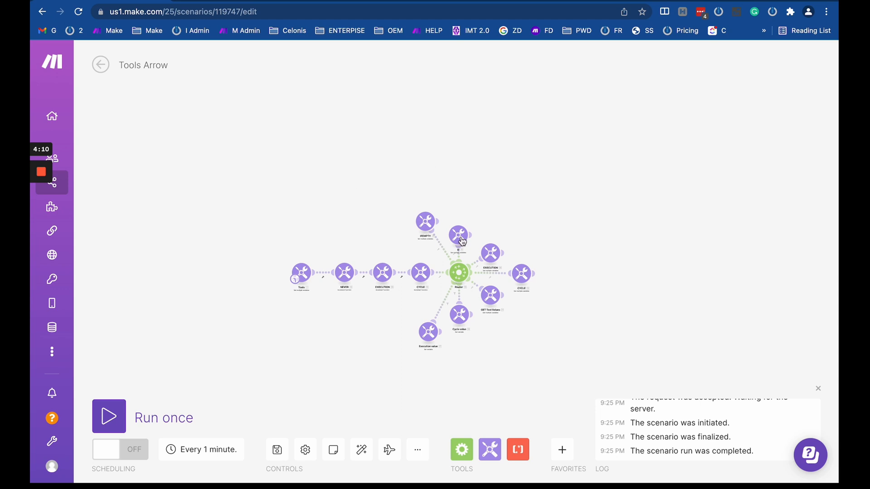
# Step: Pull the Execution value module away from the router and discard the change by reloading the scenario
pyautogui.moveTo(494, 361); pyautogui.dragTo(352, 232)
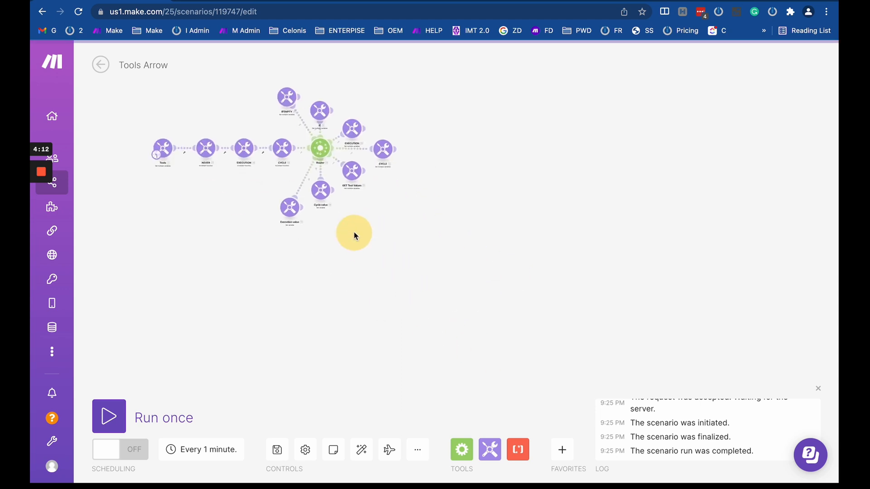
pyautogui.click(300, 189)
pyautogui.click(324, 213)
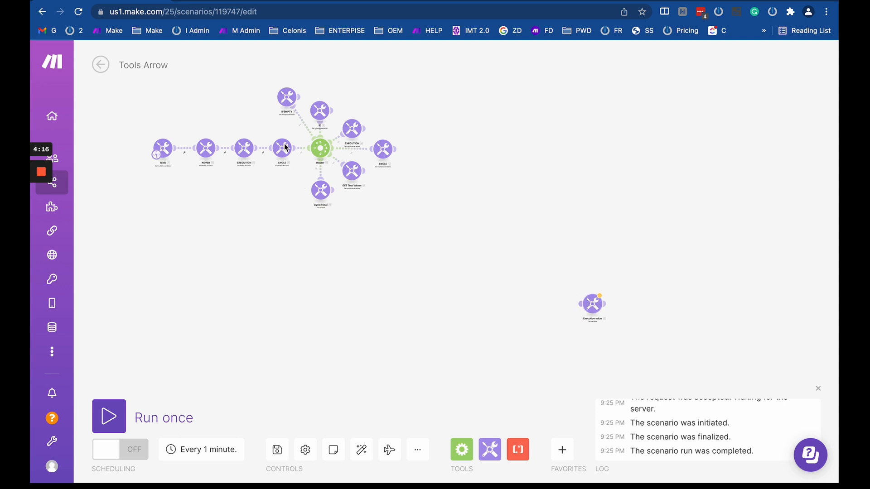
pyautogui.click(78, 13)
pyautogui.click(461, 173)
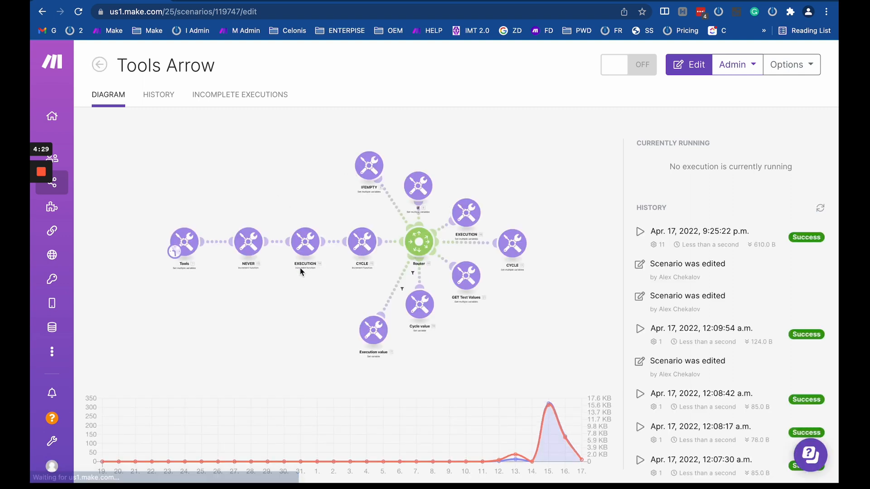
# Step: View the reloaded flow in the scenario editor and return to the scenario overview
pyautogui.click(333, 294)
pyautogui.scroll(3, 470, 308)
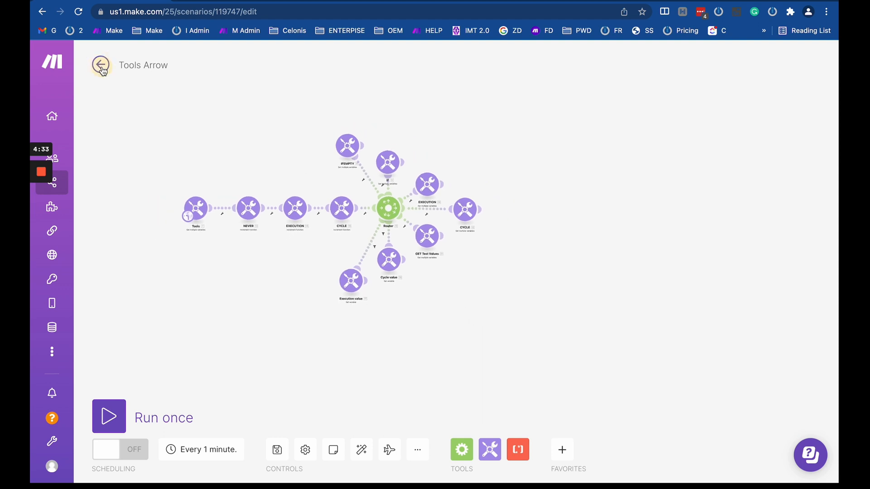
pyautogui.click(102, 66)
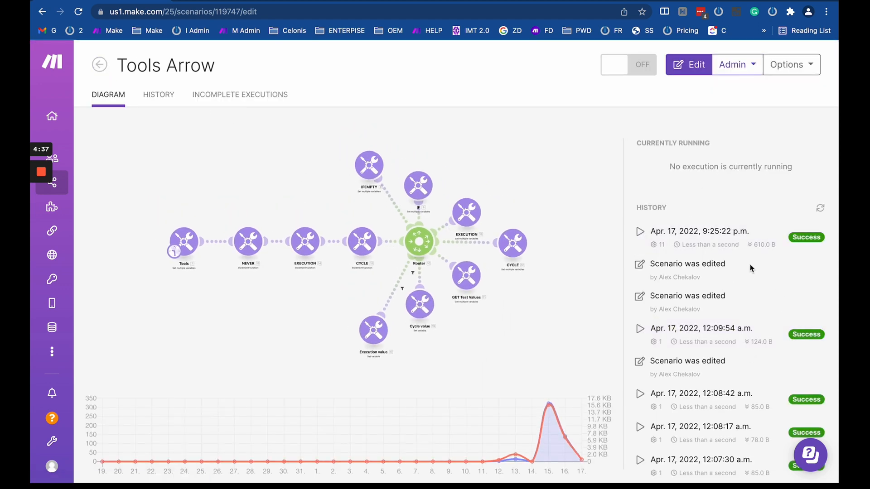
# Step: Examine the manual runs in the scenario's history, from the latest entry back to the evening of April 16, 2022
pyautogui.scroll(-15, 713, 257)
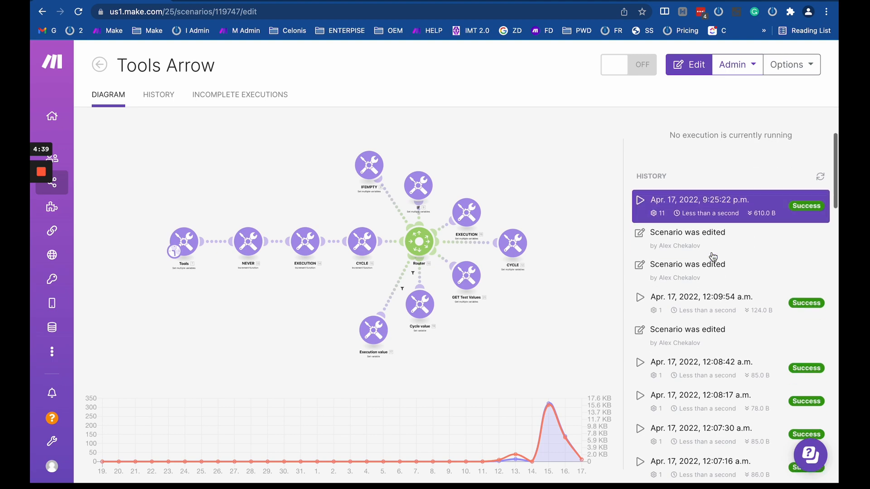
pyautogui.scroll(10, 713, 257)
pyautogui.scroll(5, 640, 235)
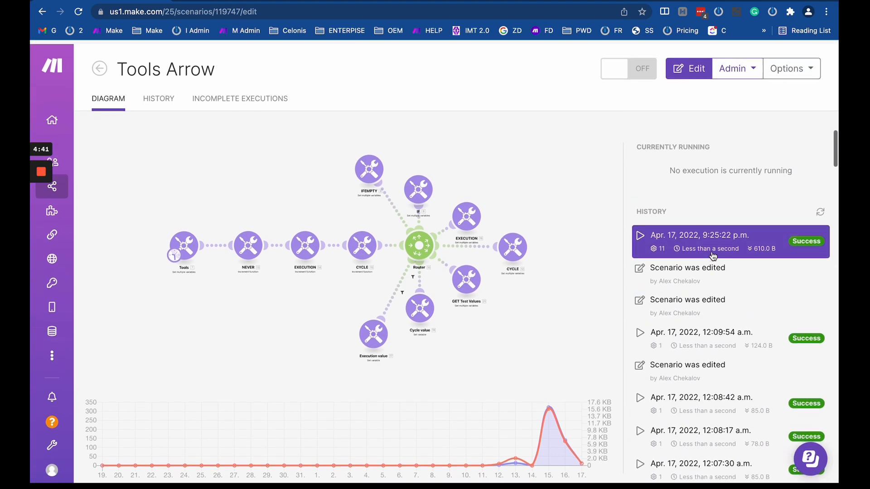
pyautogui.scroll(-10, 640, 235)
pyautogui.scroll(5, 641, 226)
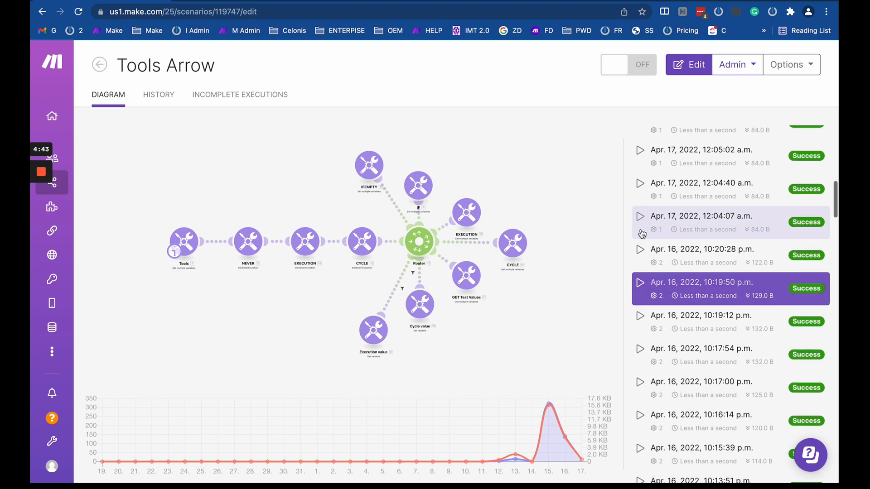
pyautogui.scroll(5, 643, 207)
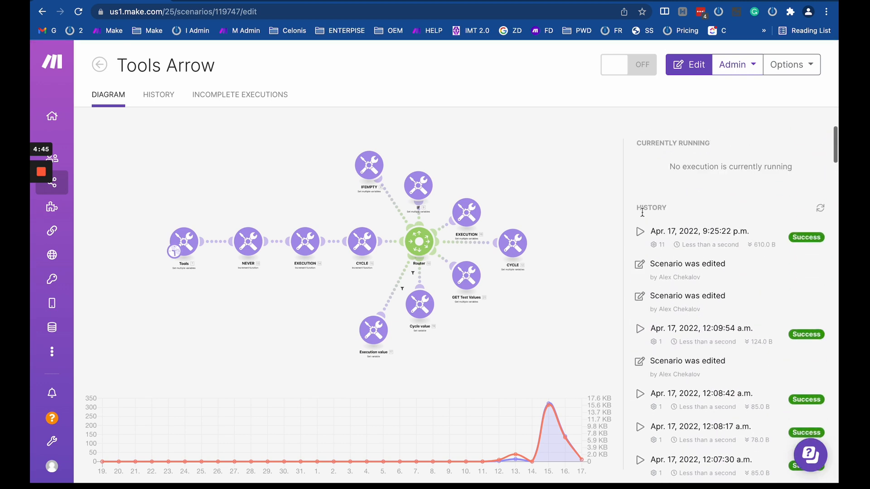
pyautogui.scroll(-20, 640, 237)
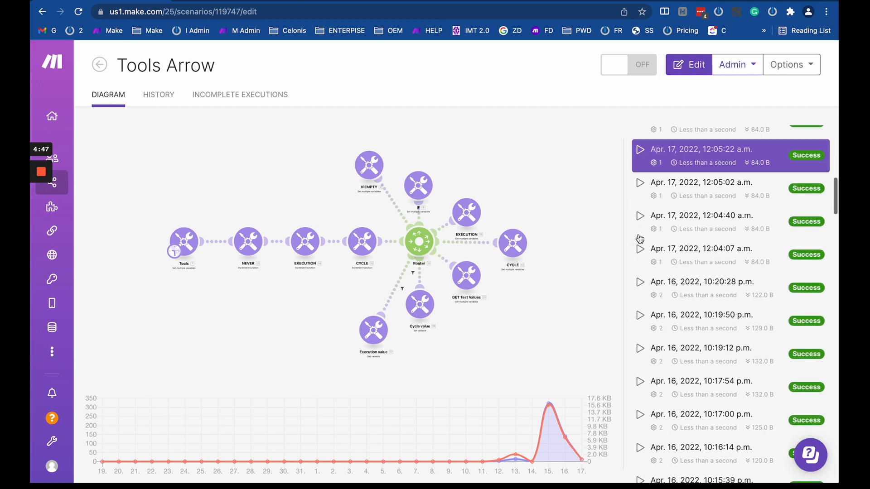
pyautogui.scroll(10, 637, 233)
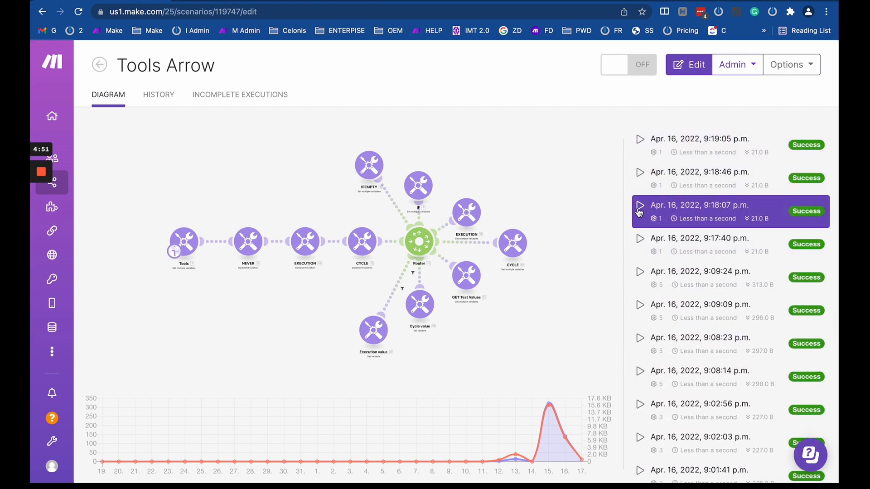
pyautogui.scroll(-8, 634, 234)
pyautogui.scroll(-1, 643, 231)
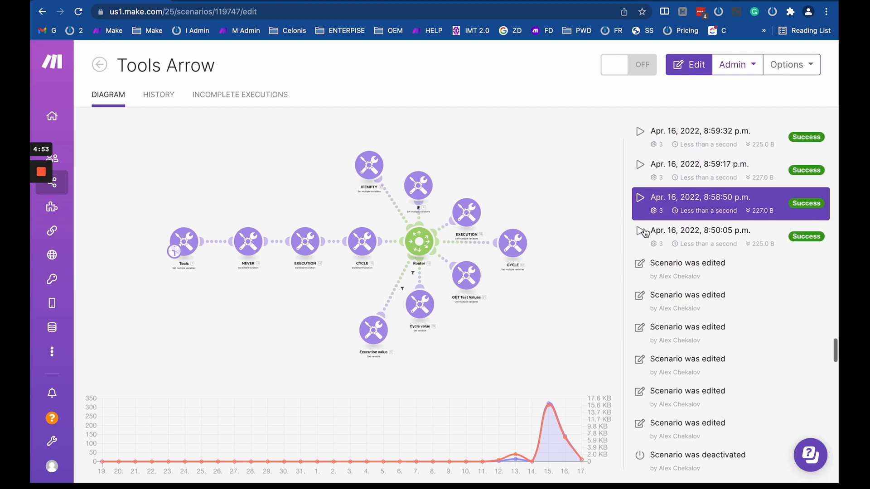
# Step: Show the editor's Run once control, return to the overview, and examine the scheduled runs in the history back to April 13, 2022
pyautogui.click(230, 316)
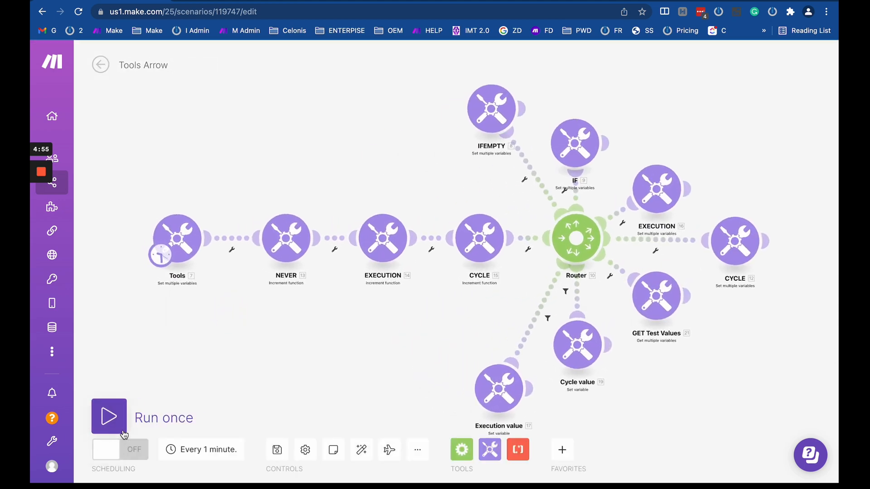
pyautogui.click(101, 67)
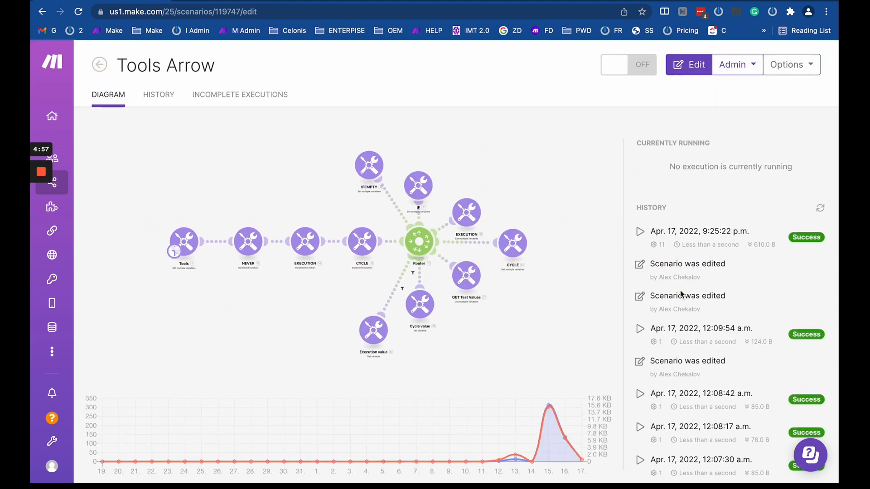
pyautogui.scroll(-10, 680, 290)
pyautogui.scroll(-15, 682, 294)
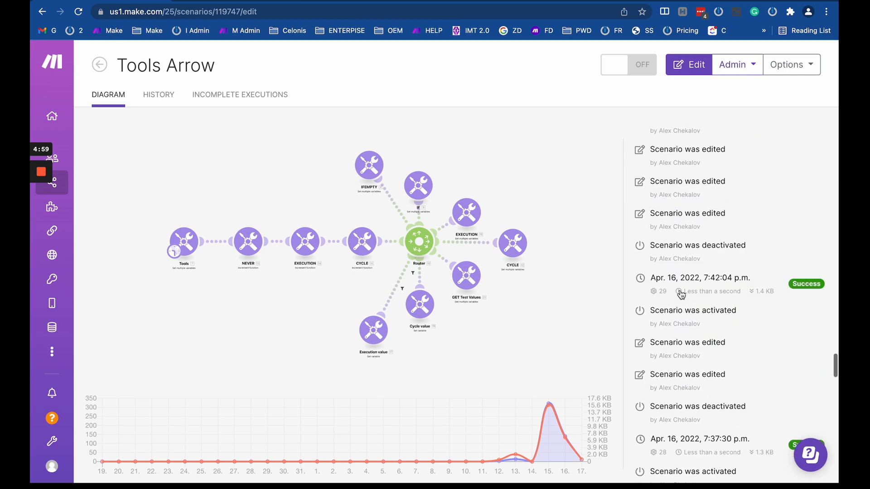
pyautogui.scroll(-3, 681, 293)
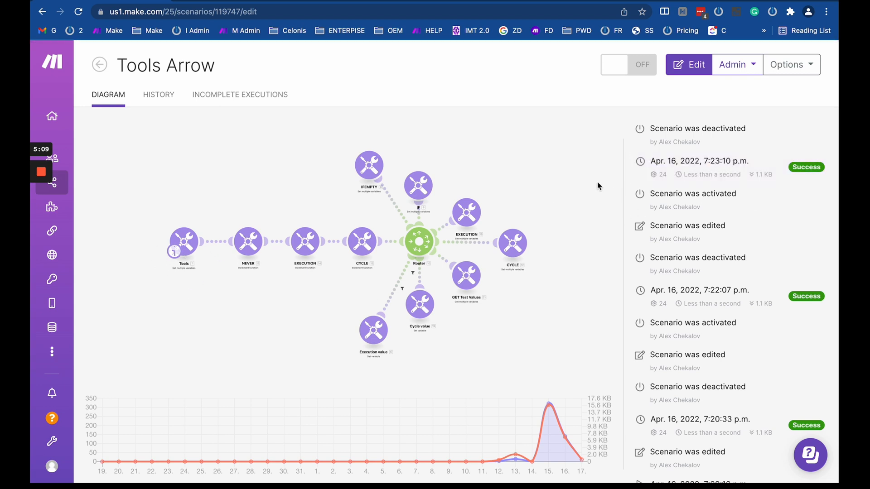
pyautogui.scroll(-10, 678, 266)
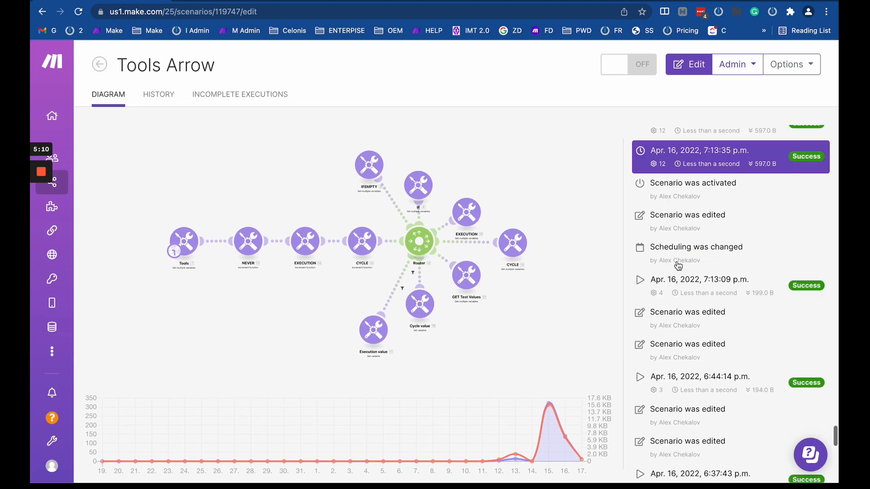
pyautogui.scroll(-10, 678, 266)
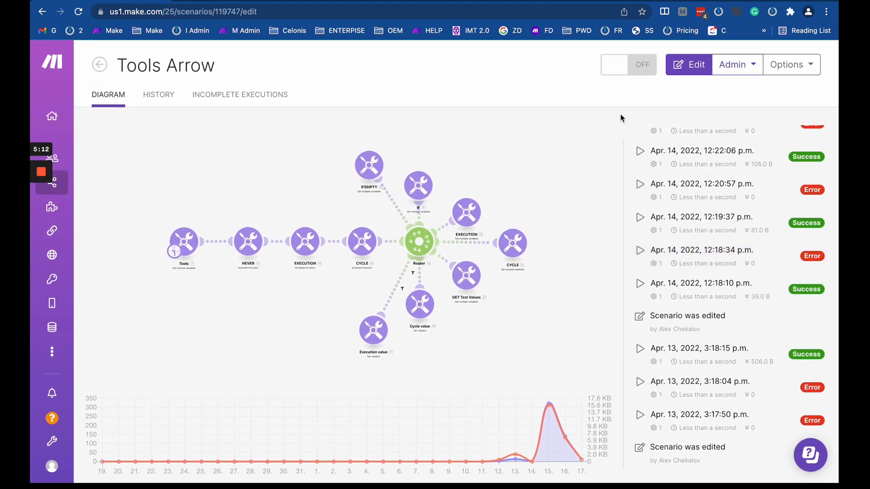
# Step: Open the list of all scenarios in a new browser tab and open the BB V2 connection step 1 scenario
pyautogui.rightClick(84, 181)
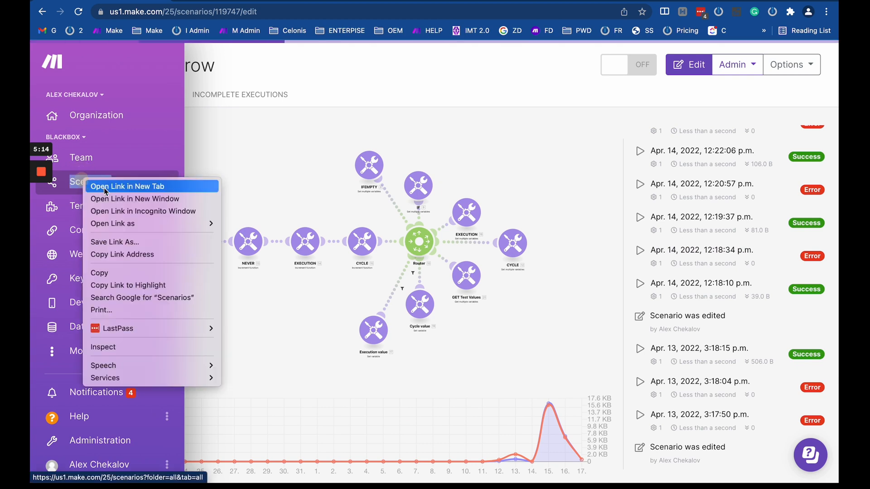
pyautogui.click(131, 186)
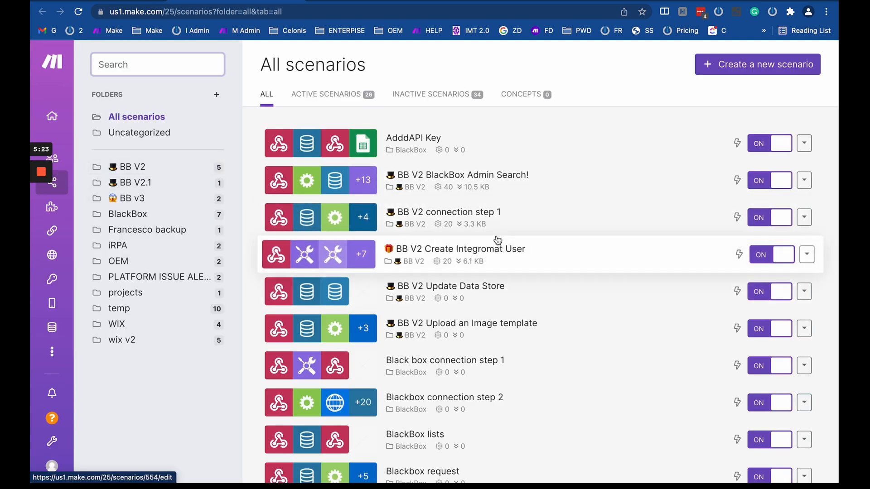
pyautogui.click(490, 224)
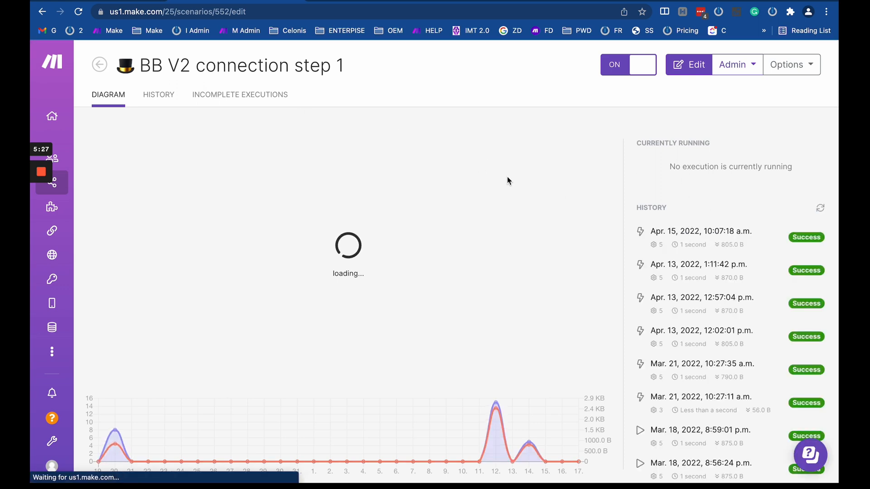
# Step: Point out the latest instant run of BB V2 connection step 1 and view the Webhooks trigger's schedule settings in the editor
pyautogui.click(642, 241)
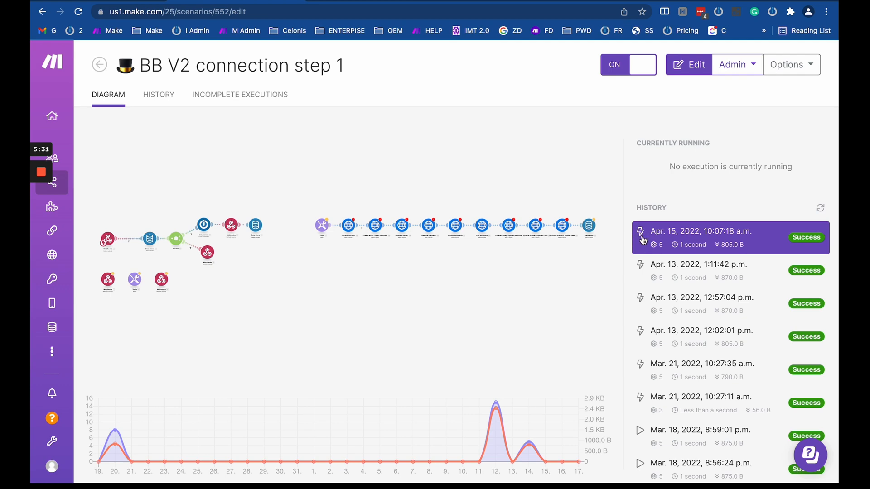
pyautogui.click(100, 264)
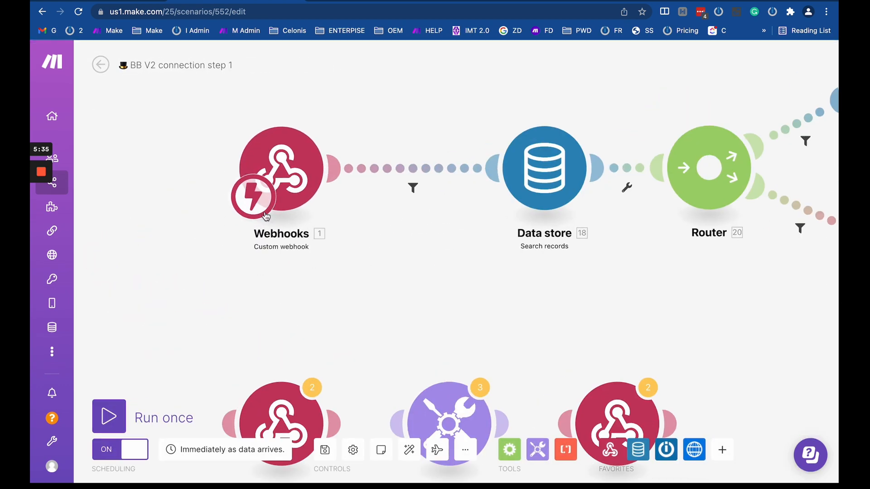
pyautogui.click(253, 198)
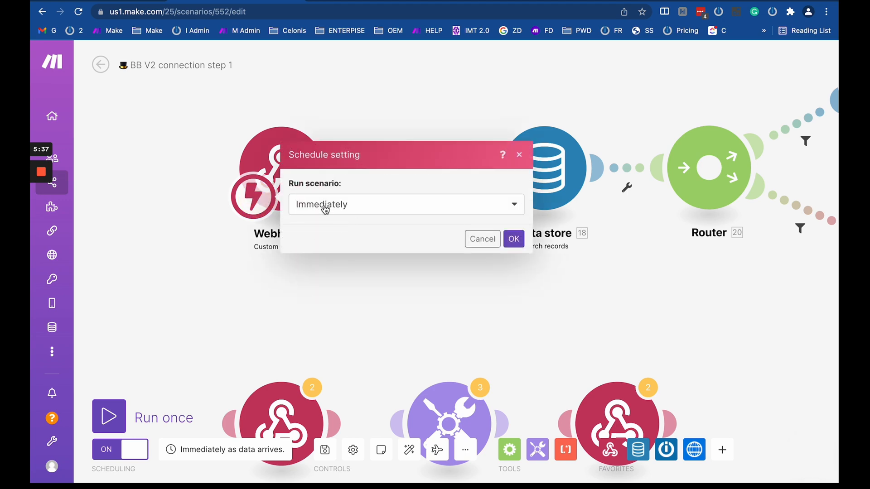
# Step: Switch back to the Tools Arrow tab, view the details of the April 17, 2022, 9:25 p.m. run, and return to the diagram
pyautogui.click(109, 1)
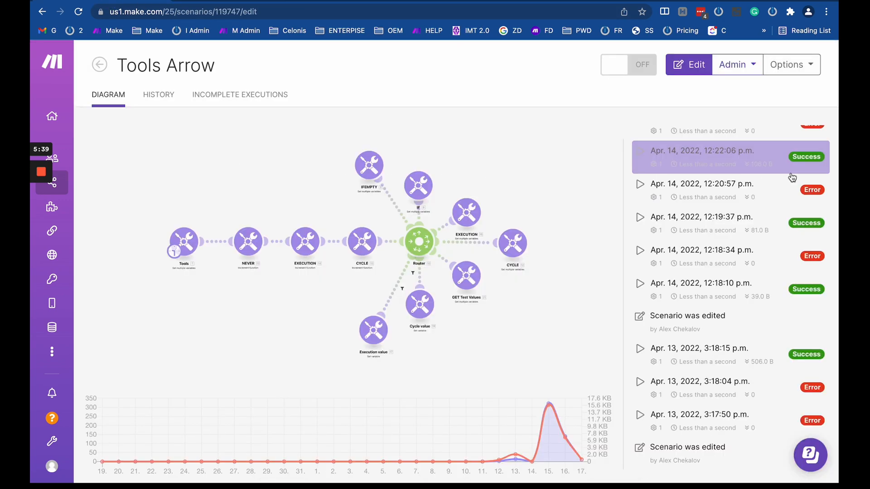
pyautogui.scroll(15, 708, 290)
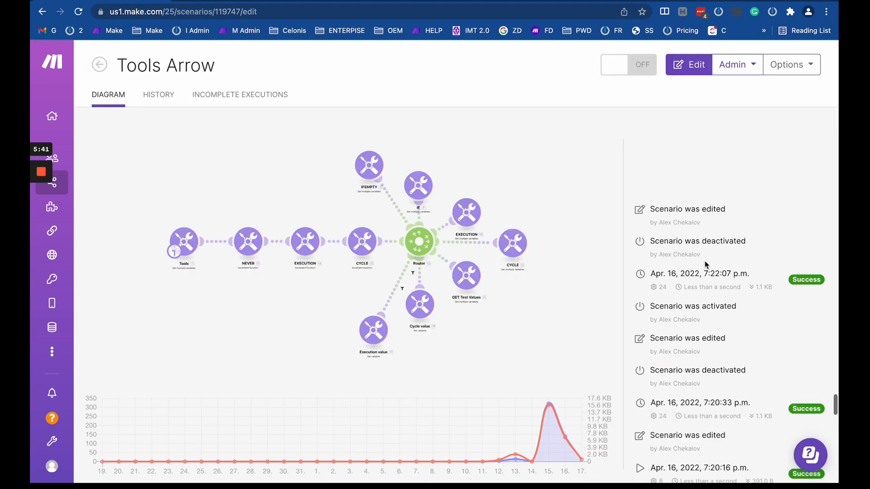
pyautogui.scroll(10, 705, 265)
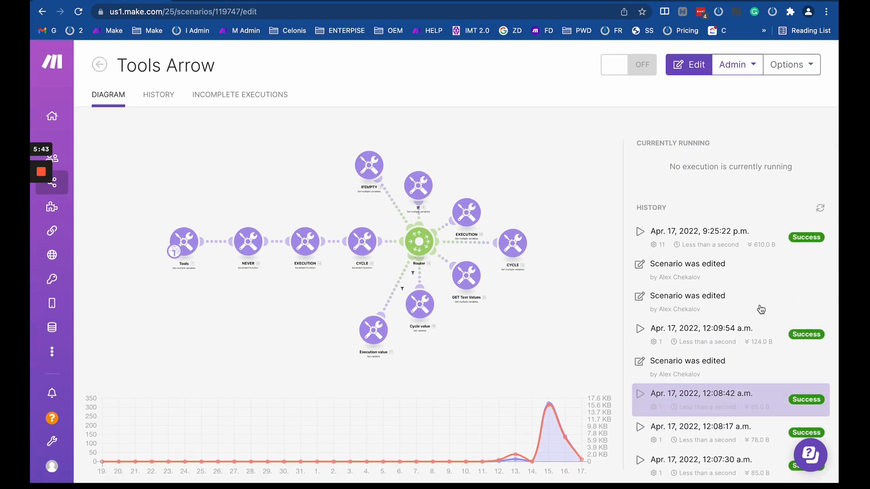
pyautogui.click(670, 224)
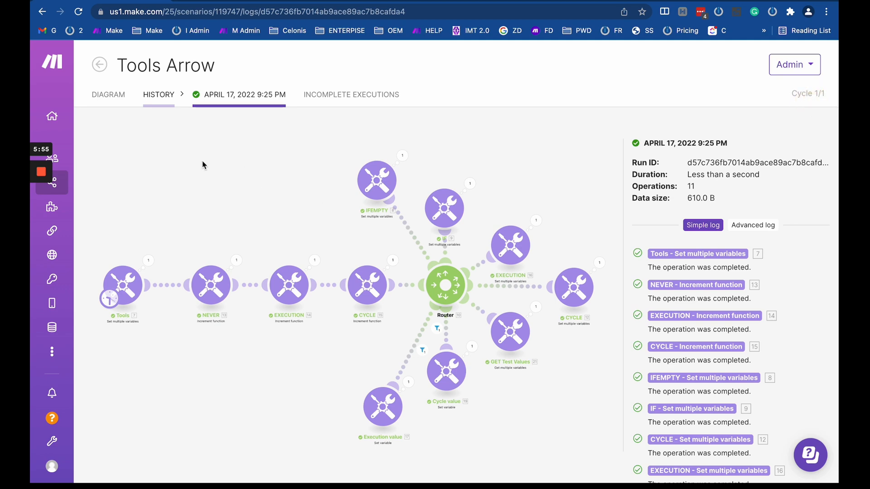
pyautogui.click(106, 93)
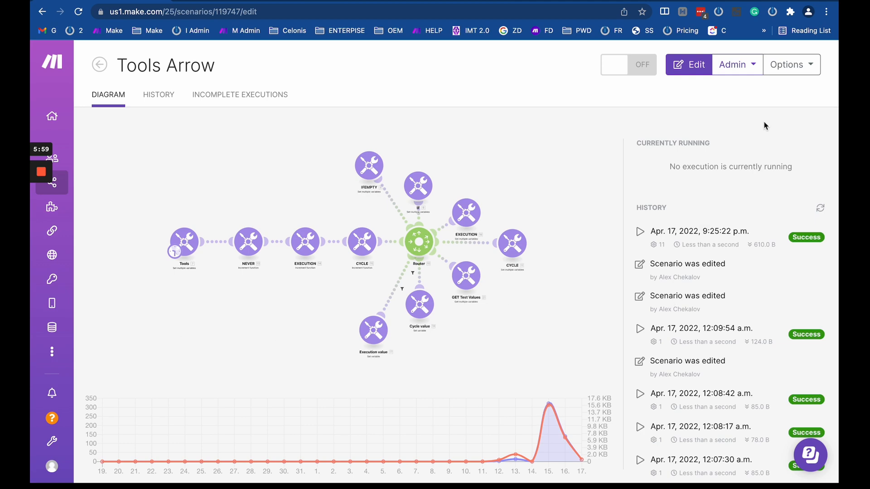
# Step: View each cycle of the scheduled run from April 16, 2022, 7:30:57 p.m., and return to the scenario overview
pyautogui.scroll(-15, 755, 349)
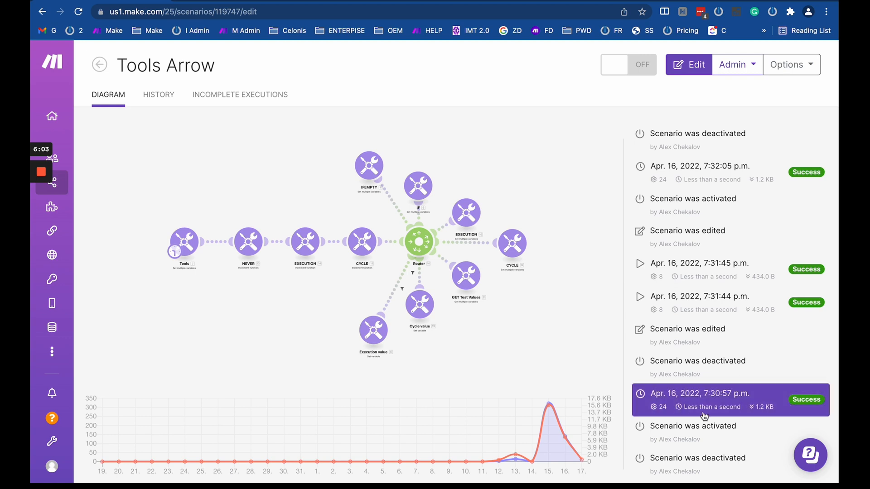
pyautogui.click(715, 410)
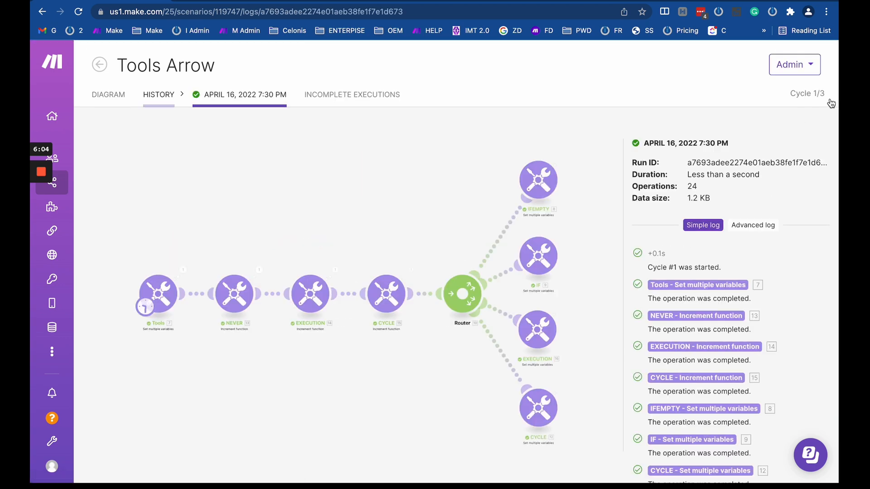
pyautogui.click(822, 97)
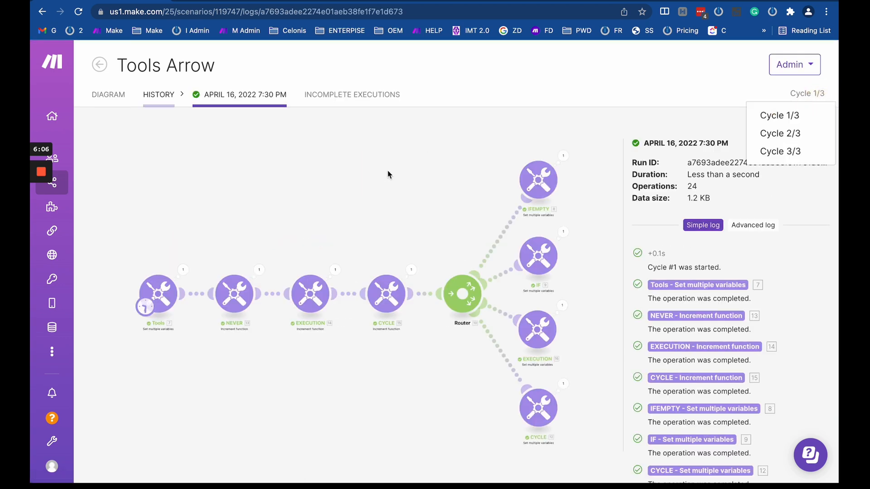
pyautogui.click(397, 168)
pyautogui.click(815, 100)
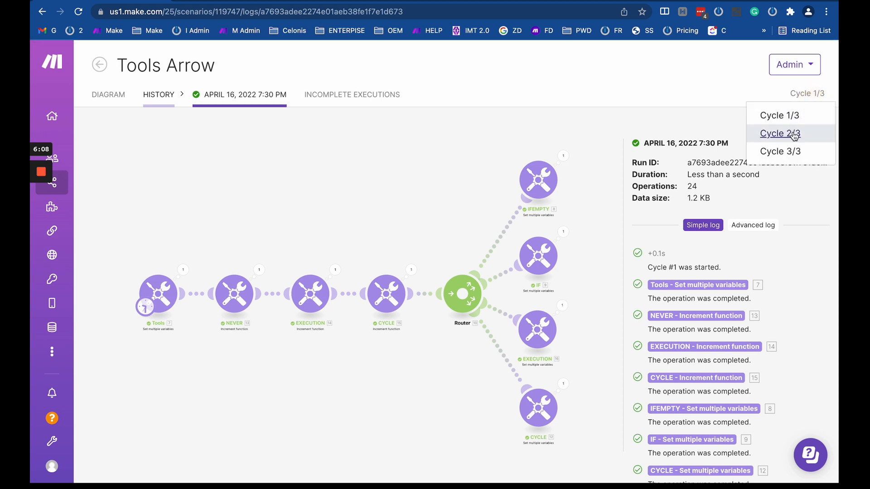
pyautogui.click(794, 133)
pyautogui.click(813, 97)
pyautogui.click(806, 150)
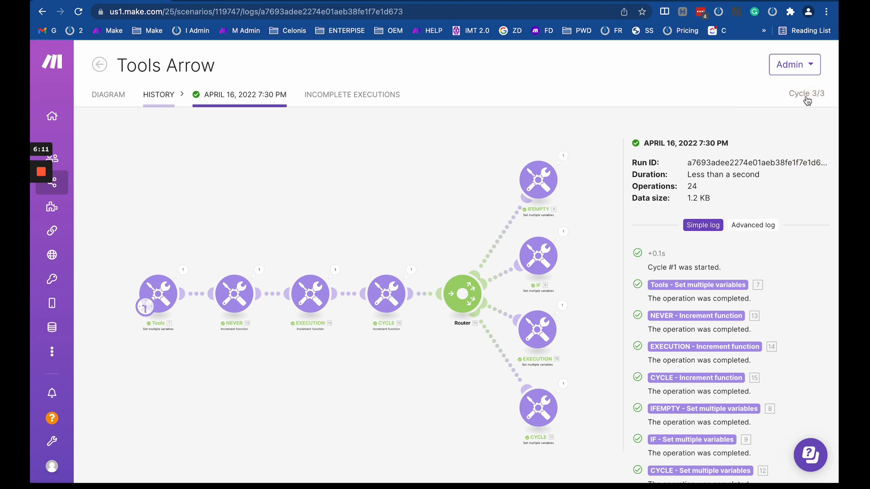
pyautogui.click(804, 94)
pyautogui.click(798, 118)
pyautogui.click(41, 12)
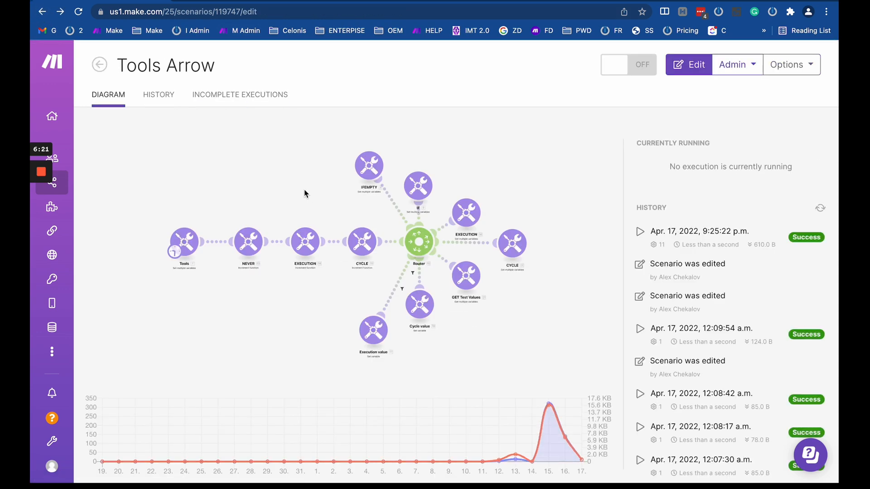
# Step: Open the details of the April 17, 2022, 9:25:22 p.m. run and highlight the run identifier in the page address
pyautogui.click(709, 247)
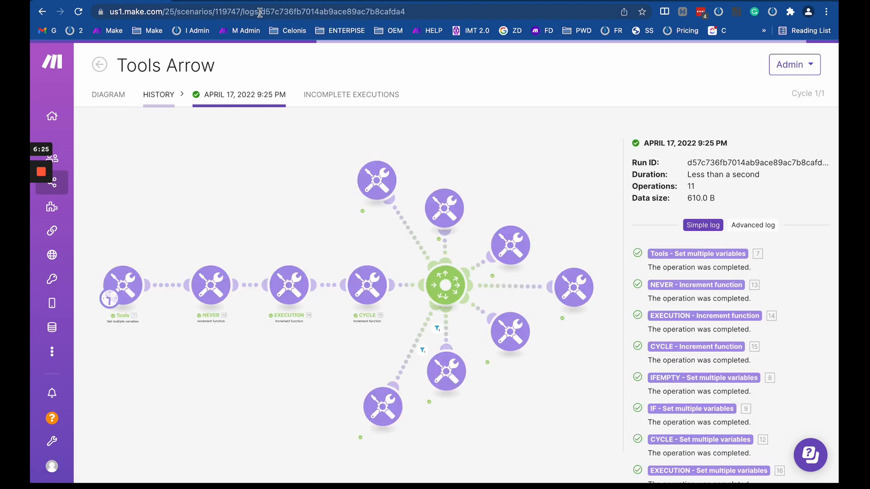
pyautogui.moveTo(285, 12); pyautogui.dragTo(426, 12)
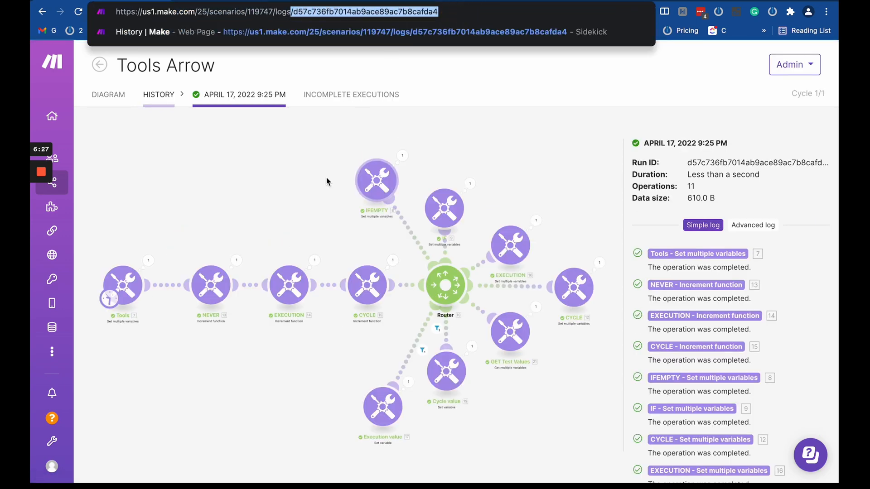
pyautogui.click(248, 169)
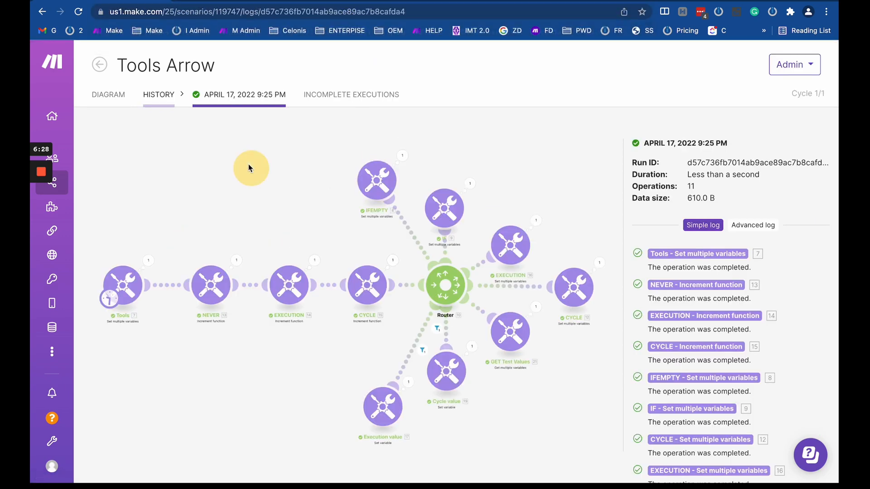
pyautogui.click(141, 13)
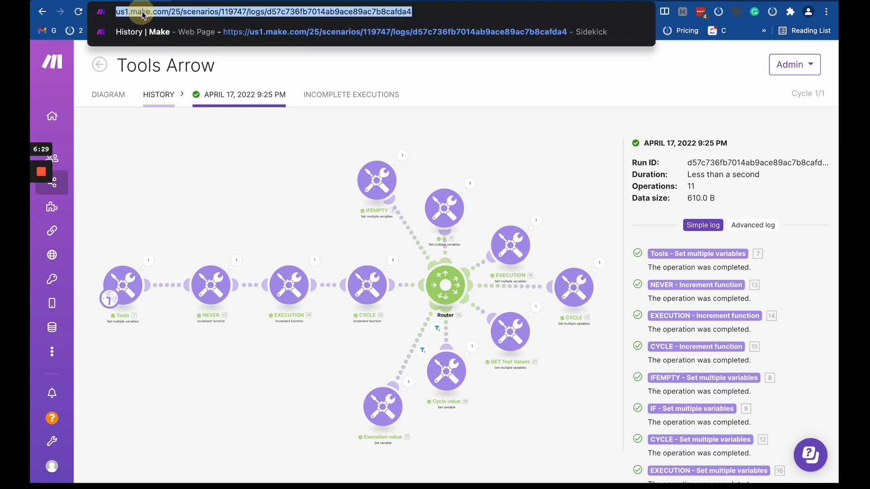
pyautogui.click(169, 11)
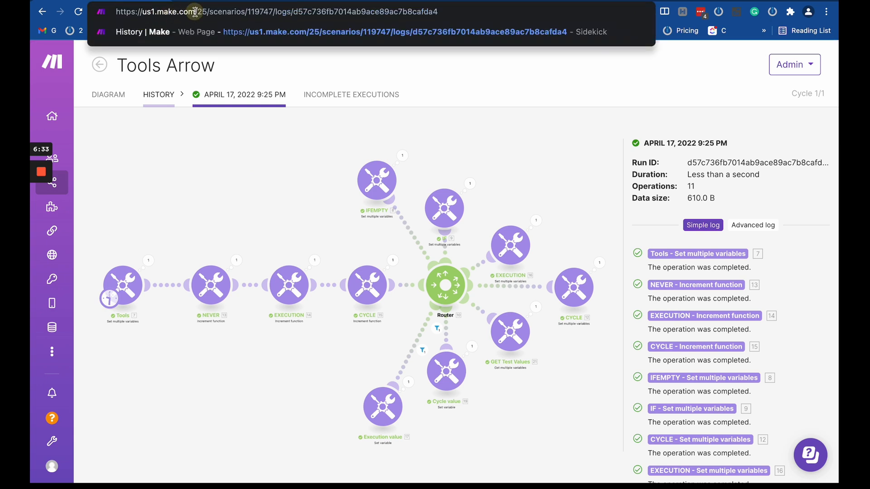
pyautogui.moveTo(195, 11); pyautogui.dragTo(114, 11)
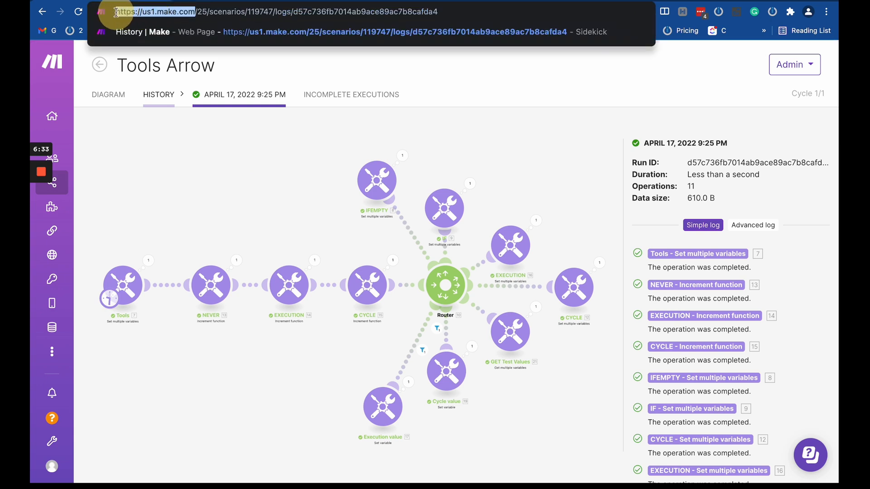
pyautogui.click(196, 12)
pyautogui.moveTo(195, 13); pyautogui.dragTo(115, 12)
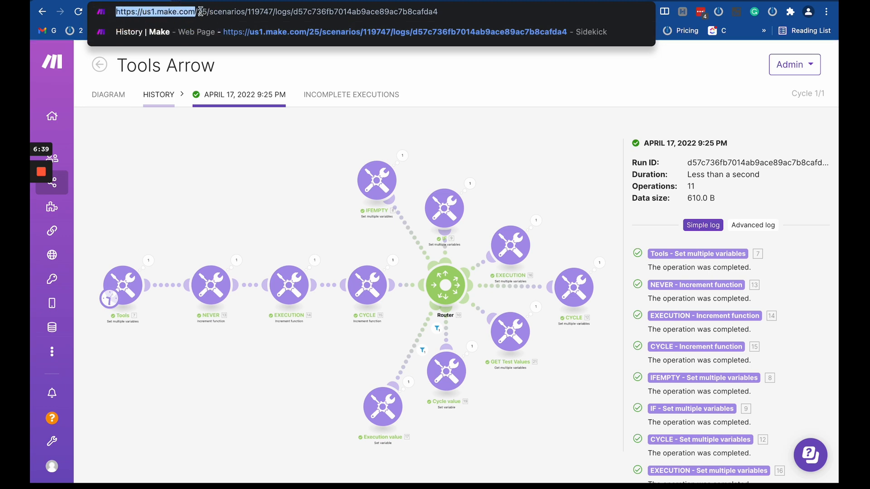
pyautogui.click(150, 15)
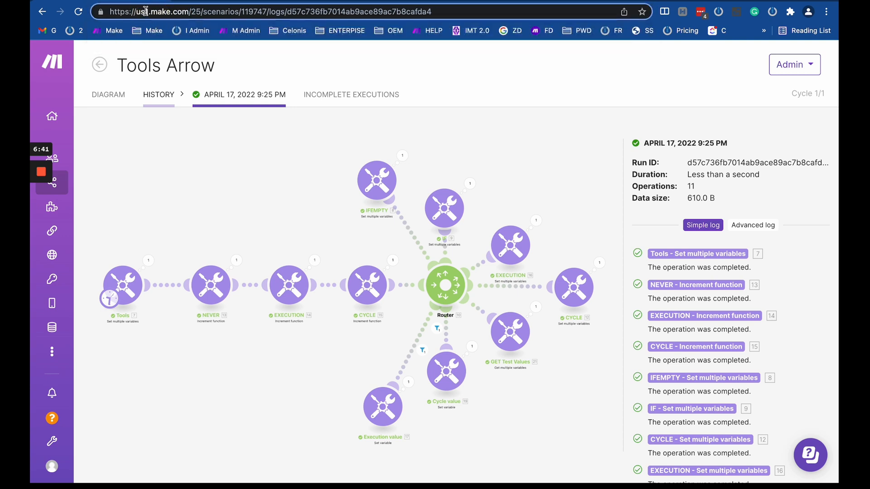
pyautogui.moveTo(148, 11); pyautogui.dragTo(109, 11)
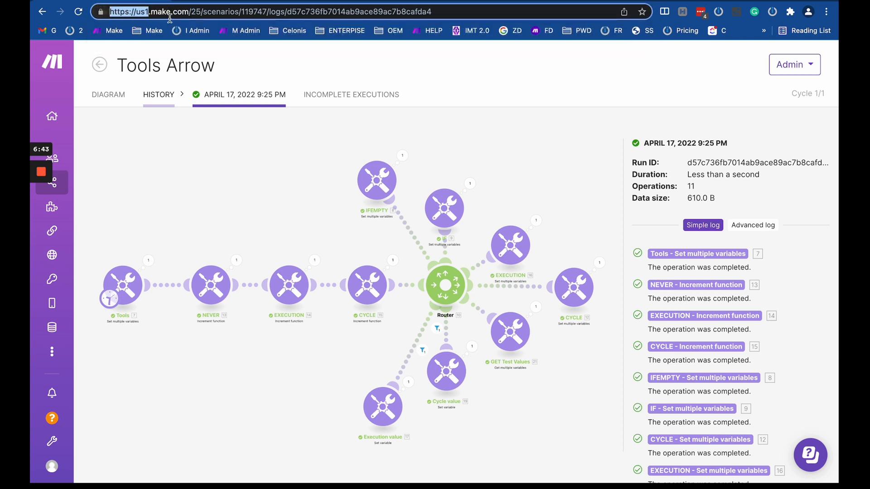
pyautogui.moveTo(189, 12); pyautogui.dragTo(92, 12)
pyautogui.click(171, 13)
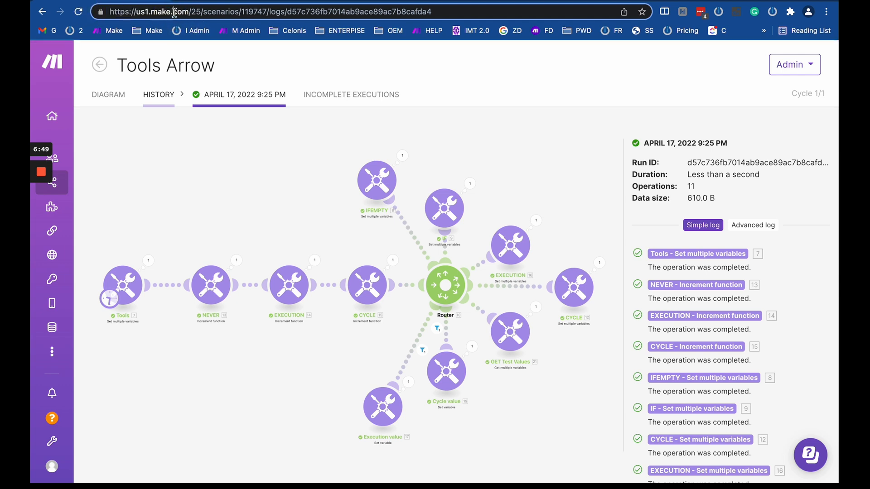
pyautogui.moveTo(190, 12); pyautogui.dragTo(112, 12)
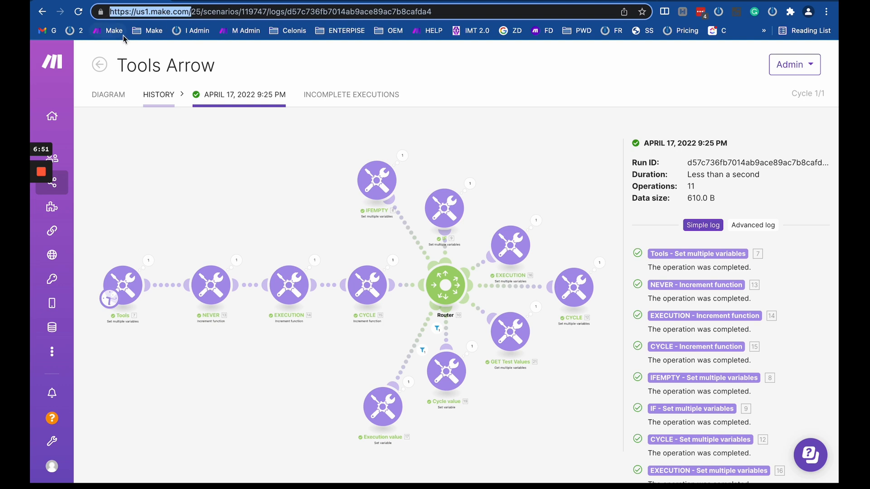
pyautogui.click(190, 11)
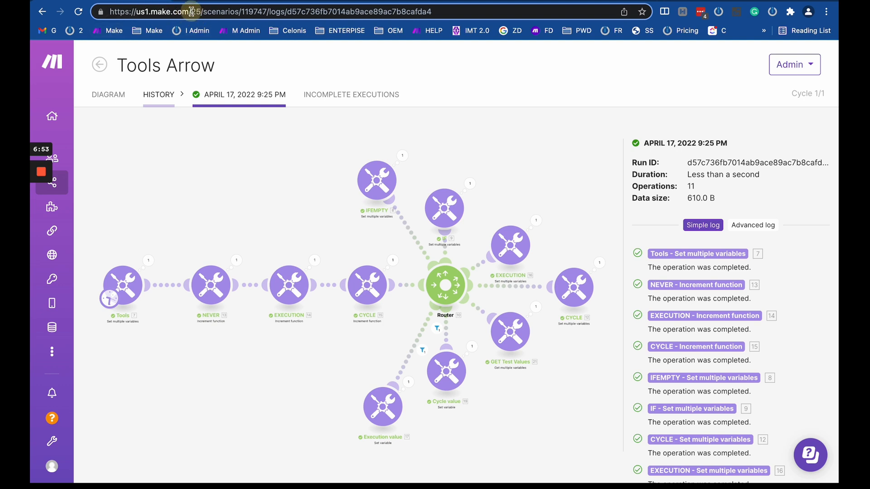
pyautogui.moveTo(191, 11); pyautogui.dragTo(84, 12)
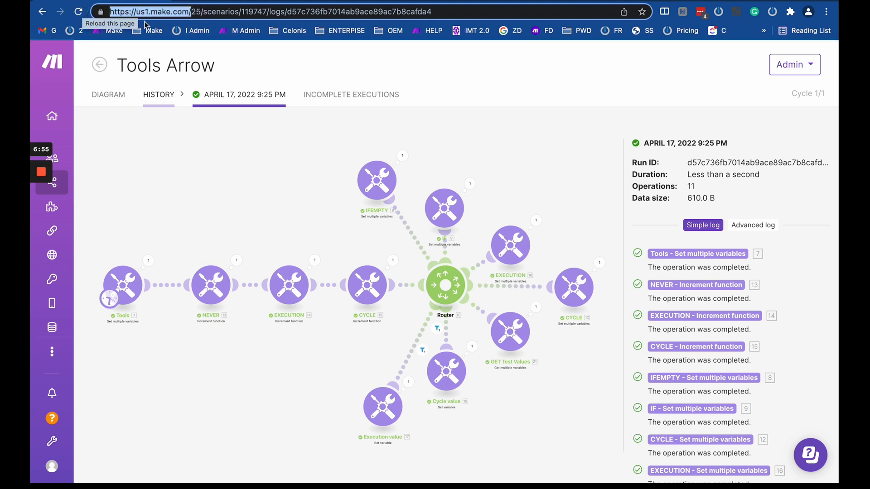
pyautogui.click(195, 13)
# Step: View the organization dashboard with the organization ID highlighted in its address, and return to the run details
pyautogui.moveTo(80, 119)
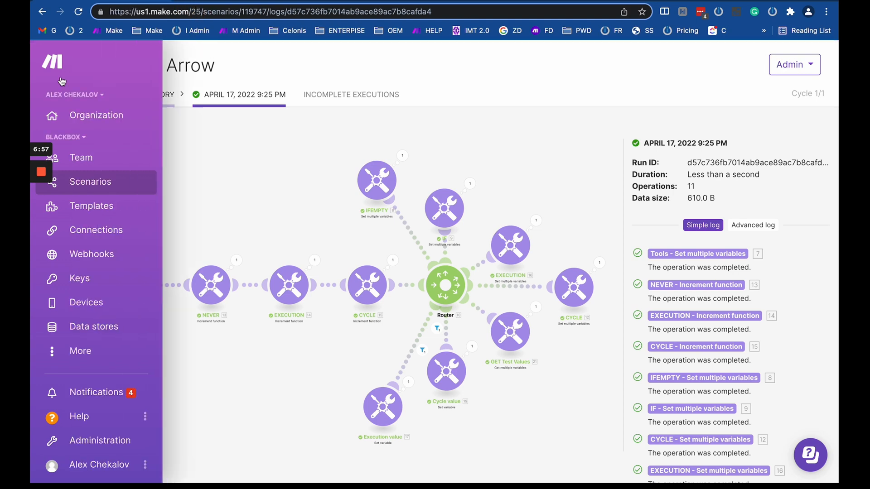
pyautogui.click(96, 117)
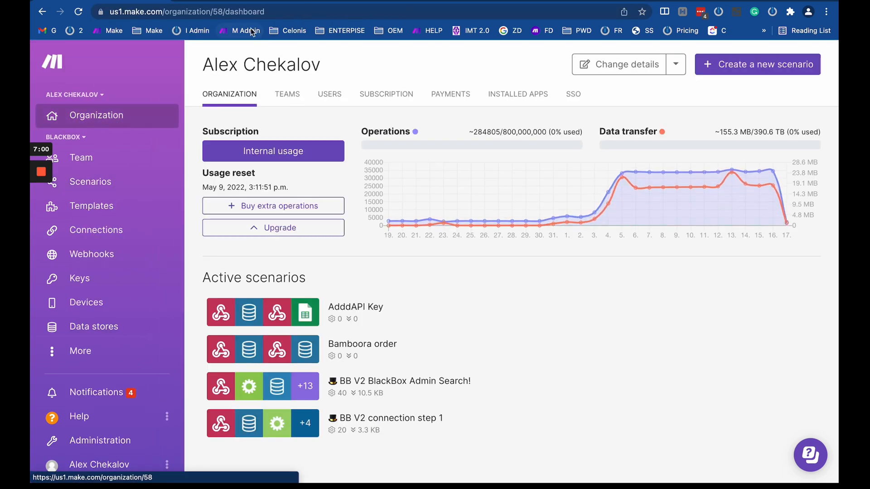
pyautogui.click(190, 12)
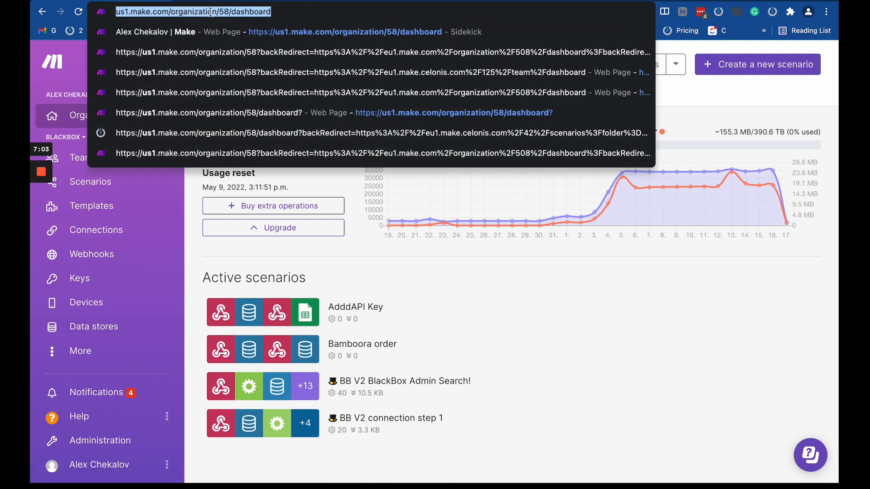
pyautogui.click(205, 13)
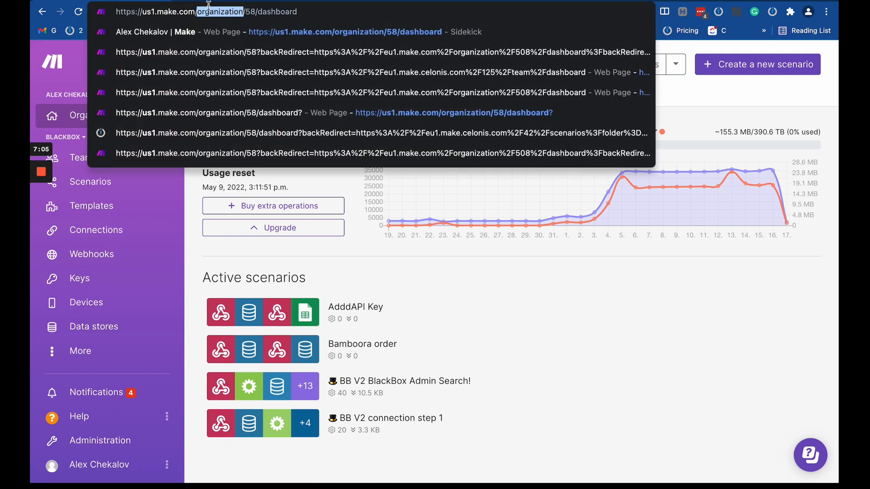
pyautogui.doubleClick(249, 12)
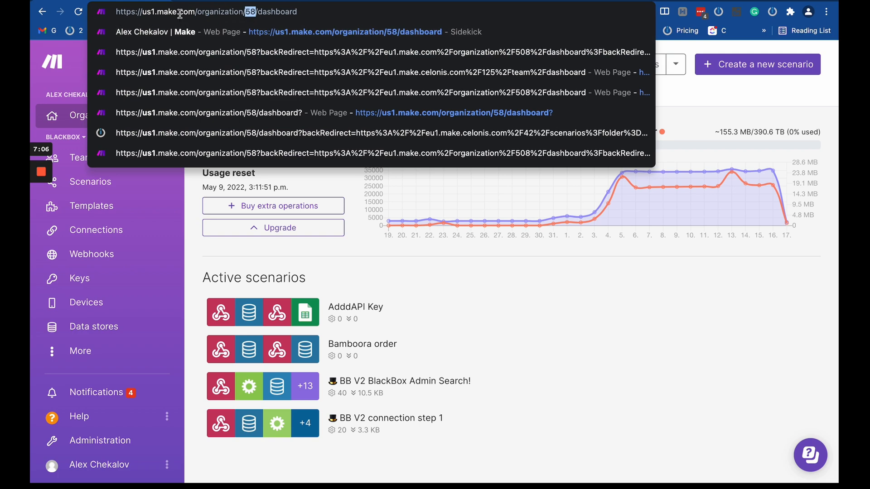
pyautogui.click(36, 14)
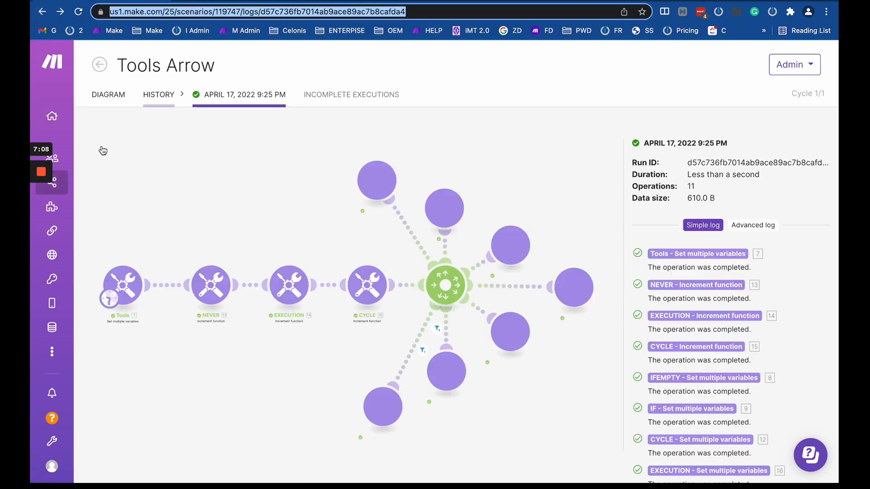
# Step: Highlight the team ID, the word scenarios and the scenario ID one after another in the run's page address
pyautogui.click(205, 14)
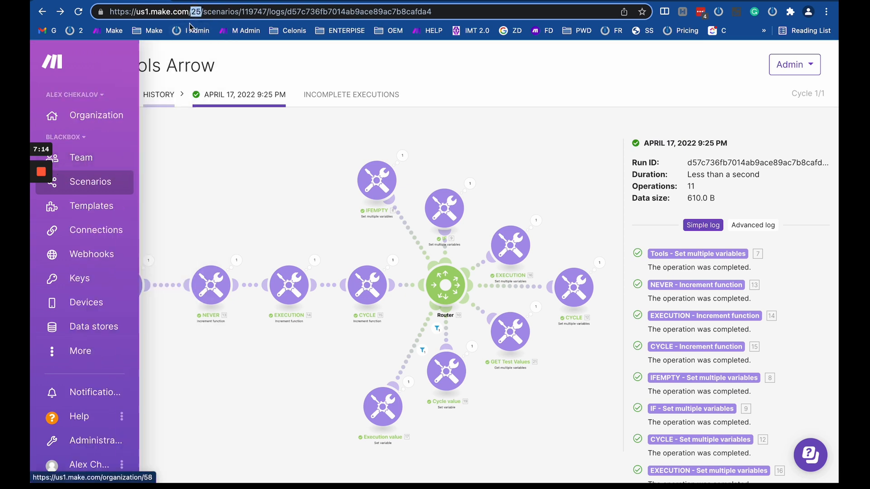
pyautogui.click(243, 12)
pyautogui.moveTo(268, 12); pyautogui.dragTo(282, 13)
pyautogui.click(257, 16)
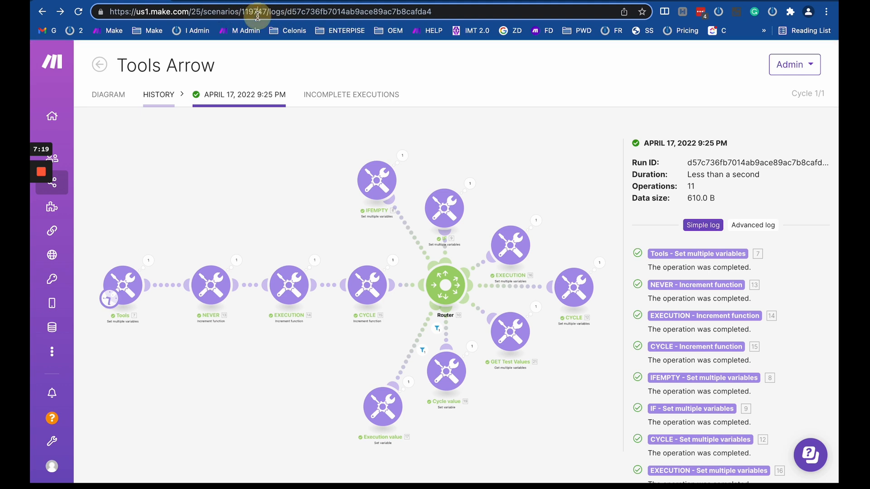
pyautogui.doubleClick(256, 13)
pyautogui.doubleClick(222, 12)
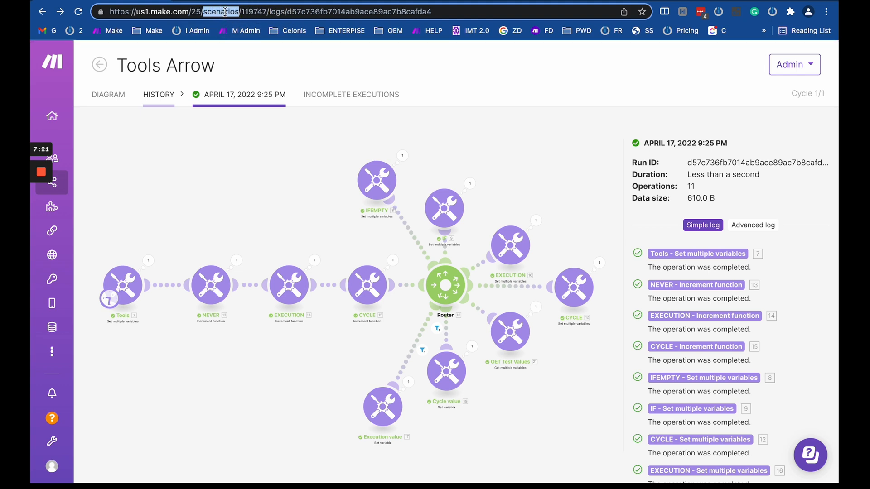
pyautogui.doubleClick(254, 12)
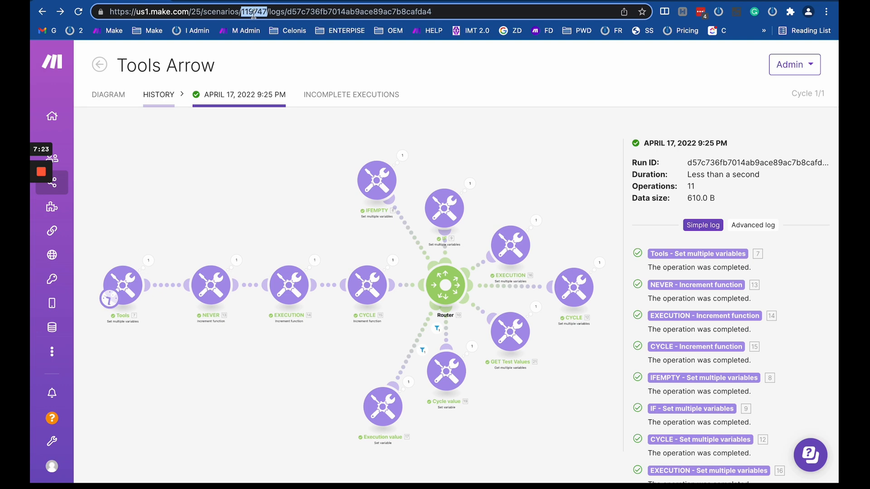
pyautogui.doubleClick(253, 14)
# Step: Compare the log identifier at the end of the page address with the Run ID in the run details by highlighting both
pyautogui.click(285, 13)
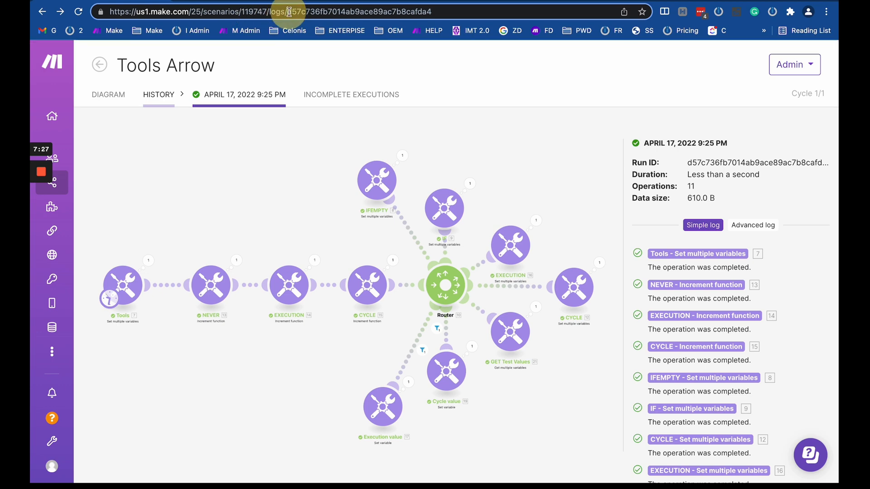
pyautogui.moveTo(288, 11); pyautogui.dragTo(455, 11)
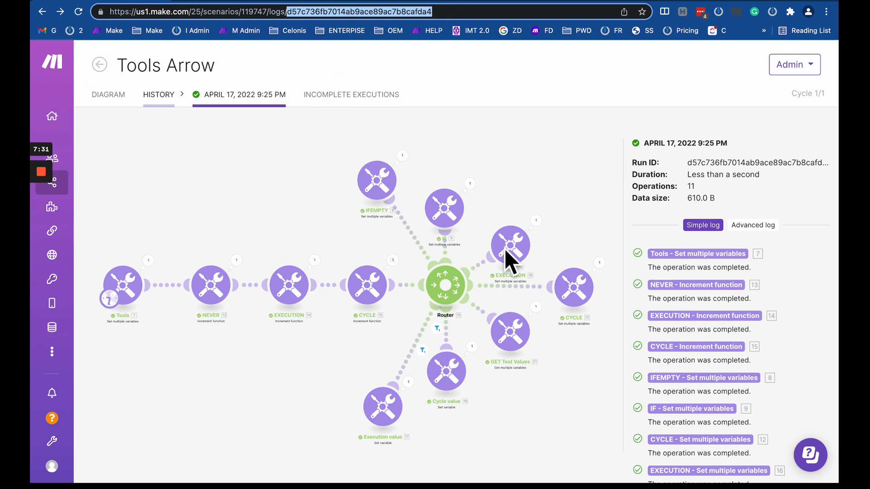
pyautogui.doubleClick(714, 162)
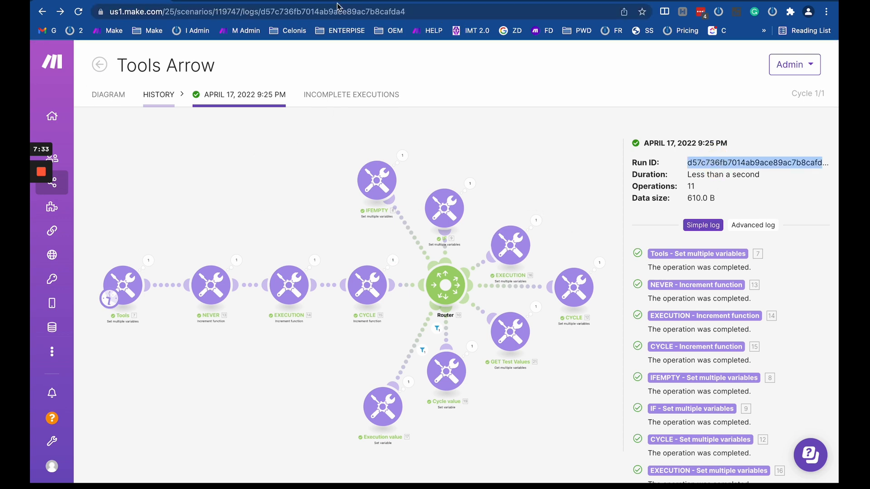
pyautogui.click(321, 18)
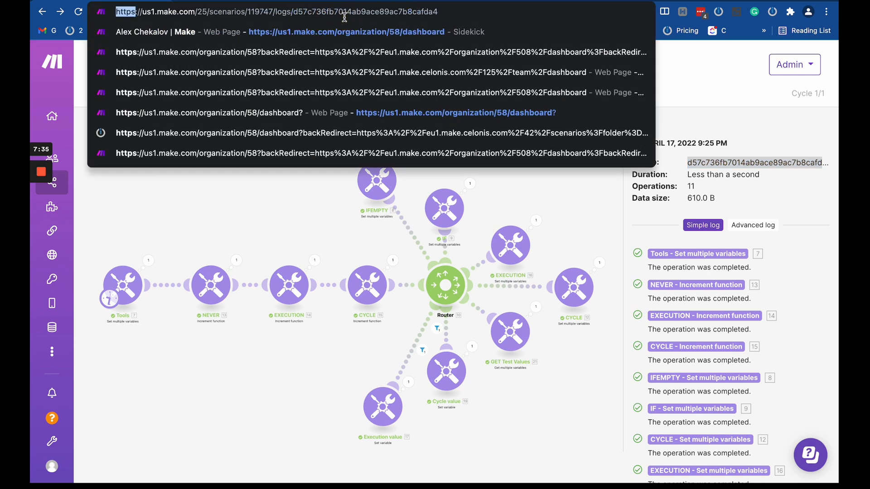
pyautogui.doubleClick(342, 11)
pyautogui.click(257, 215)
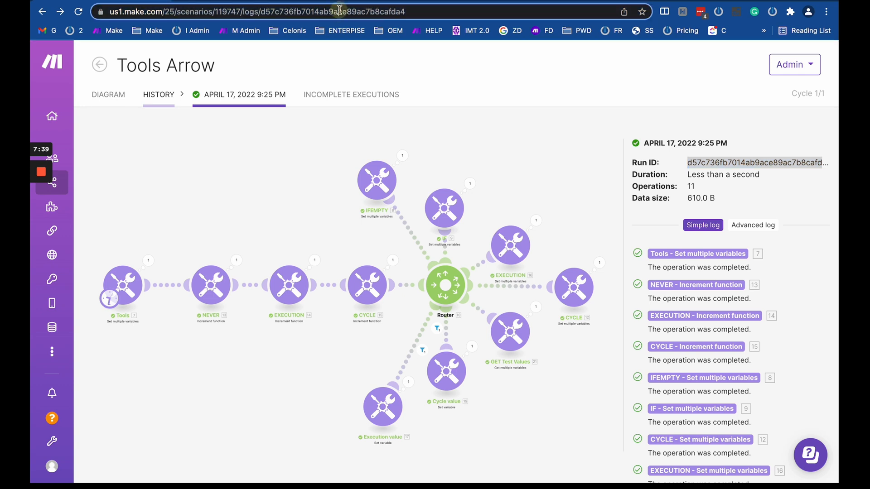
pyautogui.doubleClick(387, 11)
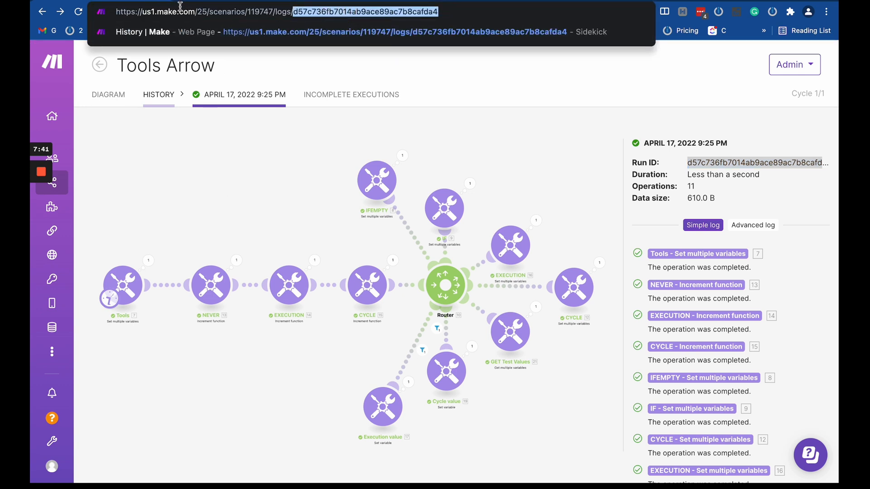
pyautogui.click(248, 186)
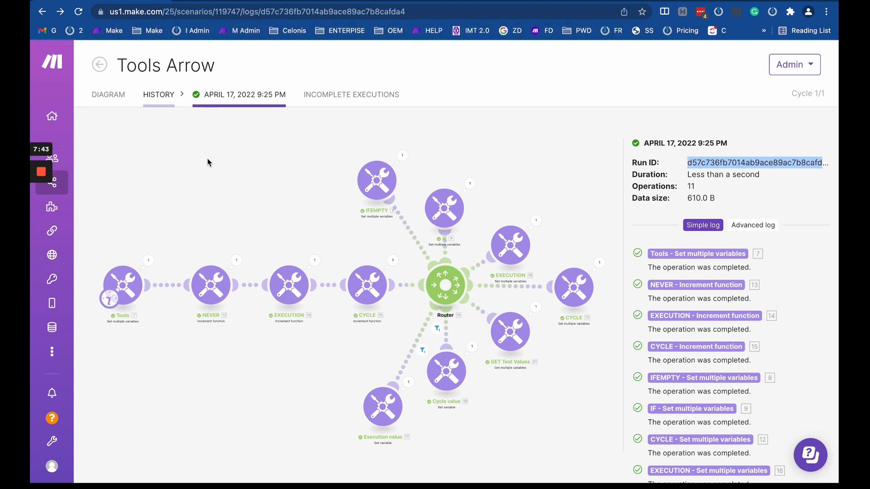
pyautogui.doubleClick(236, 12)
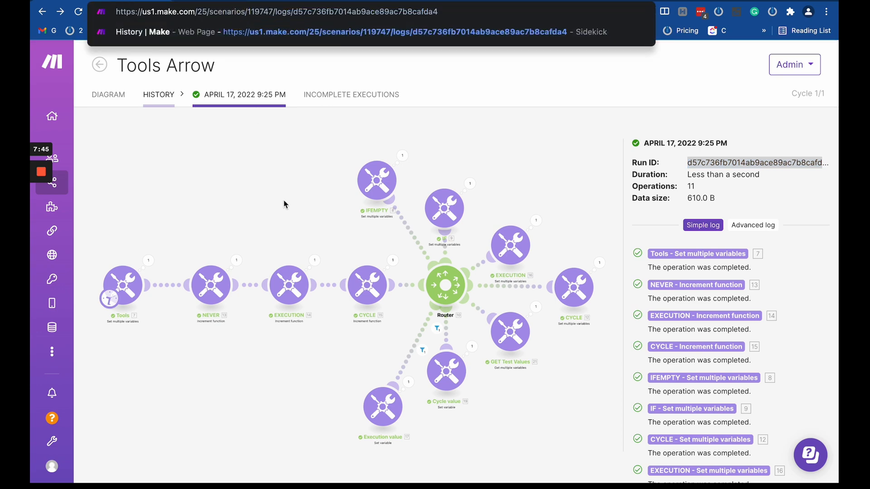
pyautogui.click(206, 165)
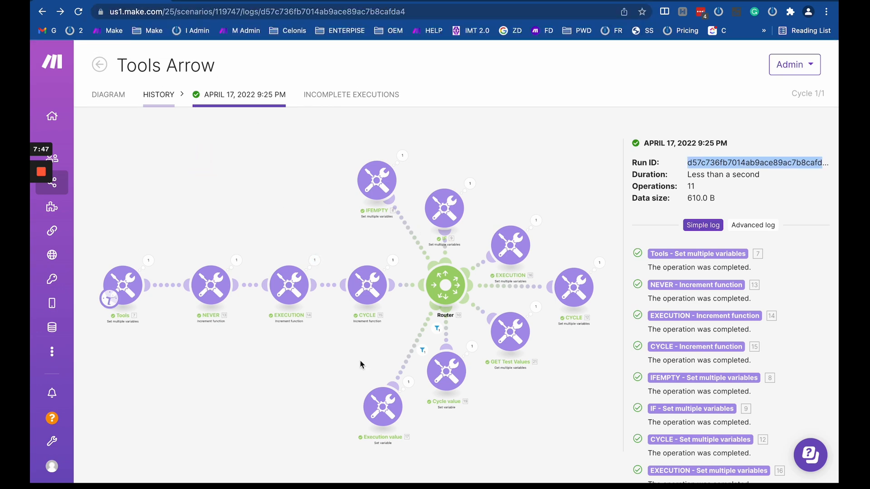
# Step: Inspect the first Tools module's input and output bundles and show the download options for Operation 1
pyautogui.scroll(3, 183, 320)
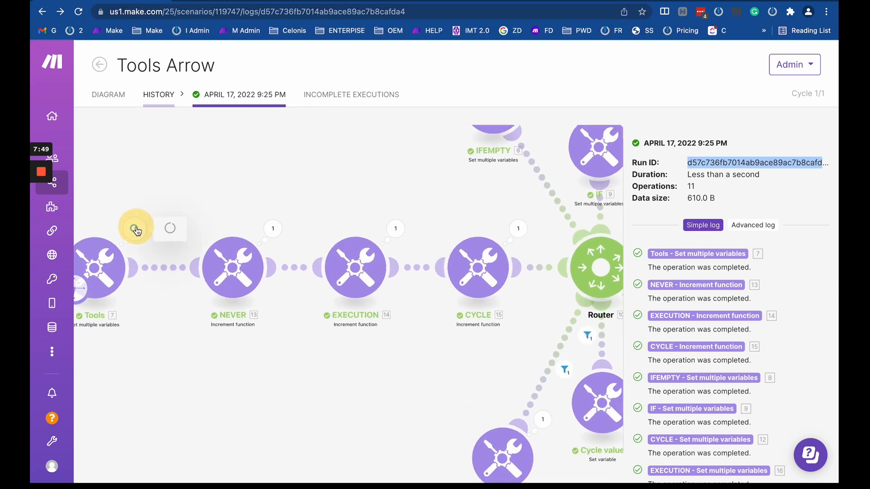
pyautogui.click(135, 229)
pyautogui.moveTo(194, 253); pyautogui.dragTo(330, 330)
pyautogui.click(451, 355)
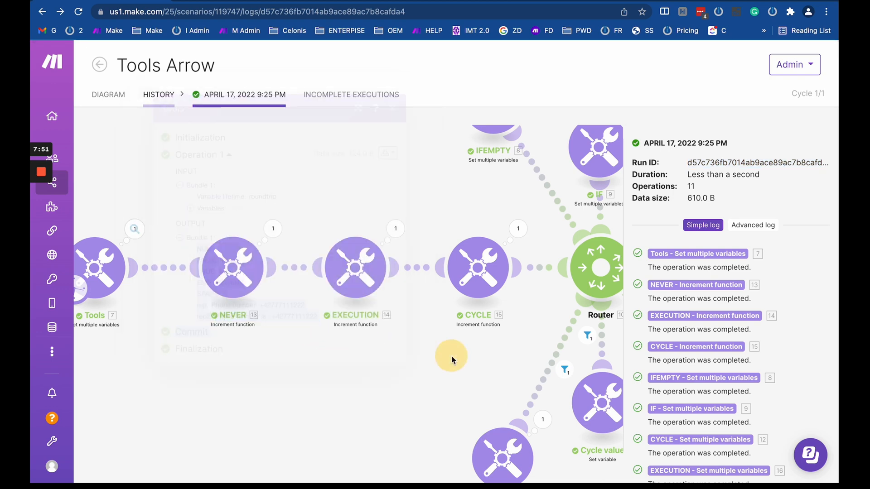
pyautogui.click(135, 229)
pyautogui.click(388, 152)
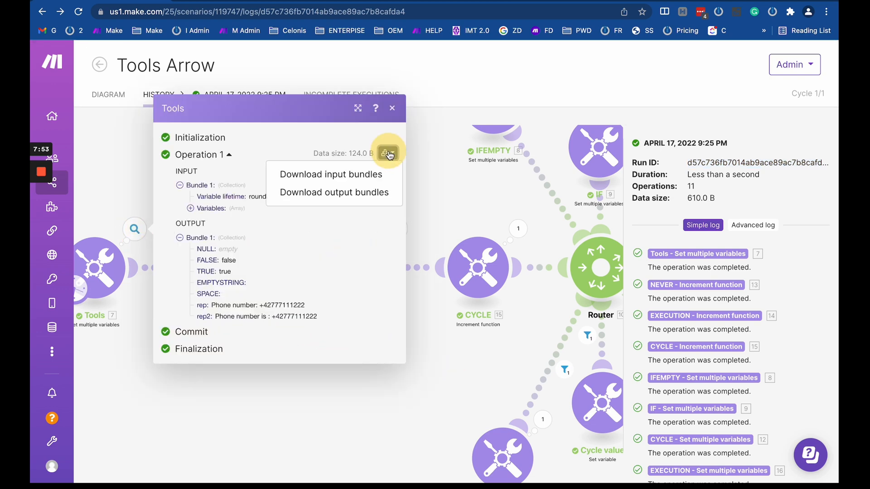
# Step: View the raw content of the first Tools module's output bundles for Operation 1, and return to the run diagram
pyautogui.click(331, 189)
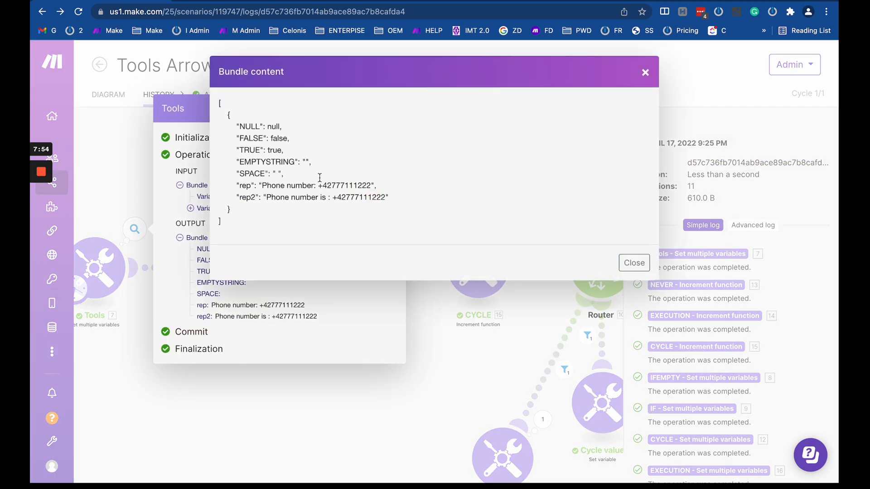
pyautogui.click(133, 164)
pyautogui.click(393, 110)
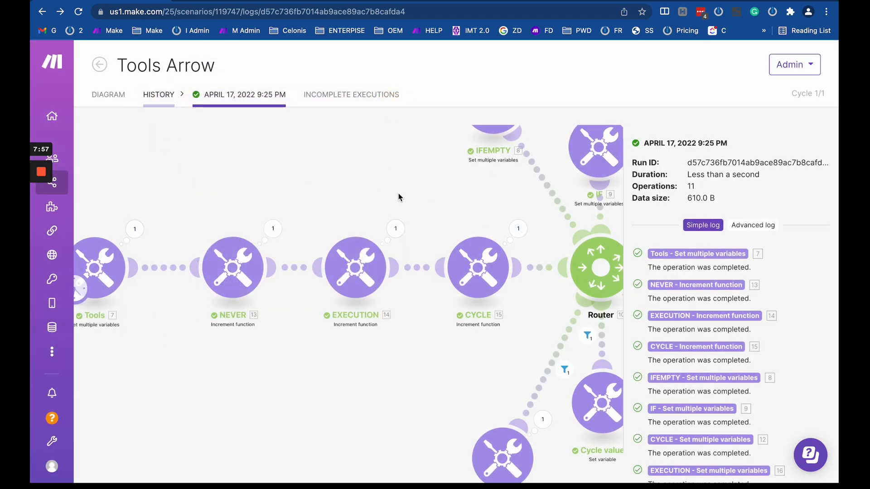
pyautogui.scroll(-10, 398, 194)
pyautogui.scroll(10, 398, 194)
pyautogui.moveTo(389, 191); pyautogui.dragTo(291, 184)
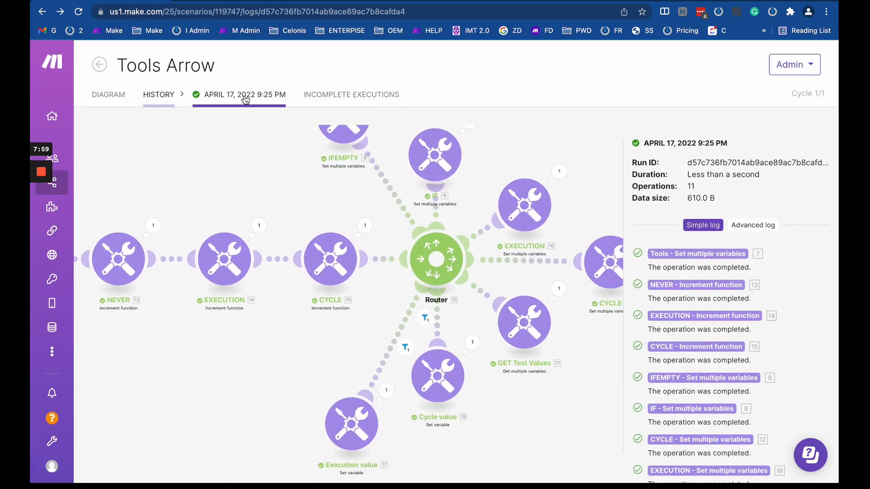
# Step: Return to the scenario's history and open the details of the errored Apr. 14, 2022, 12:22:26 p.m. run
pyautogui.click(158, 94)
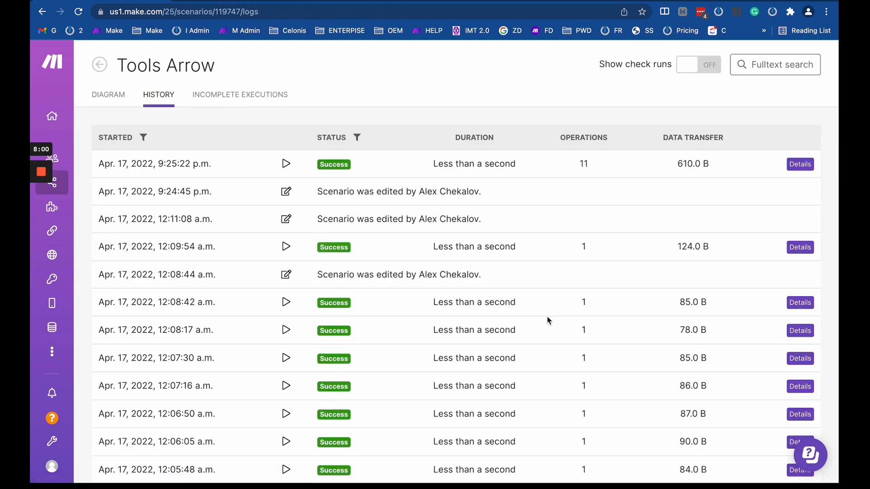
pyautogui.scroll(-8, 548, 320)
pyautogui.scroll(-20, 548, 320)
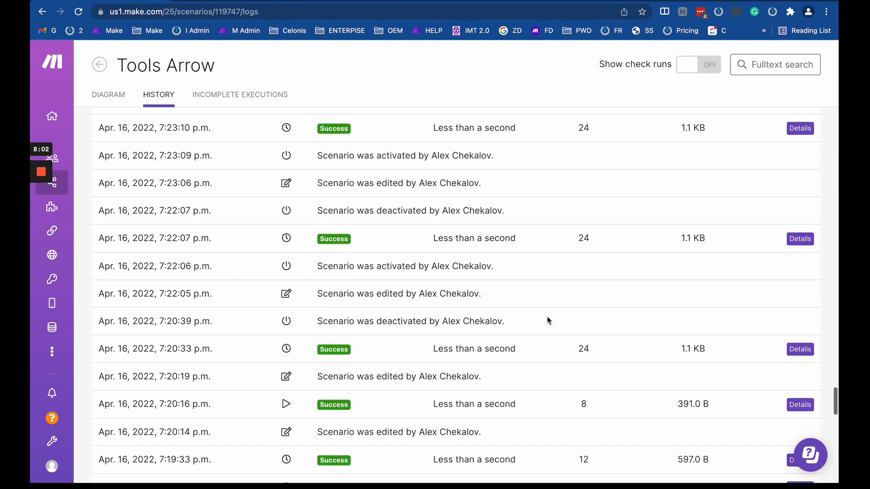
pyautogui.scroll(-5, 548, 320)
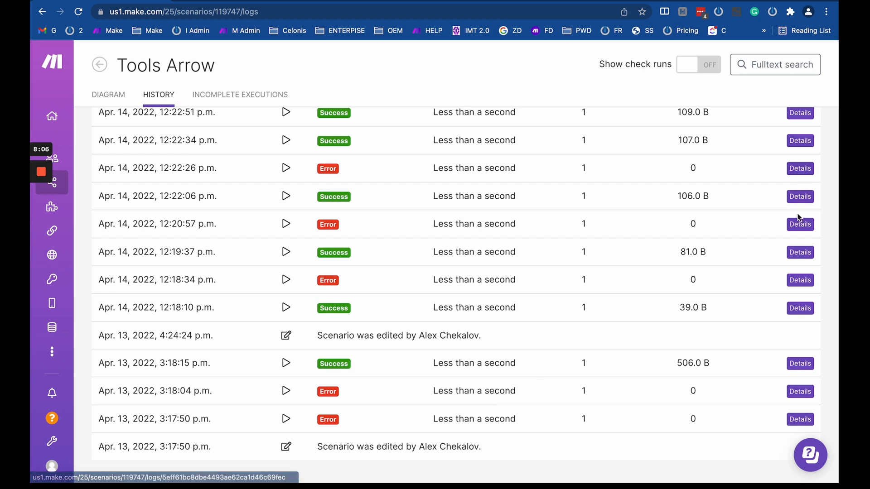
pyautogui.click(800, 169)
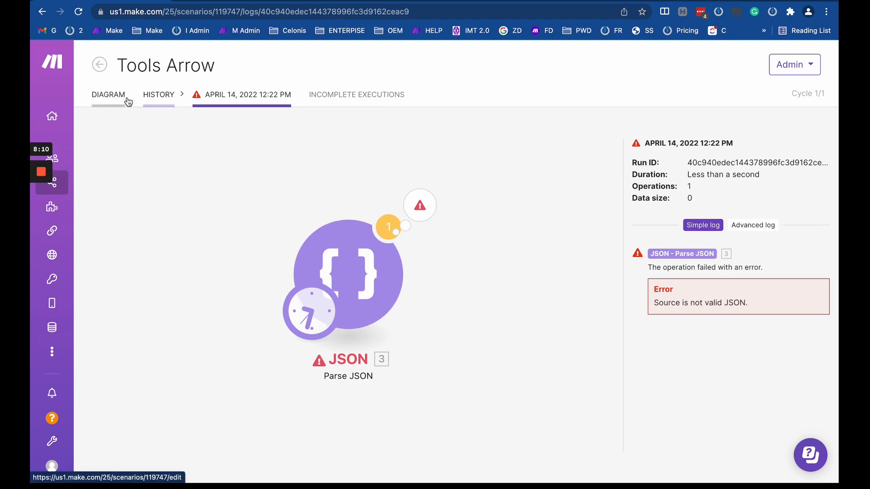
# Step: Go back to the full history and look through it from the latest entry to the oldest
pyautogui.click(159, 94)
pyautogui.scroll(-20, 420, 256)
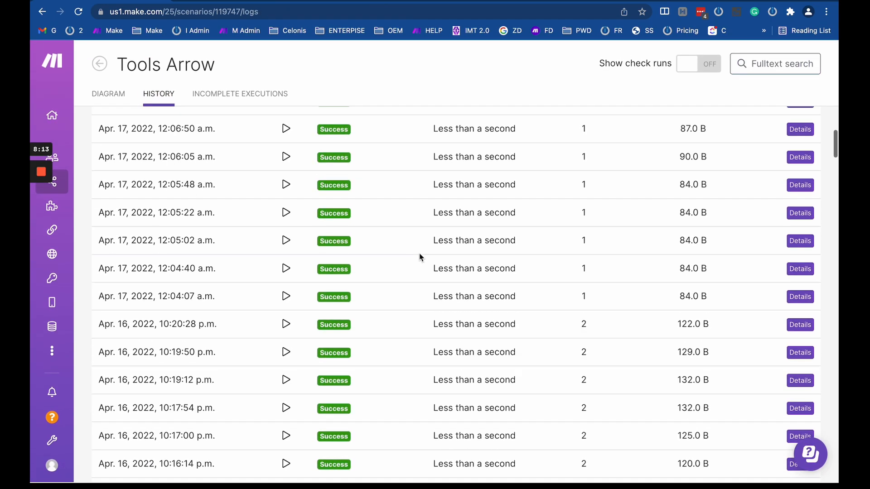
pyautogui.scroll(-5, 420, 257)
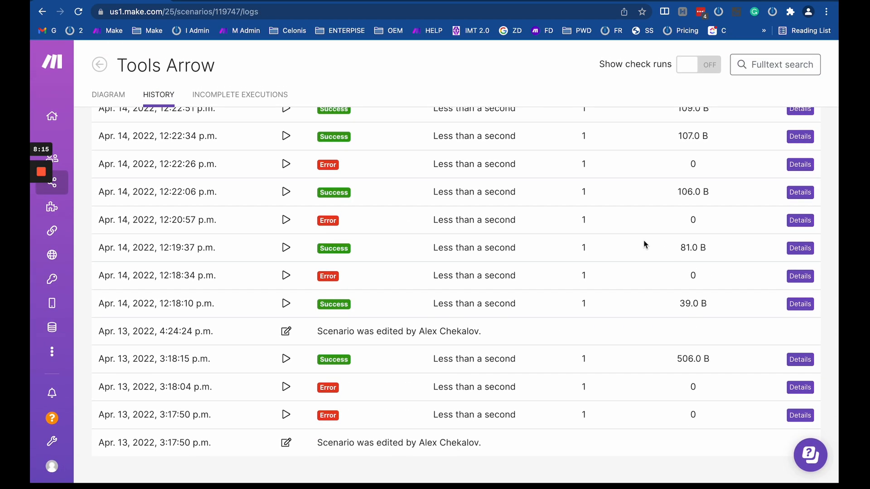
pyautogui.scroll(20, 670, 195)
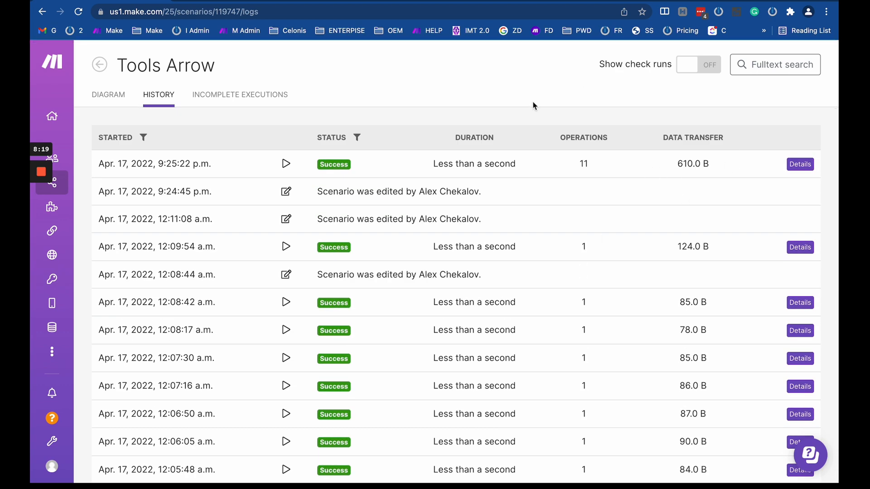
# Step: Examine the history's filters for status and start date, including the Since and Until fields, without applying any dates
pyautogui.click(357, 138)
pyautogui.click(358, 138)
pyautogui.click(143, 137)
pyautogui.click(193, 112)
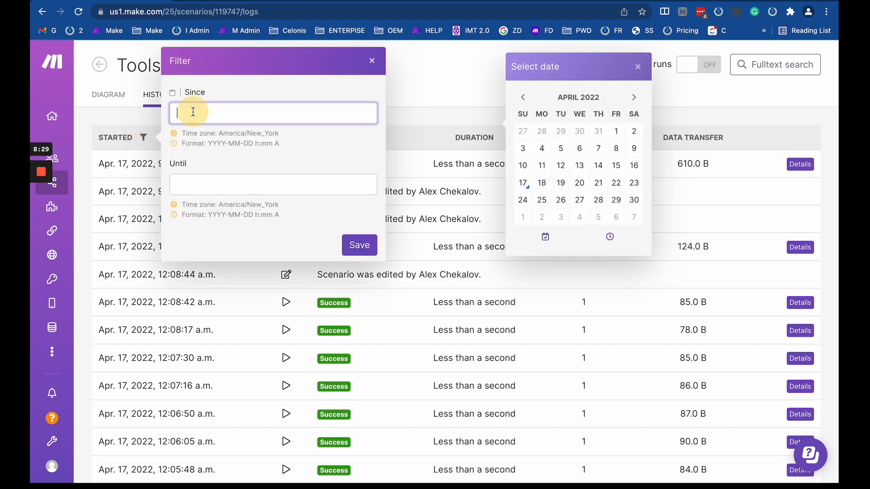
pyautogui.click(123, 123)
pyautogui.click(143, 139)
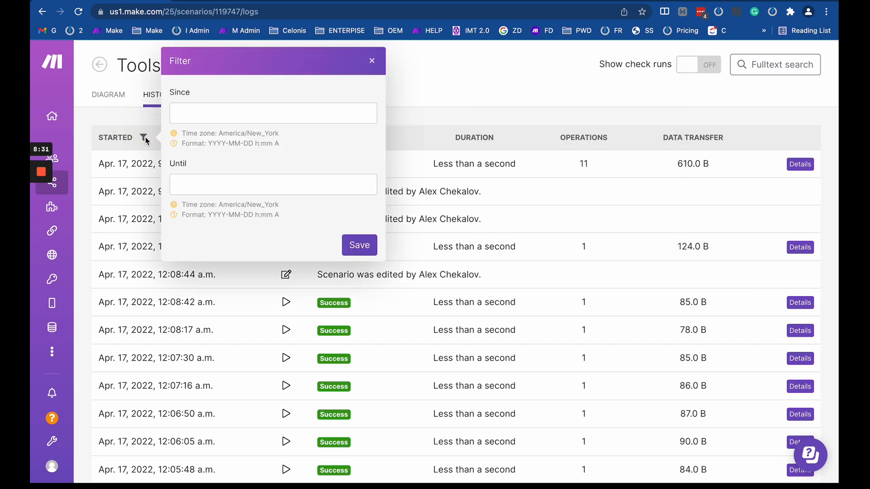
pyautogui.click(140, 128)
pyautogui.click(143, 139)
pyautogui.click(137, 129)
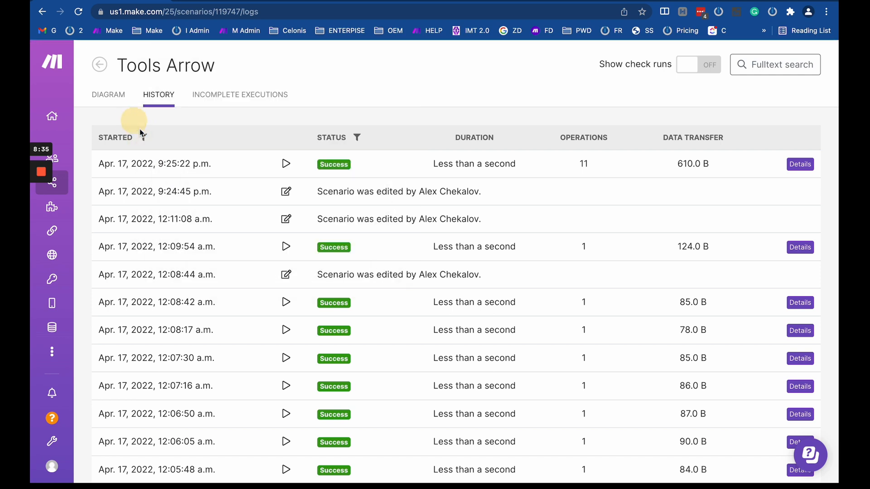
pyautogui.click(144, 138)
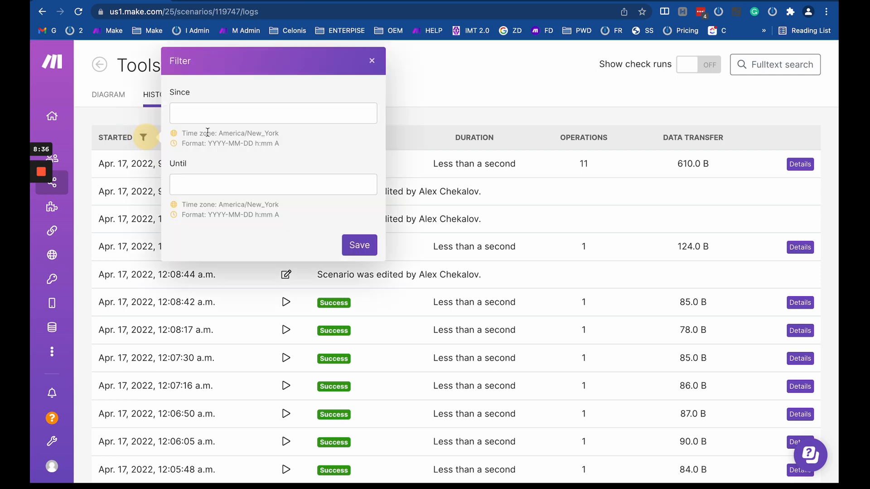
pyautogui.click(127, 112)
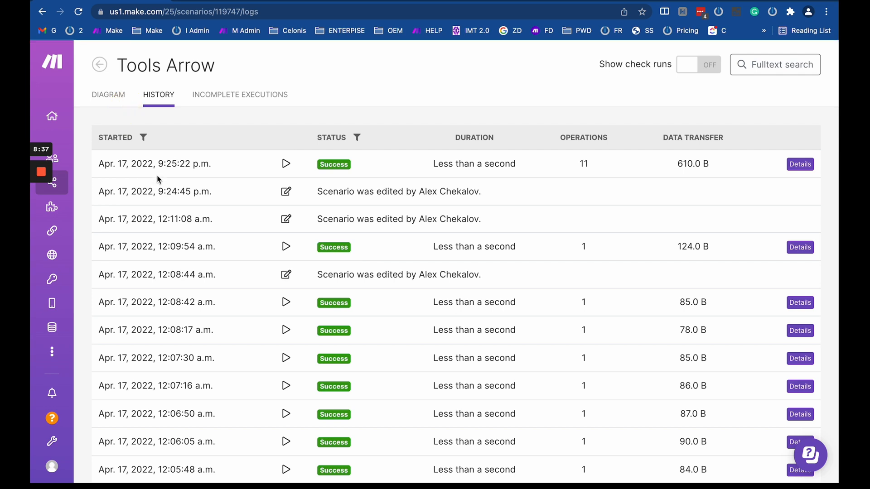
# Step: Filter the history by status so that only runs with the Error state are listed
pyautogui.click(358, 138)
pyautogui.click(439, 163)
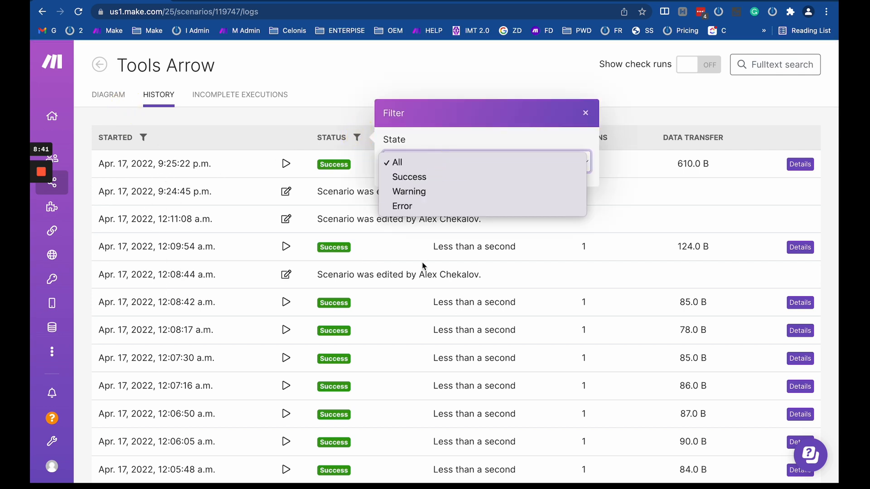
pyautogui.click(422, 207)
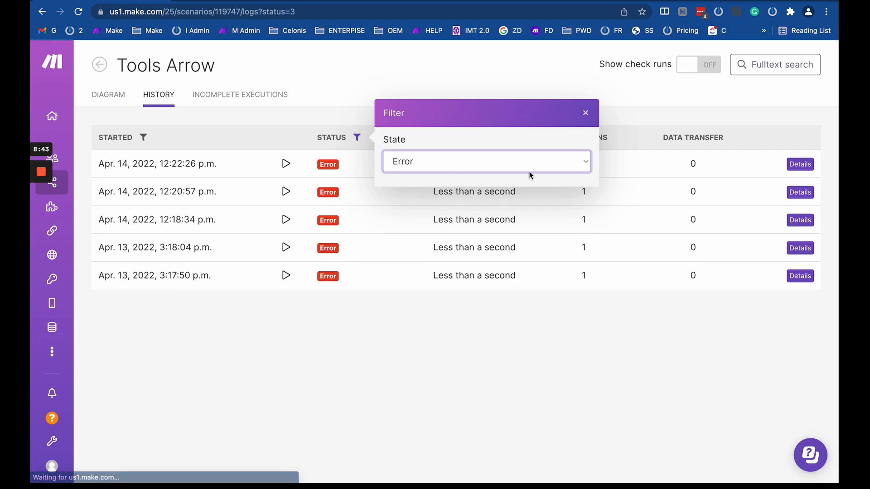
pyautogui.click(337, 125)
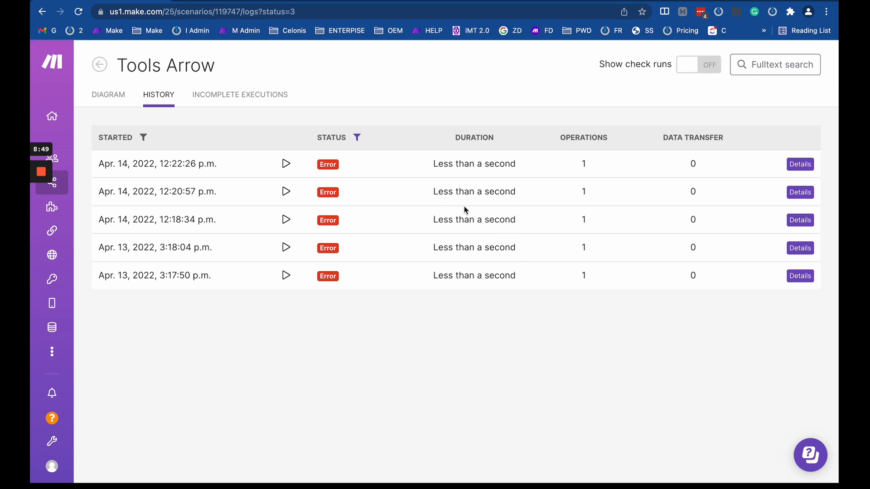
# Step: Highlight a run's duration, the Operations heading and the data transfer information in the filtered history
pyautogui.moveTo(431, 221); pyautogui.dragTo(559, 222)
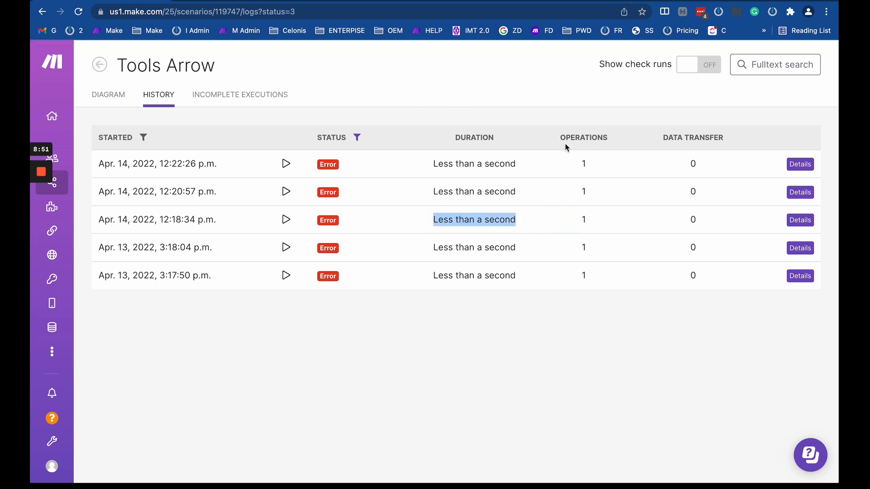
pyautogui.moveTo(560, 137); pyautogui.dragTo(604, 137)
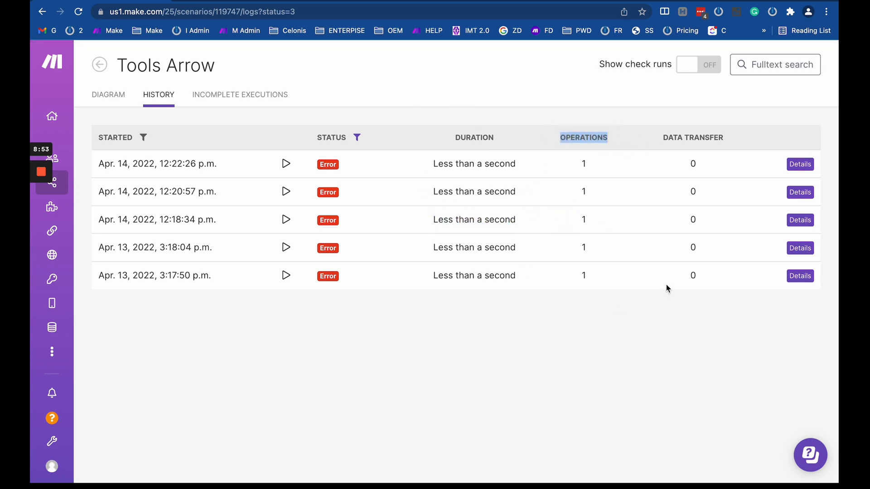
pyautogui.moveTo(661, 137); pyautogui.dragTo(739, 302)
pyautogui.click(739, 306)
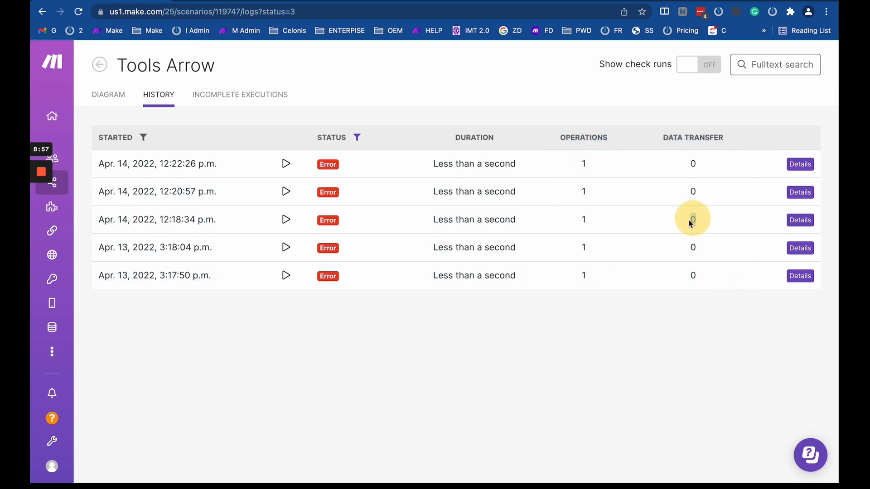
# Step: Open the Apr. 14, 2022, 12:18:34 p.m. run and inspect the JSON module's error and input JSON string
pyautogui.click(800, 220)
pyautogui.click(379, 222)
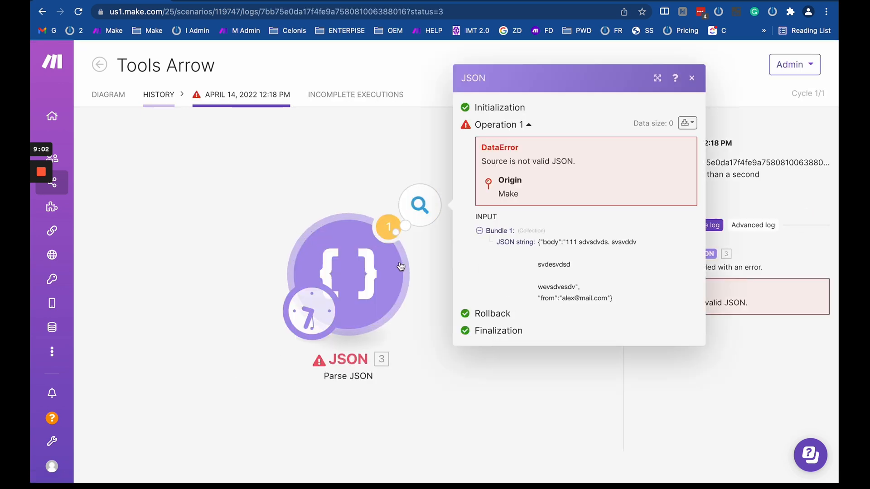
pyautogui.moveTo(538, 242); pyautogui.dragTo(635, 322)
pyautogui.click(583, 293)
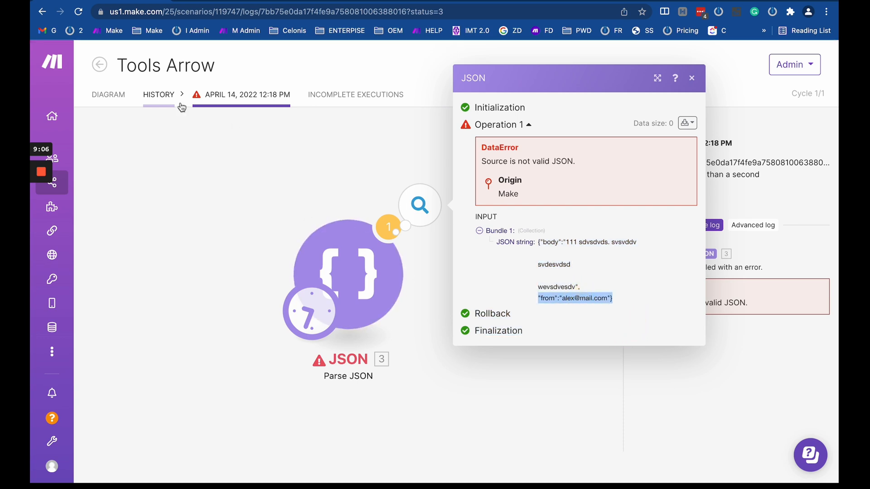
# Step: Return to the error-filtered history and highlight the data transfer values of the listed runs
pyautogui.click(160, 100)
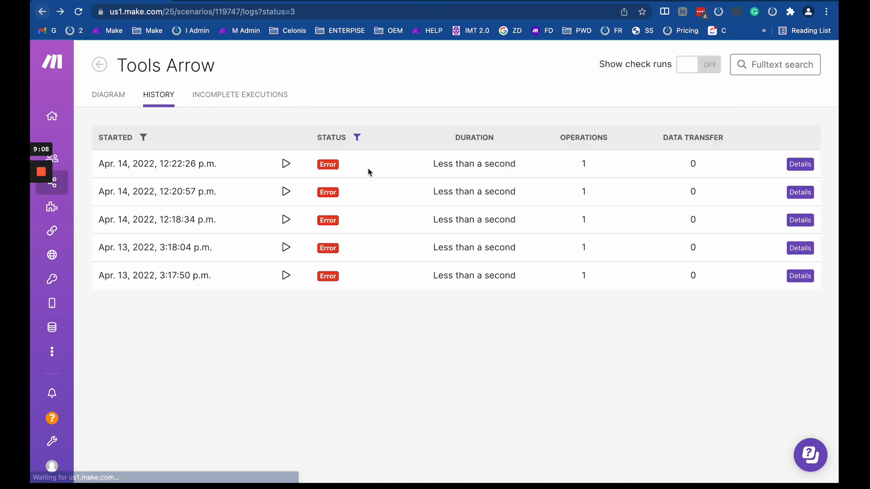
pyautogui.moveTo(692, 155); pyautogui.dragTo(697, 284)
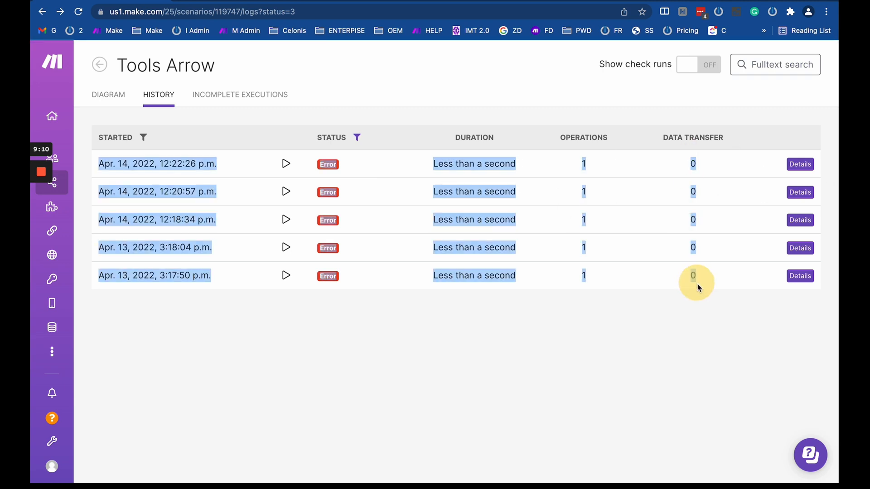
pyautogui.click(699, 285)
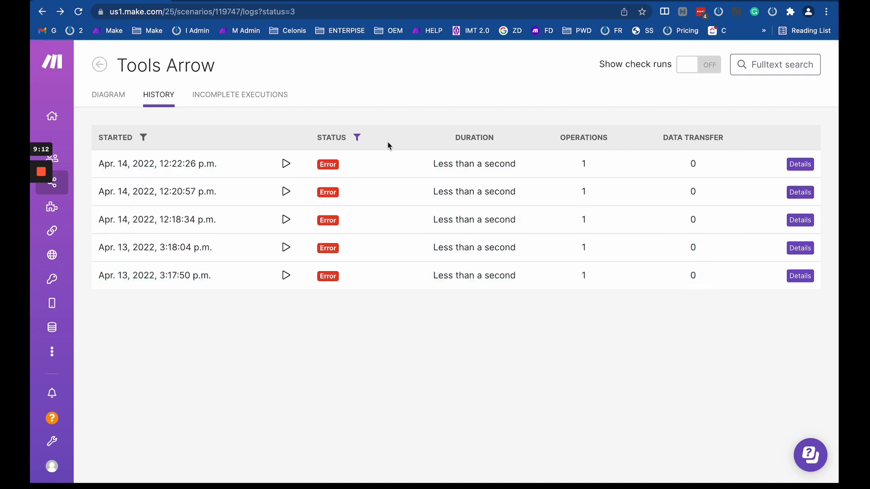
# Step: Set the history's state filter back to All and look through the complete list
pyautogui.click(357, 137)
pyautogui.click(418, 160)
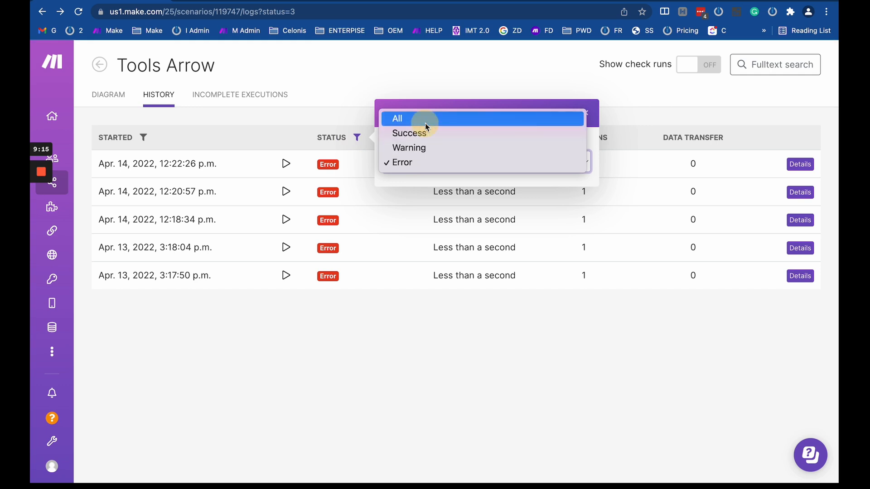
pyautogui.click(425, 123)
pyautogui.click(652, 117)
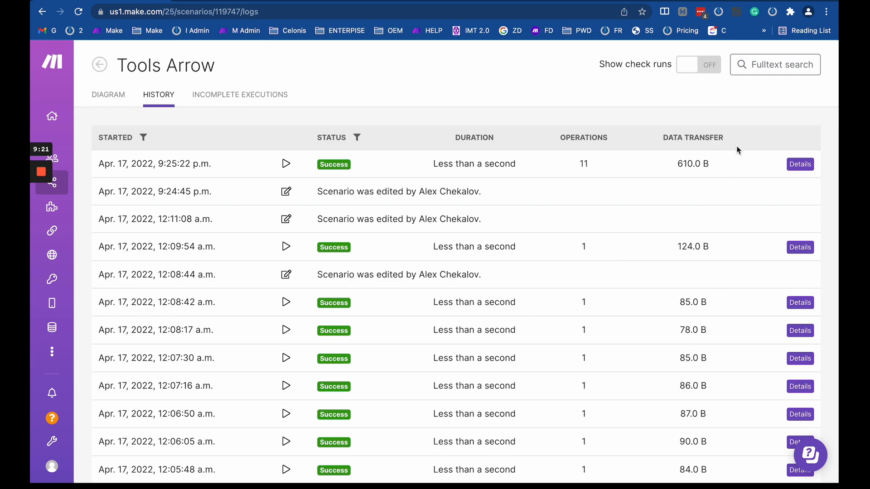
pyautogui.scroll(-20, 705, 317)
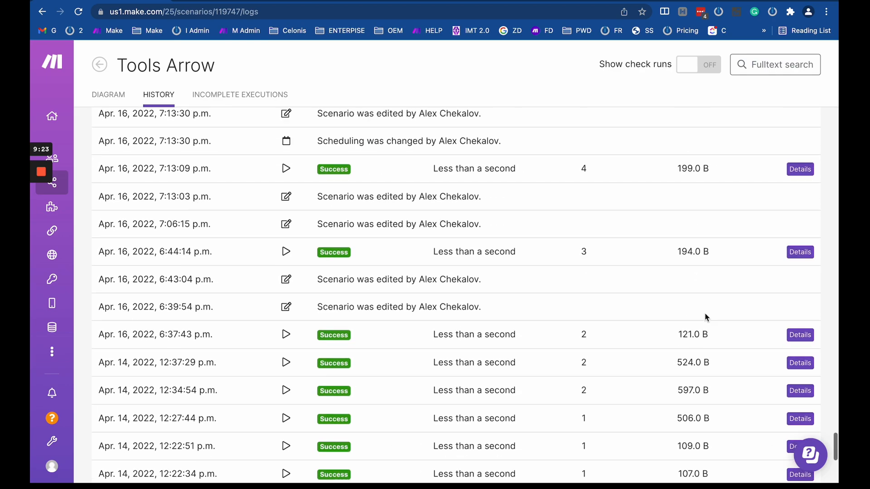
pyautogui.scroll(20, 705, 317)
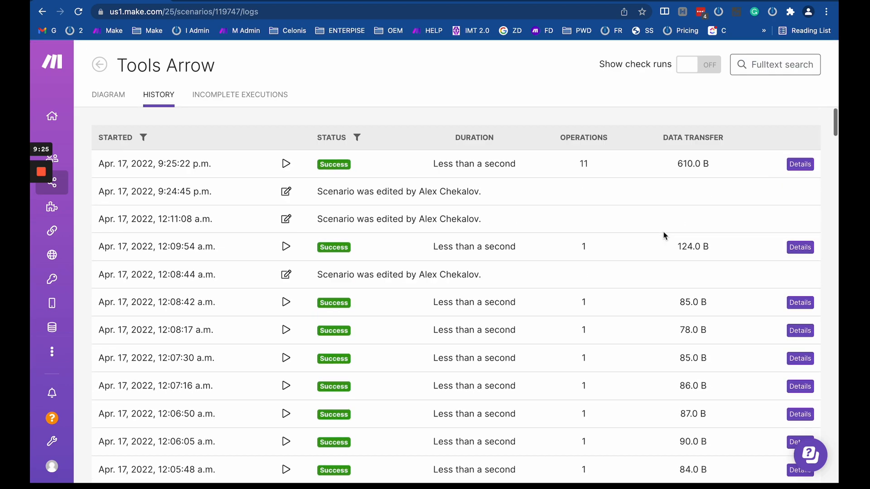
# Step: Open the Apr. 17, 2022, 9:25:22 p.m. run and review its duration, operations, data size and simple log
pyautogui.click(800, 166)
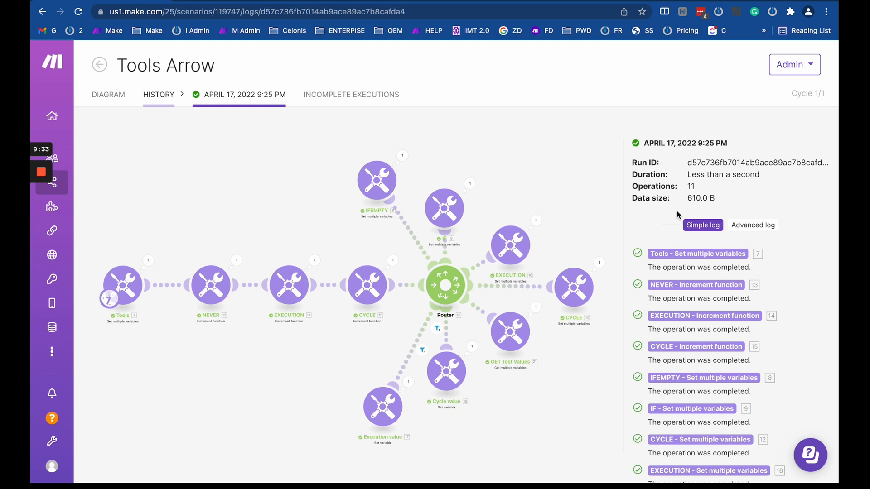
pyautogui.moveTo(651, 156); pyautogui.dragTo(771, 251)
pyautogui.moveTo(759, 194); pyautogui.dragTo(636, 166)
pyautogui.click(636, 166)
pyautogui.moveTo(687, 175); pyautogui.dragTo(760, 179)
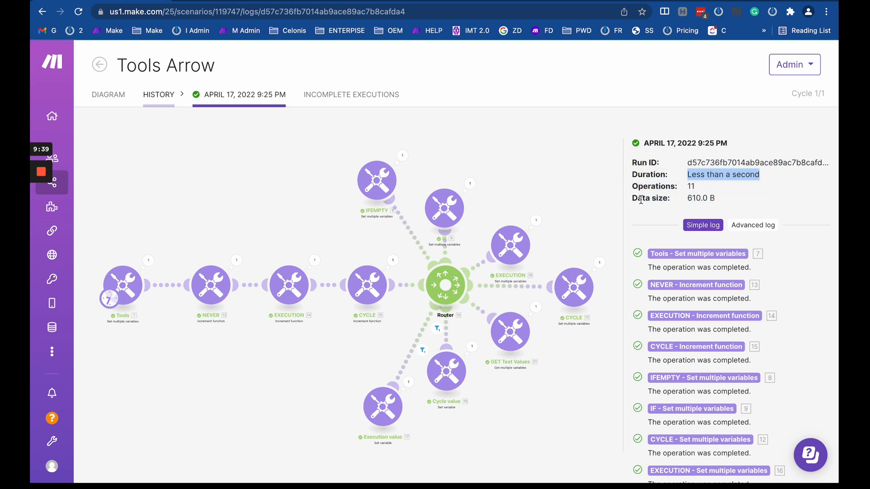
pyautogui.moveTo(630, 186); pyautogui.dragTo(757, 183)
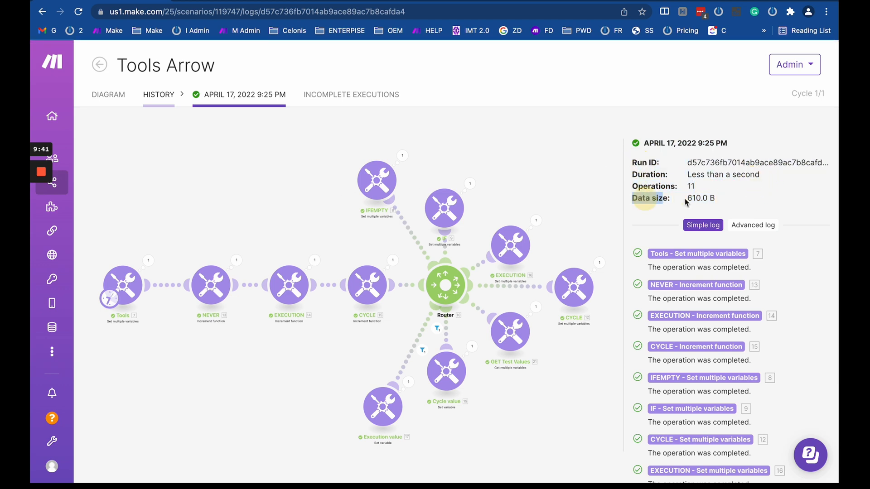
pyautogui.moveTo(684, 198); pyautogui.dragTo(792, 199)
pyautogui.scroll(-5, 748, 232)
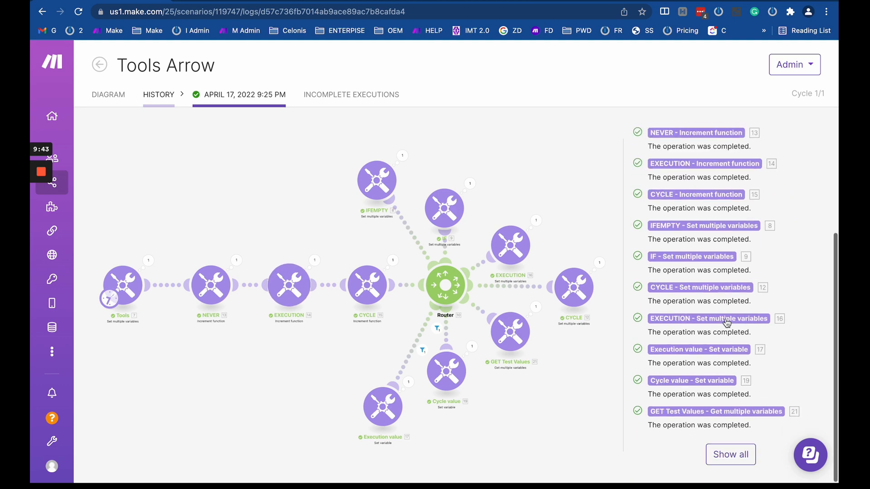
pyautogui.scroll(5, 724, 317)
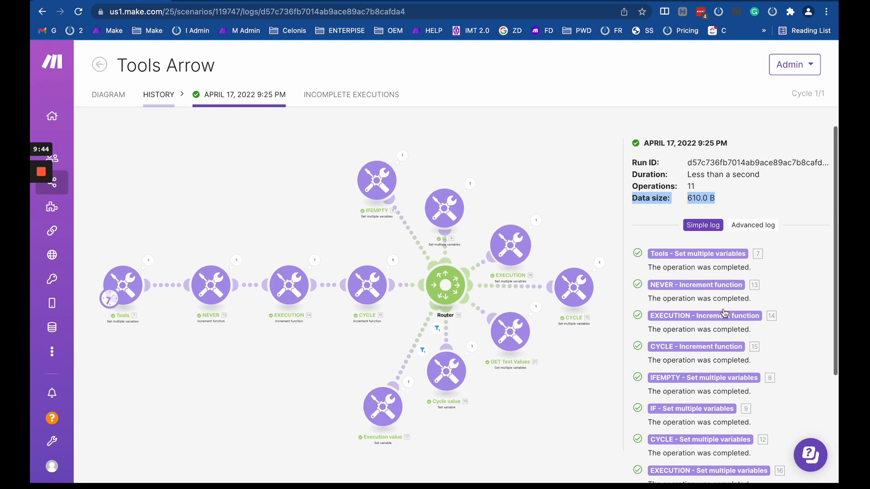
# Step: From the simple log, inspect the input and output bundles of the Tools, NEVER, EXECUTION and CYCLE modules at the start of the flow
pyautogui.click(699, 254)
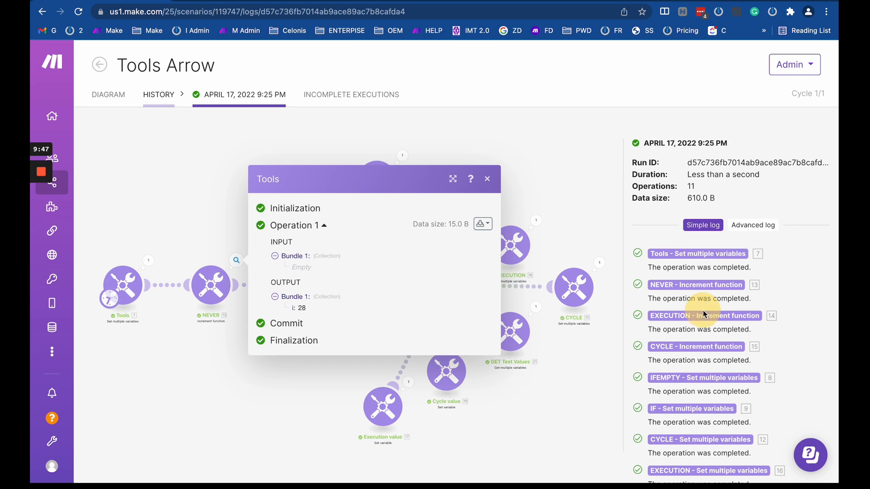
pyautogui.click(703, 314)
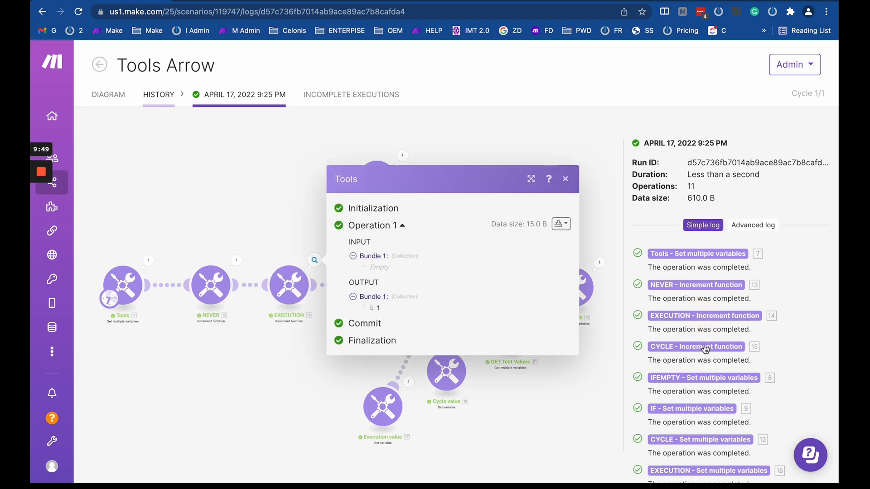
pyautogui.click(705, 347)
pyautogui.click(699, 315)
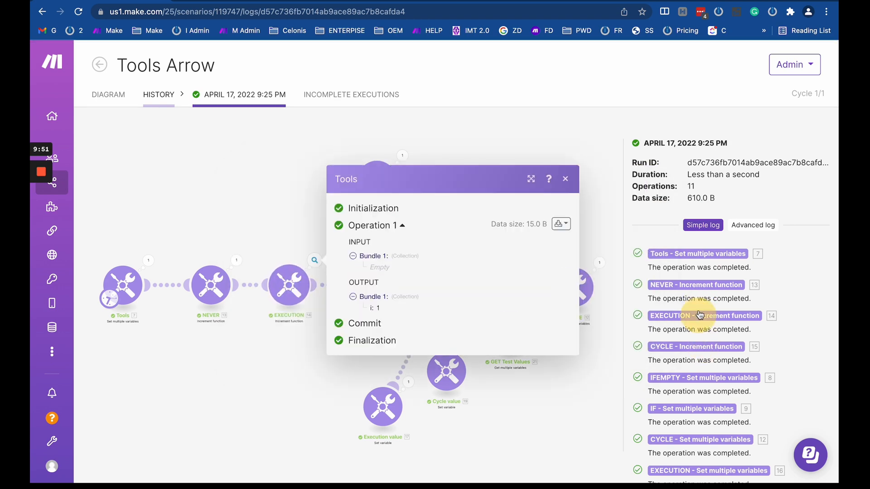
pyautogui.click(696, 254)
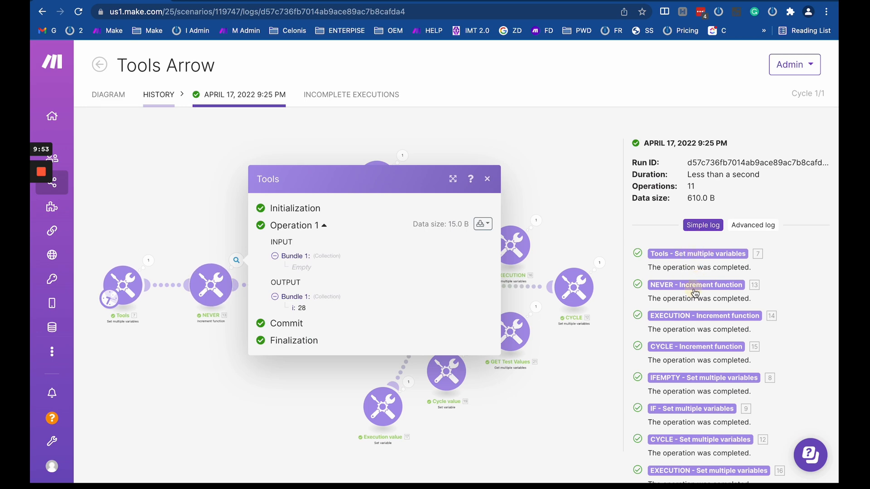
pyautogui.click(705, 260)
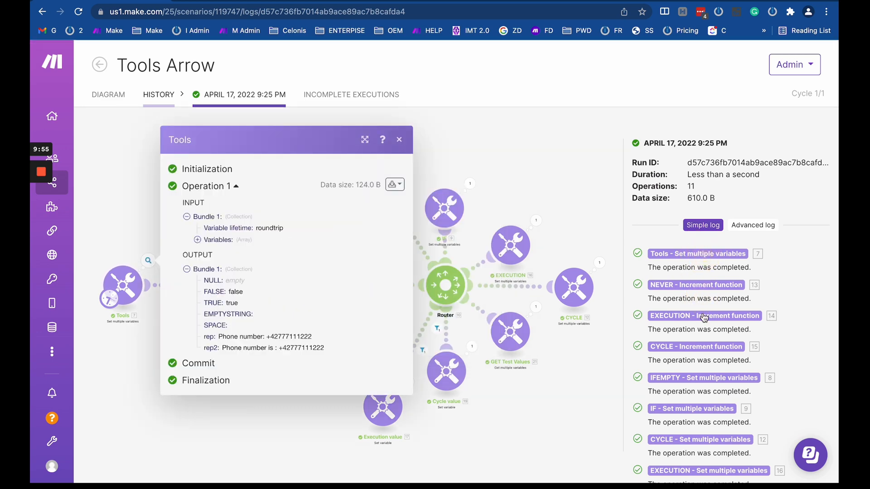
# Step: Check the output bundle of the CYCLE - Set multiple variables operation further down the simple log, and close it
pyautogui.scroll(-3, 703, 313)
pyautogui.click(699, 286)
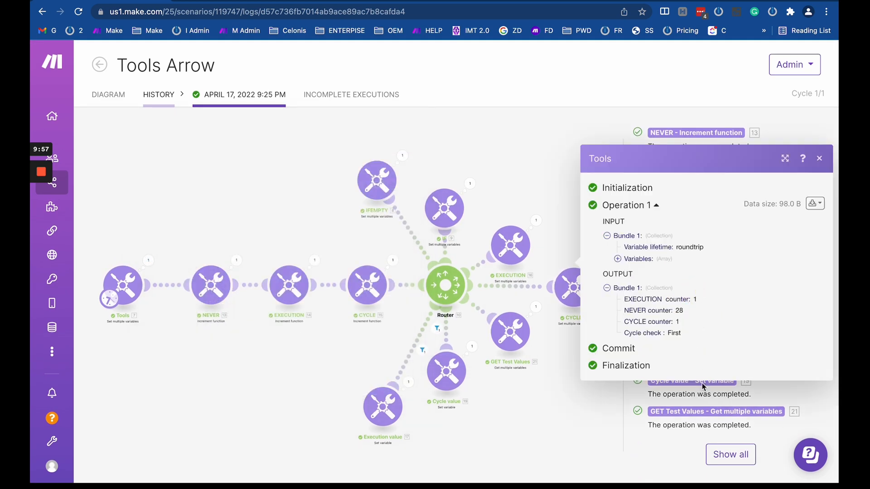
pyautogui.click(660, 410)
pyautogui.click(819, 158)
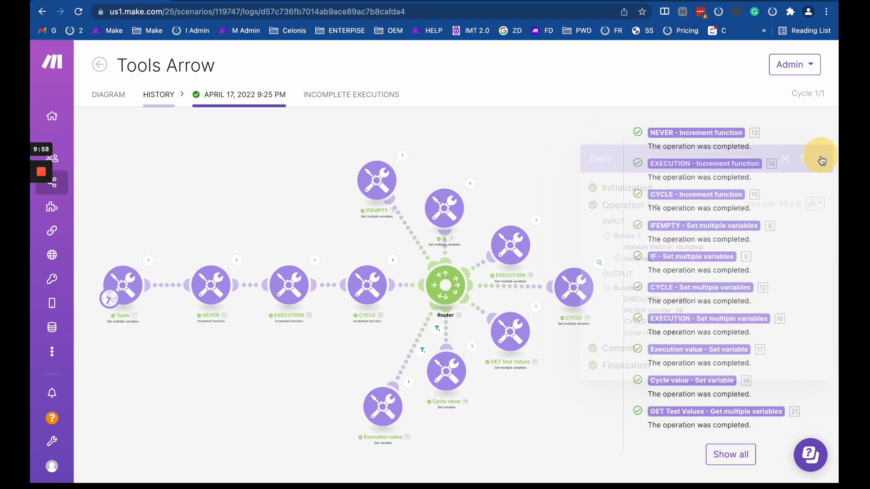
pyautogui.scroll(5, 728, 265)
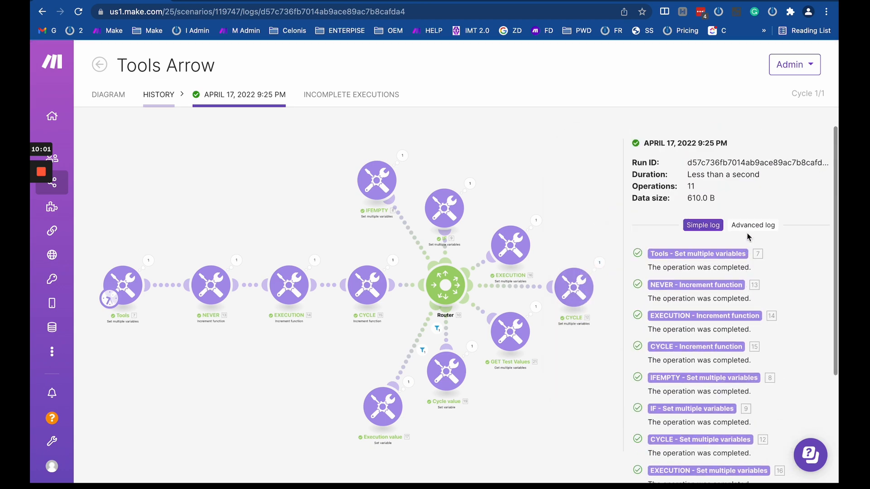
# Step: Switch the run to the advanced log and review the module initialization entries and the start of cycle #1
pyautogui.click(748, 230)
pyautogui.scroll(-15, 682, 312)
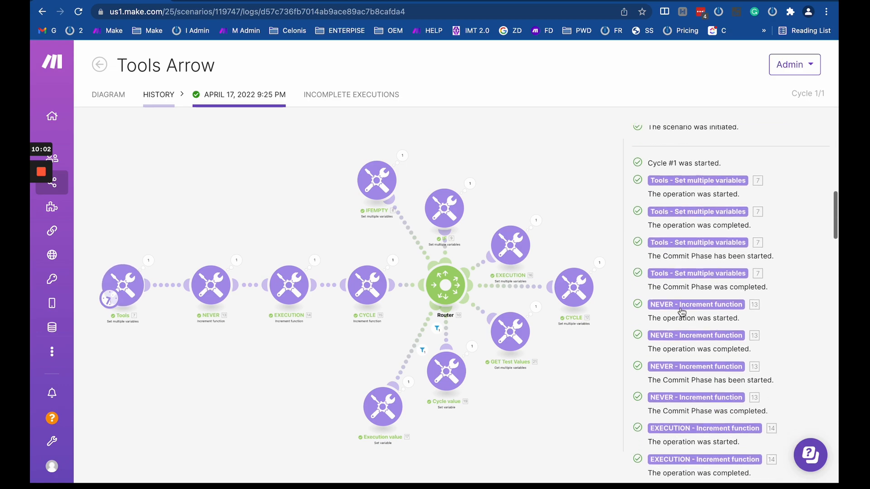
pyautogui.scroll(-20, 682, 312)
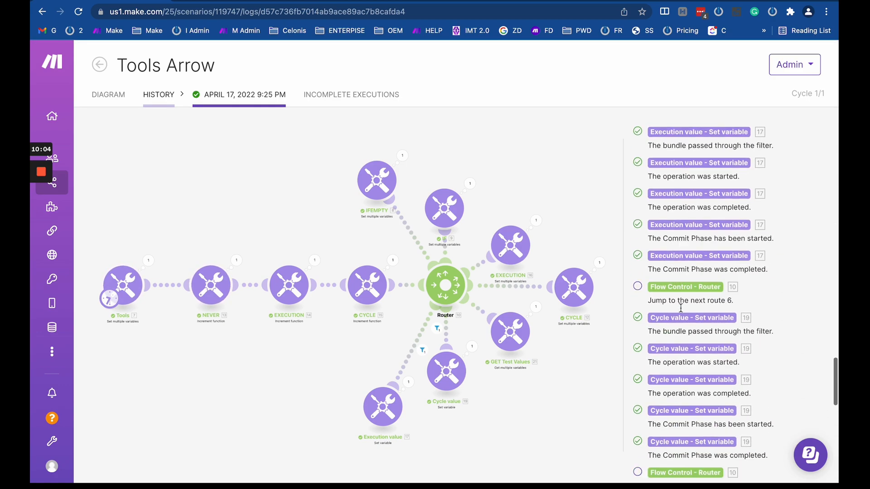
pyautogui.scroll(20, 680, 312)
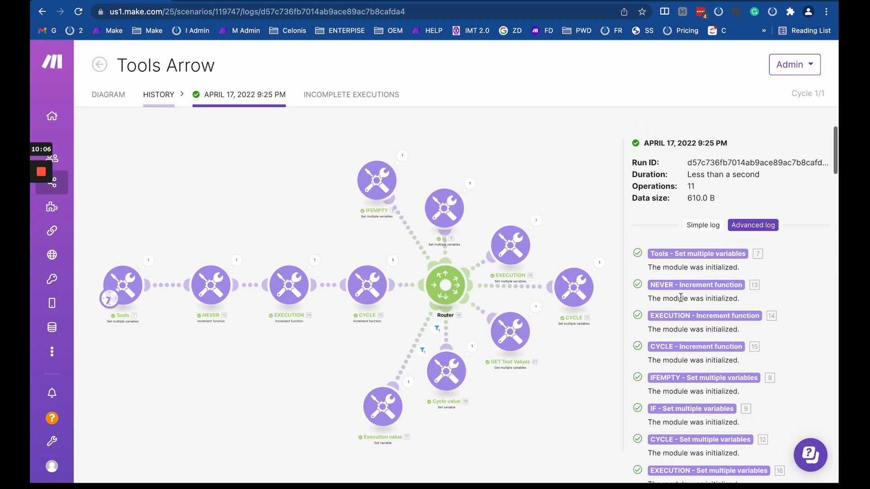
pyautogui.scroll(-8, 678, 259)
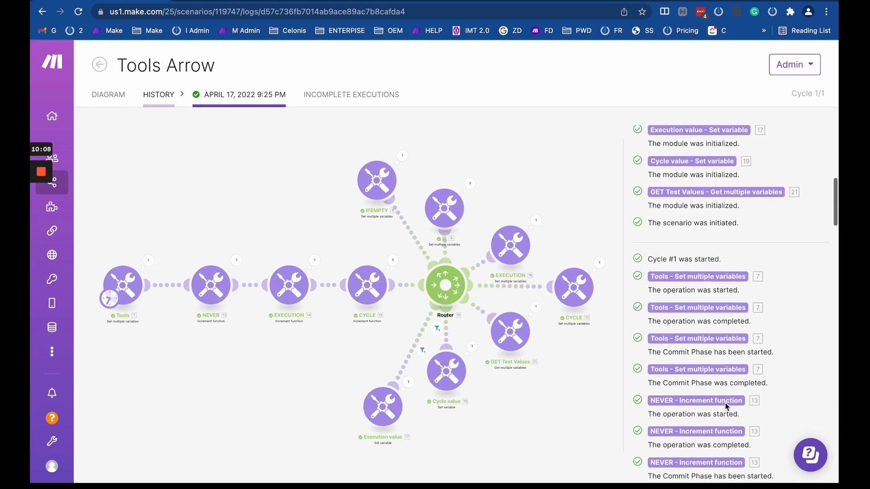
pyautogui.click(665, 254)
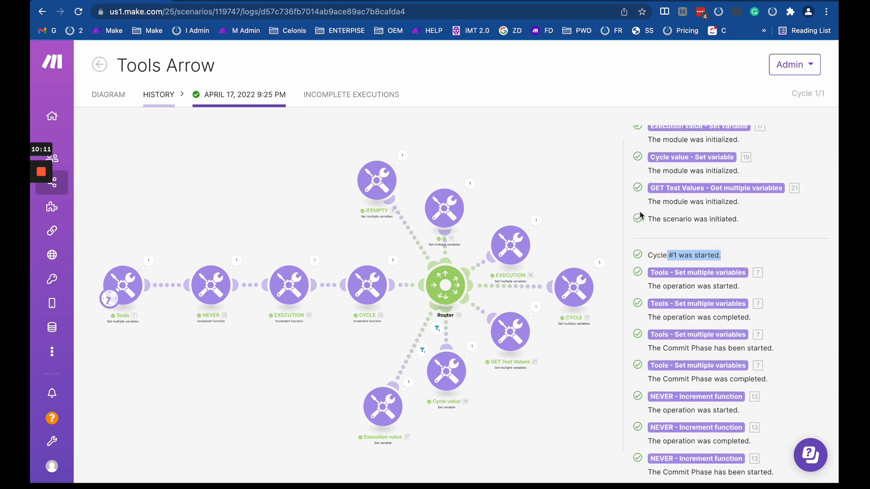
pyautogui.scroll(10, 640, 215)
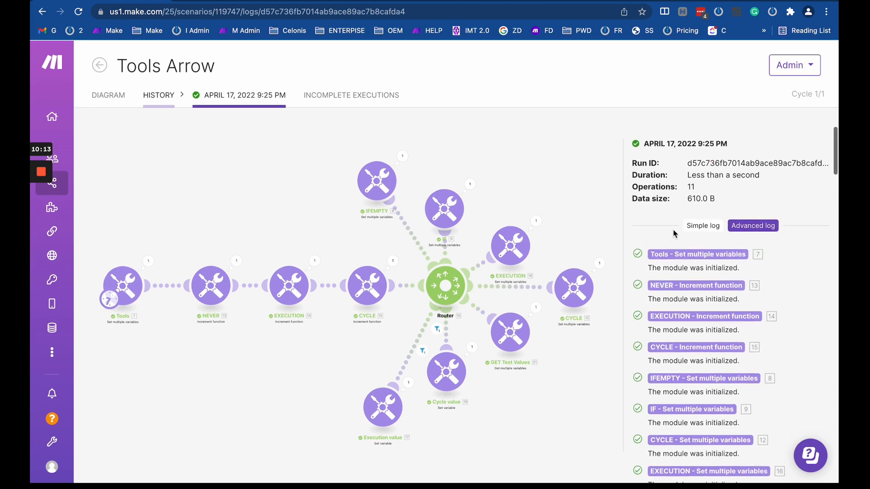
# Step: Examine the operation and commit phase entries in the advanced log, highlighting those of the CYCLE - Increment function module
pyautogui.scroll(-10, 675, 272)
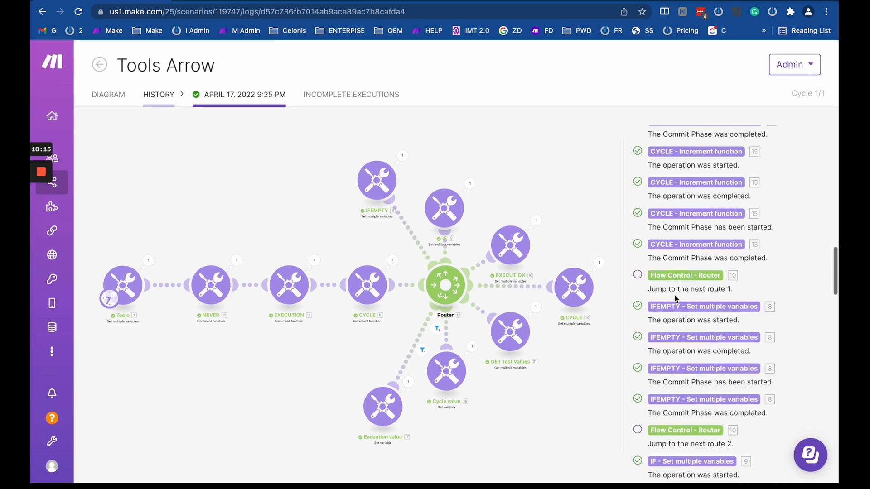
pyautogui.scroll(-3, 675, 299)
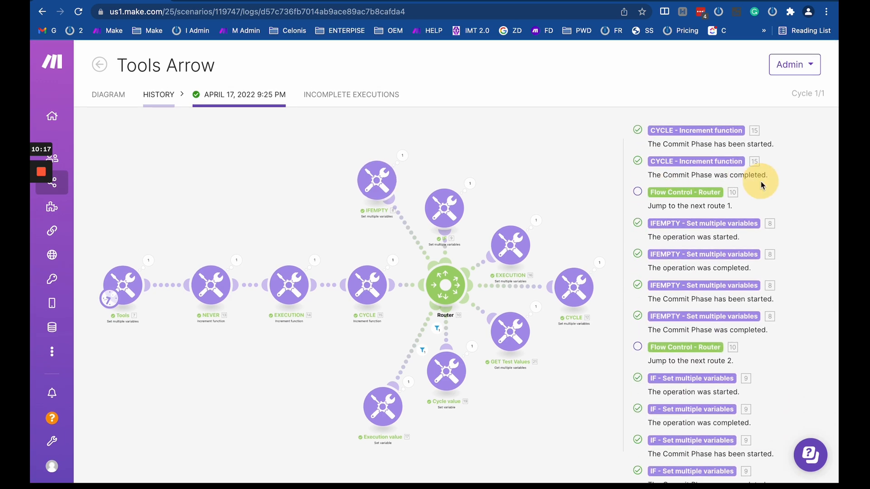
pyautogui.scroll(5, 773, 193)
pyautogui.moveTo(673, 186); pyautogui.dragTo(748, 330)
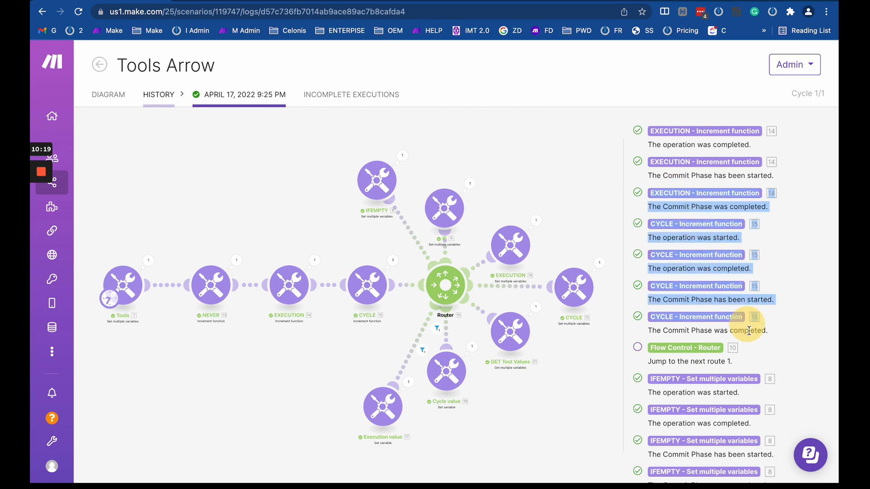
pyautogui.scroll(10, 749, 331)
pyautogui.scroll(-3, 750, 335)
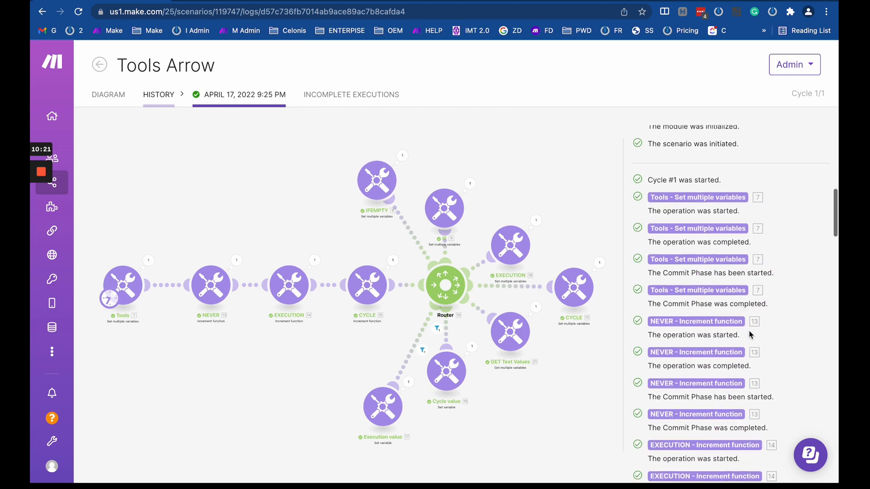
pyautogui.scroll(-4, 749, 333)
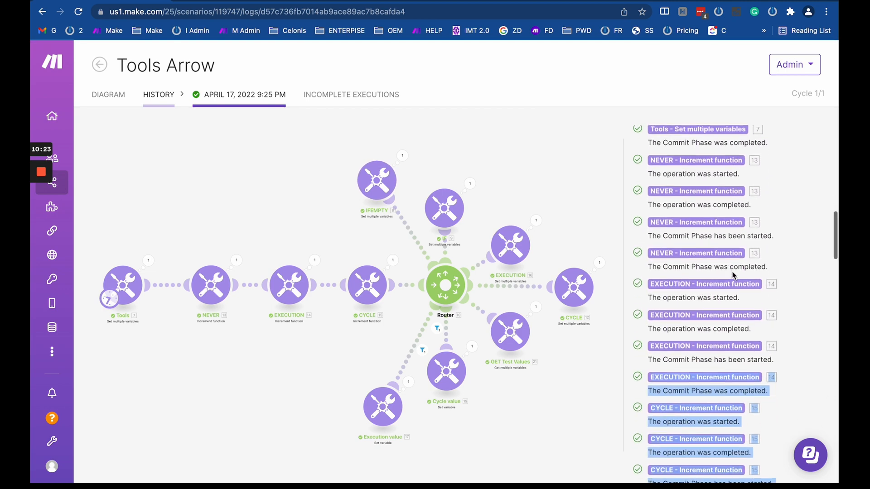
# Step: Follow the advanced log through the router routes to the end and highlight the module finalization entries
pyautogui.scroll(-15, 732, 274)
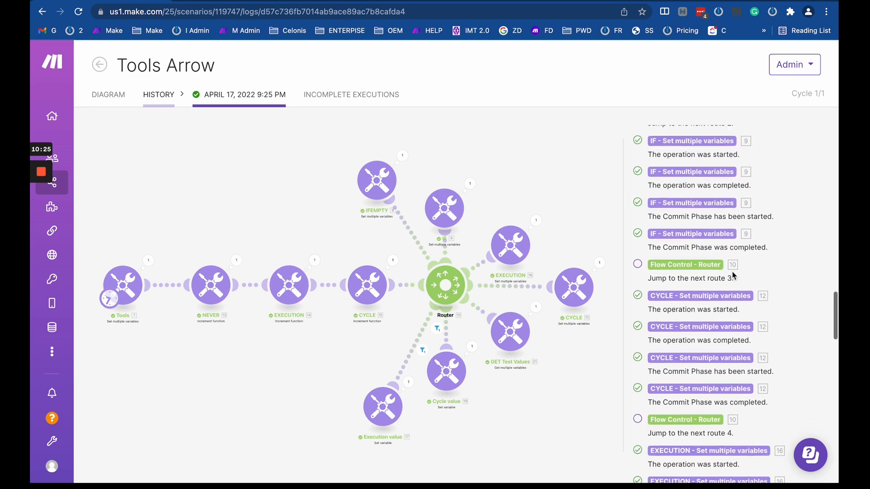
pyautogui.scroll(-15, 733, 274)
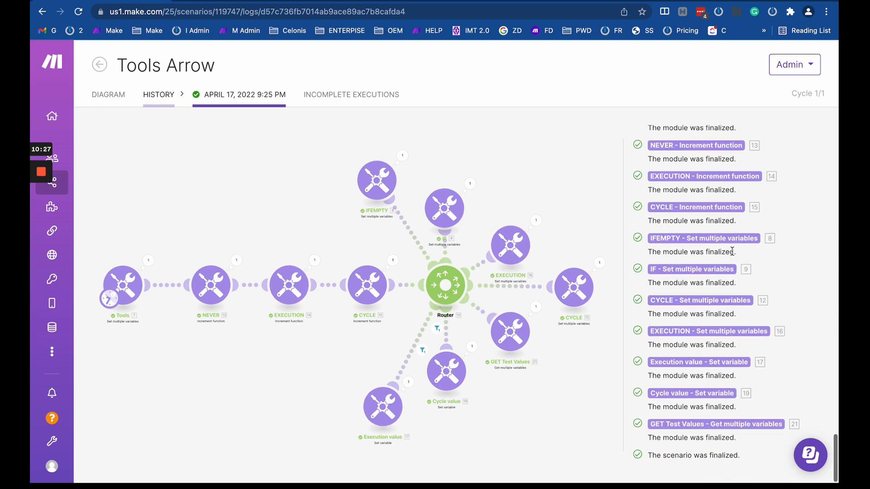
pyautogui.scroll(5, 732, 252)
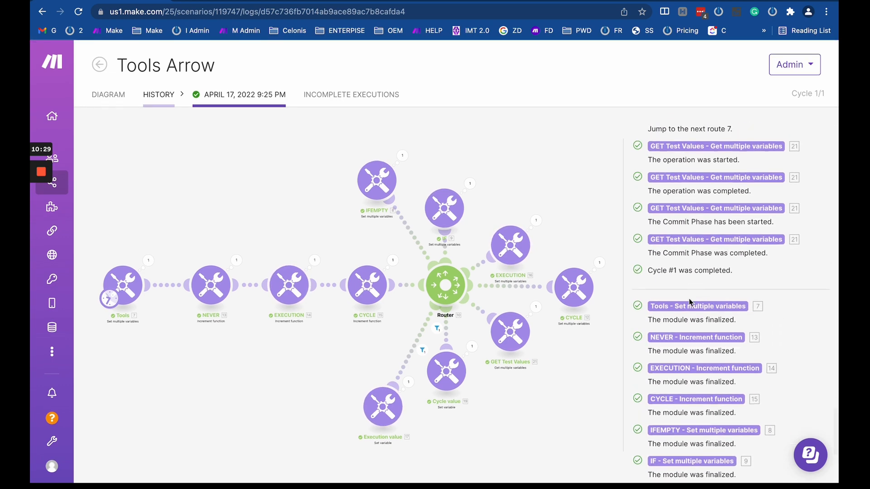
pyautogui.scroll(-5, 690, 303)
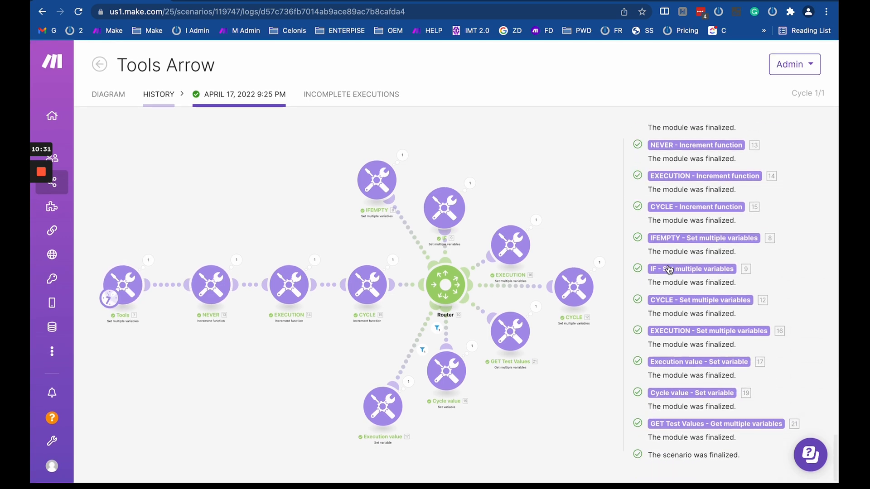
pyautogui.moveTo(648, 220); pyautogui.dragTo(740, 439)
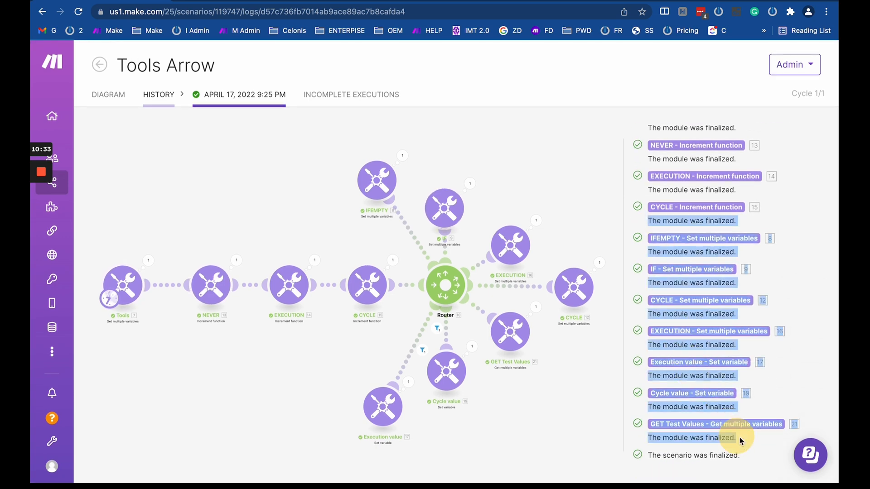
pyautogui.scroll(20, 750, 267)
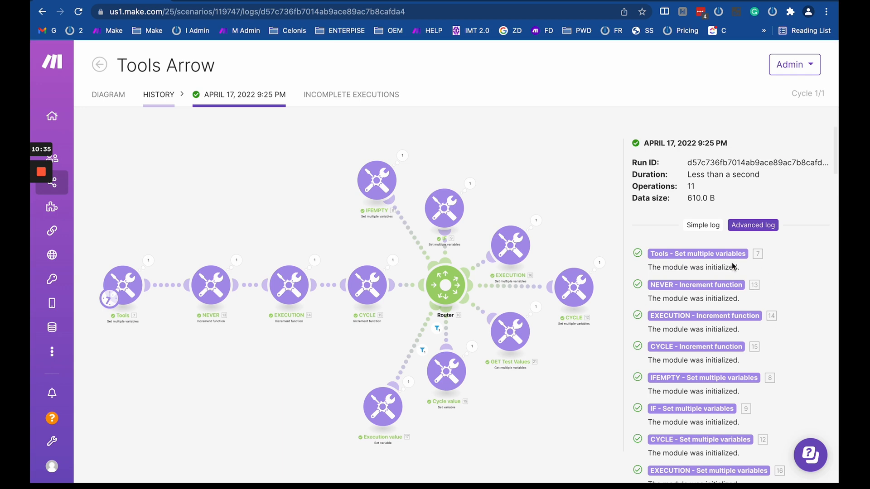
# Step: Switch back to the simple log, view the scenario's incomplete executions list, and return to the run details
pyautogui.click(698, 224)
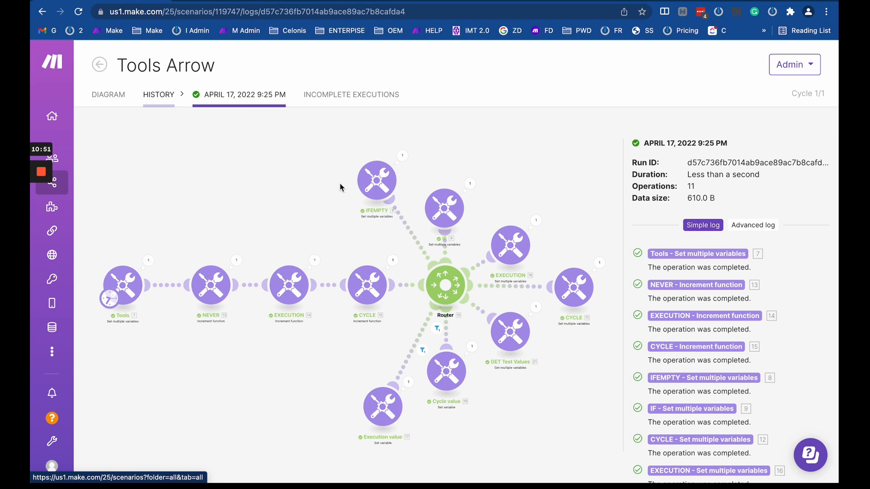
pyautogui.click(334, 96)
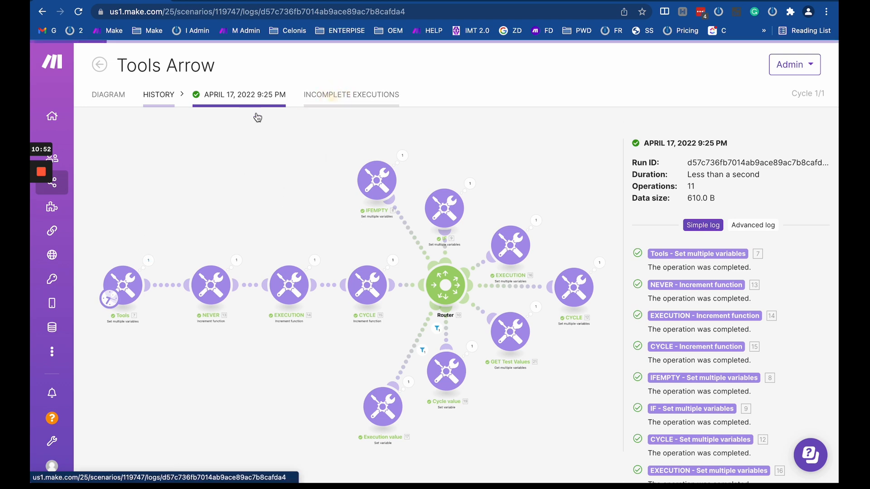
pyautogui.click(100, 65)
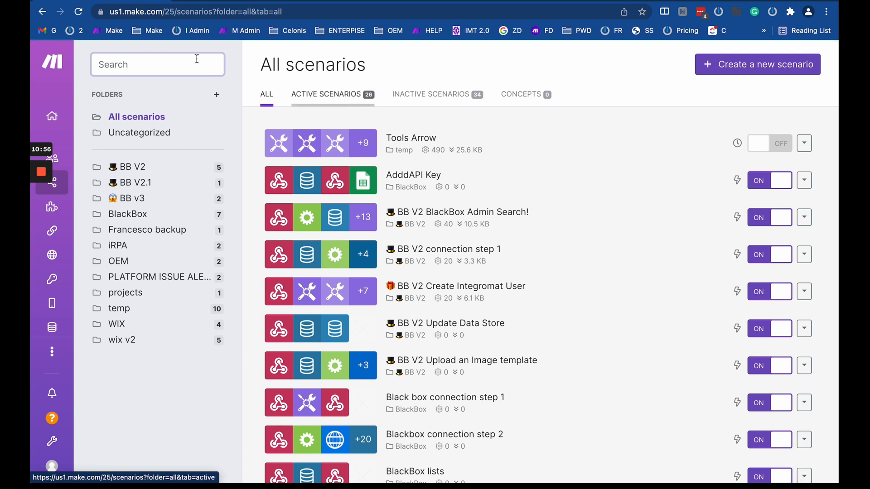
pyautogui.click(46, 12)
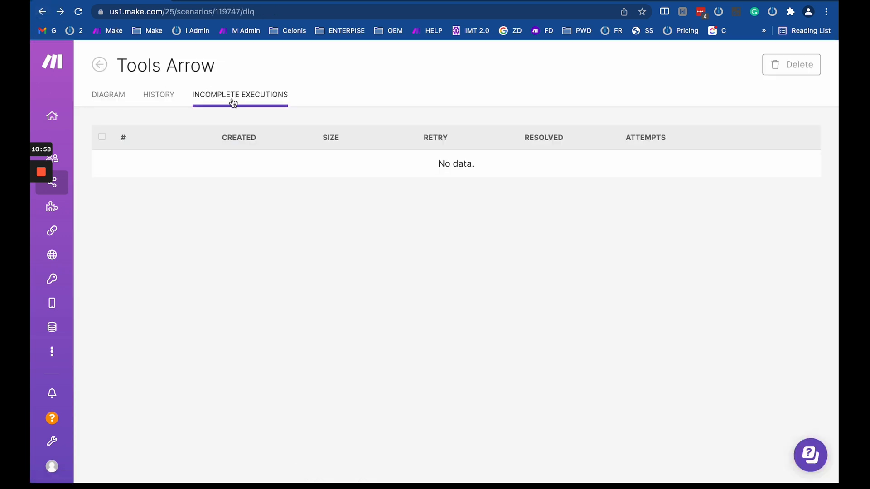
pyautogui.click(45, 12)
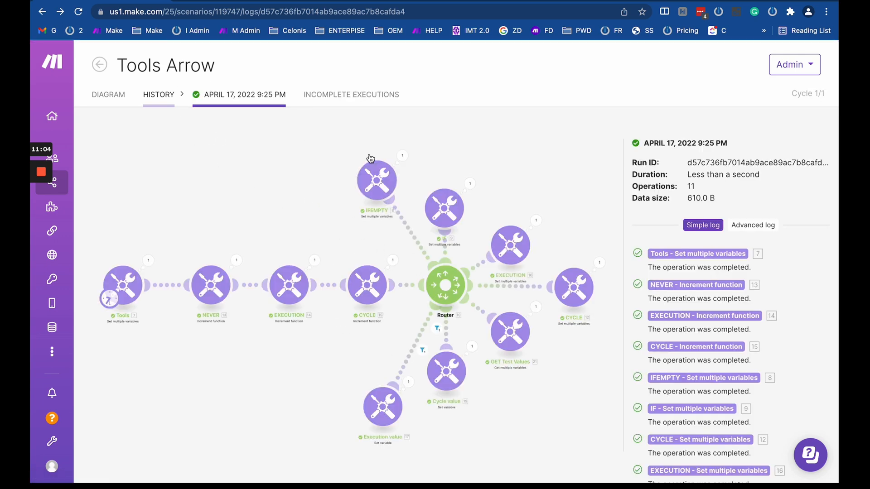
# Step: Open the Tools Arrow scenario's diagram in the scenario editor
pyautogui.click(313, 216)
pyautogui.click(100, 104)
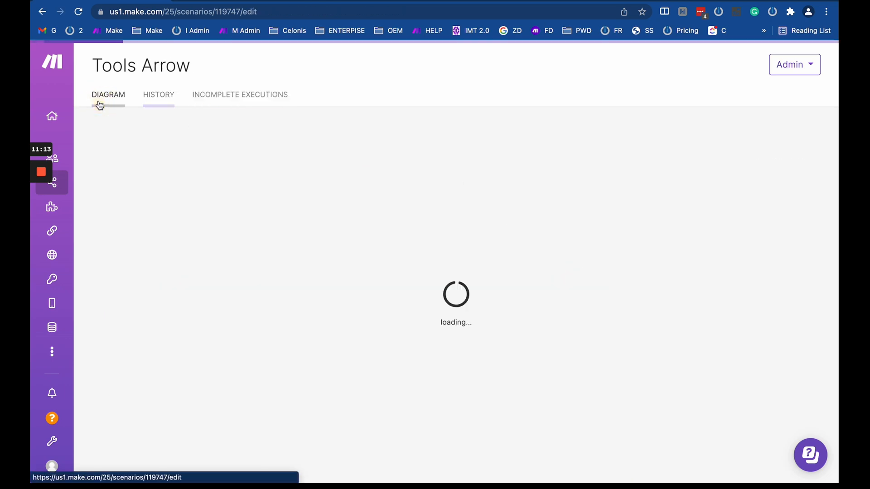
pyautogui.click(271, 308)
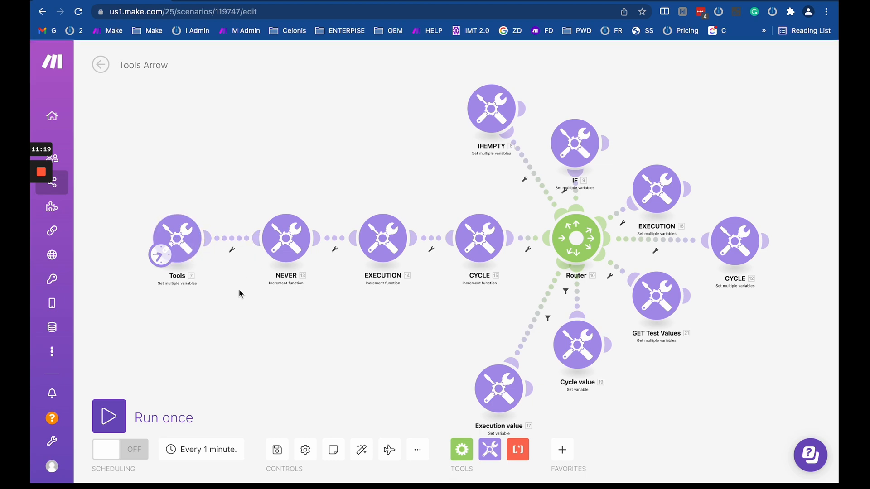
# Step: View the reset setting of the NEVER increment module, and open the variable settings of the first Tools module
pyautogui.scroll(3, 240, 294)
pyautogui.click(304, 209)
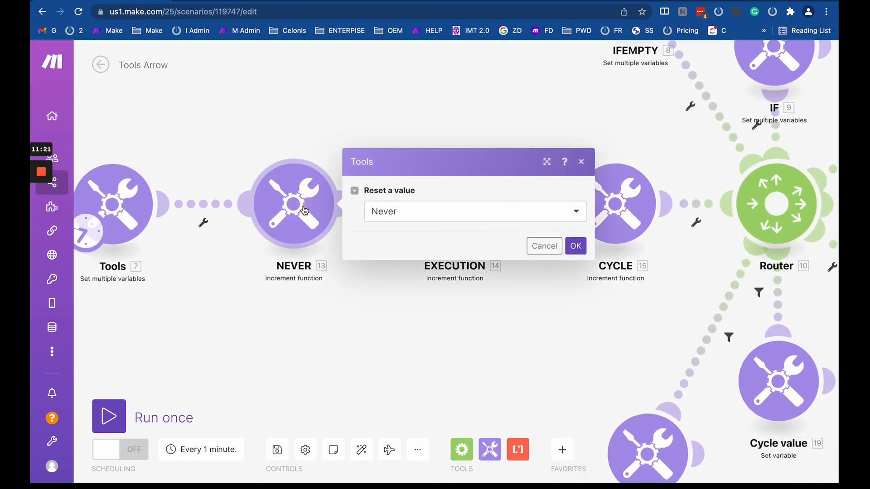
pyautogui.moveTo(199, 262); pyautogui.dragTo(337, 271)
pyautogui.click(373, 244)
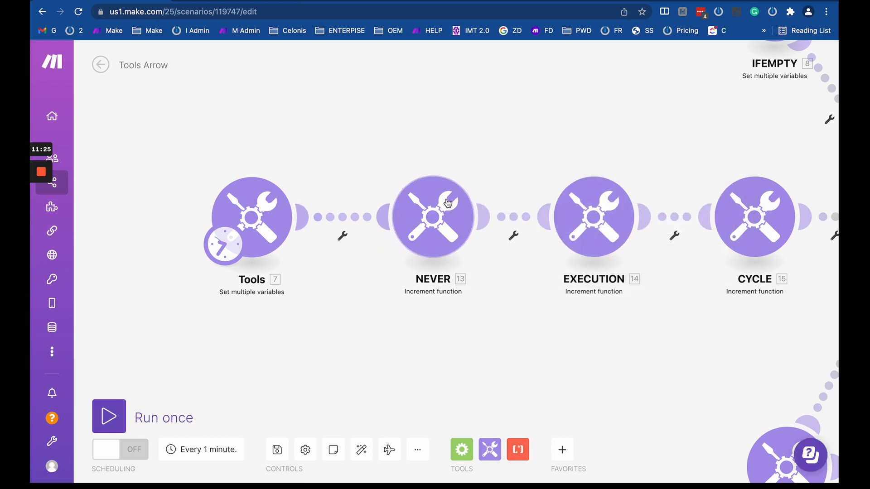
pyautogui.click(272, 231)
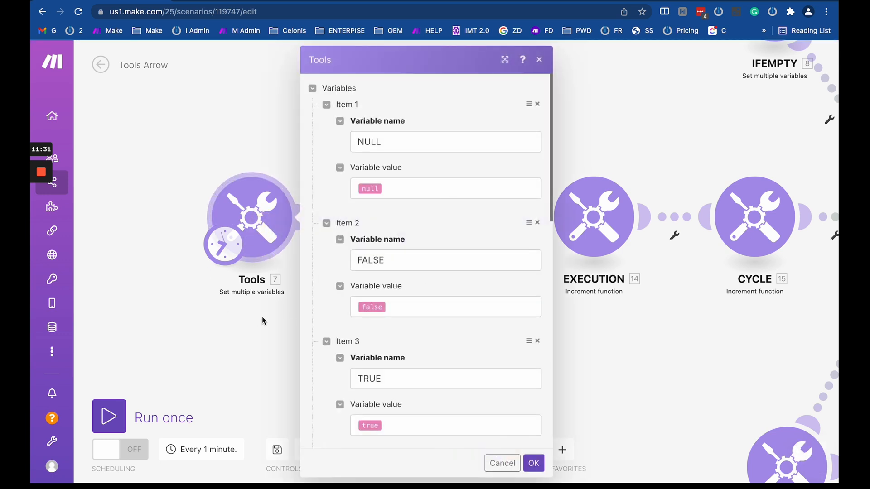
# Step: Look through the first Tools module's variables, close its settings, and run only that module
pyautogui.scroll(-10, 355, 334)
pyautogui.scroll(10, 376, 145)
pyautogui.click(258, 132)
pyautogui.rightClick(252, 218)
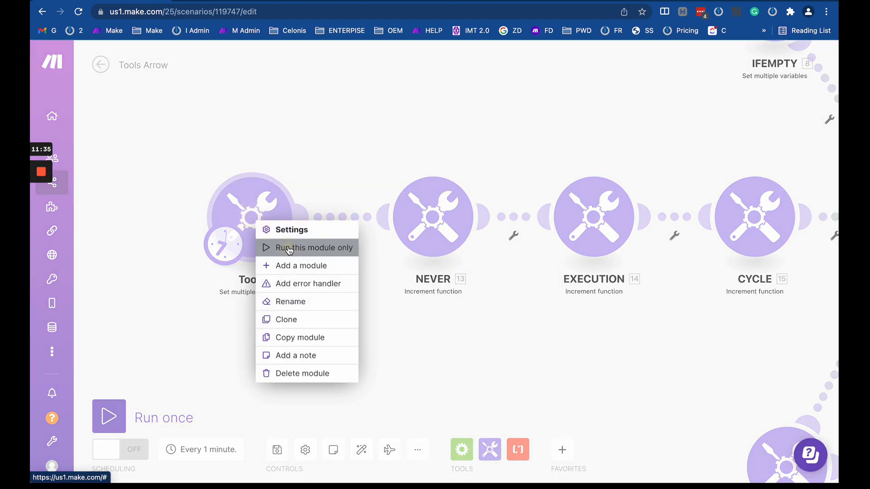
pyautogui.click(289, 248)
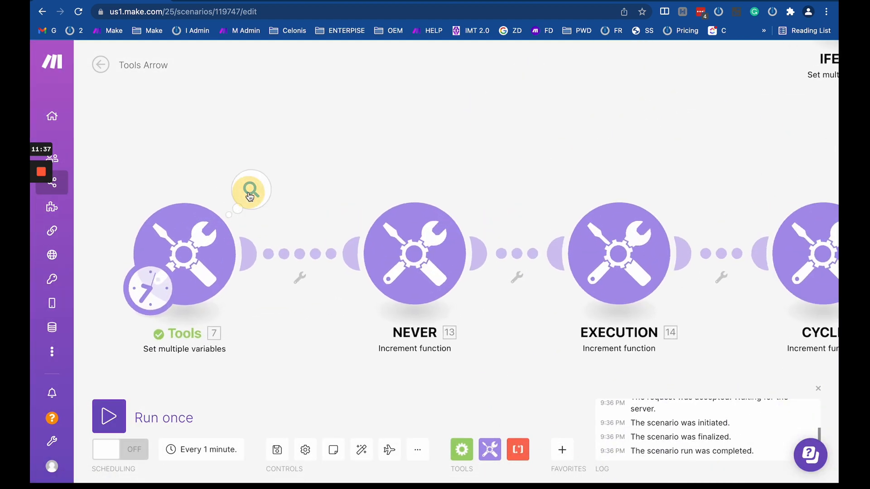
# Step: Inspect the input and output bundles from the Tools module's run, and close the results
pyautogui.click(249, 195)
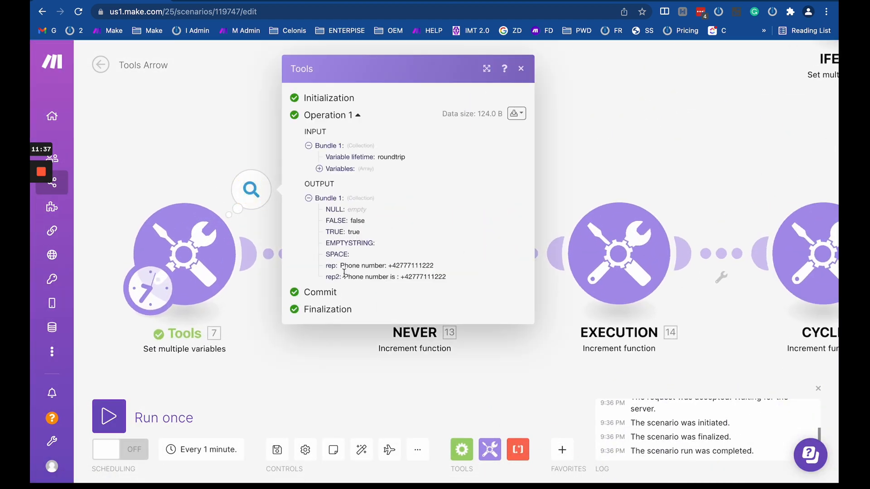
pyautogui.click(309, 199)
pyautogui.click(307, 235)
pyautogui.moveTo(381, 249); pyautogui.dragTo(309, 204)
pyautogui.click(309, 198)
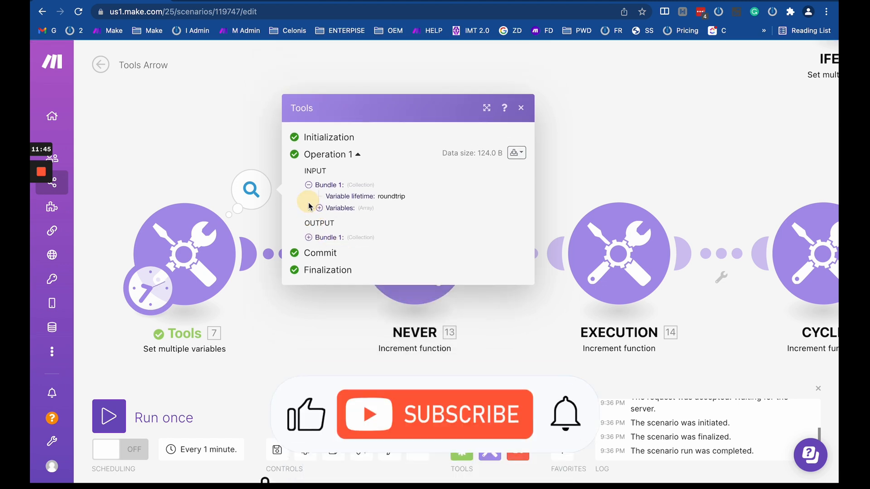
pyautogui.click(295, 310)
pyautogui.moveTo(294, 311); pyautogui.dragTo(387, 209)
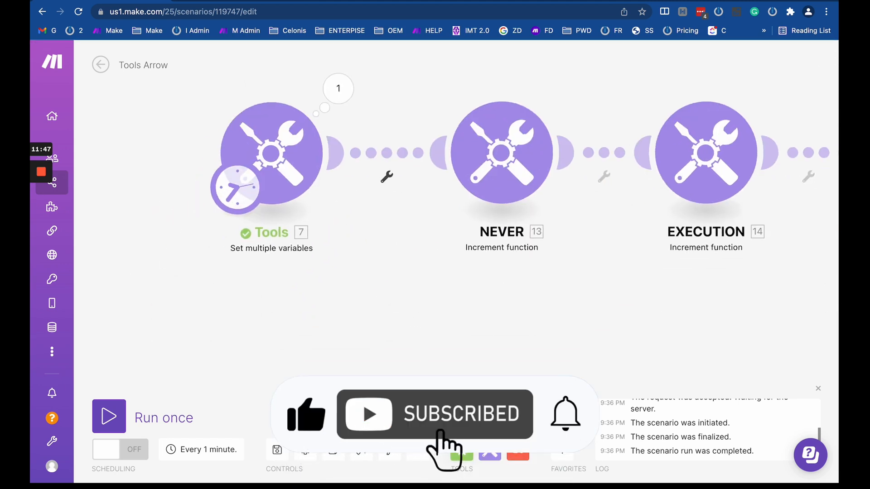
# Step: Add an Iterator below the Tools module as the scenario's starting point, with its array set to split(1,2,3,4;,)
pyautogui.click(461, 452)
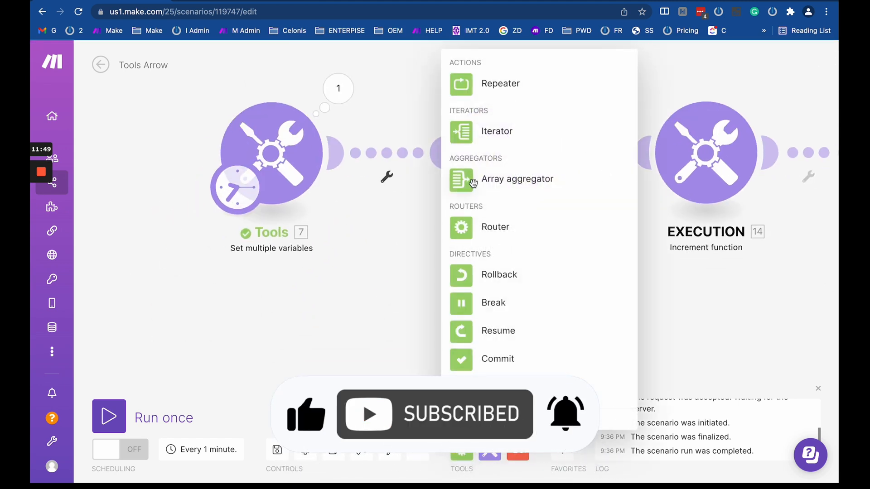
pyautogui.click(467, 137)
pyautogui.click(306, 292)
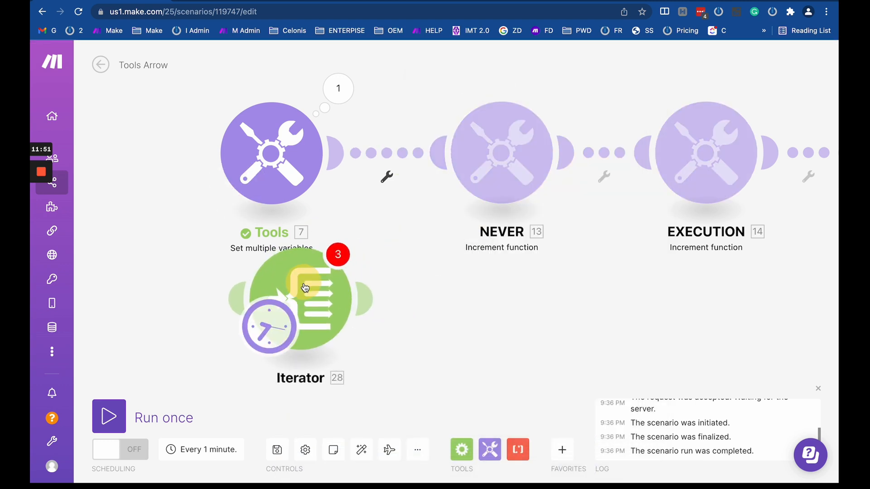
pyautogui.click(408, 308)
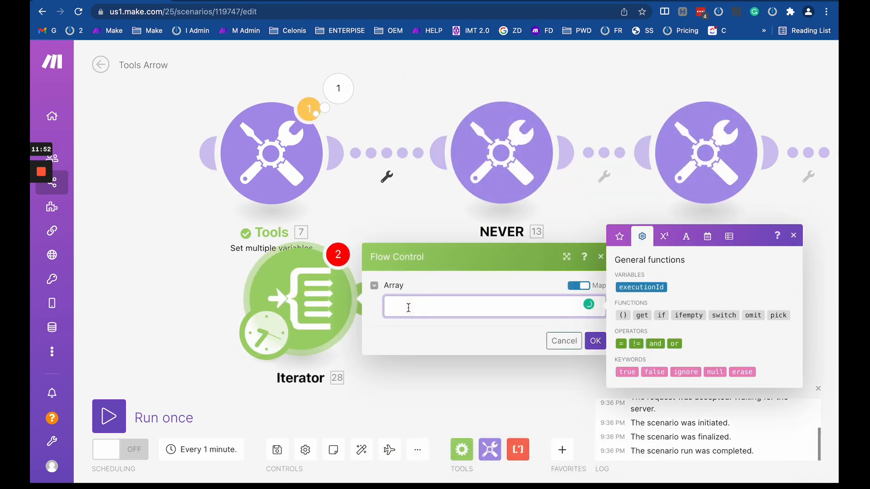
pyautogui.write('split(')
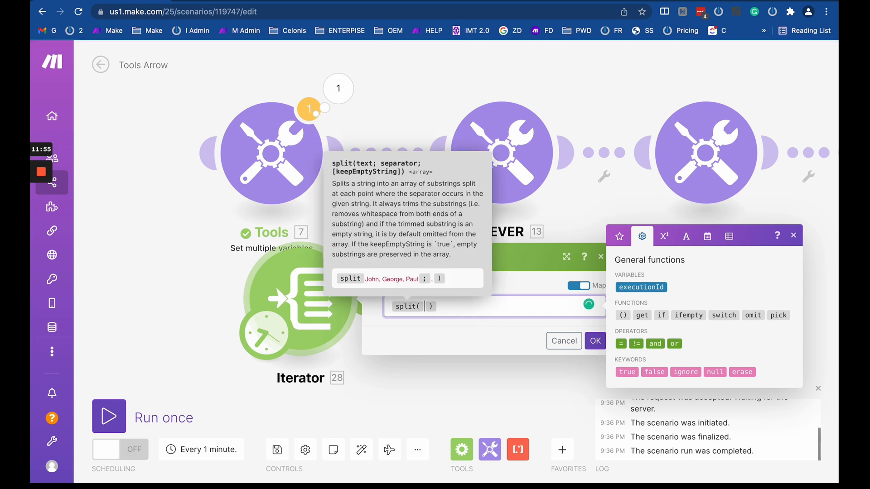
pyautogui.write('1,2,3,4; ,')
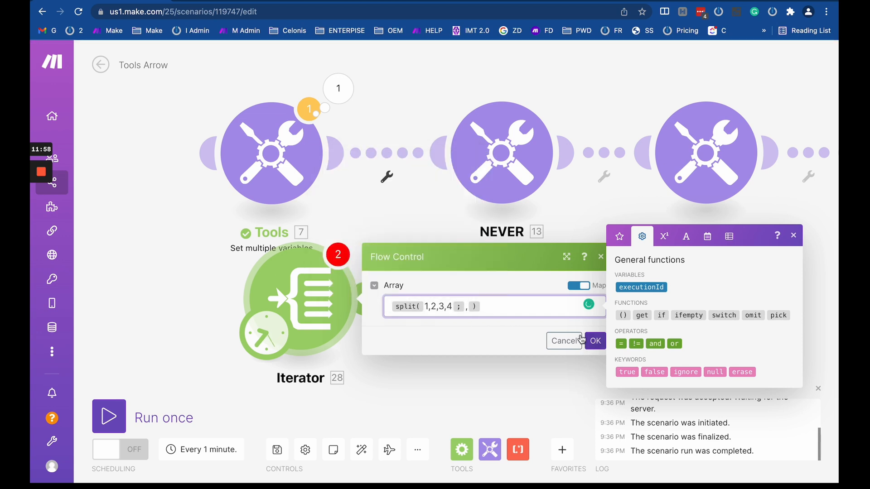
pyautogui.click(595, 342)
# Step: Run the scenario once from the Iterator despite the warning, and inspect the Iterator's output bundles
pyautogui.click(132, 413)
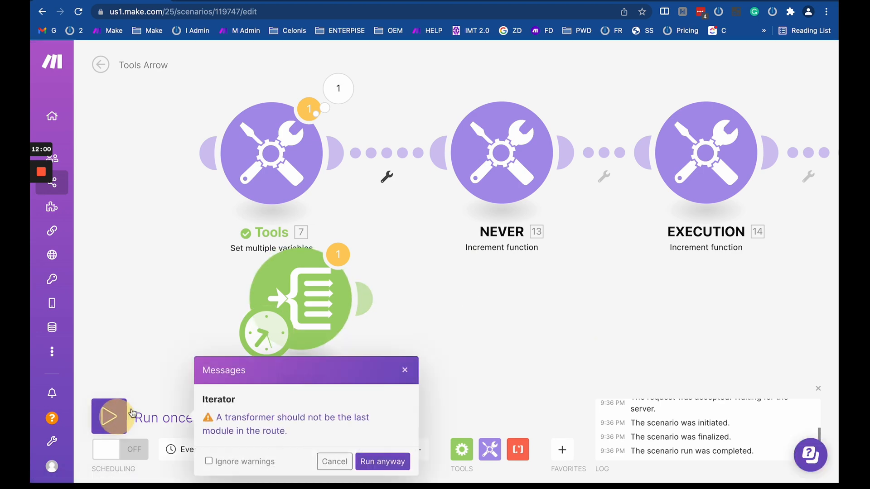
pyautogui.click(393, 461)
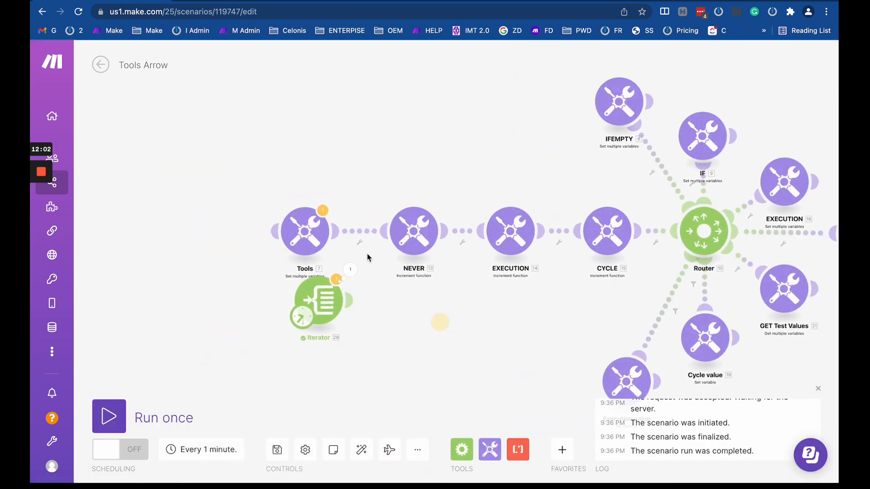
pyautogui.click(350, 271)
pyautogui.moveTo(402, 213); pyautogui.dragTo(494, 392)
pyautogui.click(324, 370)
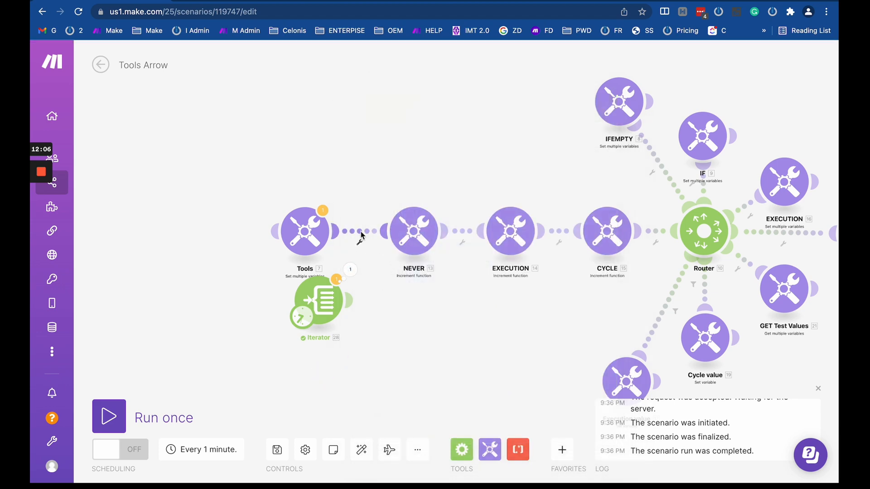
# Step: Unlink the Tools module from NEVER, connect the Iterator to NEVER instead, and run the scenario once
pyautogui.click(361, 235)
pyautogui.click(382, 261)
pyautogui.moveTo(405, 230); pyautogui.dragTo(406, 304)
pyautogui.click(109, 416)
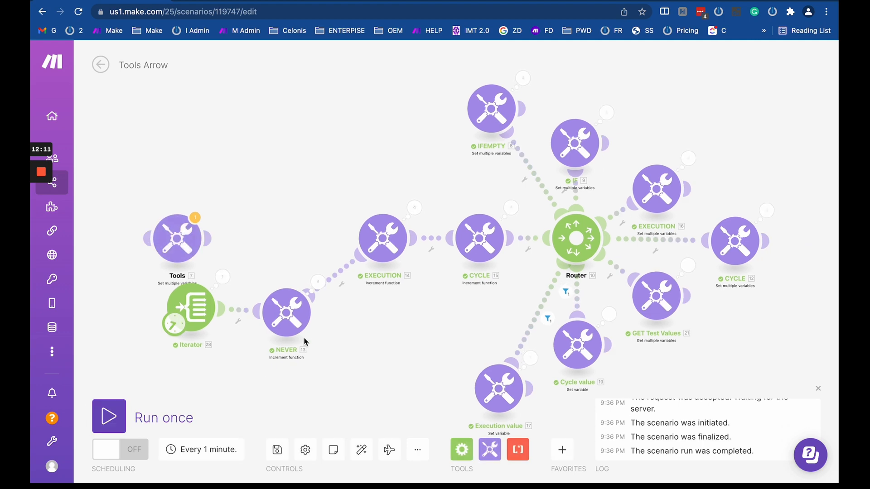
pyautogui.scroll(3, 305, 340)
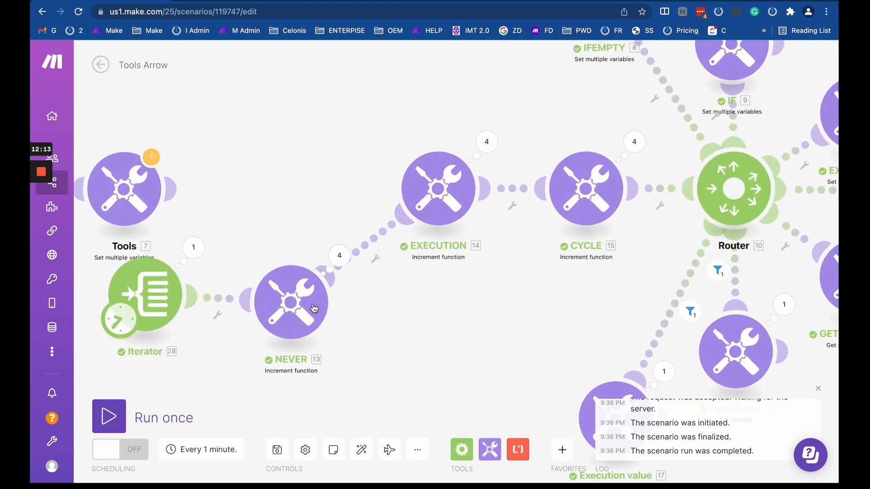
pyautogui.moveTo(340, 324); pyautogui.dragTo(445, 325)
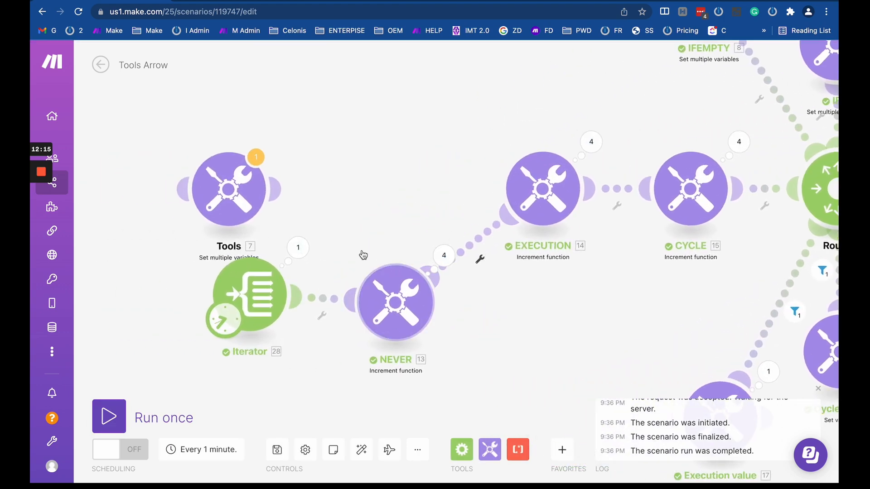
# Step: Reload the scenario page without saving the changes, and reopen the original diagram in the editor
pyautogui.click(79, 12)
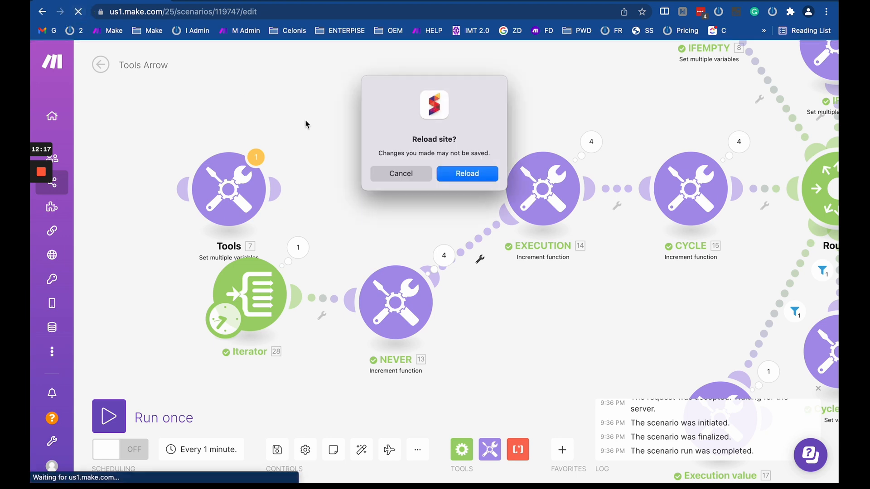
pyautogui.click(456, 178)
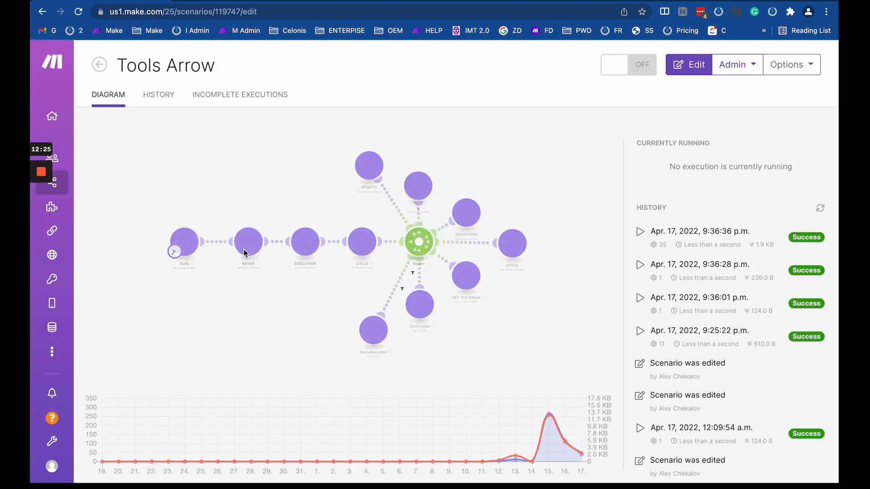
pyautogui.click(243, 249)
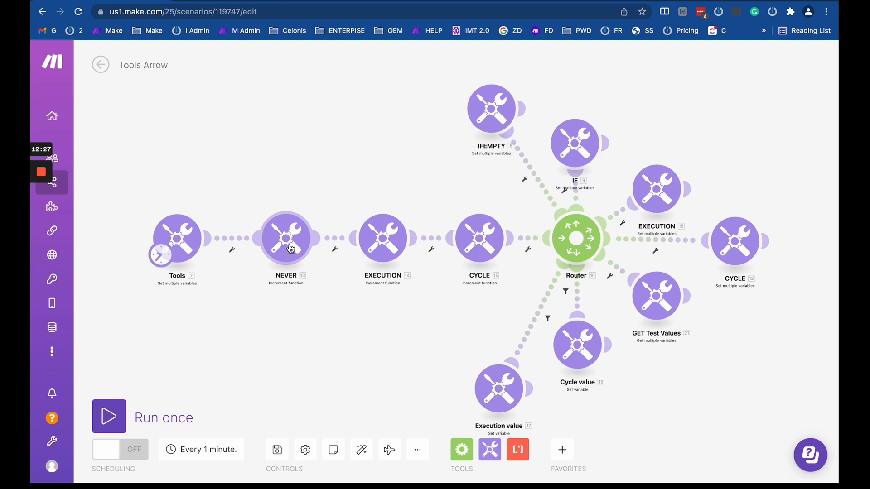
pyautogui.scroll(5, 215, 256)
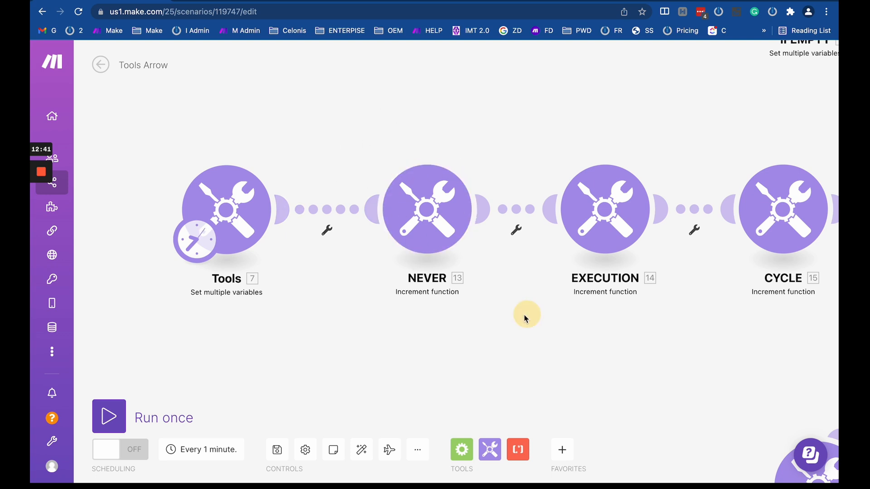
pyautogui.scroll(-3, 423, 311)
# Step: Open the details of the Apr. 17, 2022, 9:36:36 p.m. run and inspect the Iterator's output bundles
pyautogui.click(99, 68)
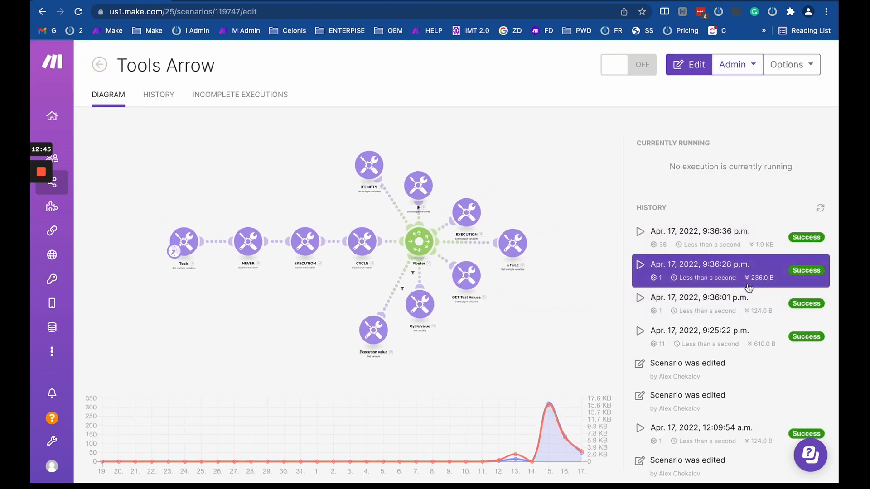
pyautogui.click(672, 247)
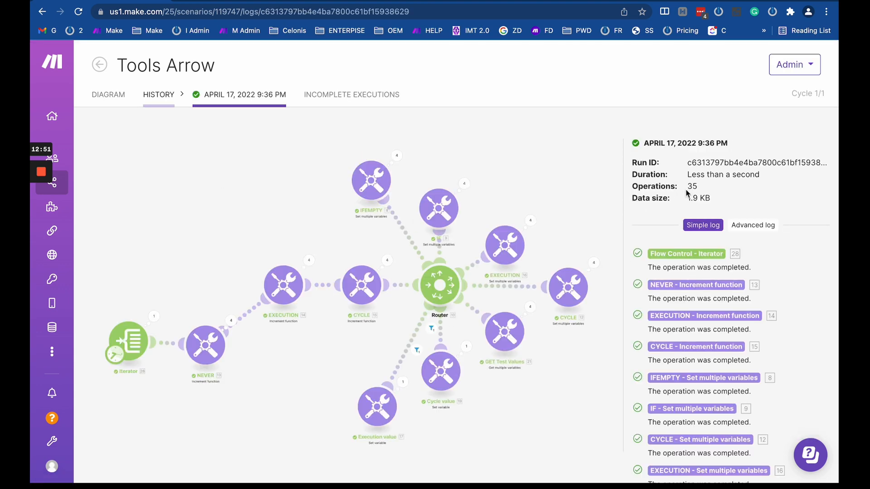
pyautogui.scroll(5, 165, 386)
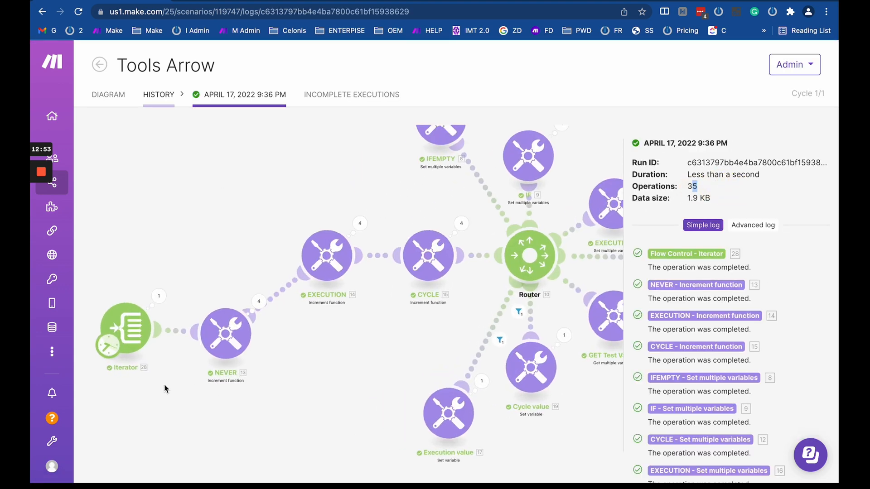
pyautogui.click(157, 227)
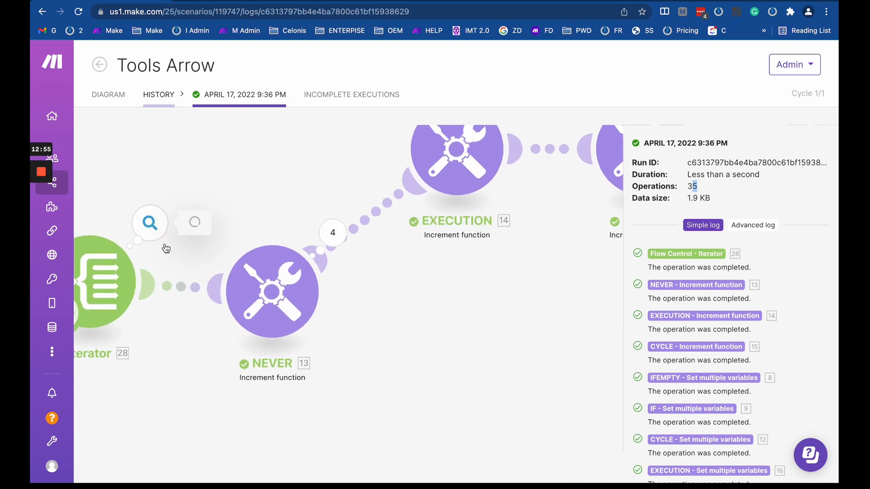
pyautogui.moveTo(207, 183); pyautogui.dragTo(278, 339)
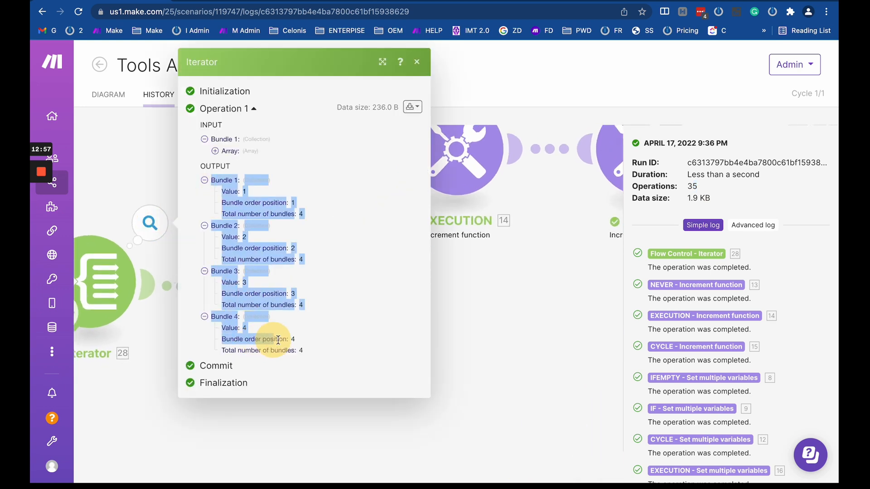
pyautogui.click(514, 328)
# Step: Examine the output of all four operations in the NEVER increment module's results, and close them
pyautogui.click(340, 232)
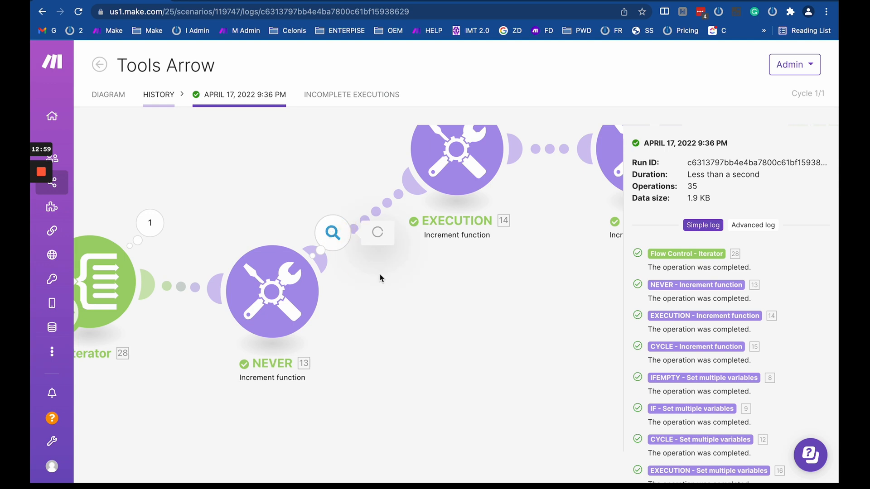
pyautogui.click(438, 214)
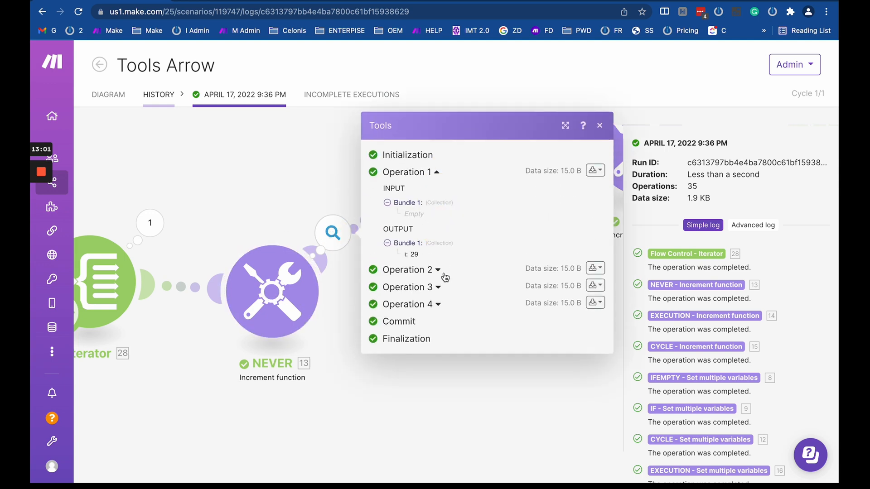
pyautogui.click(439, 268)
pyautogui.click(440, 327)
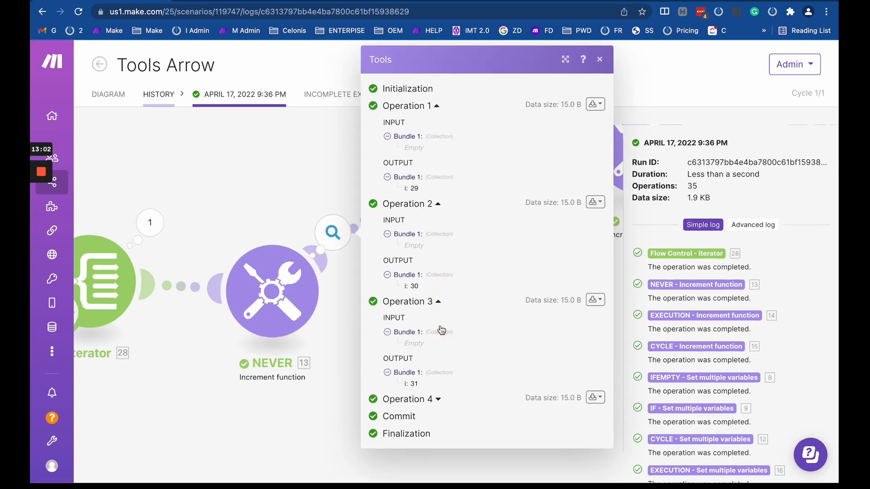
pyautogui.click(437, 399)
pyautogui.scroll(-1, 362, 292)
pyautogui.click(319, 424)
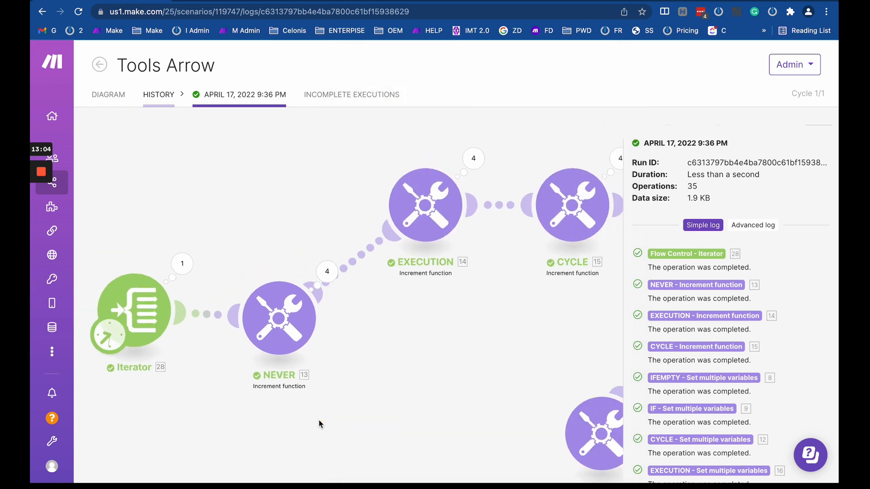
# Step: Examine the output of all four operations in the EXECUTION increment module's results, and return to the scenario's diagram
pyautogui.moveTo(497, 385); pyautogui.dragTo(259, 426)
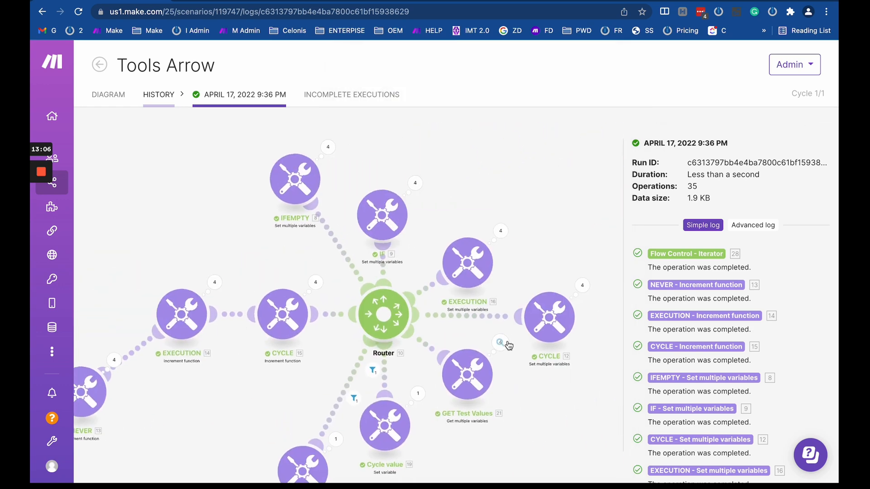
pyautogui.click(214, 282)
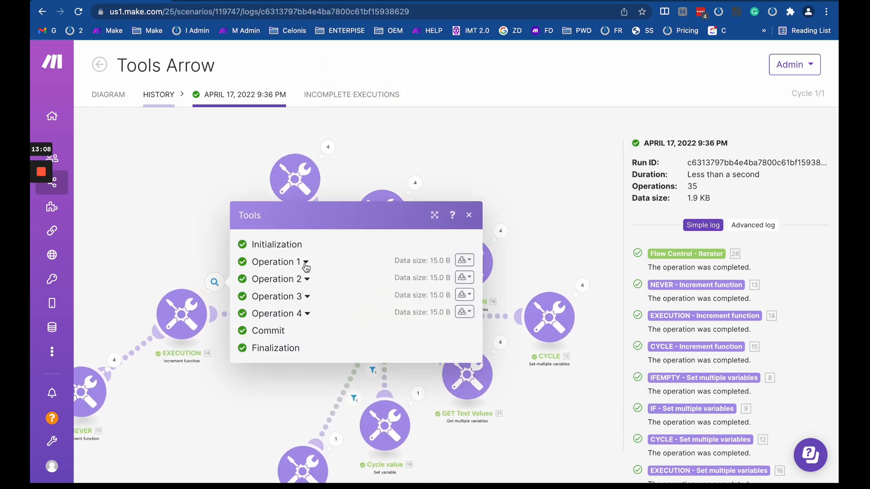
pyautogui.click(306, 263)
pyautogui.click(307, 320)
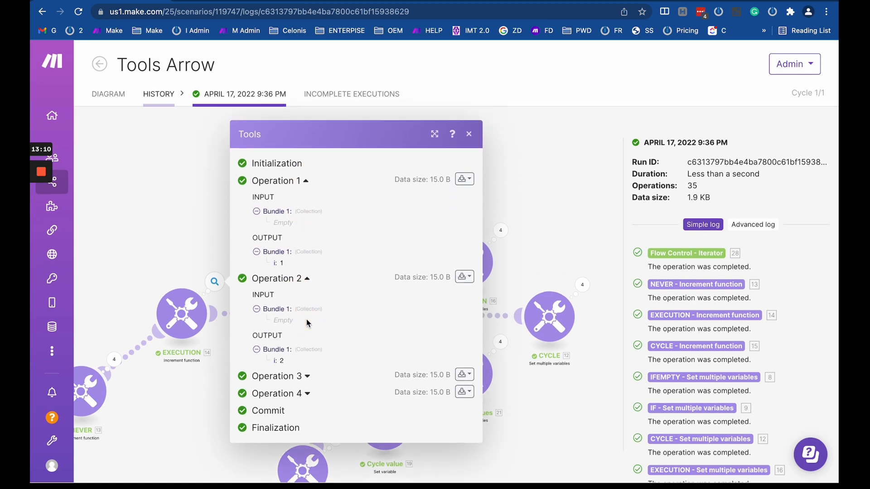
pyautogui.click(307, 375)
pyautogui.click(305, 433)
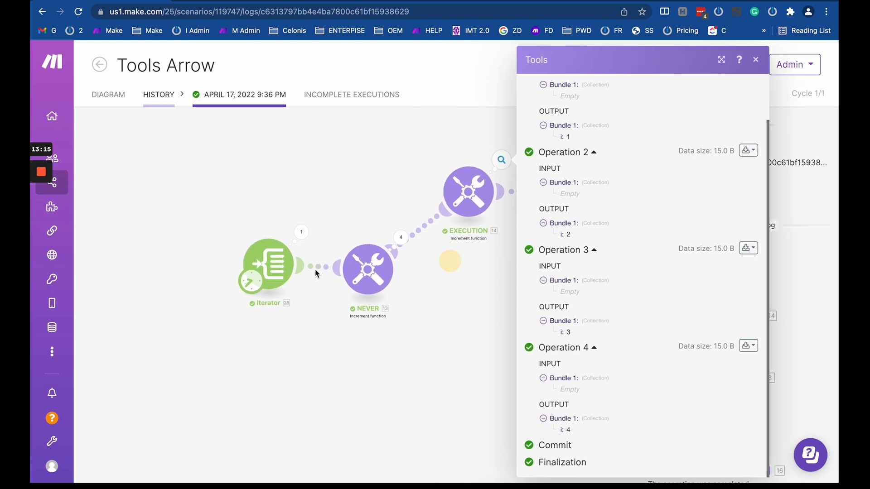
pyautogui.click(230, 184)
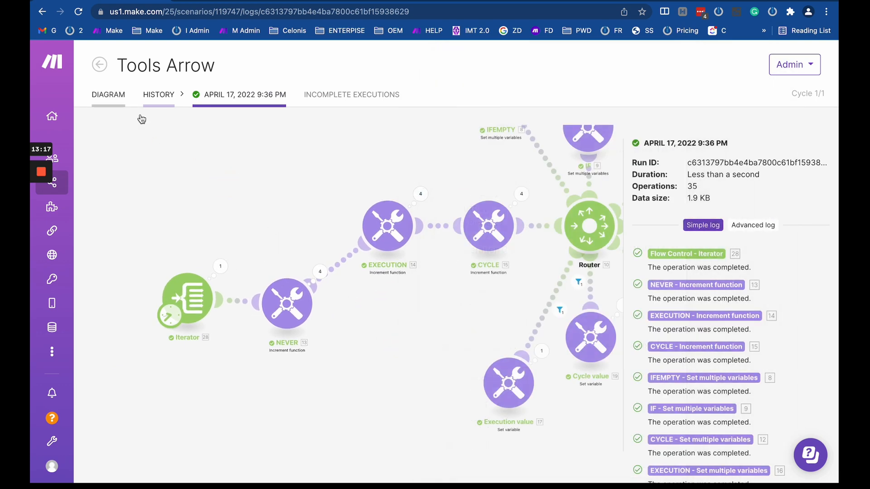
pyautogui.click(109, 95)
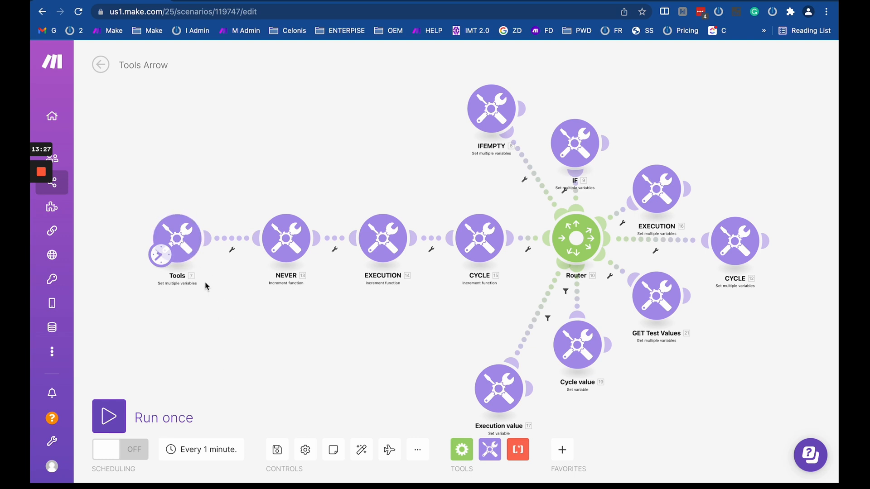
# Step: Leave the editor to look through the Tools Arrow scenario's run history, and reopen its diagram for editing
pyautogui.scroll(-5, 206, 285)
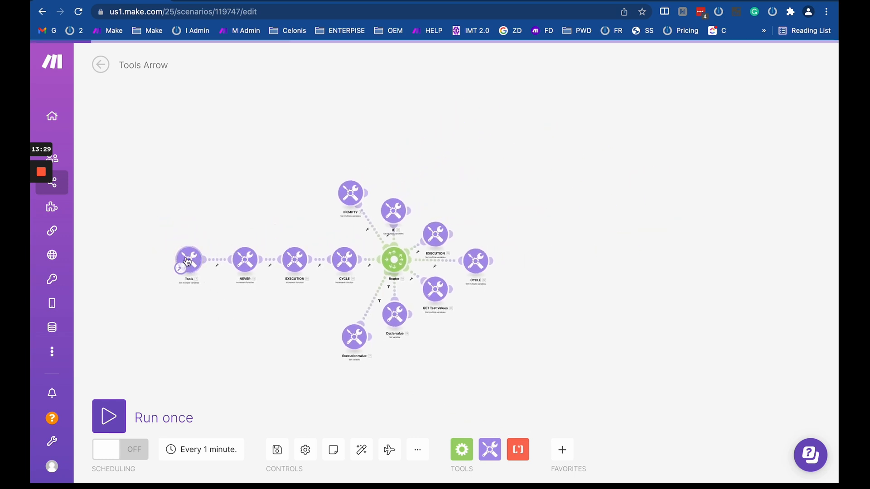
pyautogui.scroll(3, 218, 299)
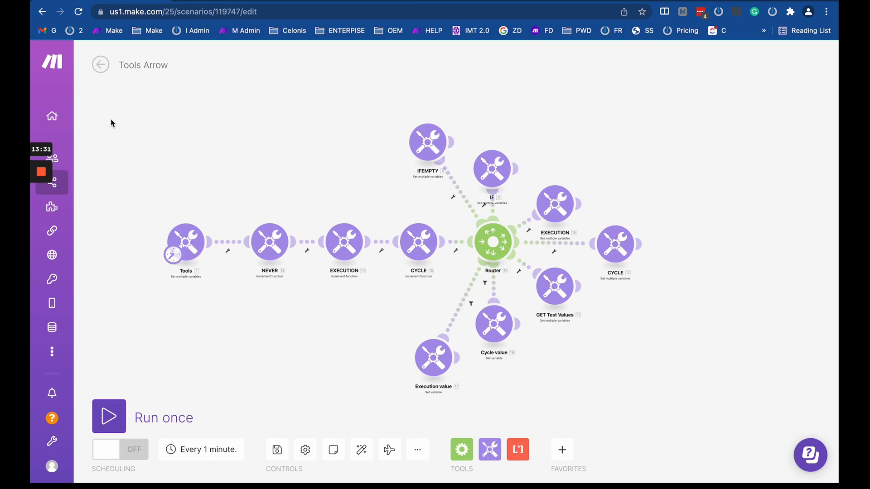
pyautogui.click(100, 70)
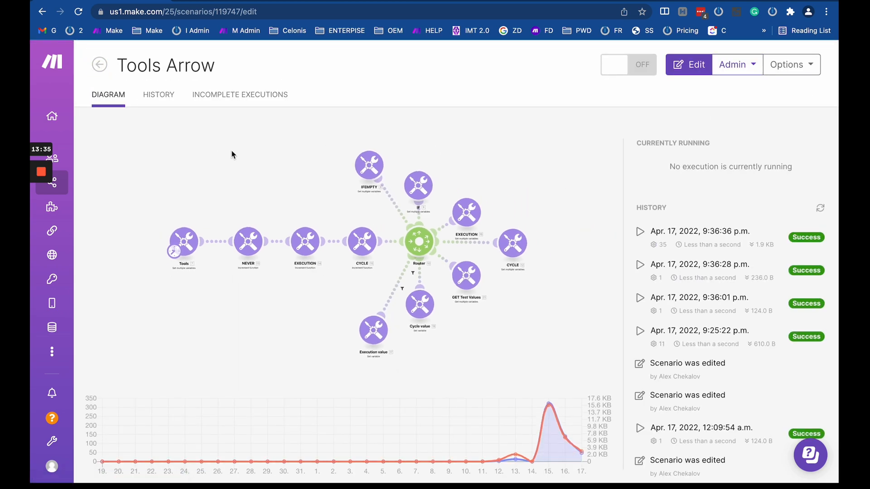
pyautogui.scroll(-10, 678, 387)
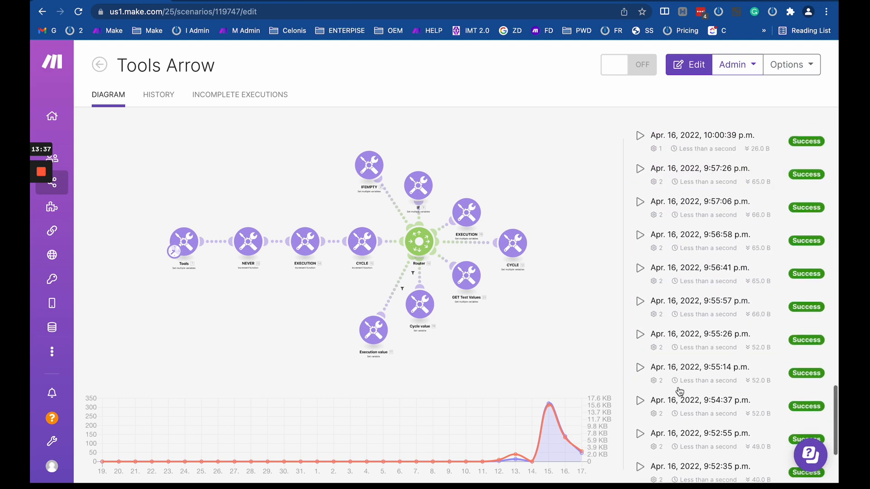
pyautogui.scroll(10, 678, 389)
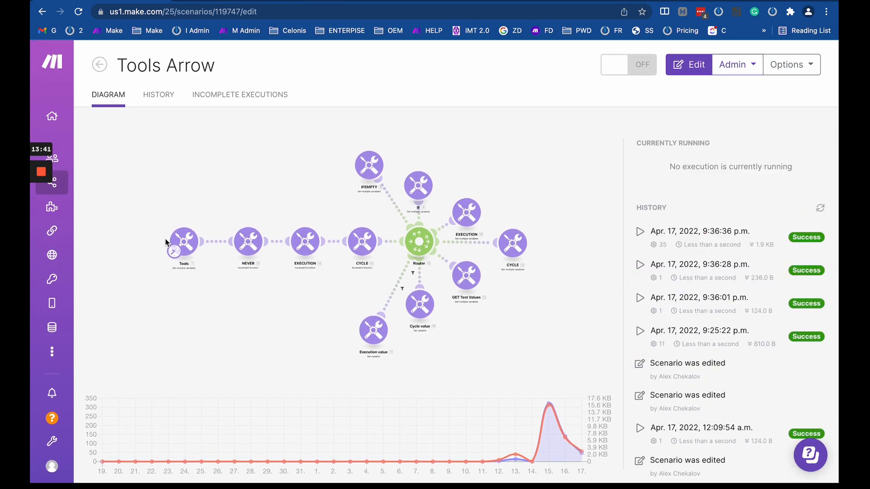
pyautogui.click(223, 319)
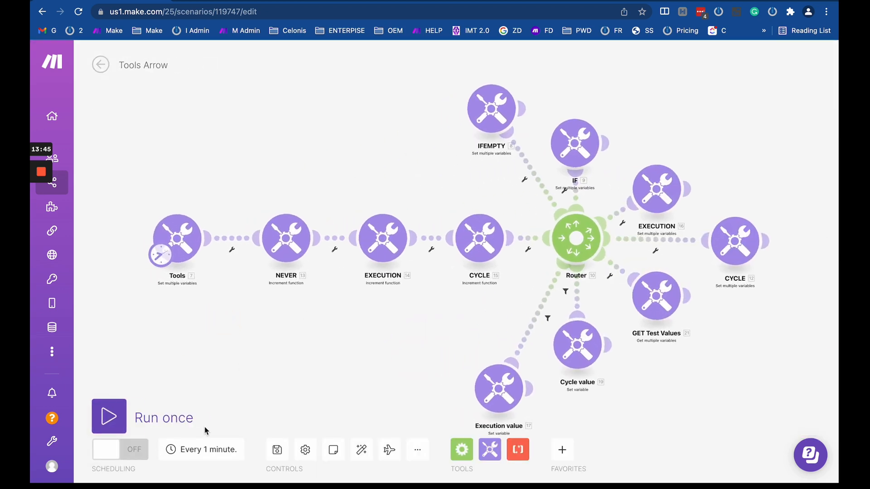
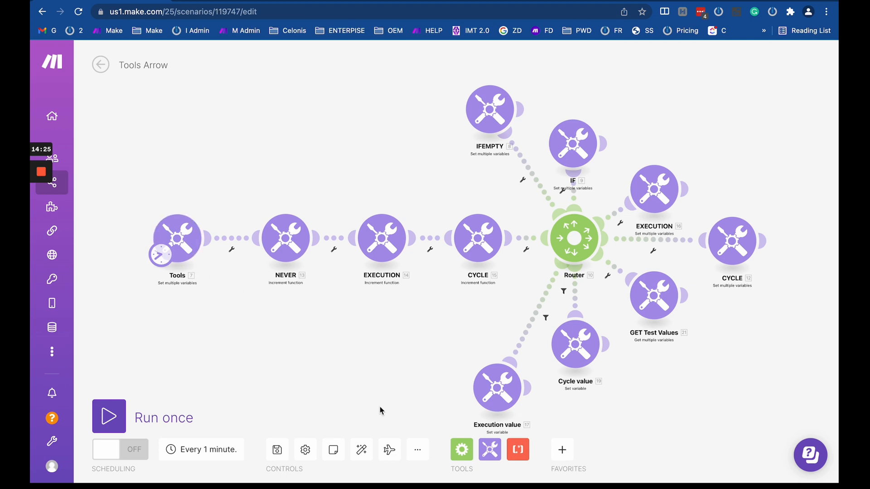
# Step: View the list of available Tools modules, and check the settings of the NEVER and EXECUTION increment modules without changing them
pyautogui.click(489, 450)
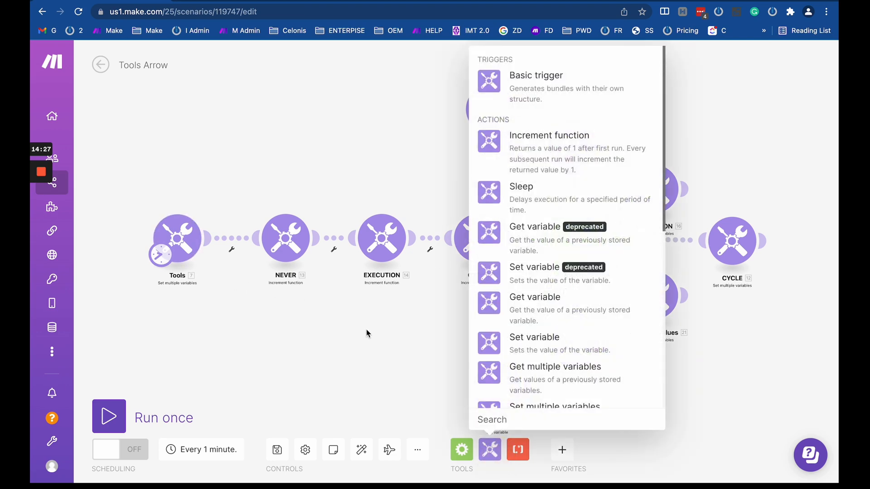
pyautogui.click(366, 333)
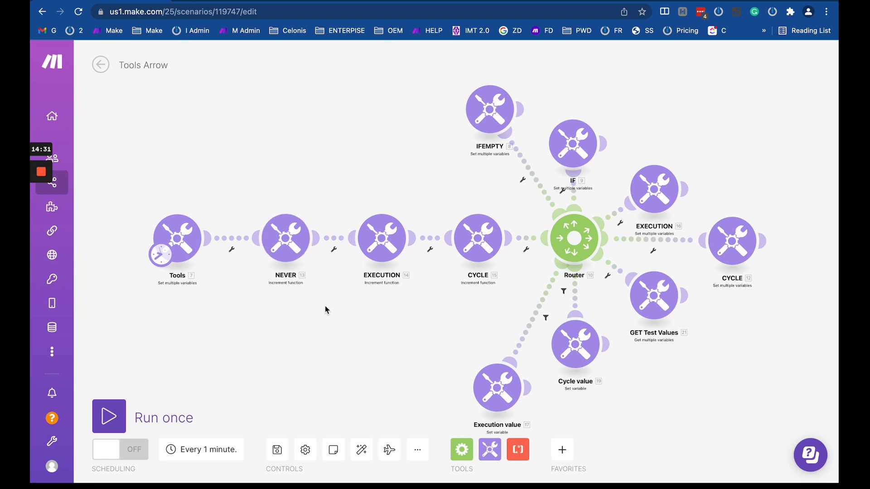
pyautogui.click(300, 255)
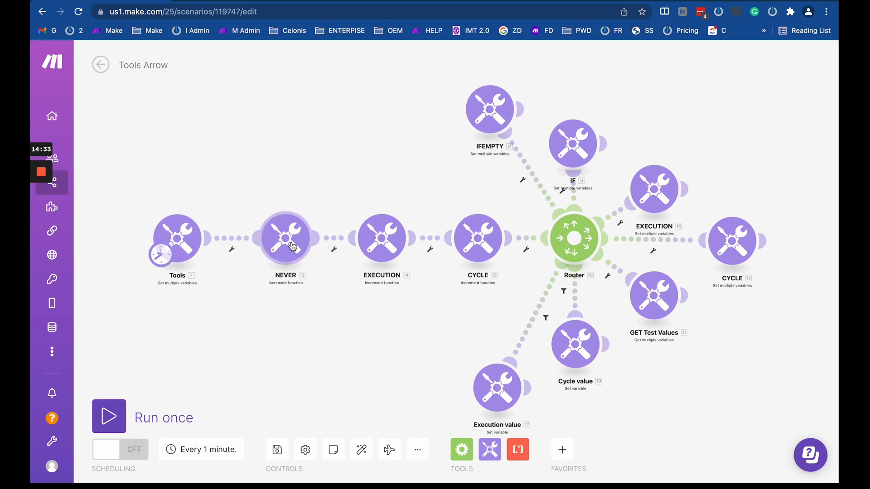
pyautogui.click(312, 315)
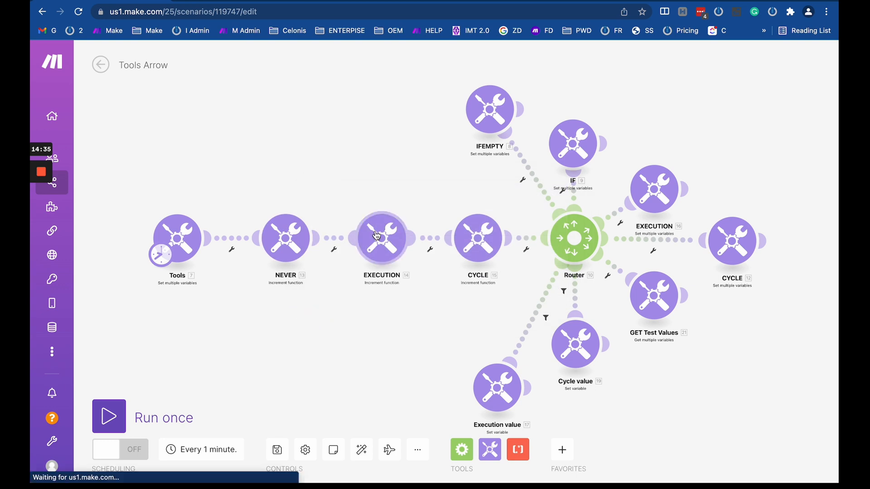
pyautogui.click(374, 242)
pyautogui.click(404, 345)
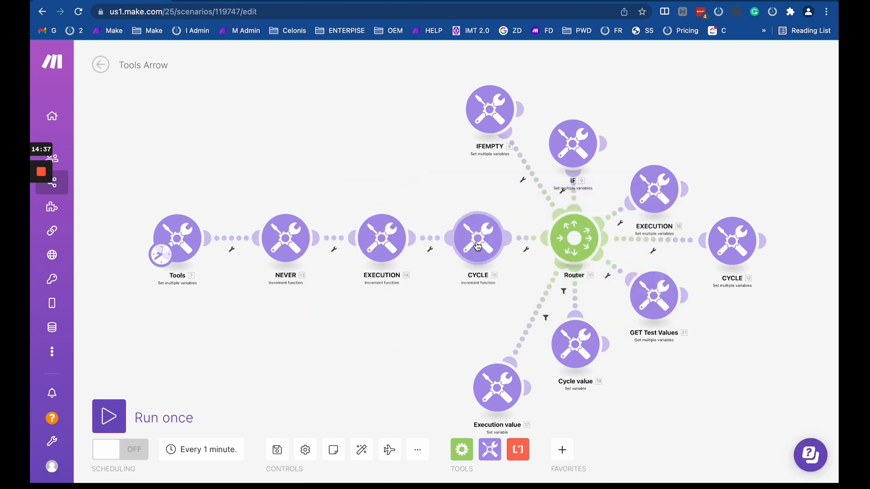
# Step: Inspect the variable name, lifetime and value settings of the Execution value module, and close them
pyautogui.click(490, 388)
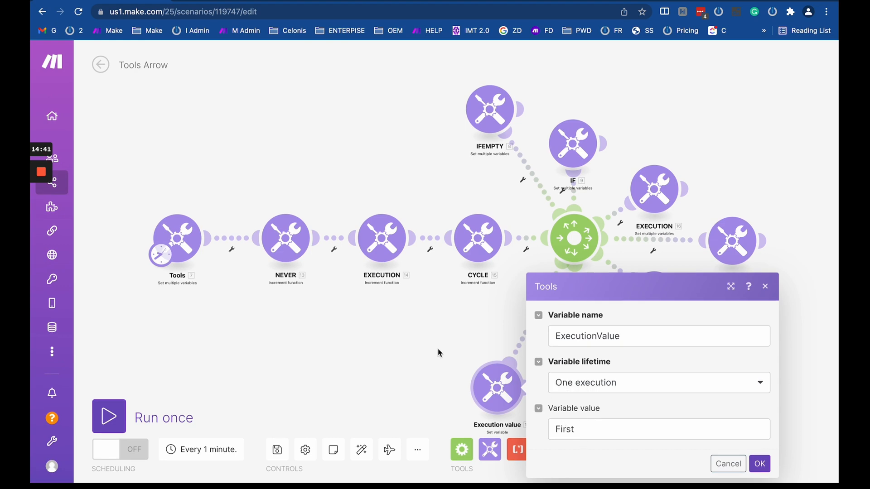
pyautogui.click(378, 331)
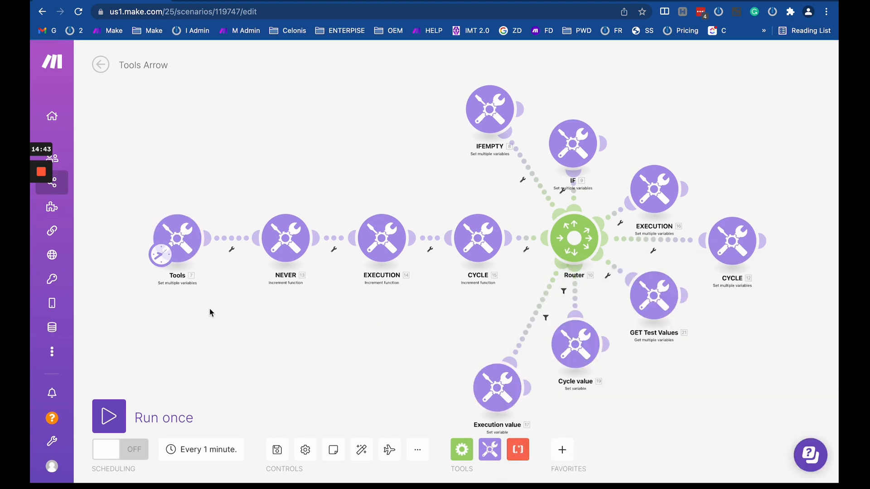
pyautogui.scroll(5, 210, 312)
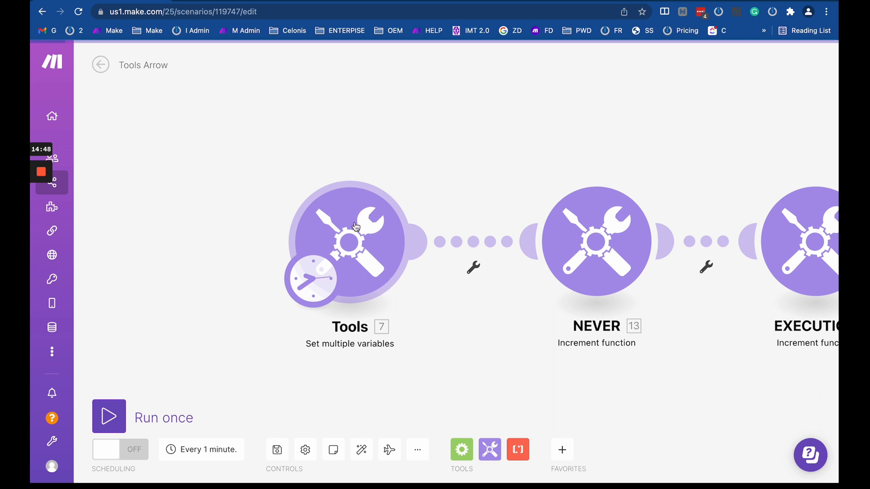
pyautogui.click(490, 450)
pyautogui.scroll(-3, 508, 215)
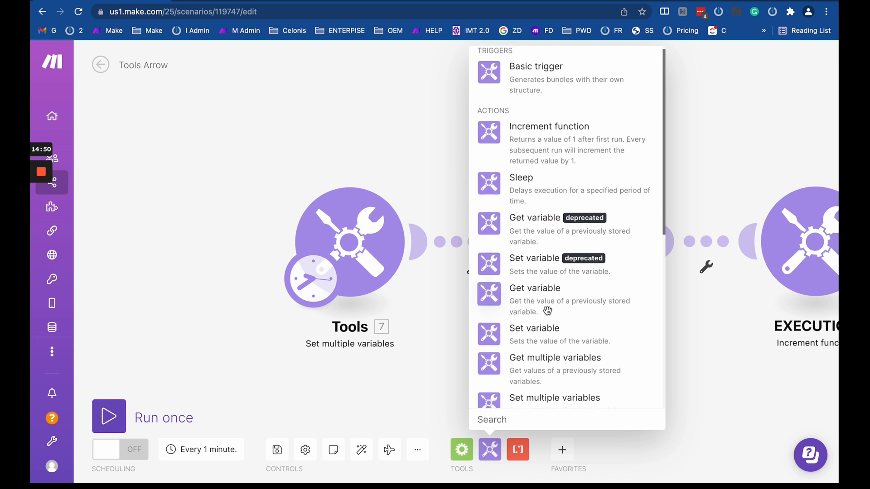
pyautogui.click(533, 231)
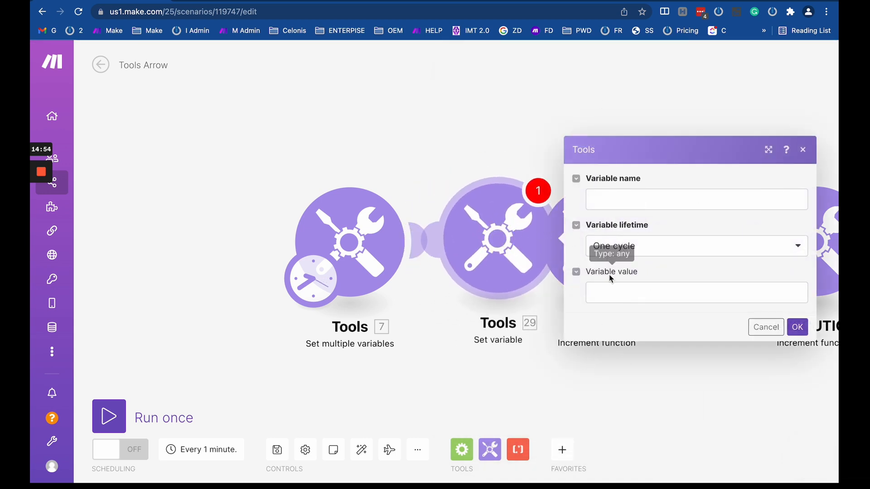
pyautogui.click(765, 327)
pyautogui.rightClick(488, 244)
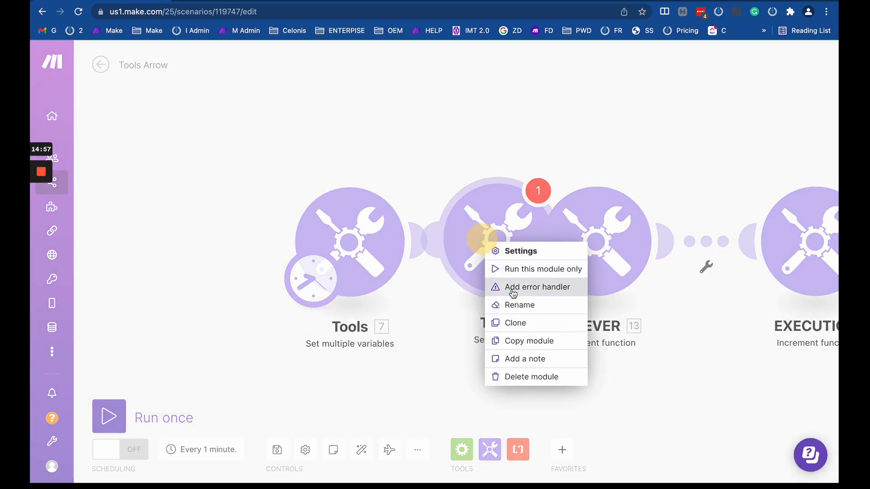
pyautogui.click(511, 377)
# Step: Review the variable names, values and lifetime configured in the first Set multiple variables module, leaving them unchanged
pyautogui.click(356, 231)
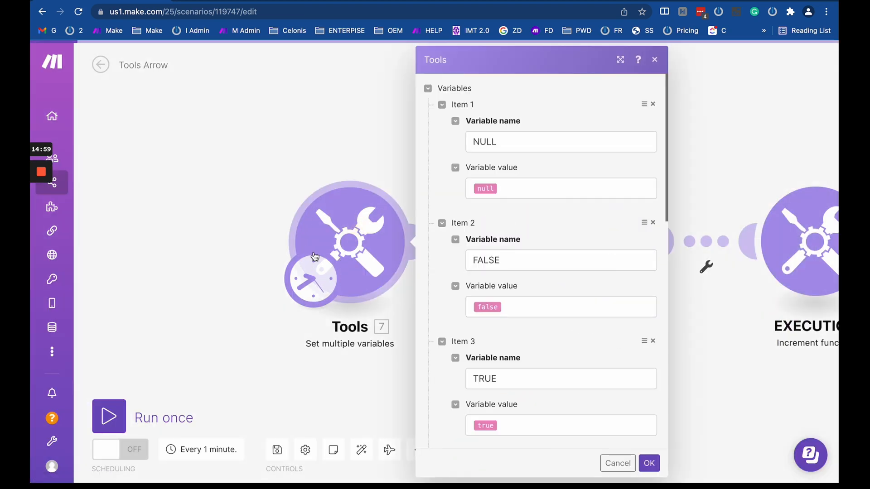
pyautogui.scroll(-10, 480, 339)
pyautogui.scroll(10, 479, 340)
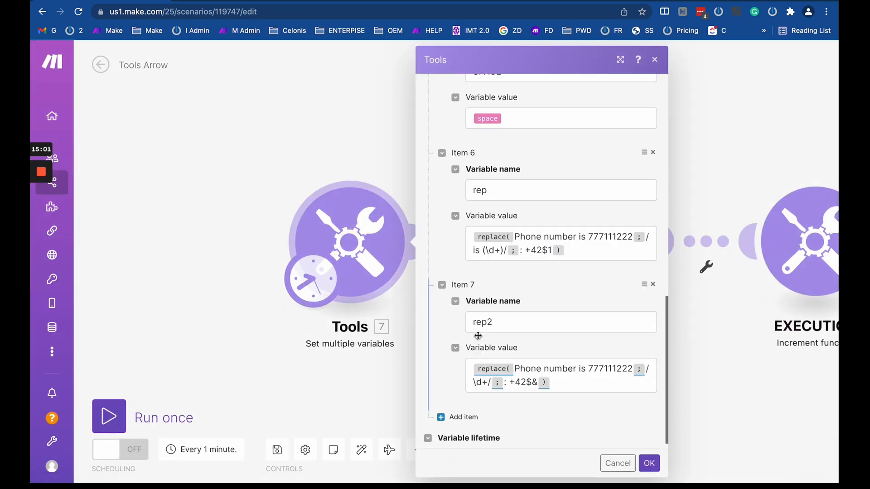
pyautogui.click(479, 141)
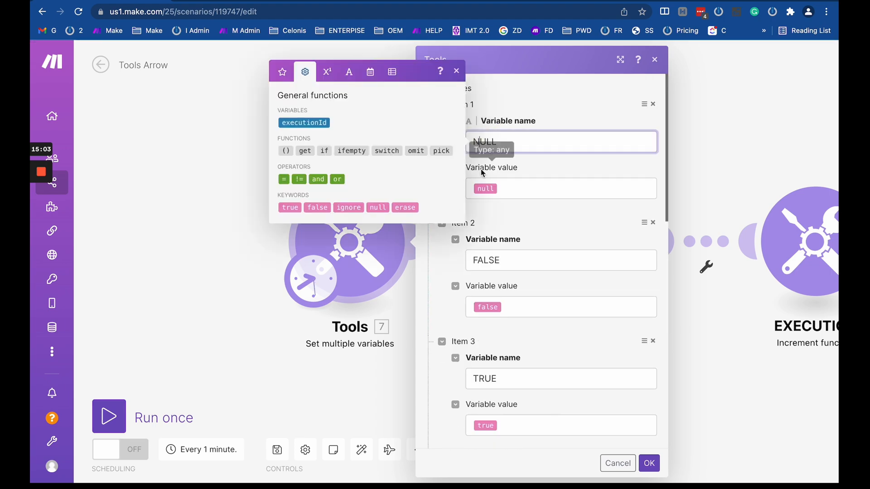
pyautogui.click(548, 171)
pyautogui.scroll(-8, 548, 169)
pyautogui.scroll(-3, 548, 169)
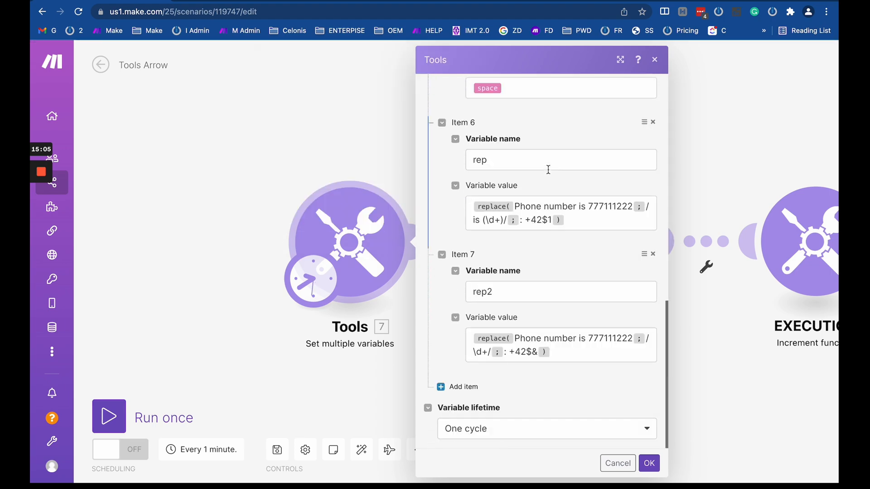
pyautogui.scroll(6, 489, 240)
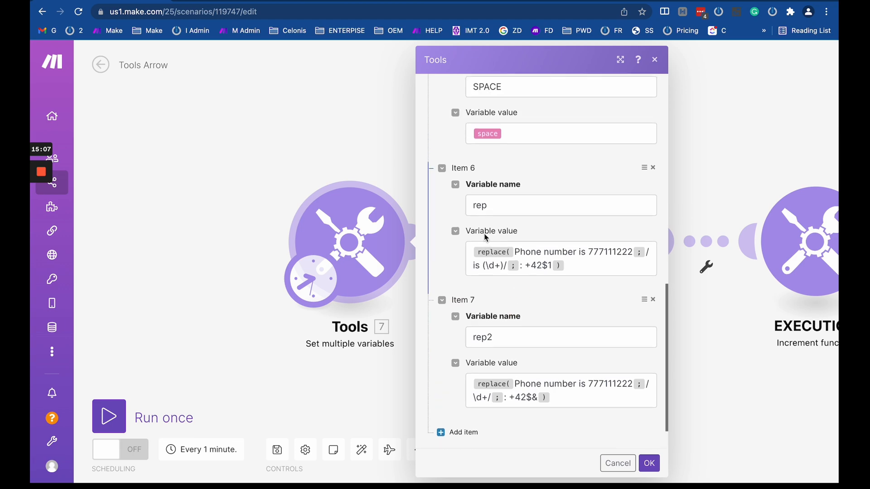
pyautogui.scroll(6, 485, 238)
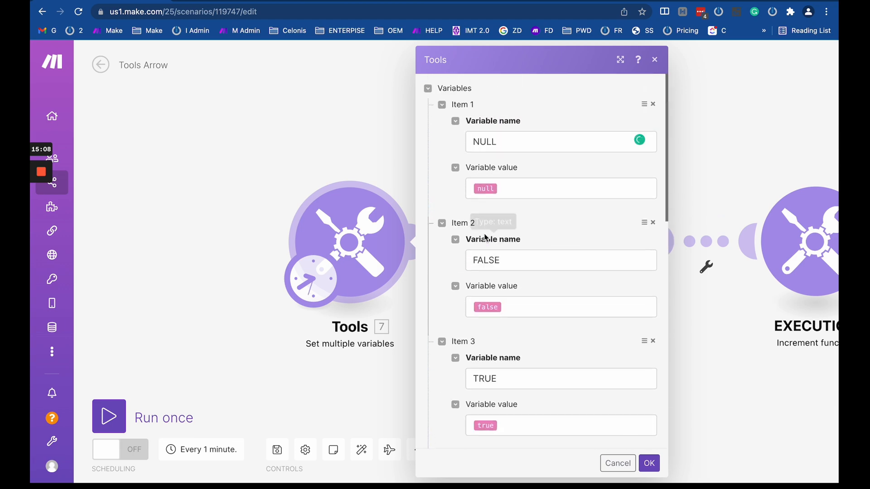
pyautogui.click(336, 155)
# Step: Run only the first Set multiple variables module and inspect the variables in its output bundle
pyautogui.rightClick(361, 259)
pyautogui.click(412, 294)
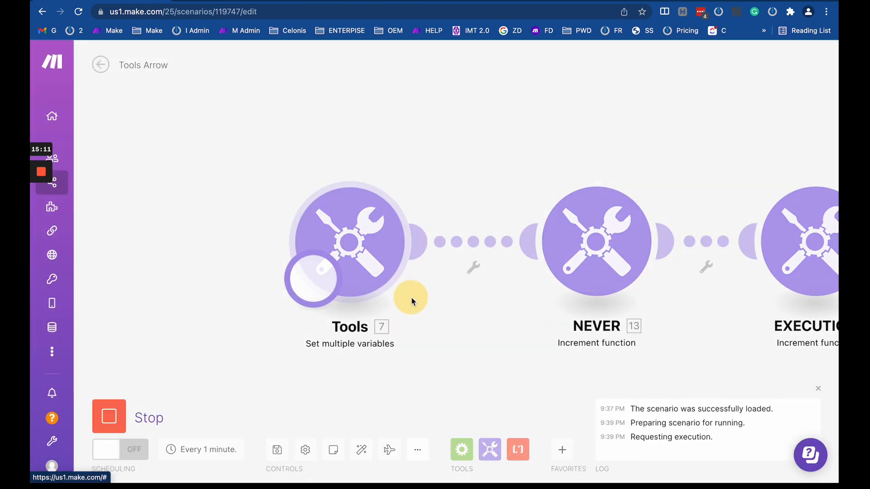
pyautogui.click(209, 208)
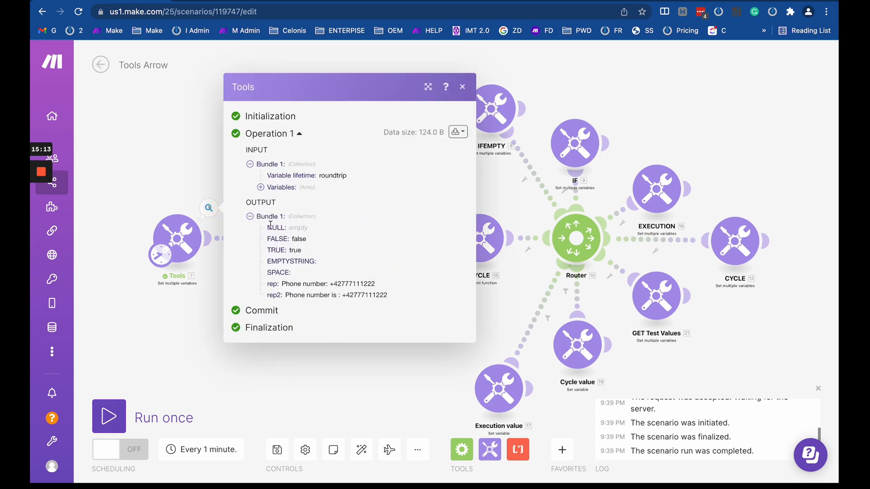
pyautogui.moveTo(270, 225); pyautogui.dragTo(408, 307)
pyautogui.click(148, 314)
# Step: Check the Variable lifetime setting of the first Set multiple variables module without changing it
pyautogui.scroll(5, 204, 226)
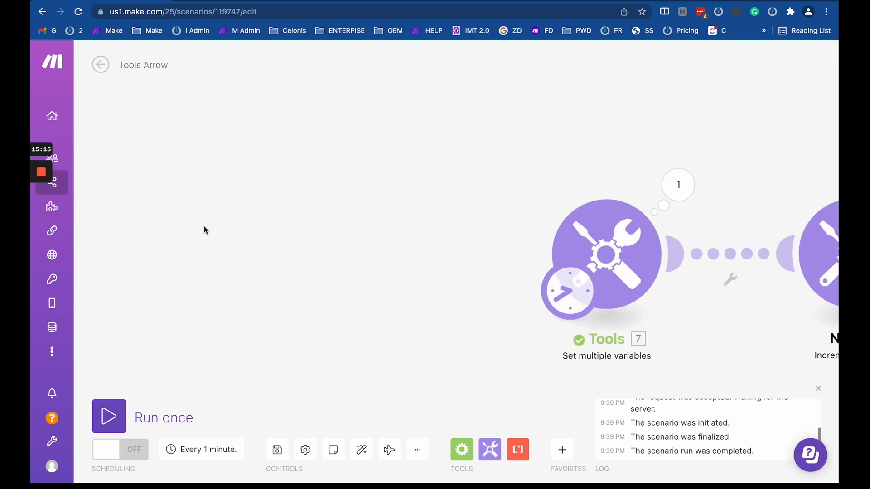
pyautogui.moveTo(349, 183); pyautogui.dragTo(85, 182)
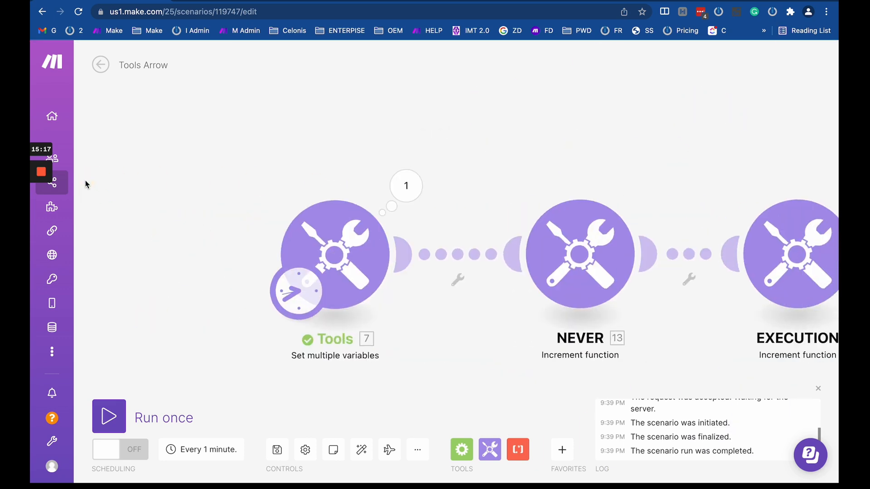
pyautogui.scroll(-2, 539, 265)
pyautogui.scroll(-3, 539, 265)
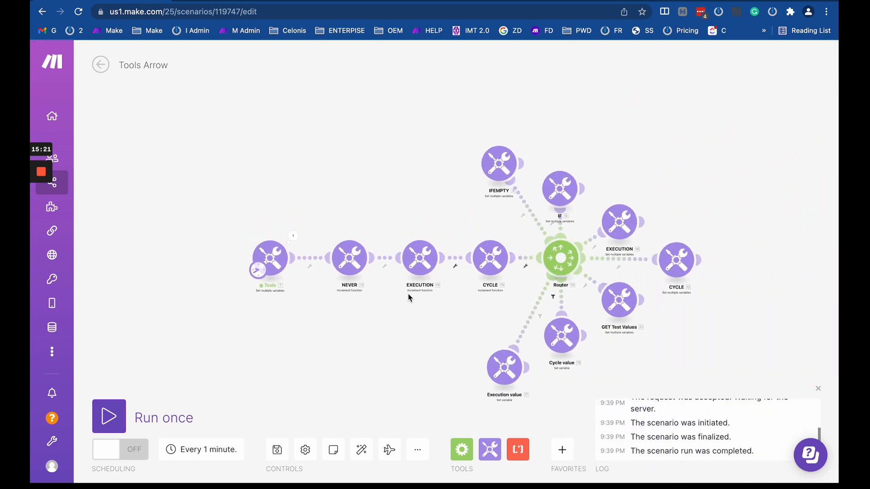
pyautogui.scroll(5, 407, 297)
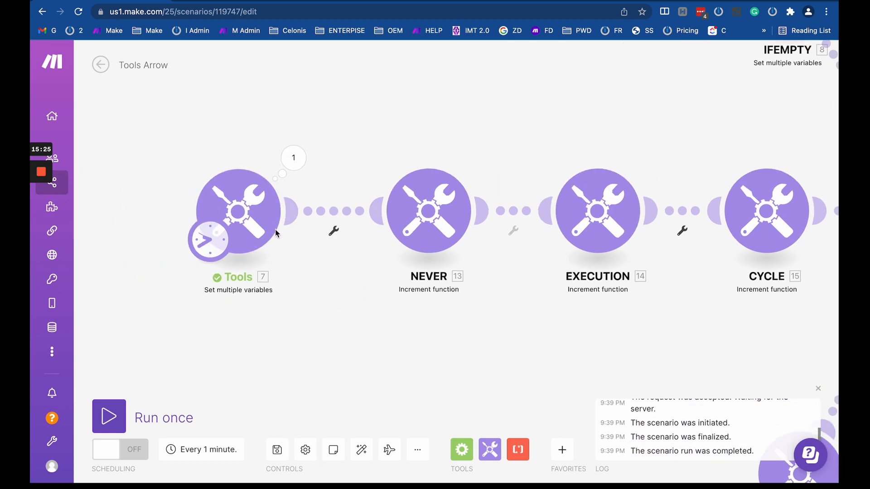
pyautogui.click(247, 206)
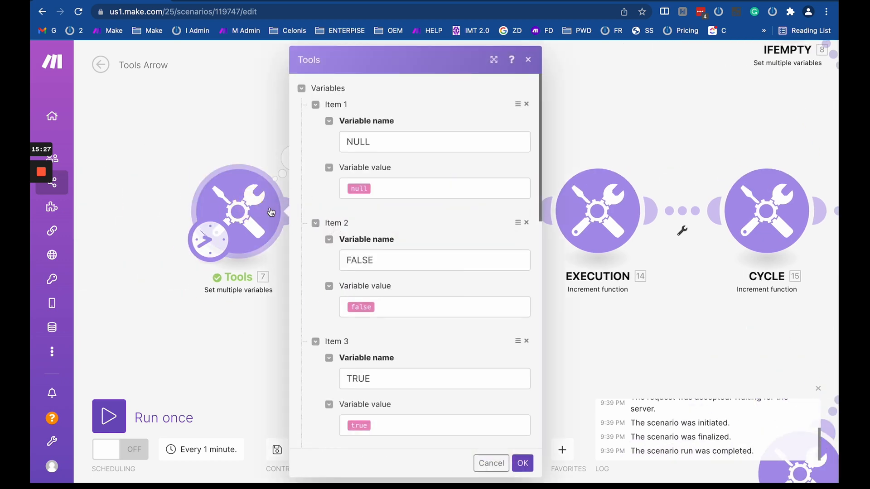
pyautogui.scroll(-10, 354, 207)
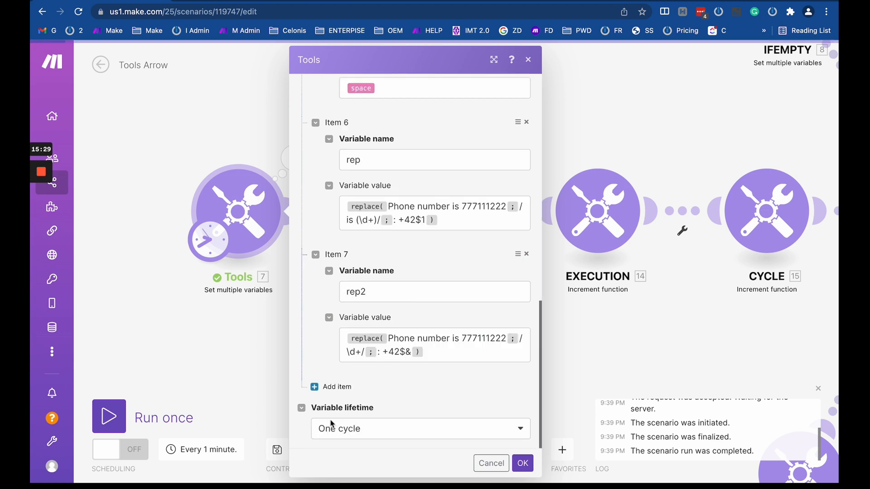
pyautogui.click(356, 439)
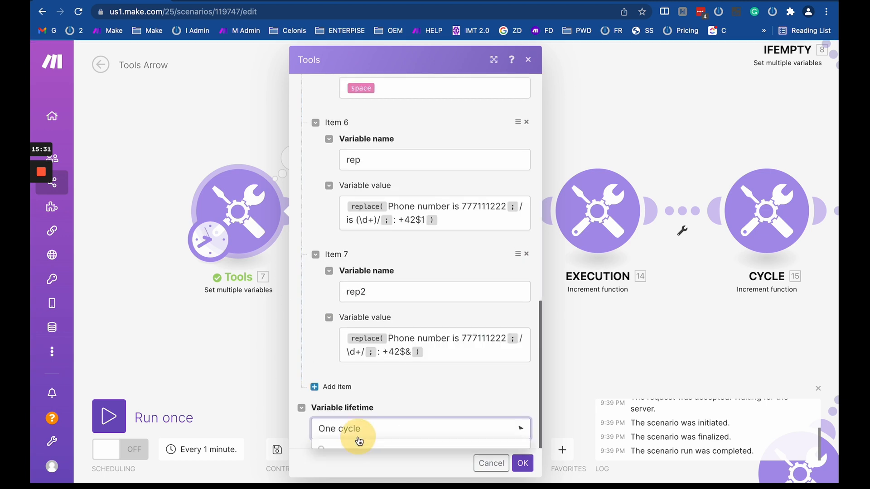
pyautogui.click(304, 445)
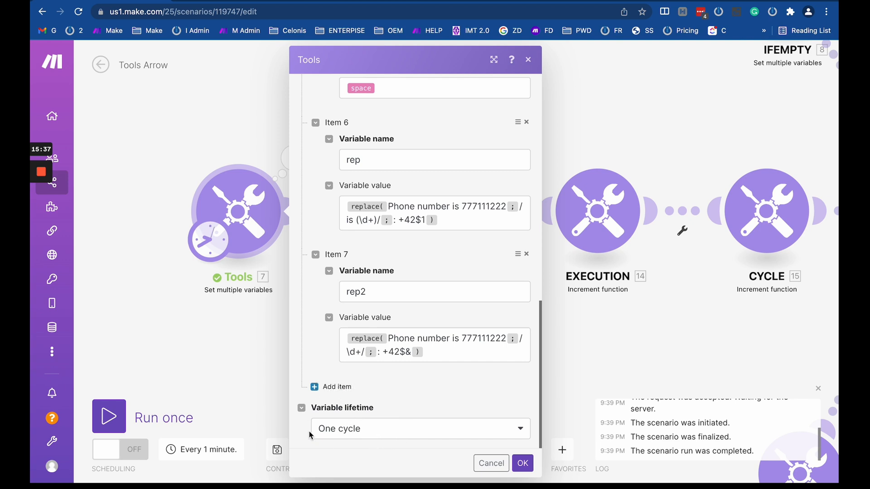
pyautogui.click(354, 437)
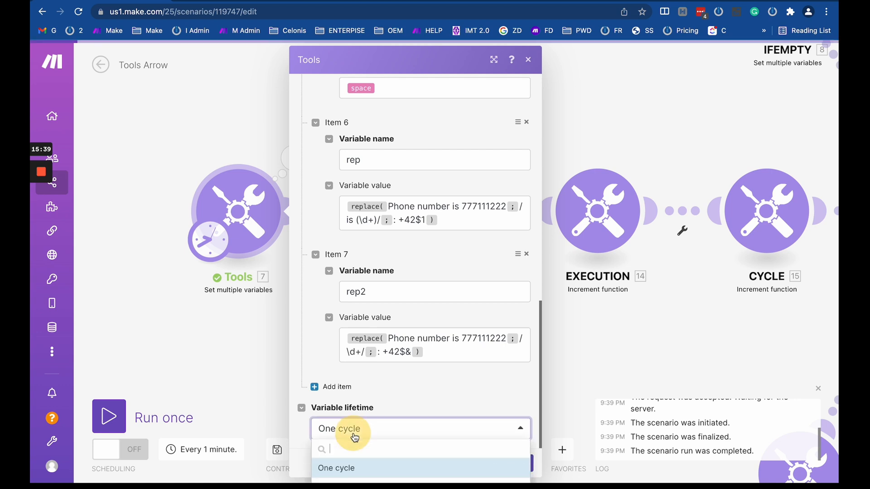
pyautogui.click(247, 366)
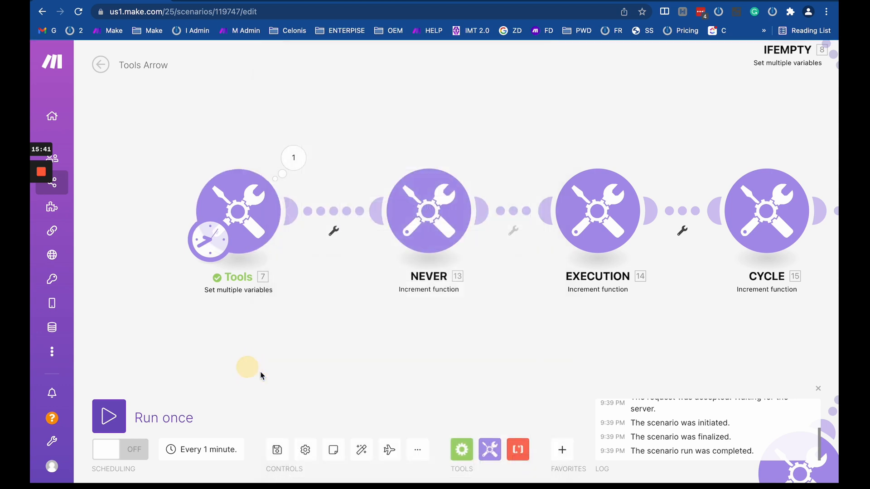
pyautogui.click(490, 449)
pyautogui.moveTo(534, 344); pyautogui.dragTo(348, 241)
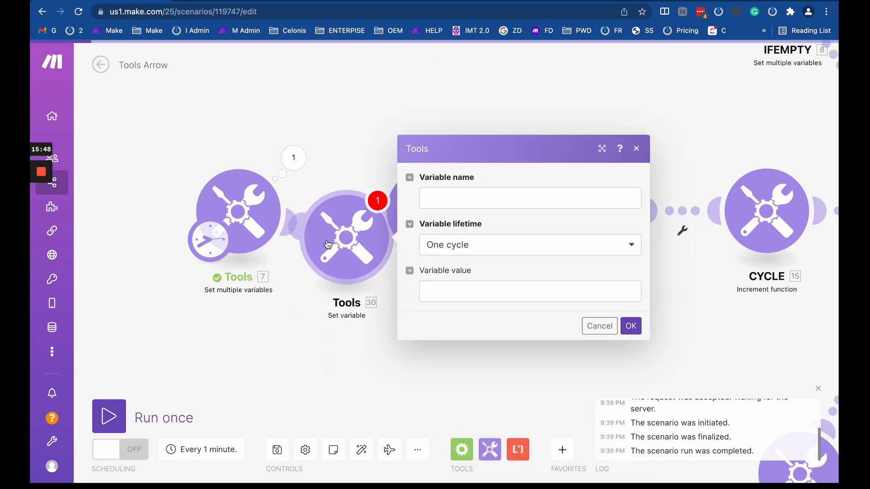
pyautogui.rightClick(351, 259)
pyautogui.click(392, 399)
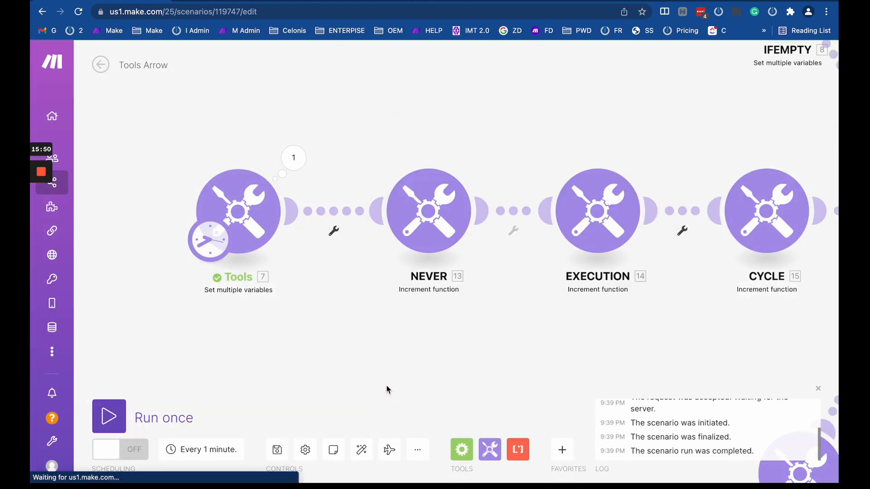
# Step: Display the One cycle and One execution lifetime choices in the first Set multiple variables module, then close it unchanged
pyautogui.click(271, 223)
pyautogui.scroll(-15, 344, 341)
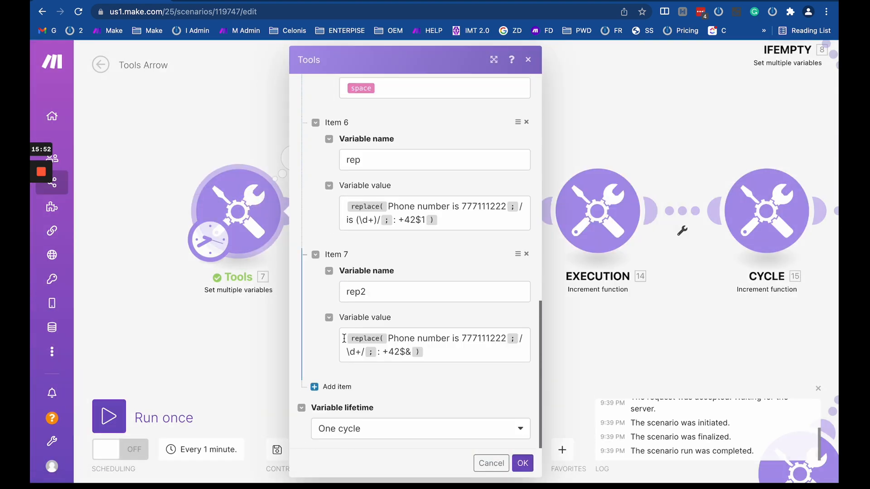
pyautogui.click(356, 428)
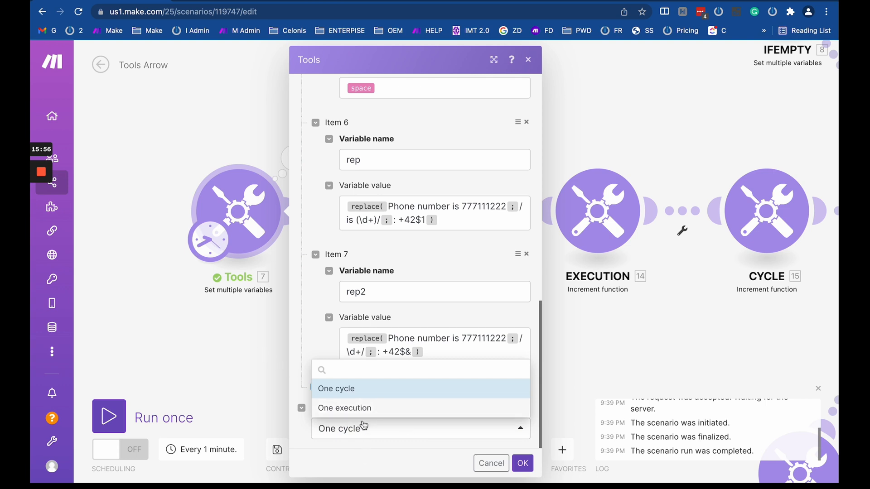
pyautogui.click(204, 342)
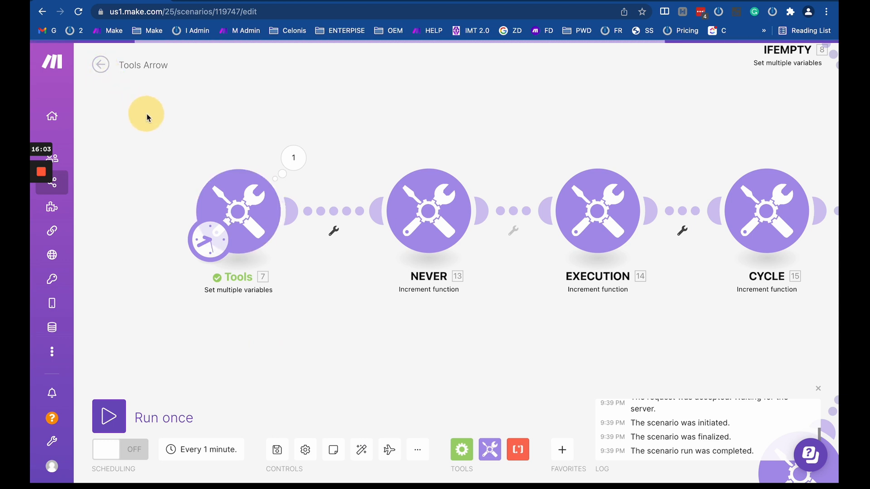
pyautogui.moveTo(147, 118); pyautogui.dragTo(193, 131)
pyautogui.scroll(-3, 195, 132)
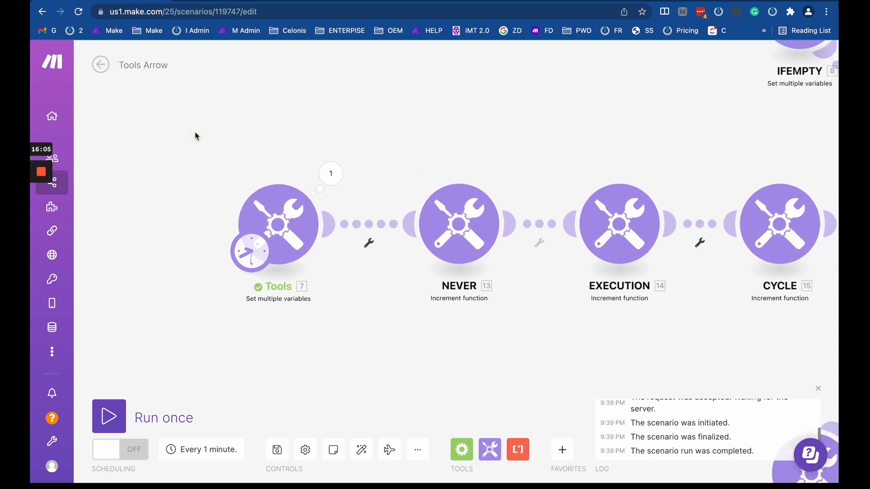
pyautogui.scroll(-5, 194, 131)
pyautogui.moveTo(223, 107); pyautogui.dragTo(326, 200)
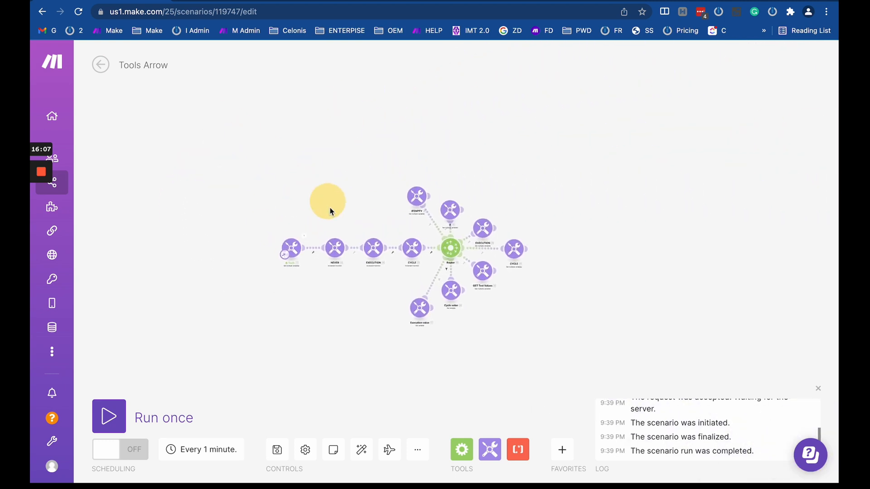
pyautogui.scroll(3, 329, 211)
pyautogui.scroll(-1, 329, 211)
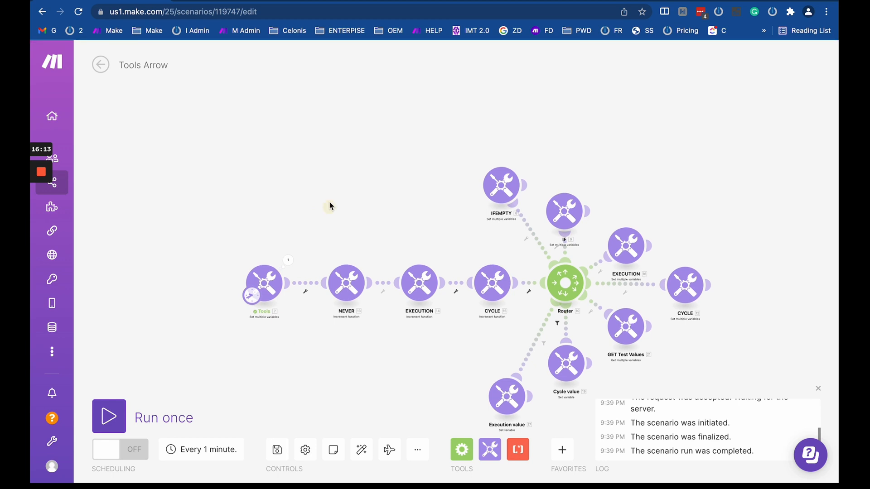
pyautogui.moveTo(330, 203); pyautogui.dragTo(284, 144)
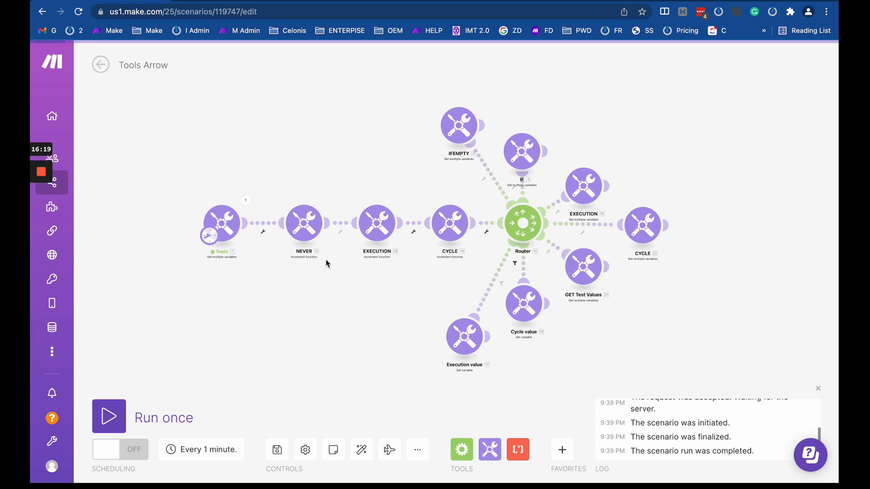
# Step: Check the Max number of cycles value in the scenario settings, then close the settings without changes
pyautogui.click(306, 450)
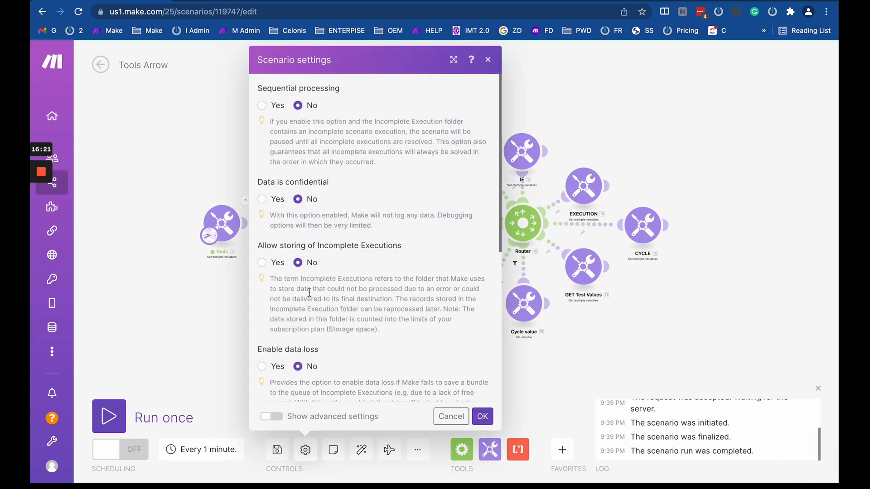
pyautogui.scroll(-6, 339, 246)
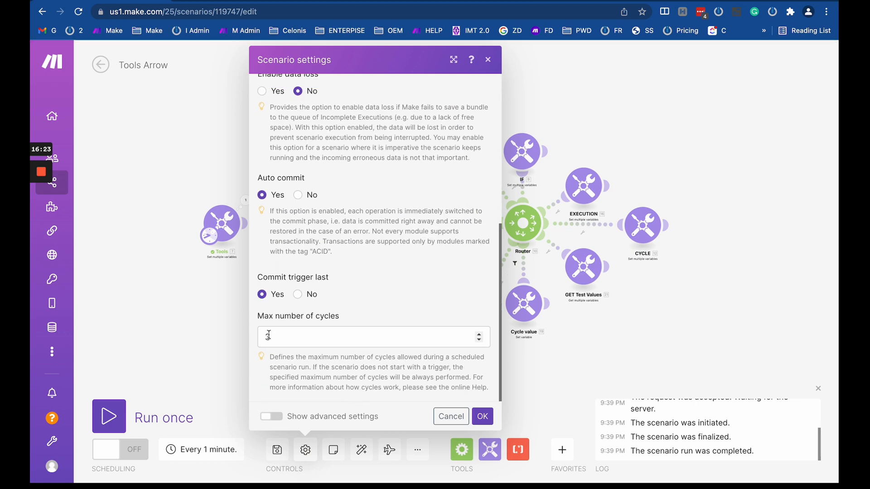
pyautogui.moveTo(262, 335); pyautogui.dragTo(446, 337)
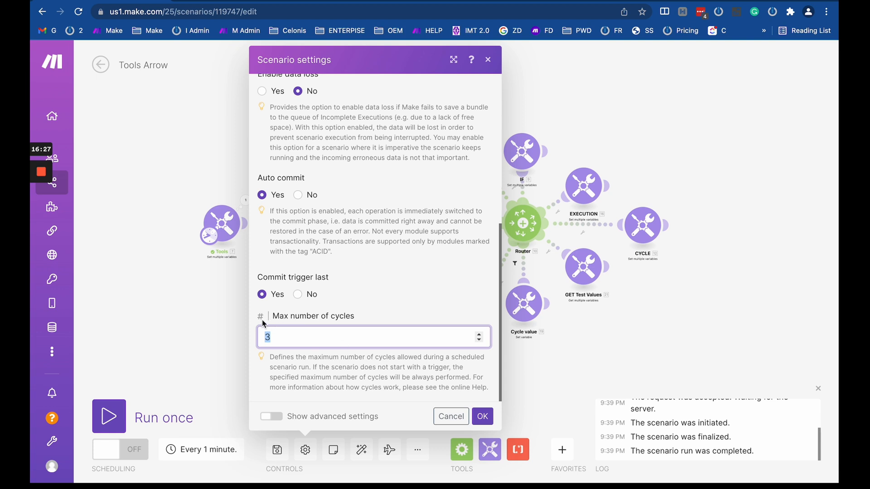
pyautogui.click(365, 315)
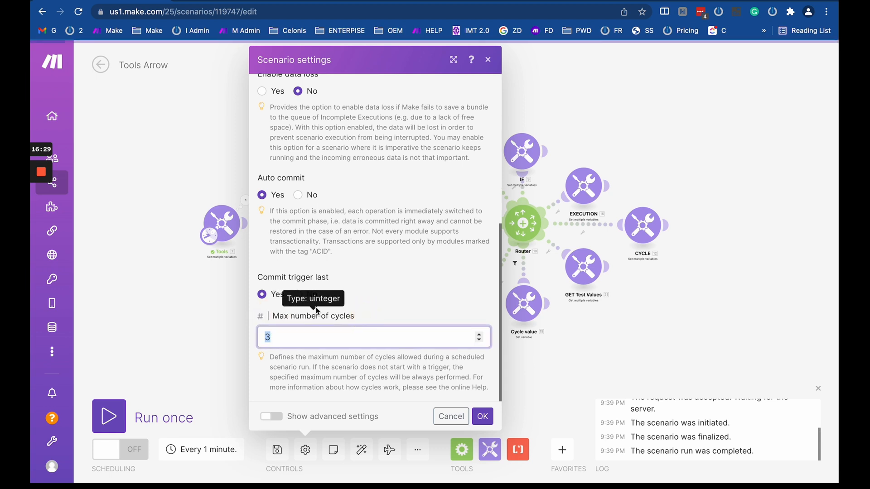
pyautogui.doubleClick(274, 339)
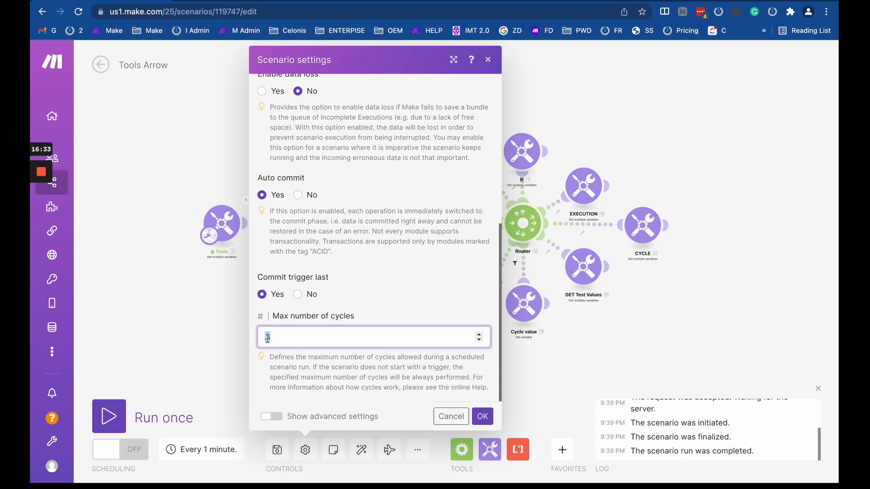
pyautogui.click(267, 338)
pyautogui.click(180, 297)
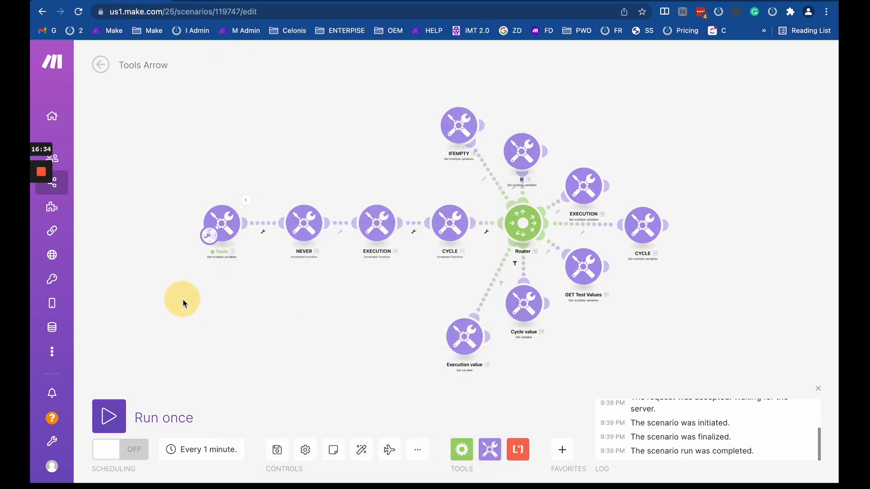
# Step: Check the Schedule setting on the first module of the scenario, close it unchanged and return to the scenario overview
pyautogui.click(102, 71)
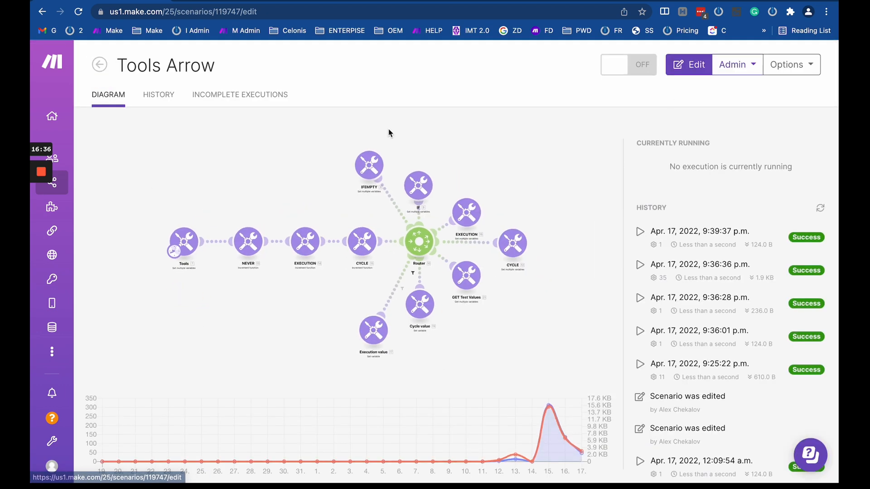
pyautogui.click(171, 247)
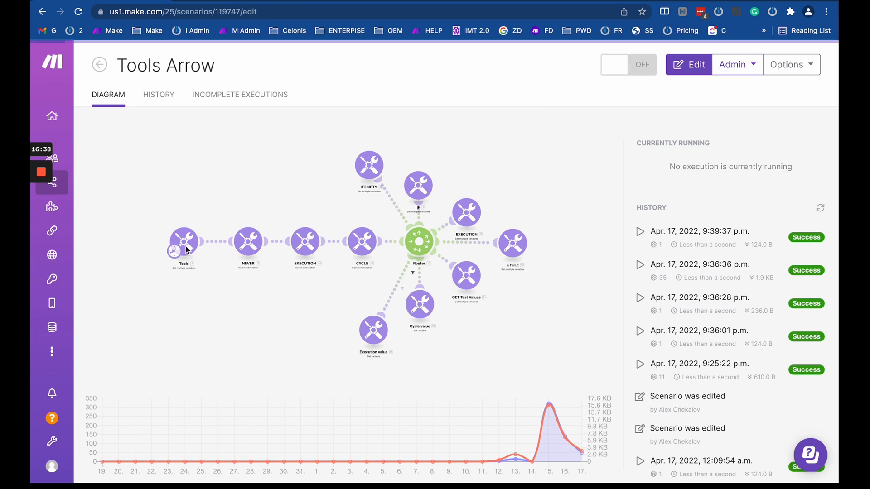
pyautogui.click(161, 256)
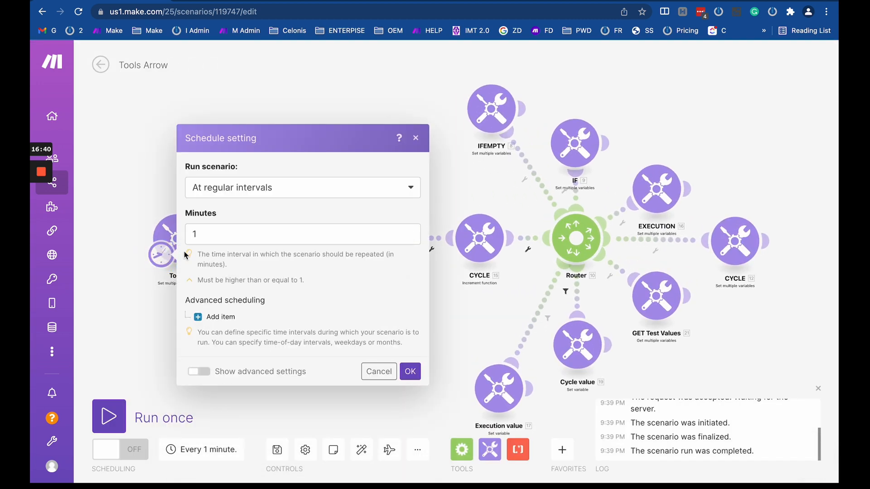
pyautogui.click(143, 175)
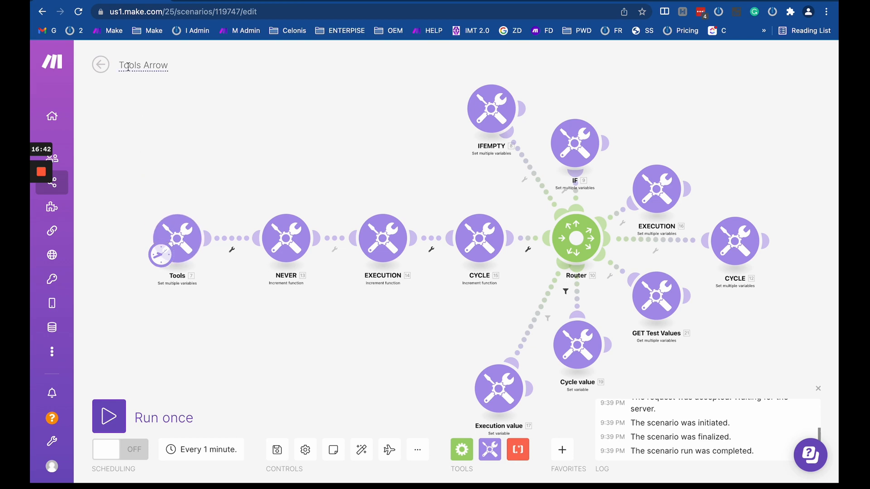
pyautogui.click(101, 68)
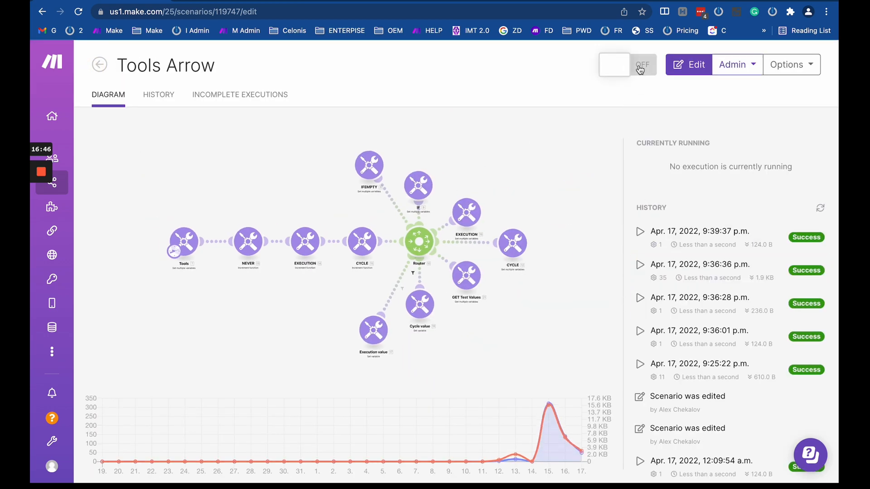
# Step: Open the Tools Arrow scenario in the editor and run the whole scenario once
pyautogui.click(682, 233)
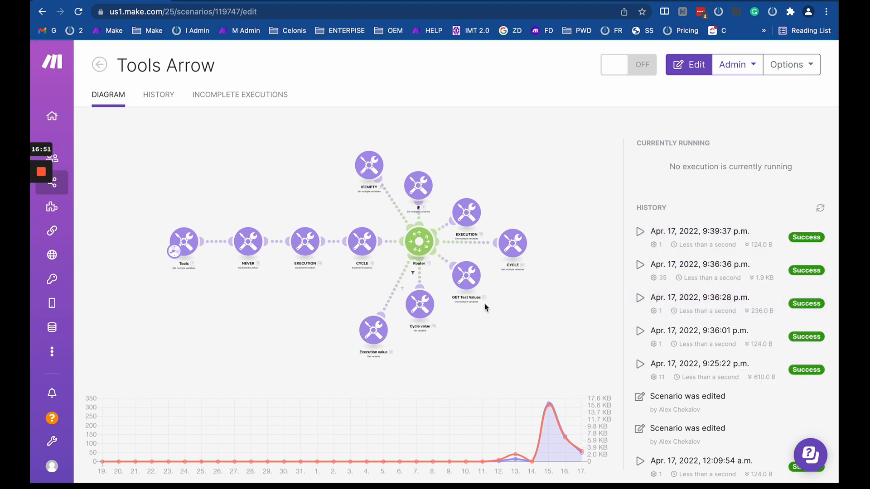
pyautogui.click(226, 300)
pyautogui.click(105, 415)
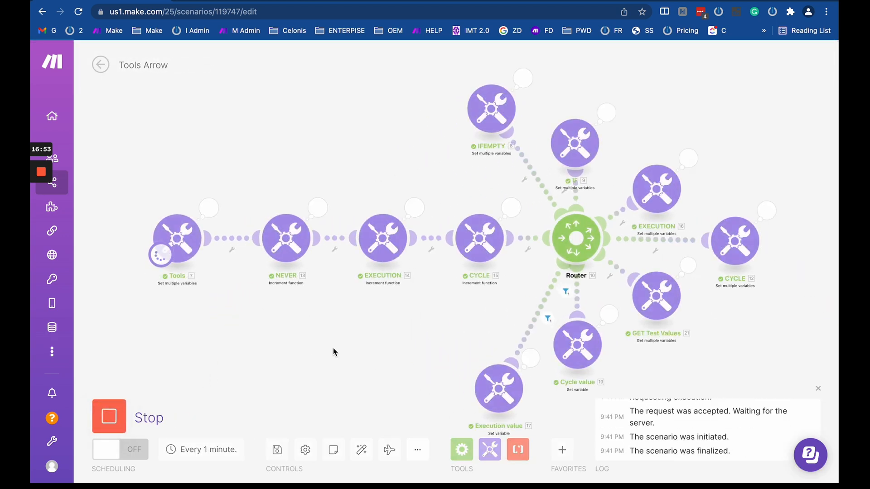
# Step: Return to the scenario overview and switch the Tools Arrow scenario on for scheduled runs
pyautogui.click(100, 64)
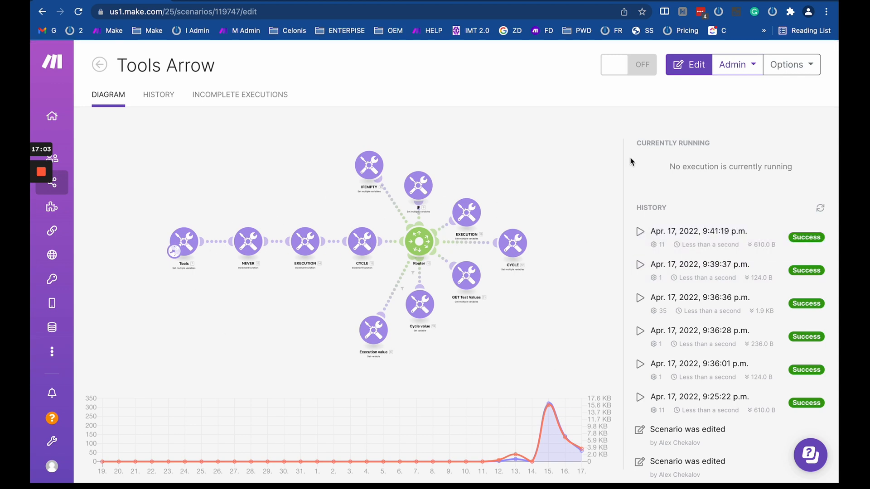
pyautogui.click(640, 74)
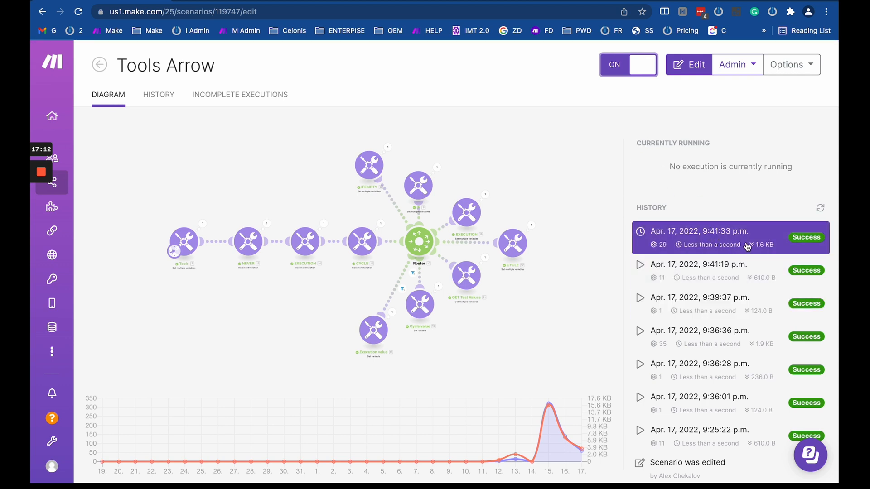
# Step: Open the 9:41:33 p.m. run from the history and examine its operation count and the module results of each cycle
pyautogui.click(707, 241)
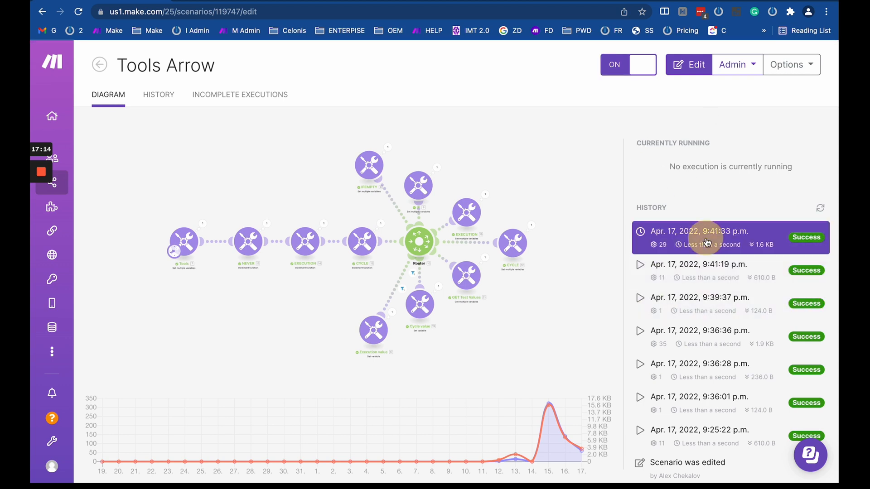
pyautogui.click(663, 253)
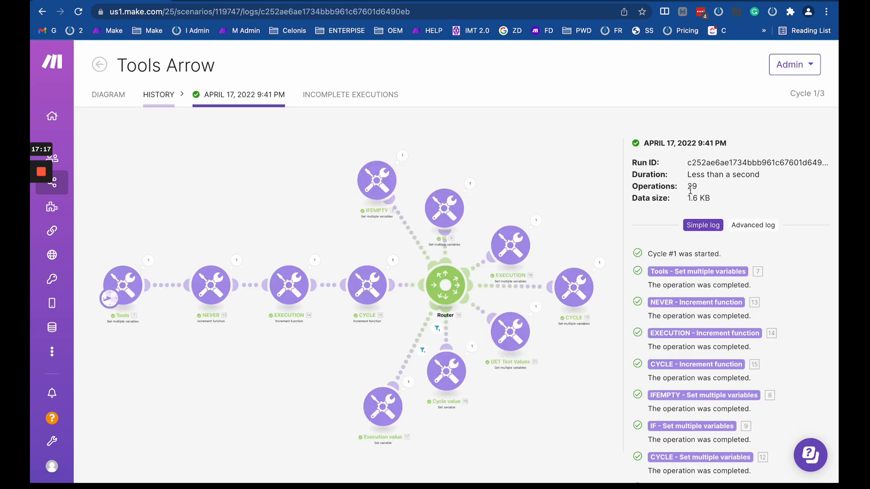
pyautogui.doubleClick(691, 187)
pyautogui.click(824, 99)
pyautogui.click(779, 131)
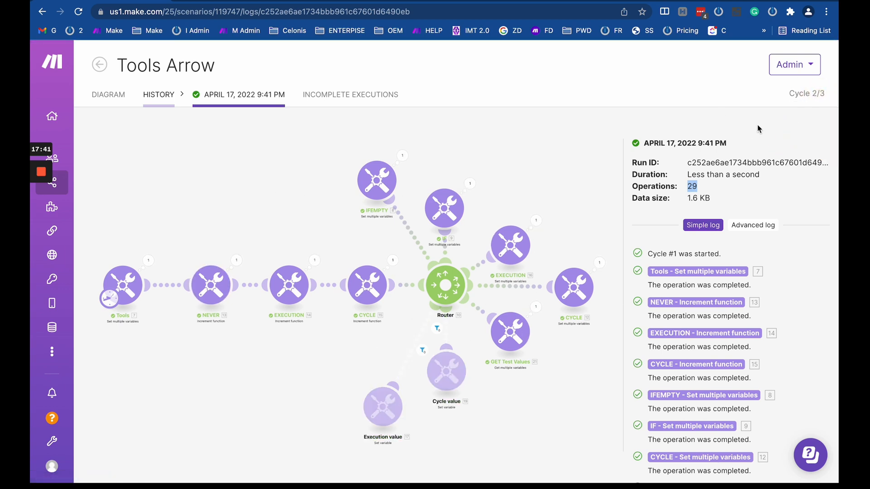
pyautogui.click(799, 102)
pyautogui.click(792, 150)
pyautogui.click(230, 197)
# Step: Reopen the scenario in the editor and check the Reset a value setting of the NEVER increment module
pyautogui.click(110, 96)
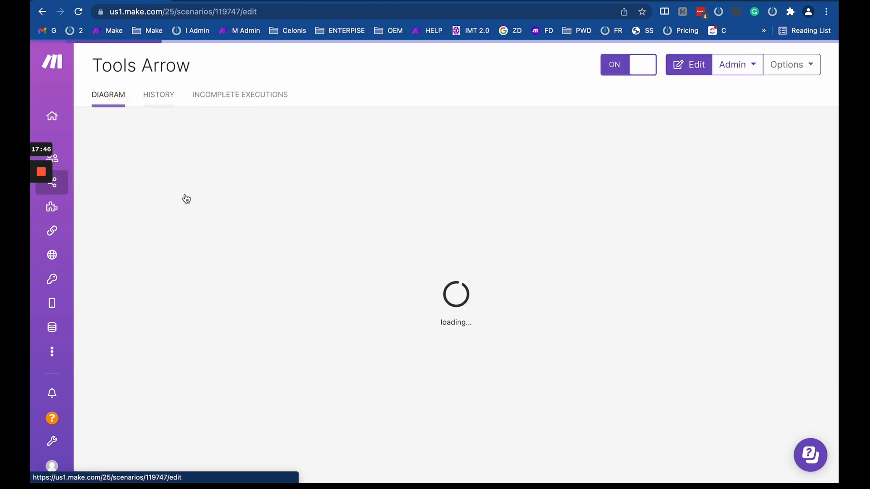
pyautogui.click(266, 288)
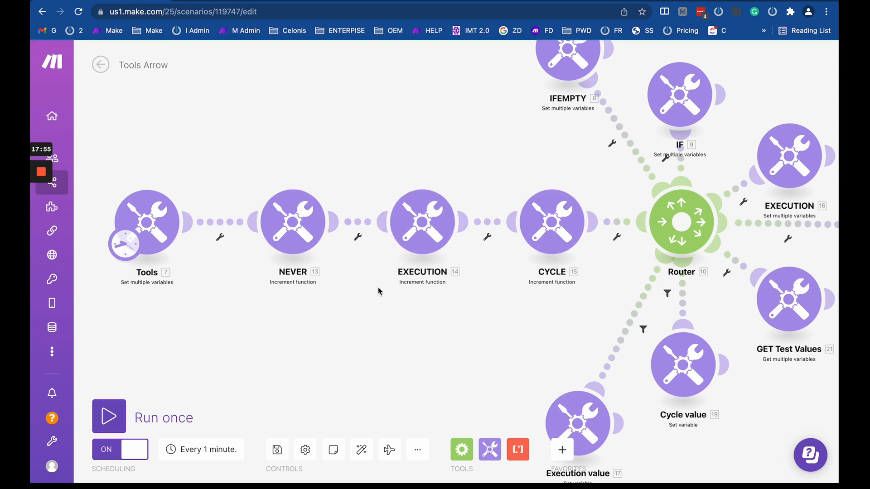
pyautogui.click(286, 233)
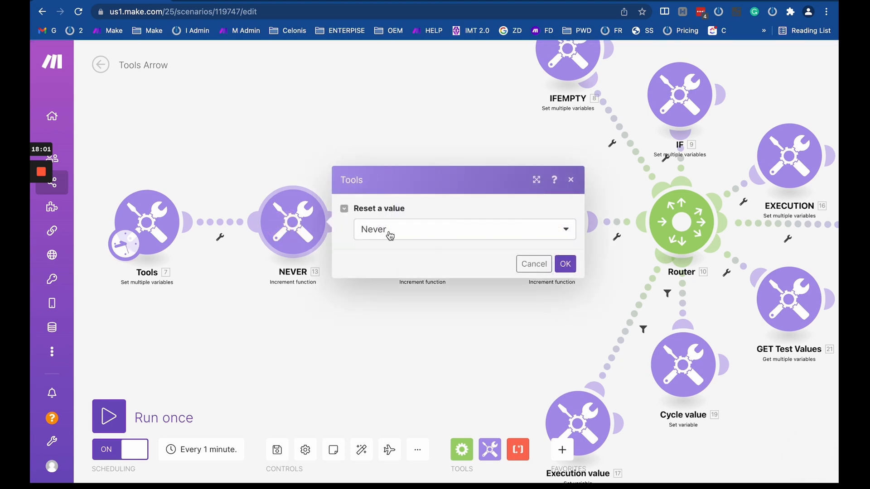
pyautogui.click(289, 162)
# Step: Look along the NEVER, EXECUTION and CYCLE increment modules and recheck the NEVER module's reset option without changing it
pyautogui.scroll(5, 301, 277)
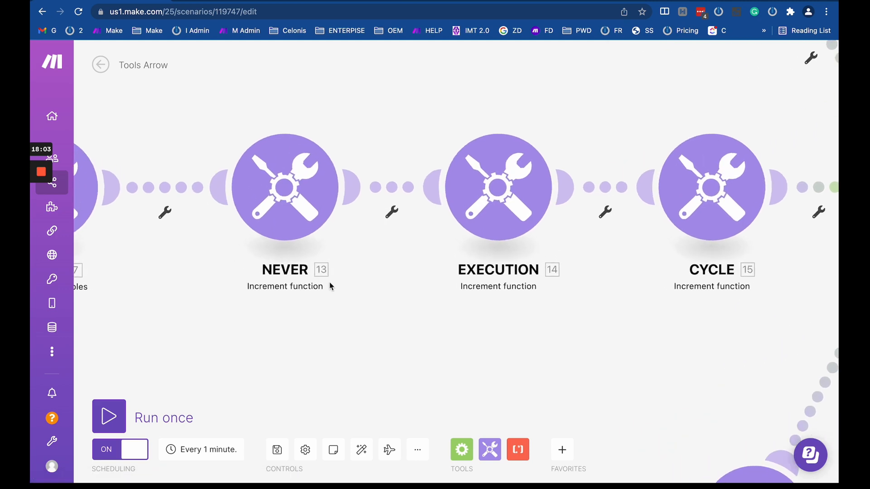
pyautogui.moveTo(181, 302); pyautogui.dragTo(339, 301)
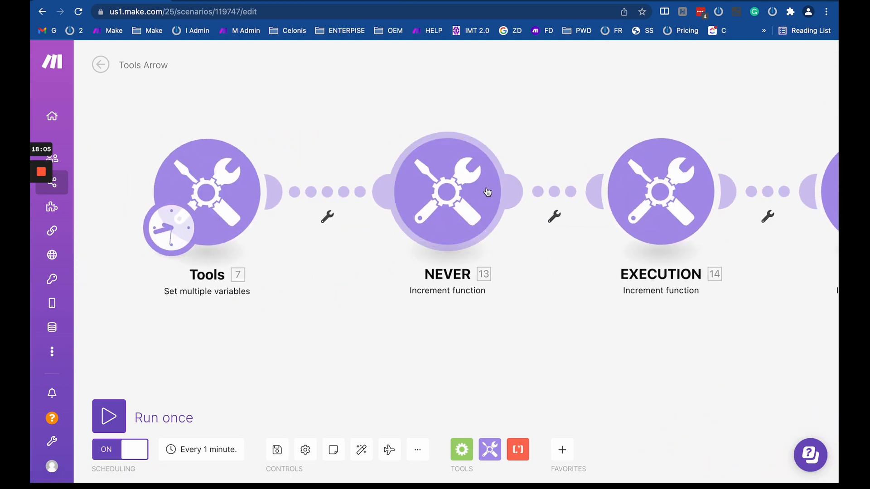
pyautogui.scroll(2, 478, 288)
pyautogui.scroll(-2, 478, 288)
pyautogui.moveTo(478, 287); pyautogui.dragTo(351, 286)
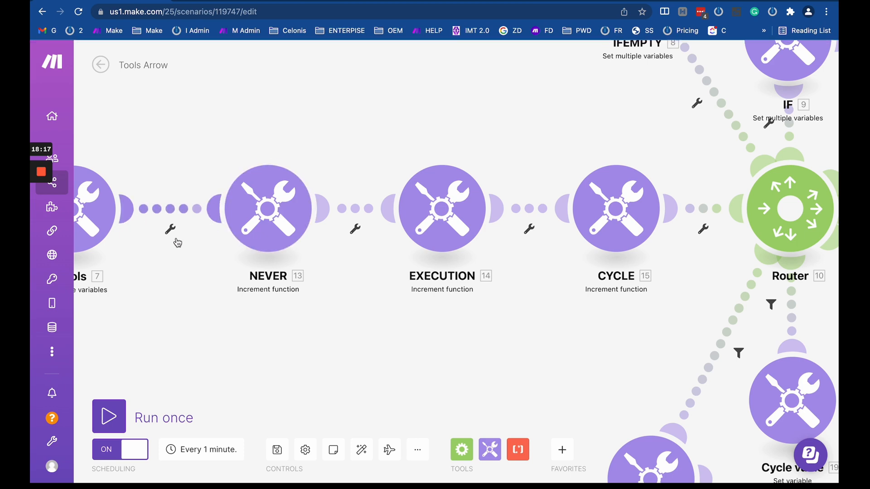
pyautogui.scroll(-5, 190, 254)
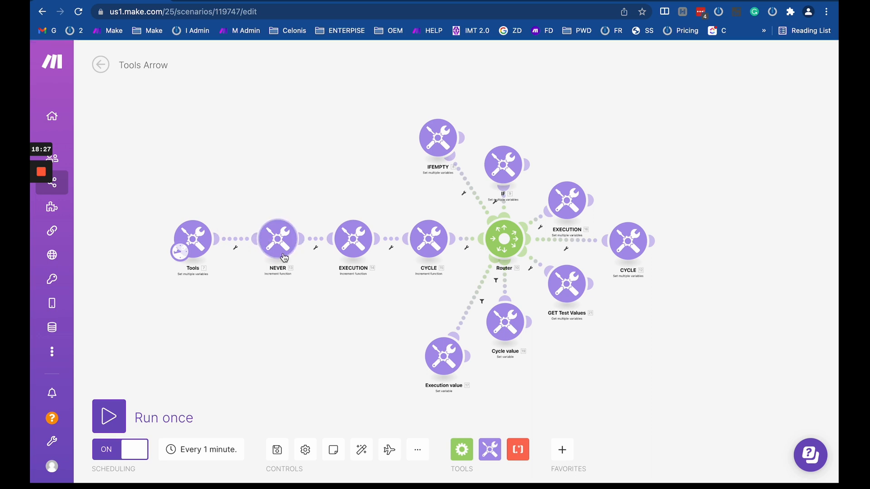
pyautogui.scroll(2, 285, 257)
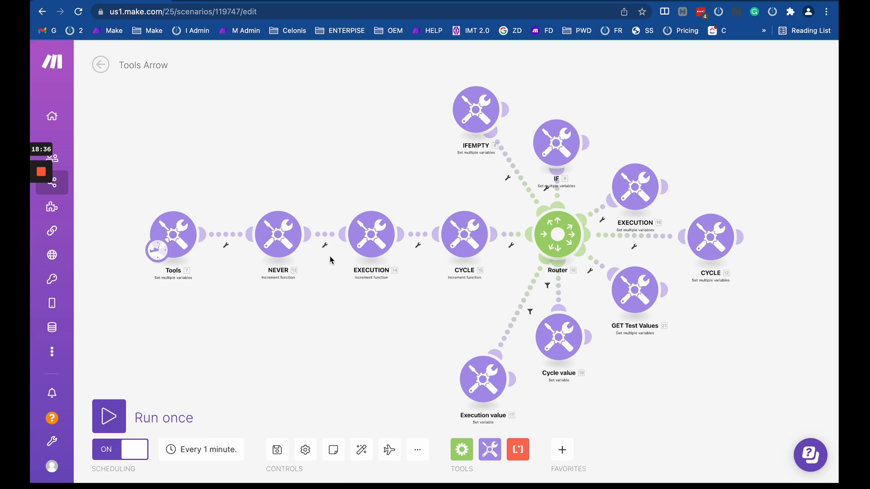
pyautogui.click(277, 236)
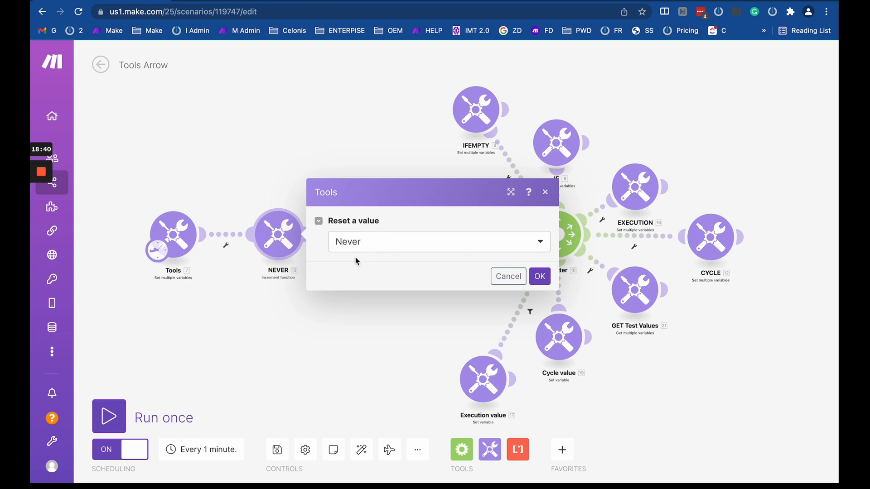
pyautogui.click(233, 154)
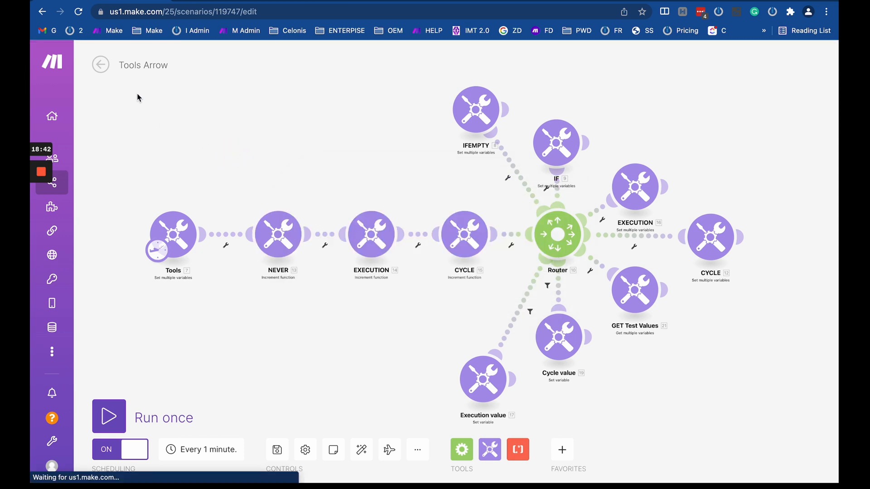
# Step: Open the 9:42:33 p.m. run from the history, inspect the NEVER increment module's output bundle, and return to the scenario diagram
pyautogui.scroll(3, 272, 249)
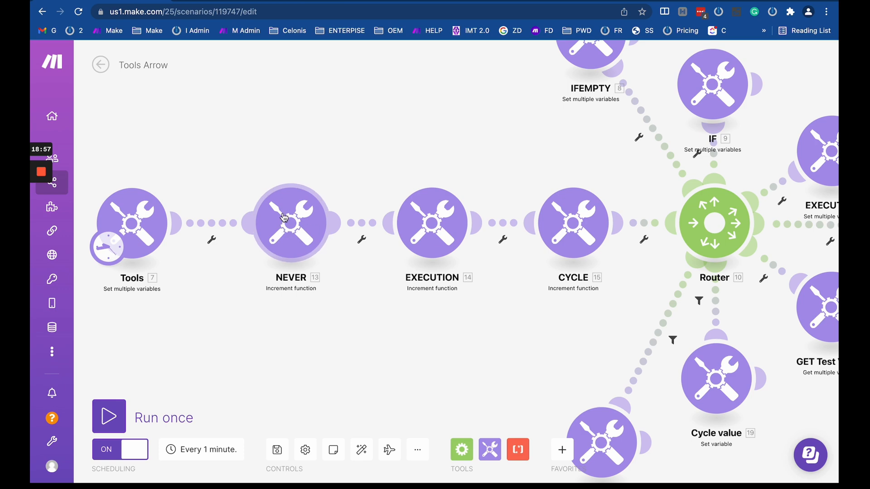
pyautogui.click(104, 69)
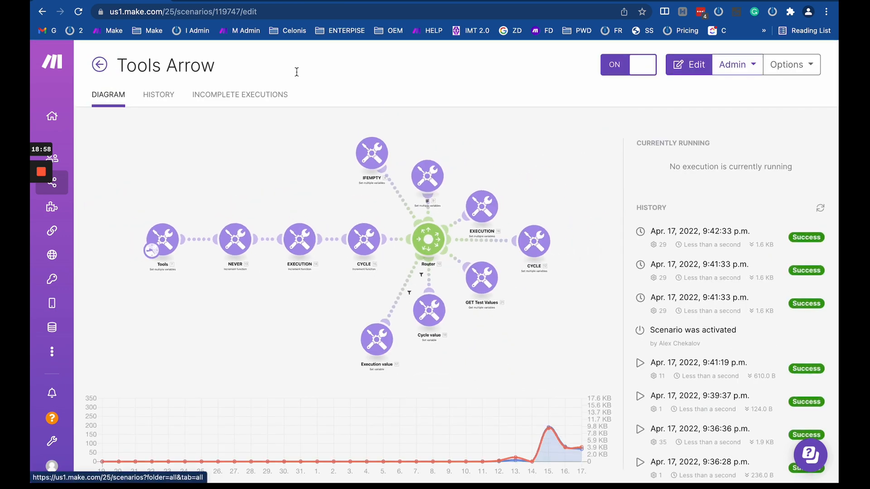
pyautogui.click(716, 237)
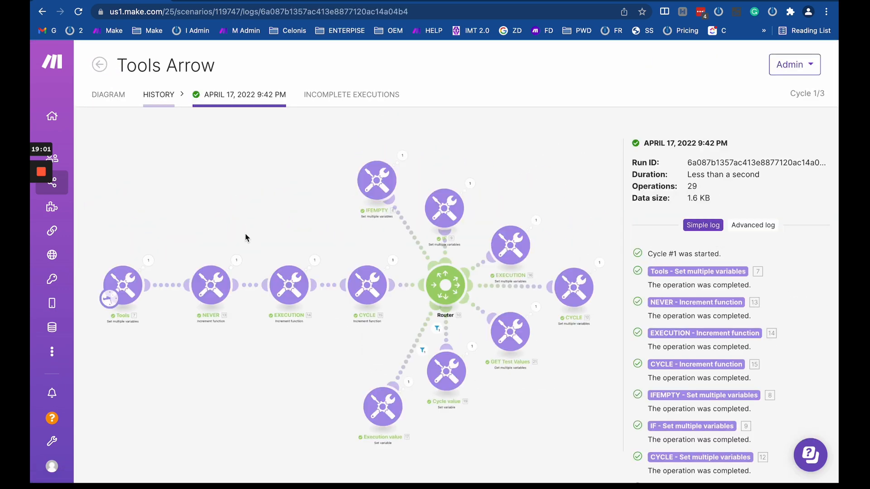
pyautogui.scroll(5, 229, 304)
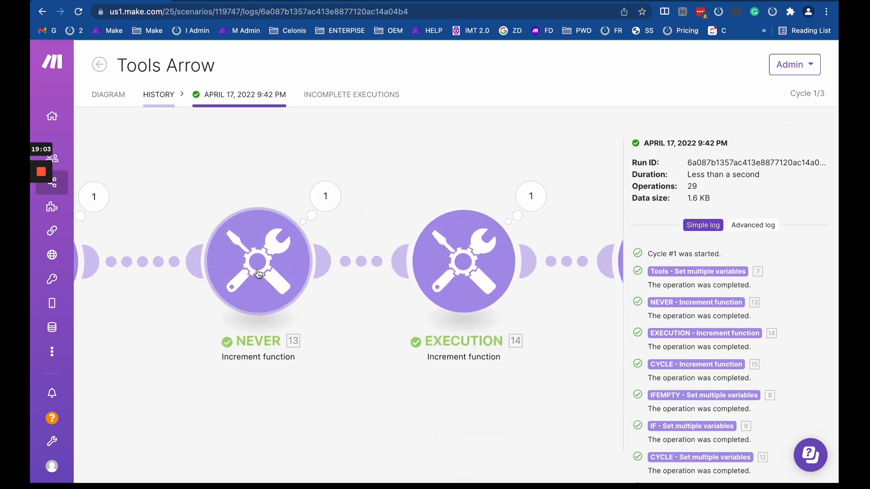
pyautogui.click(339, 197)
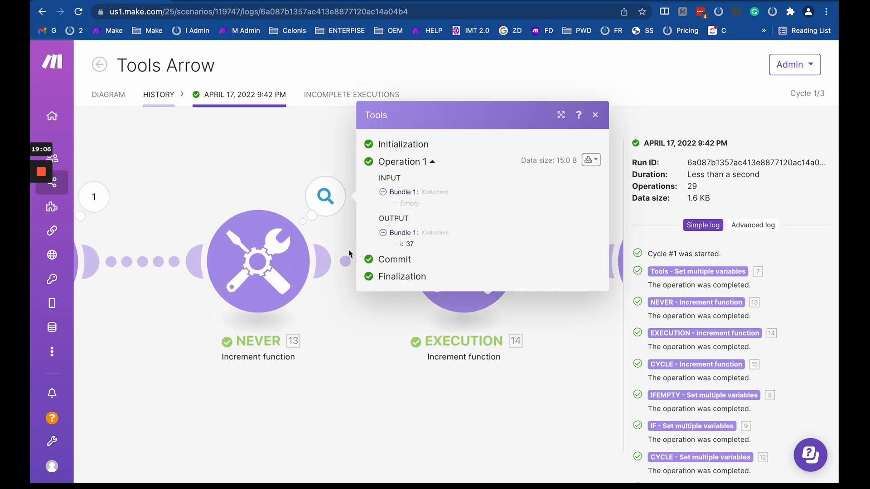
pyautogui.doubleClick(410, 244)
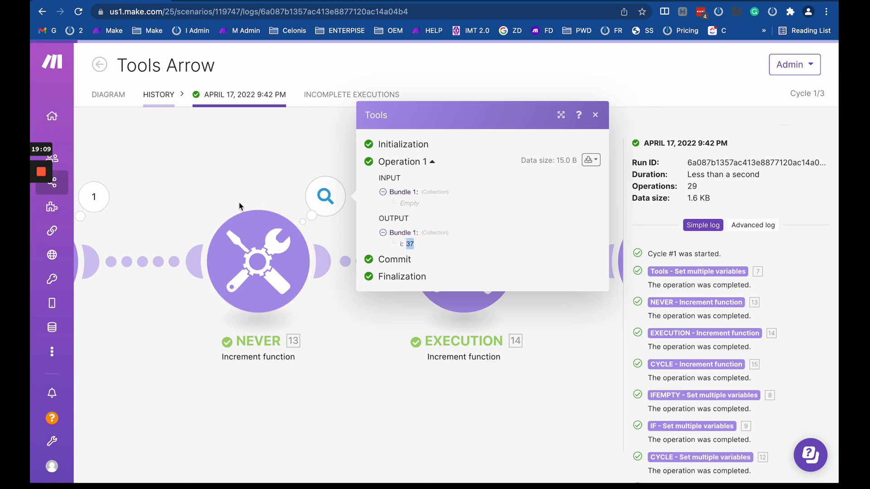
pyautogui.click(113, 103)
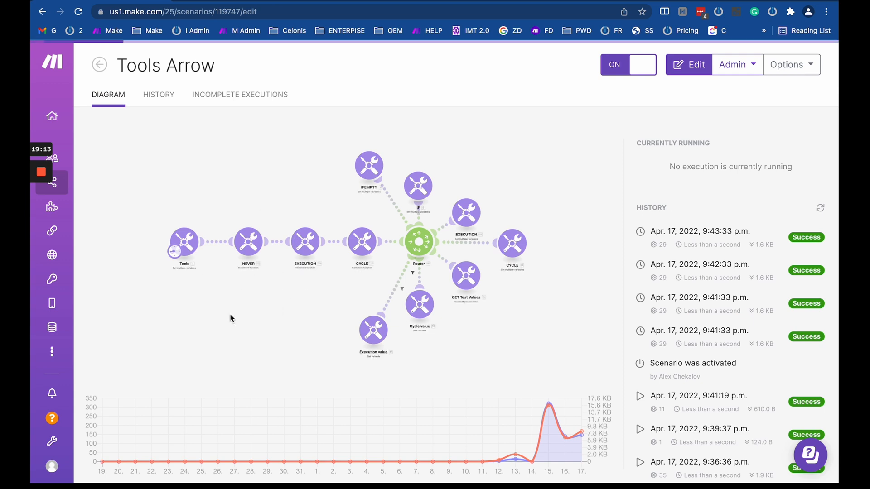
# Step: Open the scenario in the editor and check the Reset a value setting of the NEVER, EXECUTION and CYCLE increment modules
pyautogui.click(219, 268)
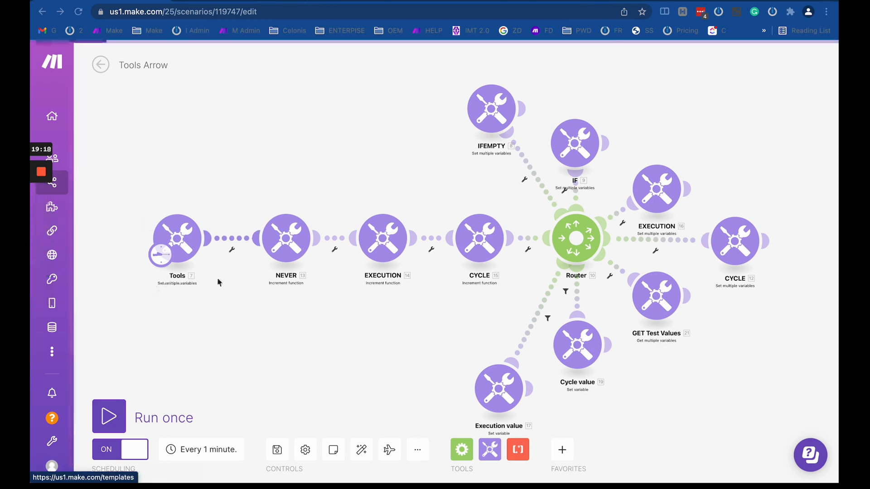
pyautogui.click(299, 244)
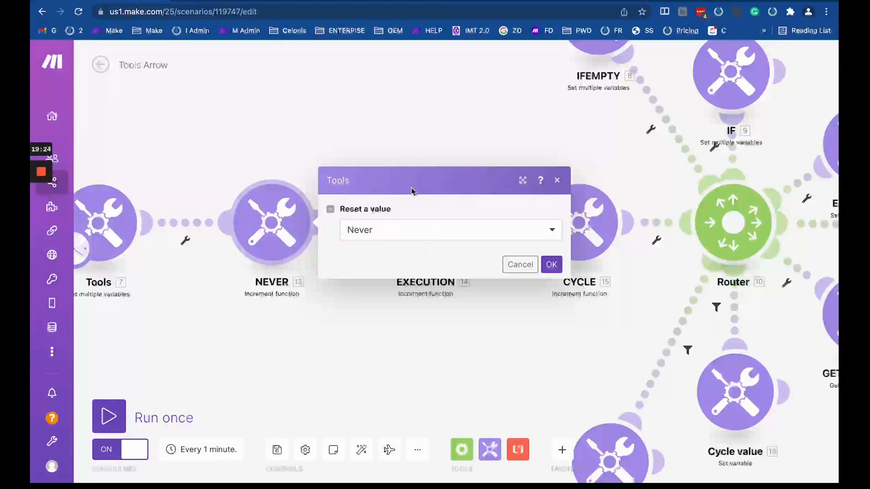
pyautogui.click(348, 337)
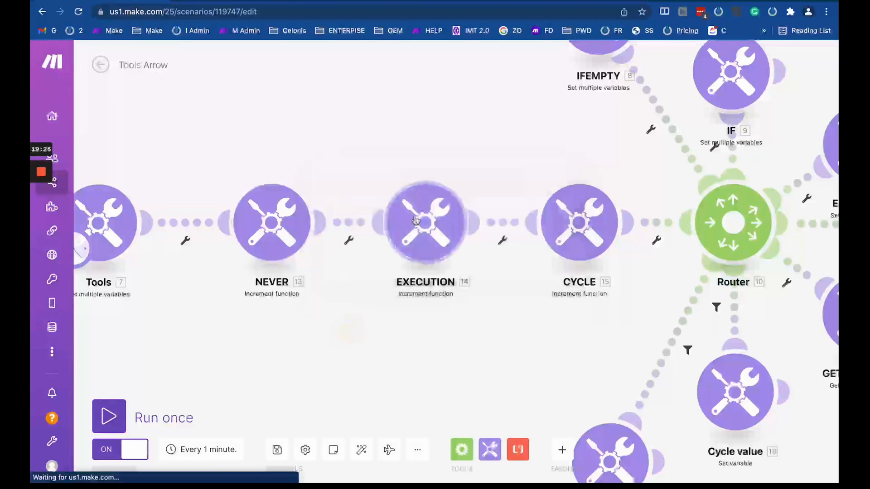
pyautogui.click(429, 245)
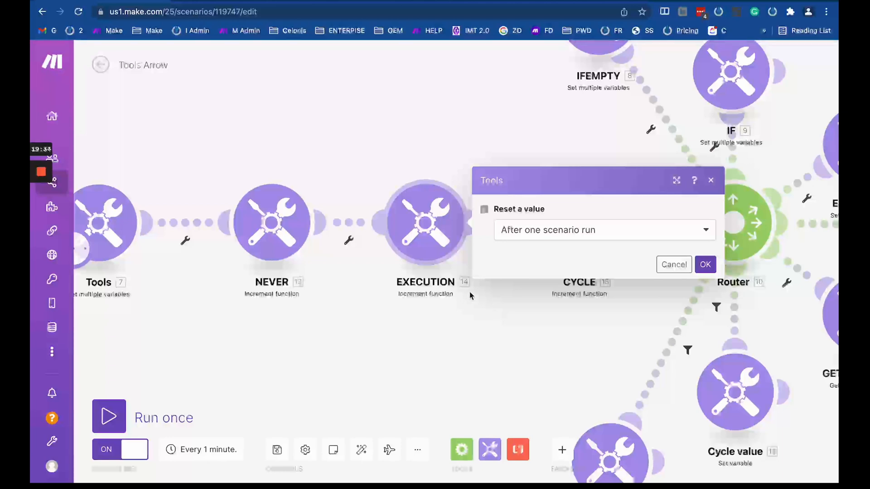
pyautogui.click(498, 305)
pyautogui.click(579, 222)
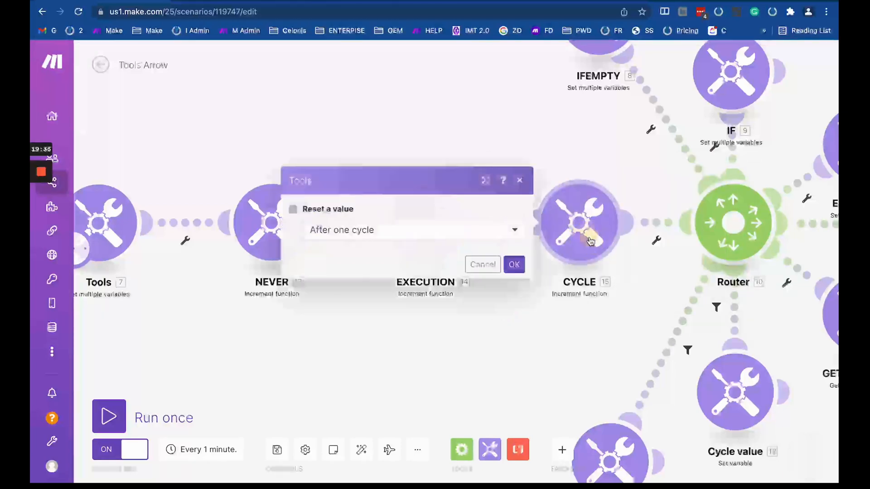
pyautogui.moveTo(578, 357); pyautogui.dragTo(342, 348)
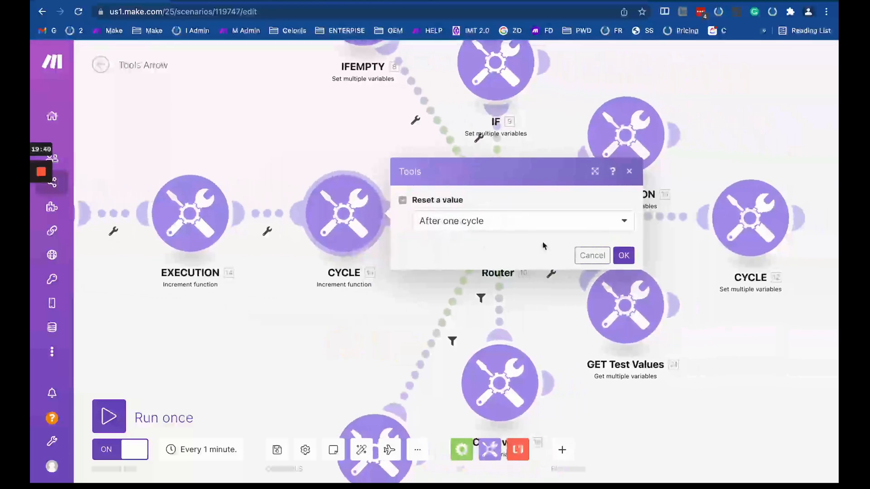
pyautogui.click(302, 321)
pyautogui.moveTo(302, 321); pyautogui.dragTo(495, 326)
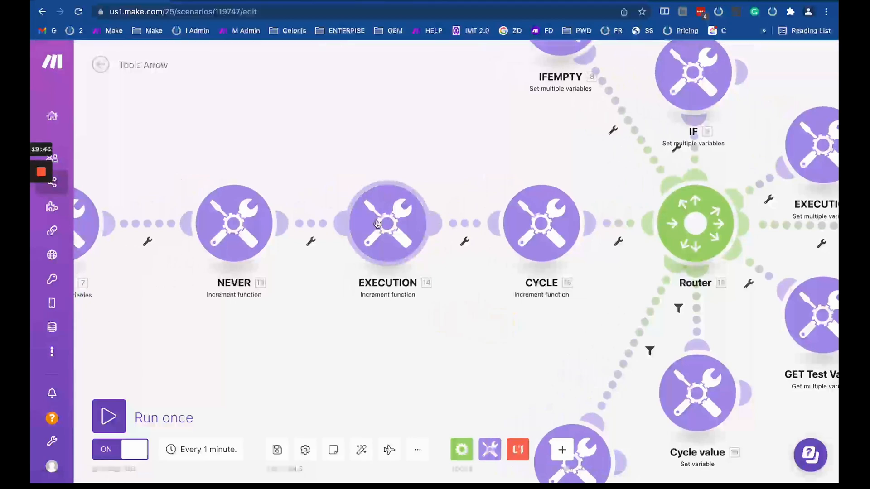
# Step: Recheck the reset options of the EXECUTION and CYCLE increment modules without changing them
pyautogui.click(397, 230)
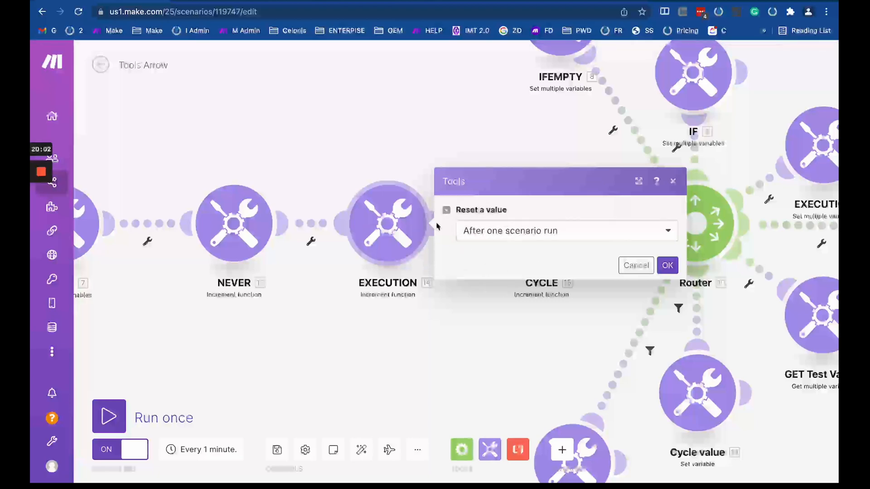
pyautogui.click(367, 135)
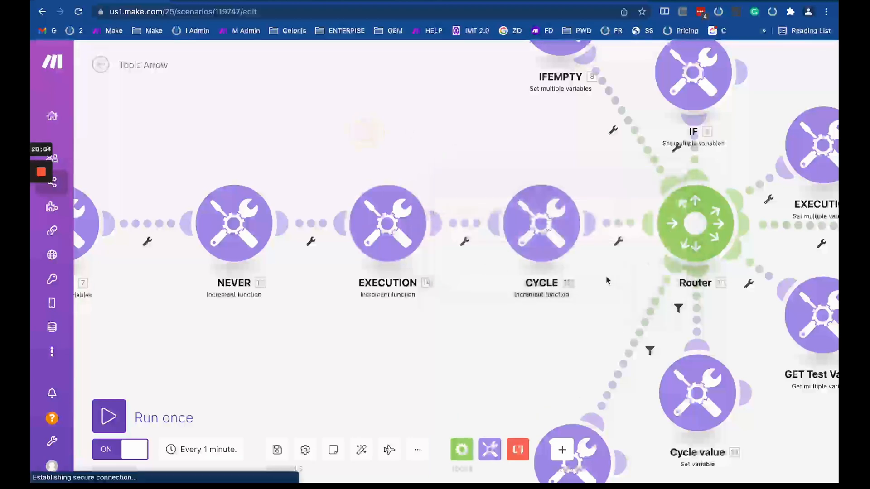
pyautogui.click(541, 219)
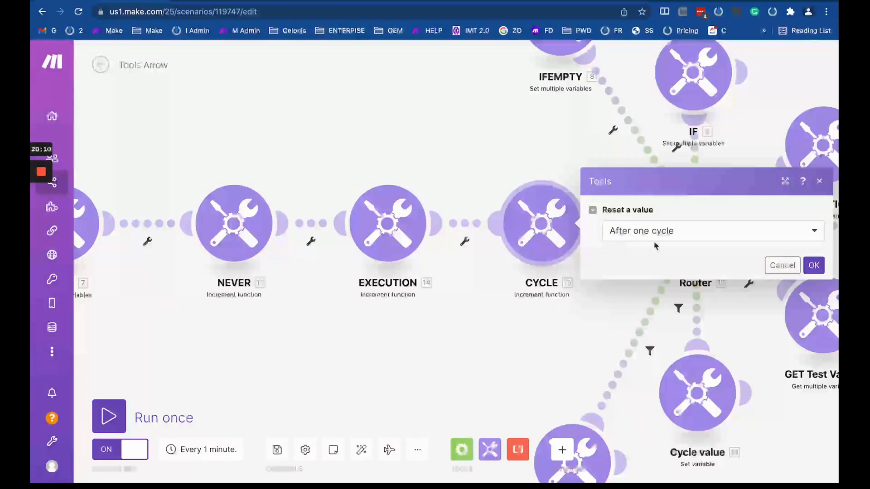
pyautogui.click(335, 122)
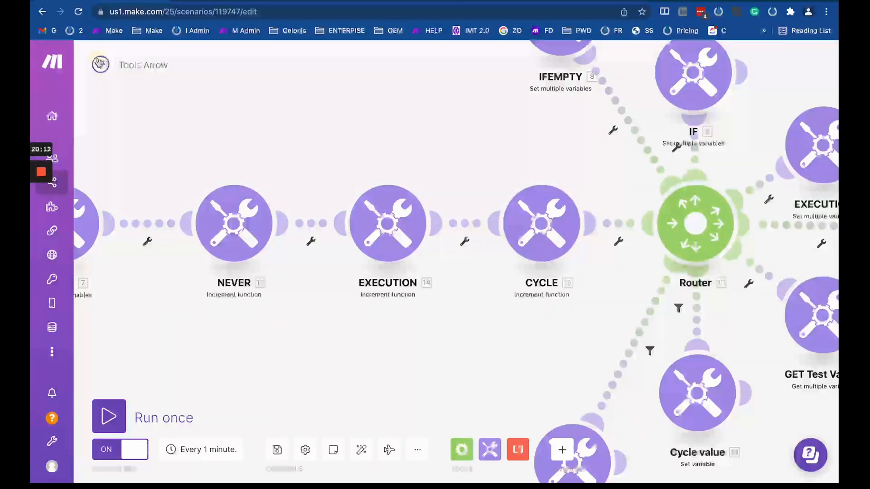
# Step: Leave the editor, open the 9:44 PM run from the history, and view its second and third cycles
pyautogui.click(101, 64)
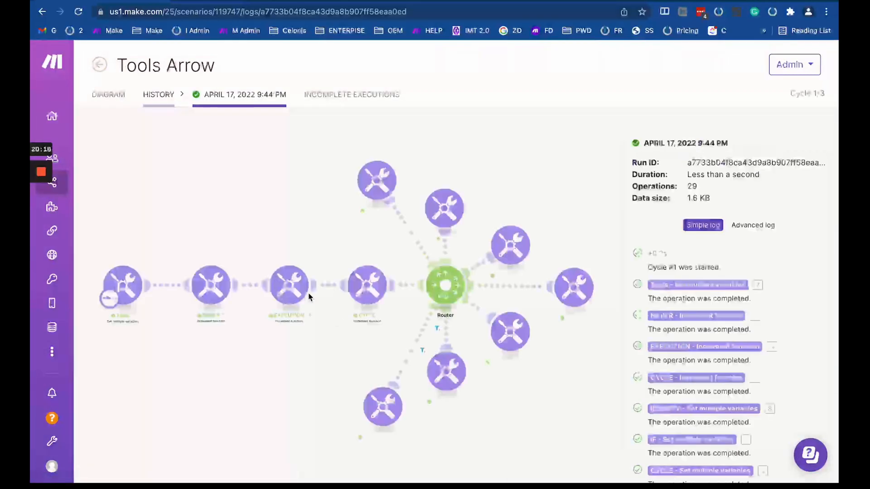
pyautogui.scroll(3, 193, 282)
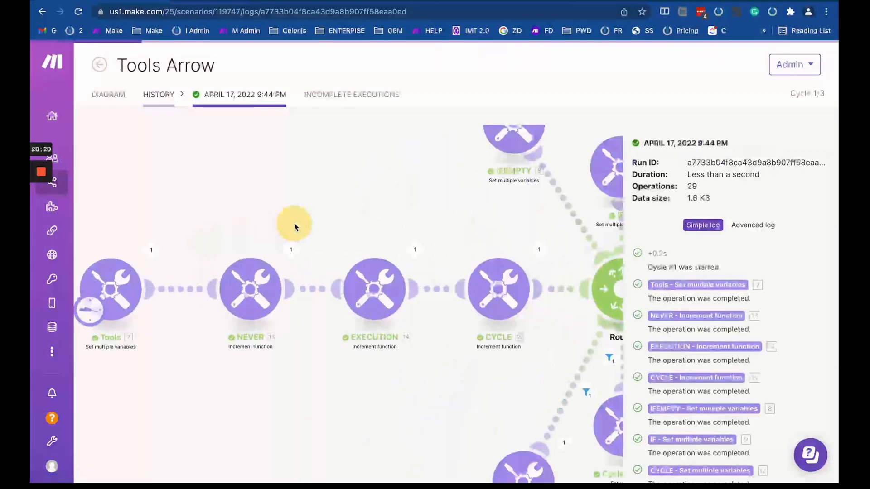
pyautogui.moveTo(294, 227); pyautogui.dragTo(388, 209)
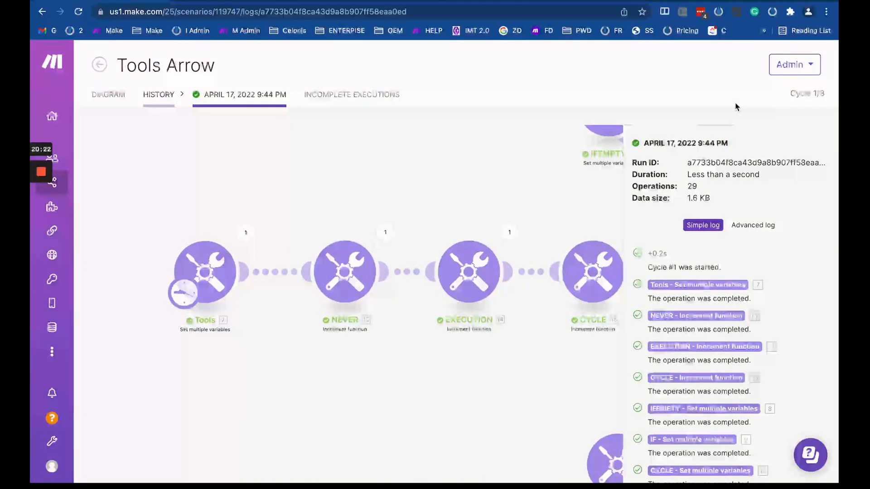
pyautogui.click(818, 93)
pyautogui.click(792, 133)
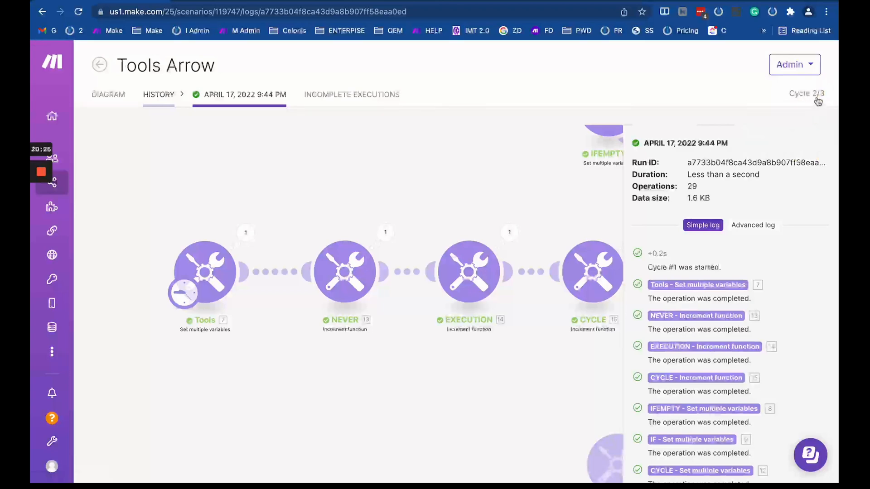
pyautogui.click(817, 97)
pyautogui.click(791, 150)
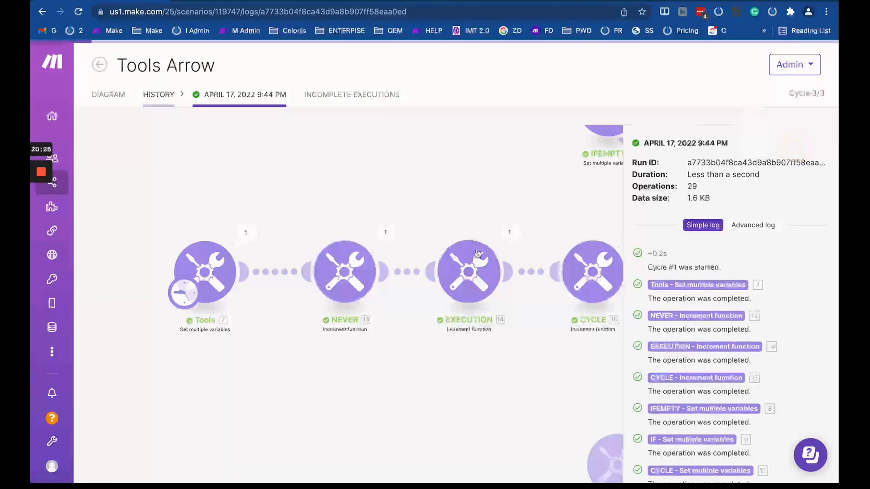
pyautogui.moveTo(339, 207); pyautogui.dragTo(275, 194)
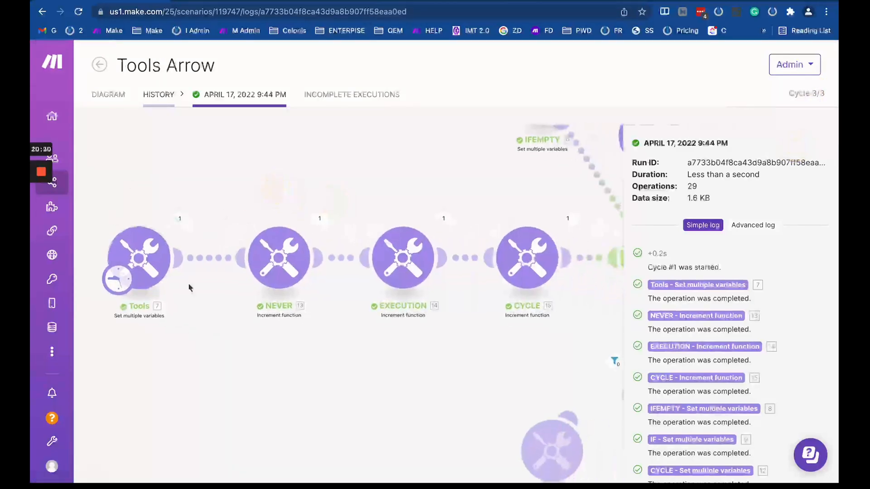
# Step: Switch the run back to Cycle 1/3 and inspect the NEVER increment module's output bundle
pyautogui.moveTo(167, 226)
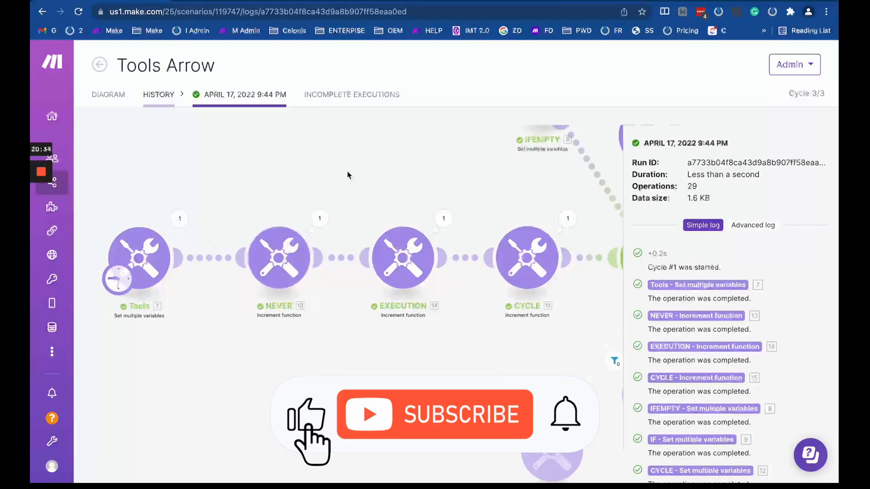
pyautogui.click(806, 94)
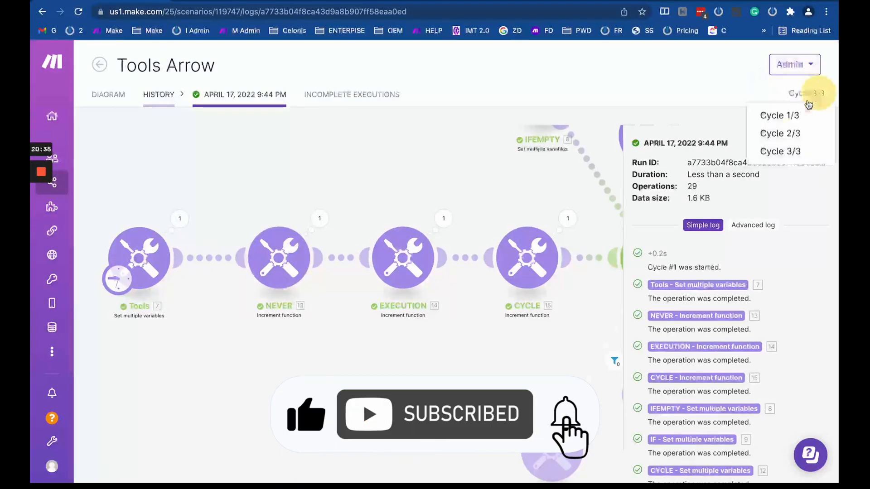
pyautogui.click(787, 114)
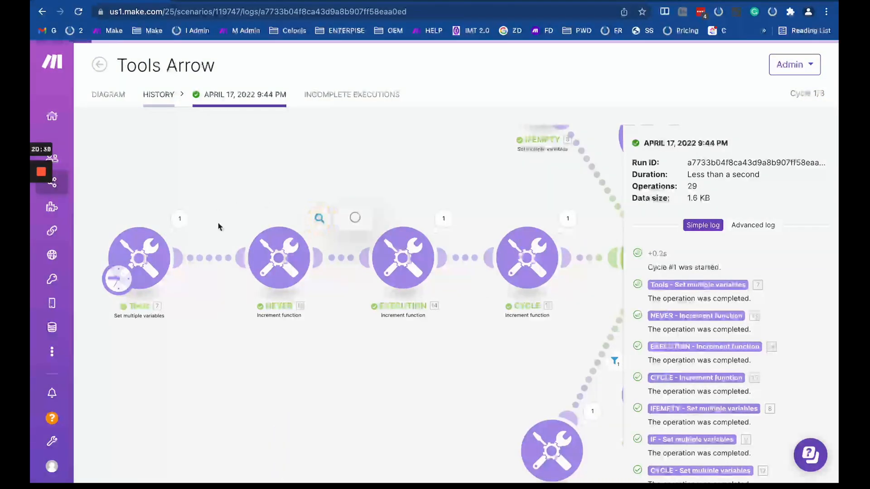
pyautogui.click(319, 218)
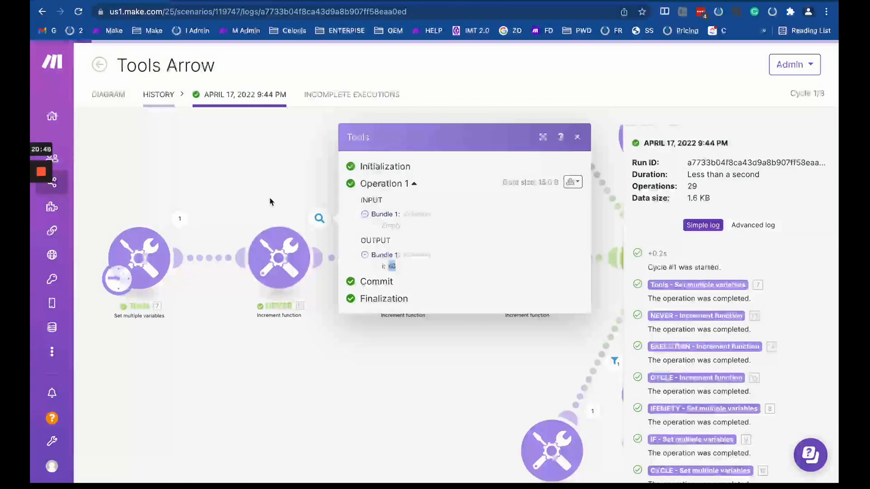
pyautogui.click(222, 221)
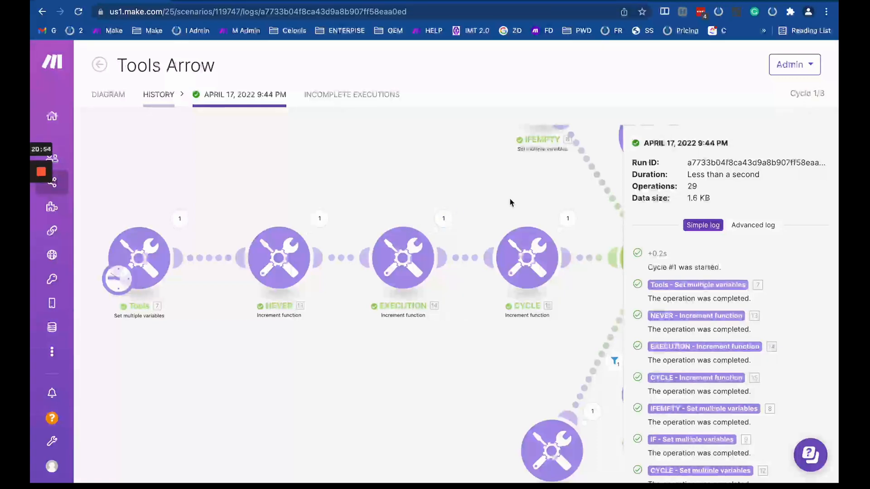
# Step: Inspect the EXECUTION increment module's output value in the first cycle of the run
pyautogui.click(443, 219)
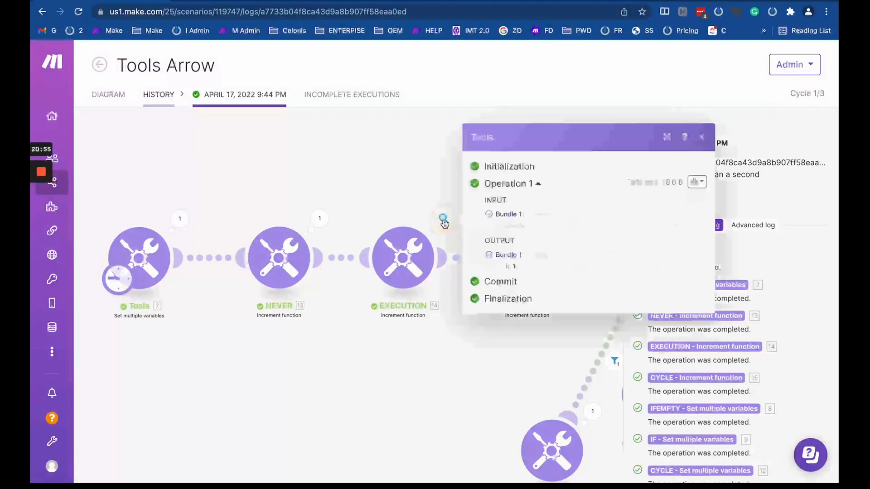
pyautogui.doubleClick(514, 267)
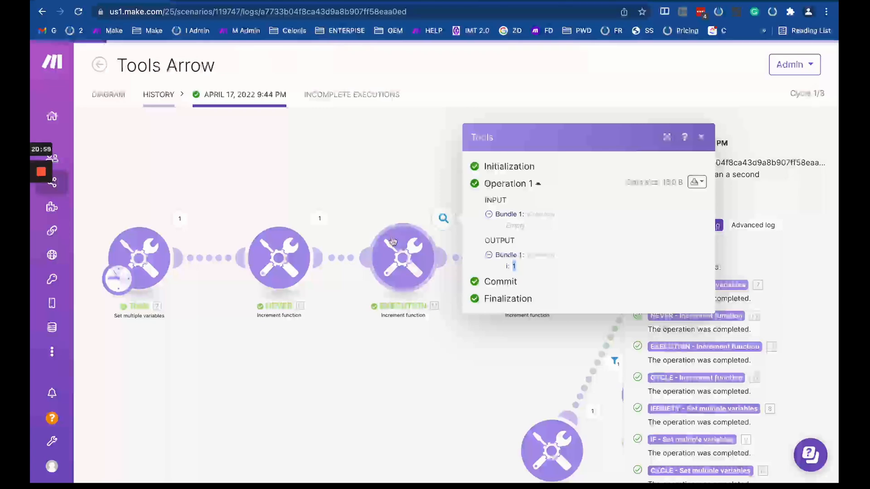
pyautogui.click(398, 194)
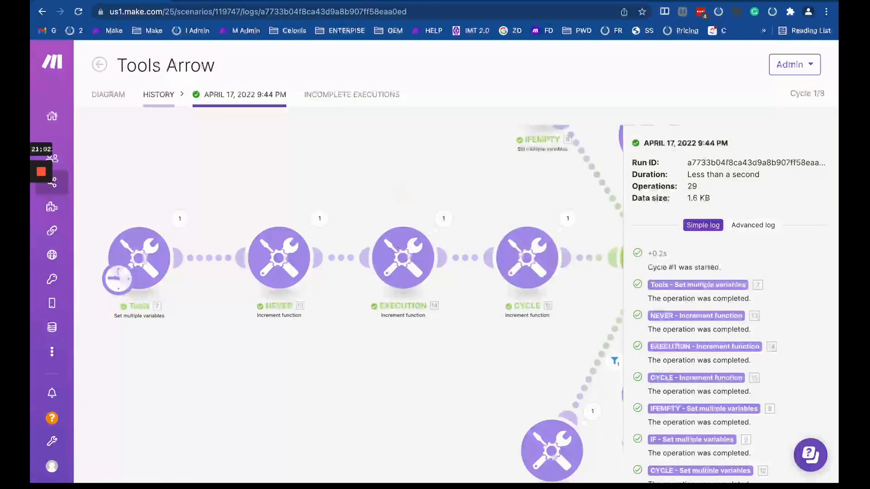
# Step: View Cycle 2/3 and Cycle 3/3 and compare the EXECUTION increment module's output bundle in each
pyautogui.click(803, 93)
pyautogui.click(777, 134)
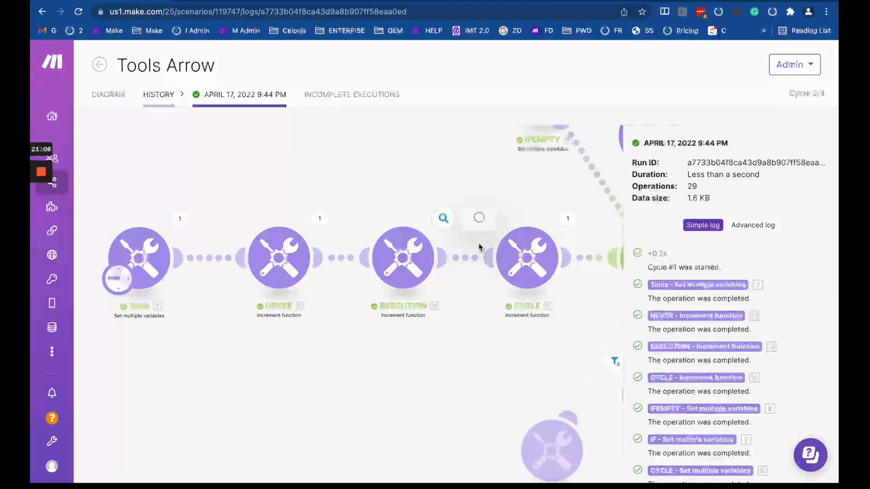
pyautogui.click(415, 259)
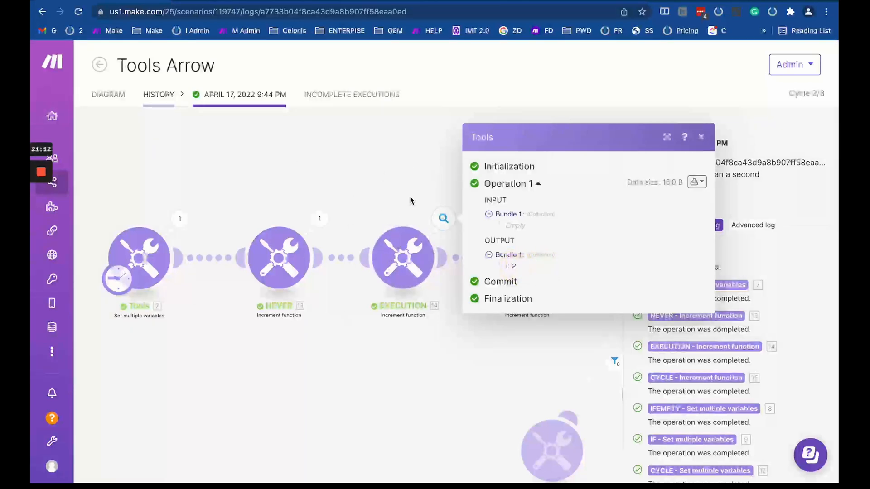
pyautogui.click(820, 93)
pyautogui.click(786, 152)
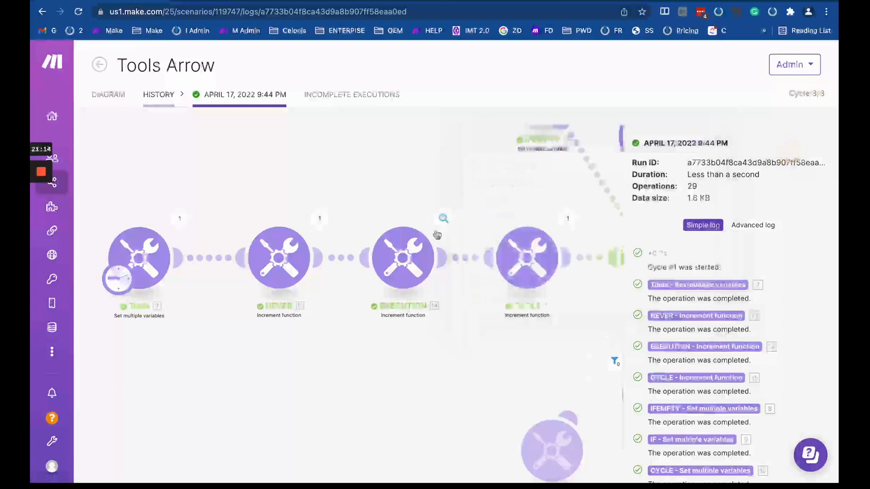
pyautogui.click(445, 219)
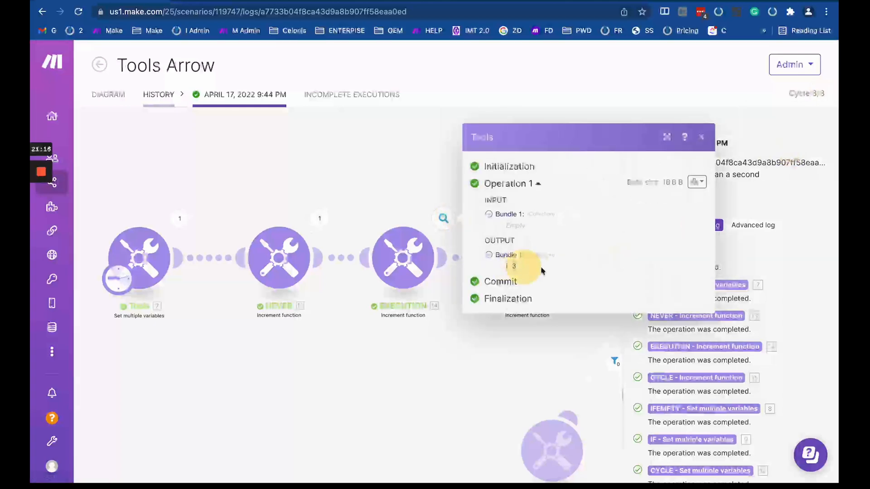
pyautogui.click(456, 338)
# Step: Inspect the CYCLE increment module's output value in Cycle 3/3 and close its result details
pyautogui.moveTo(514, 213); pyautogui.dragTo(369, 229)
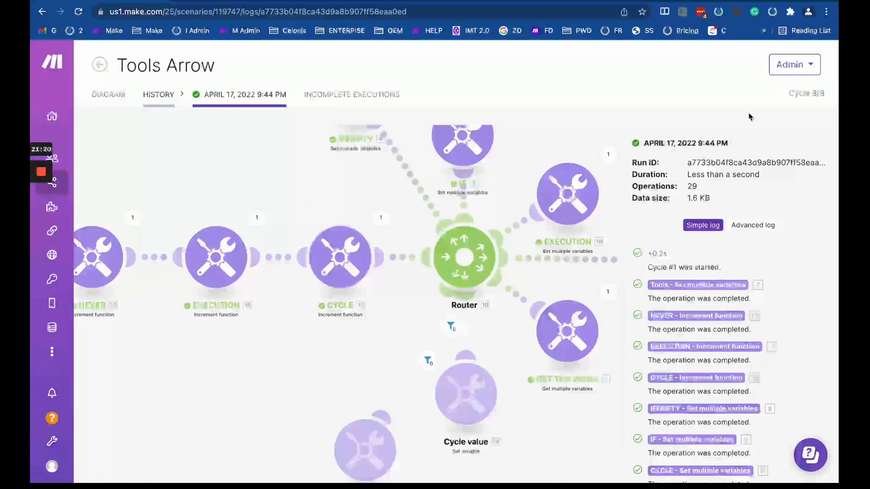
pyautogui.click(381, 218)
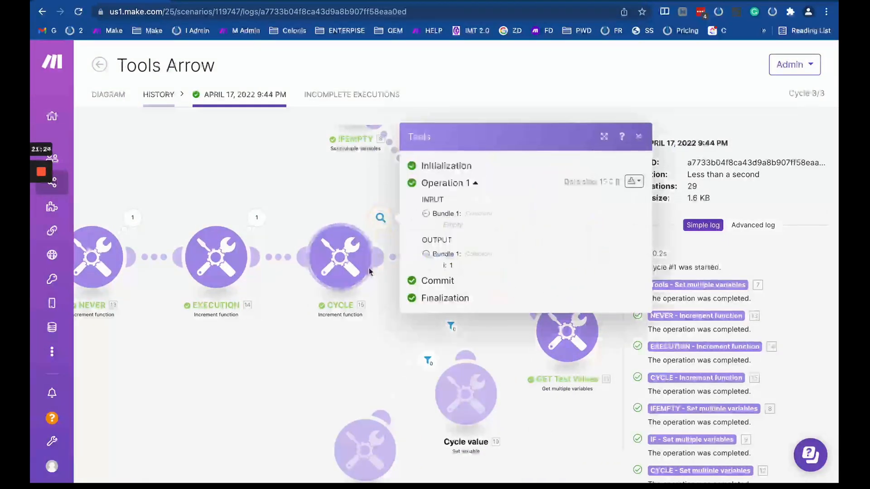
pyautogui.moveTo(447, 266); pyautogui.dragTo(514, 267)
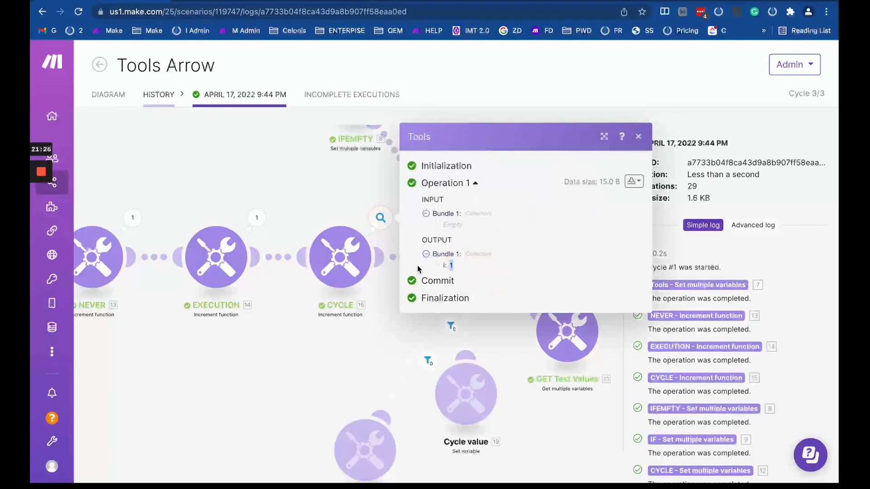
pyautogui.click(457, 265)
pyautogui.moveTo(441, 265); pyautogui.dragTo(503, 267)
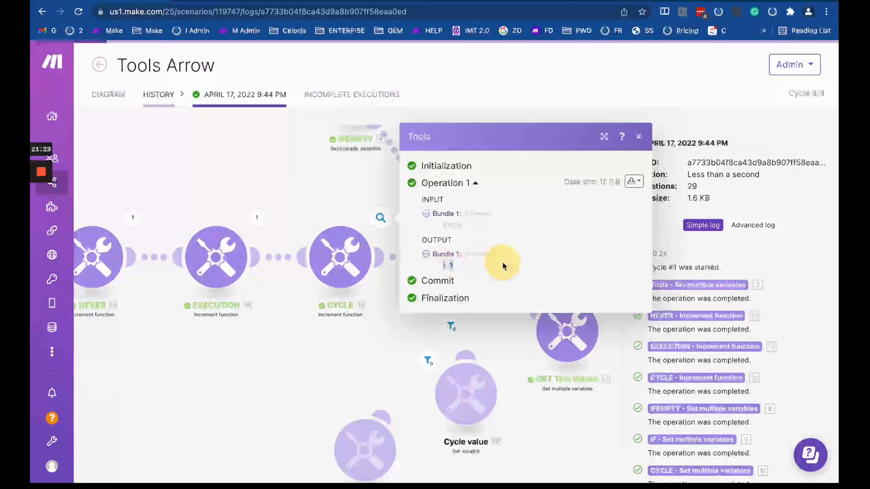
pyautogui.click(461, 263)
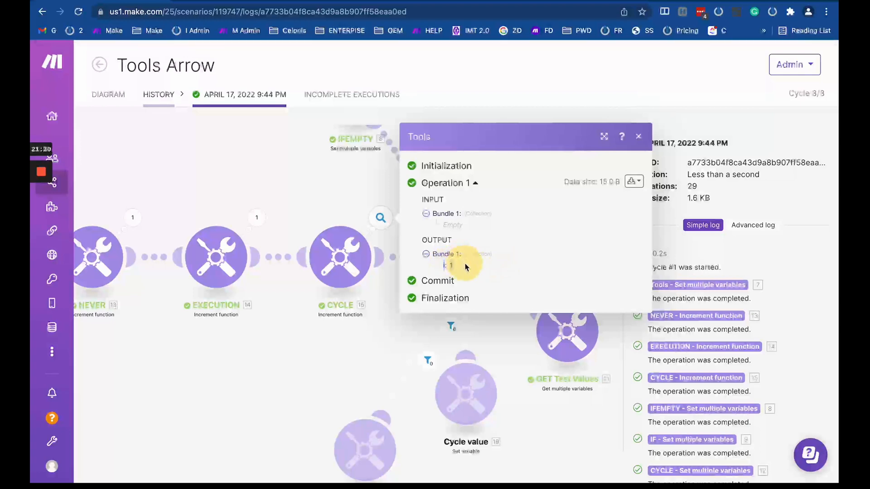
pyautogui.click(304, 220)
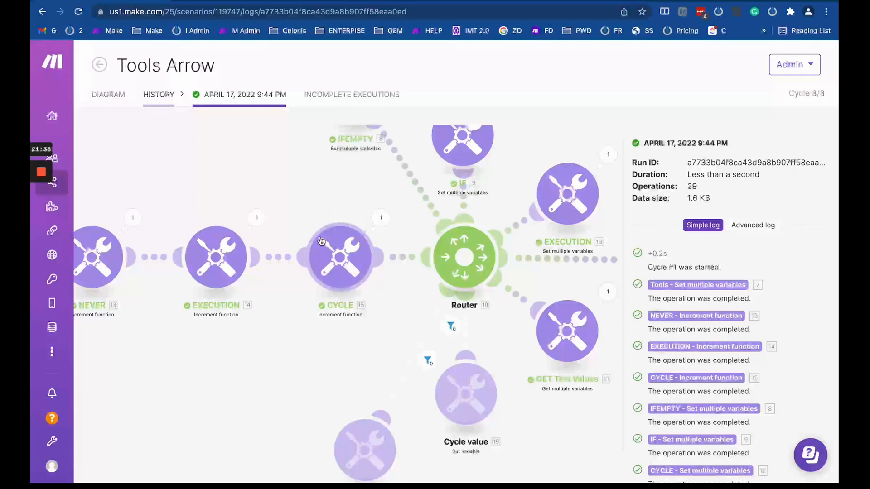
# Step: Inspect the CYCLE increment module's output bundle in Cycle 3/3, check the run's list of cycles and close the details
pyautogui.click(380, 218)
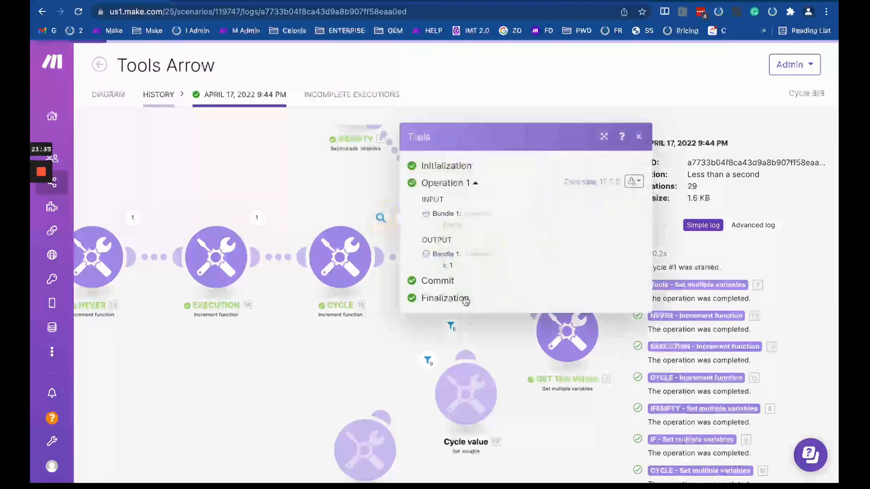
pyautogui.click(470, 261)
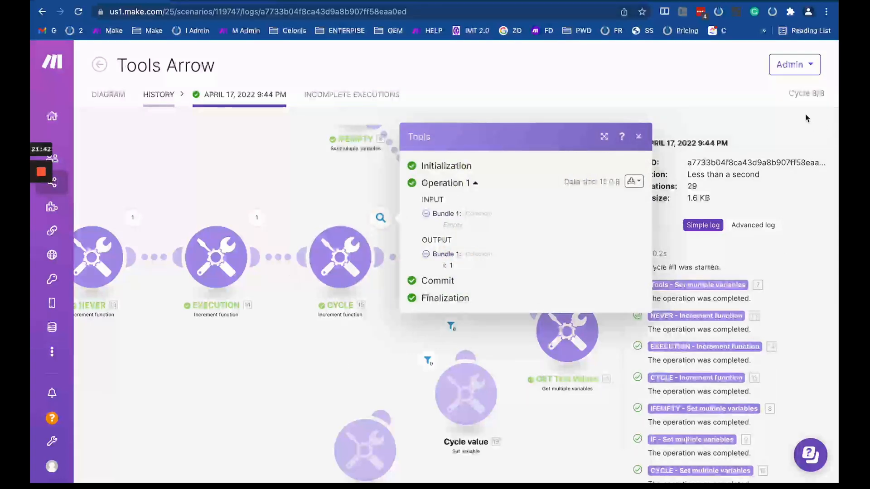
pyautogui.click(797, 93)
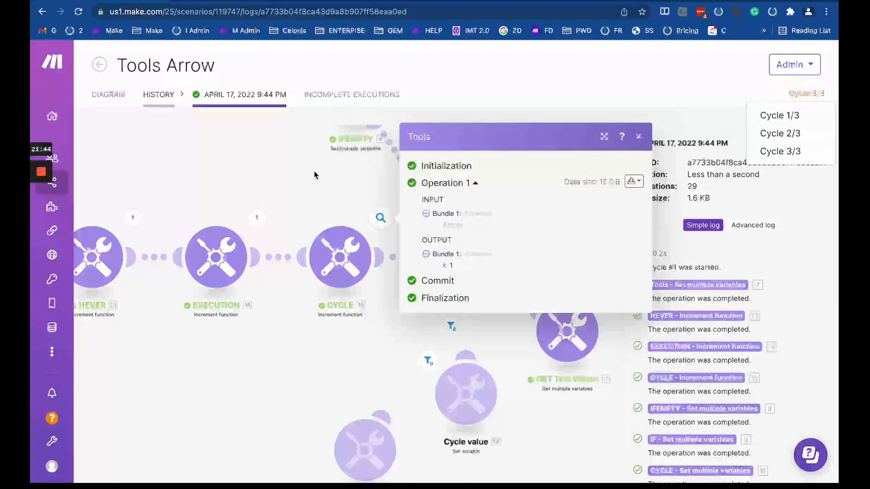
pyautogui.moveTo(314, 172); pyautogui.dragTo(491, 198)
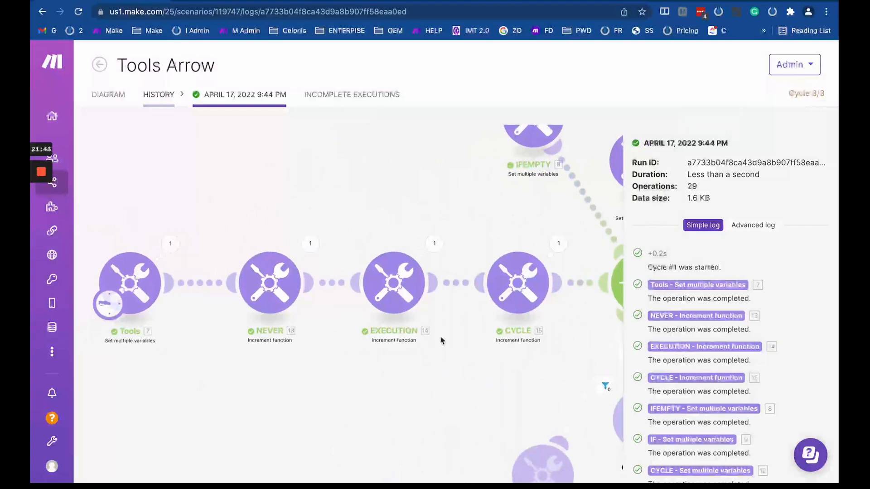
pyautogui.moveTo(374, 230); pyautogui.dragTo(292, 227)
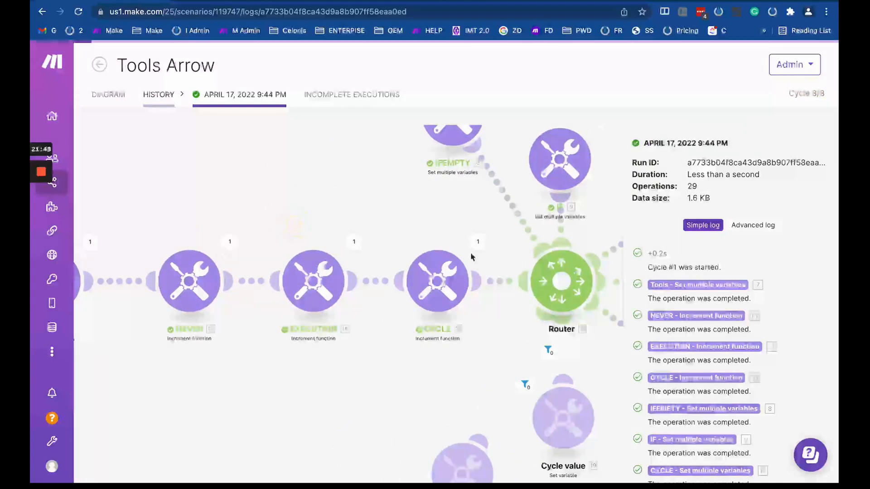
pyautogui.moveTo(241, 351); pyautogui.dragTo(323, 351)
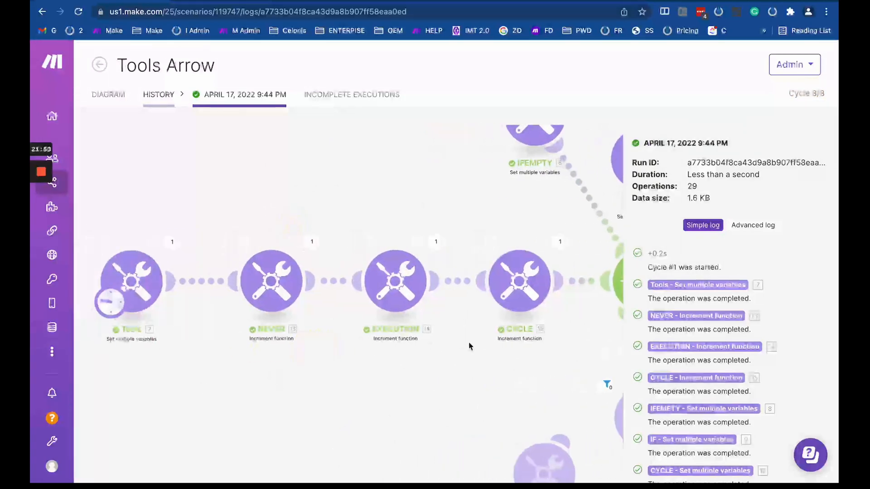
pyautogui.moveTo(146, 258)
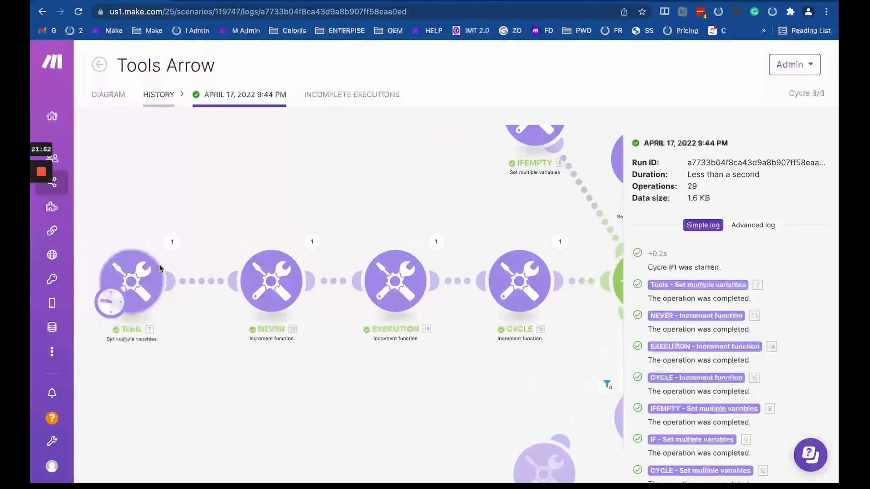
pyautogui.scroll(2, 159, 317)
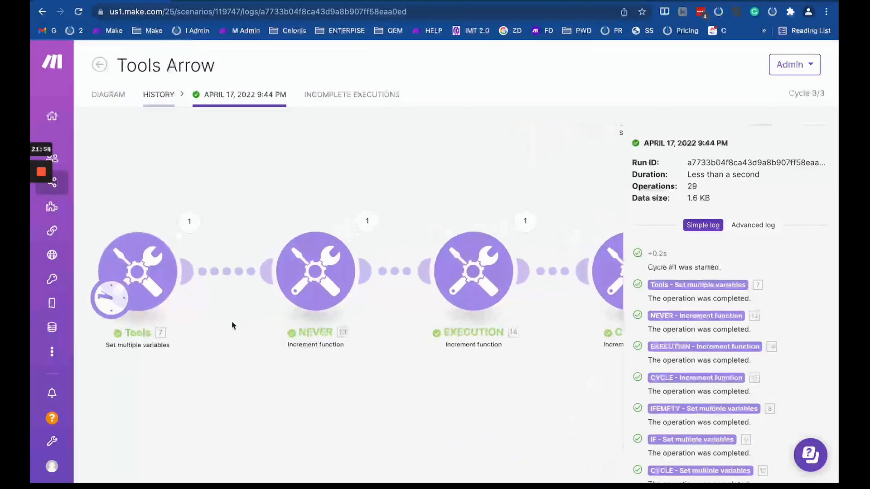
pyautogui.moveTo(247, 349); pyautogui.dragTo(139, 320)
pyautogui.scroll(-3, 485, 365)
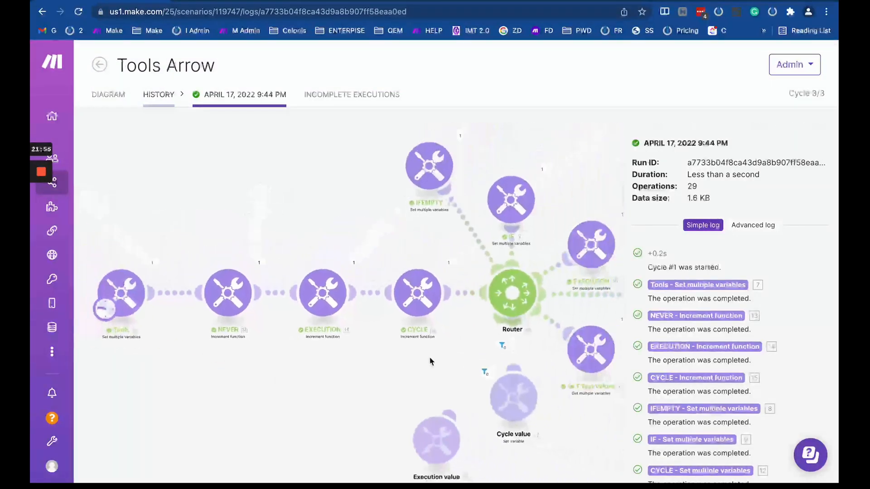
# Step: Open the scenario in the editor and review the EXECUTION set multiple variables module's variables and variable lifetime
pyautogui.click(108, 96)
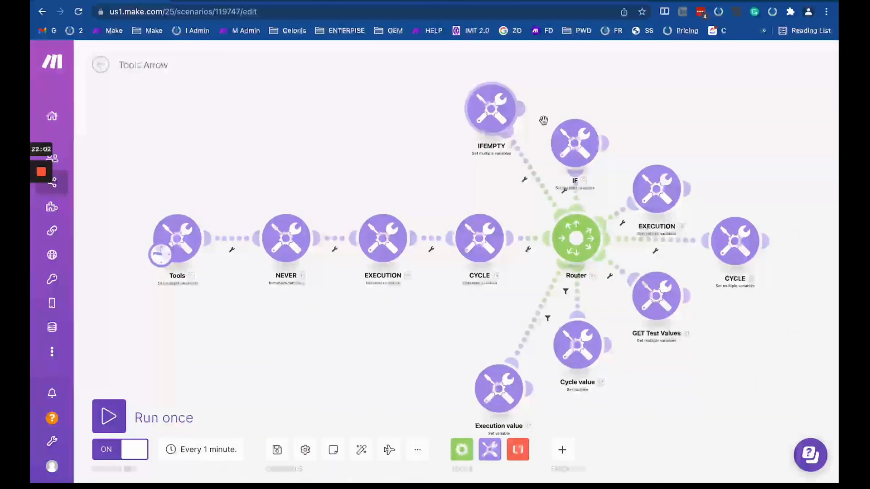
pyautogui.moveTo(452, 126); pyautogui.dragTo(316, 147)
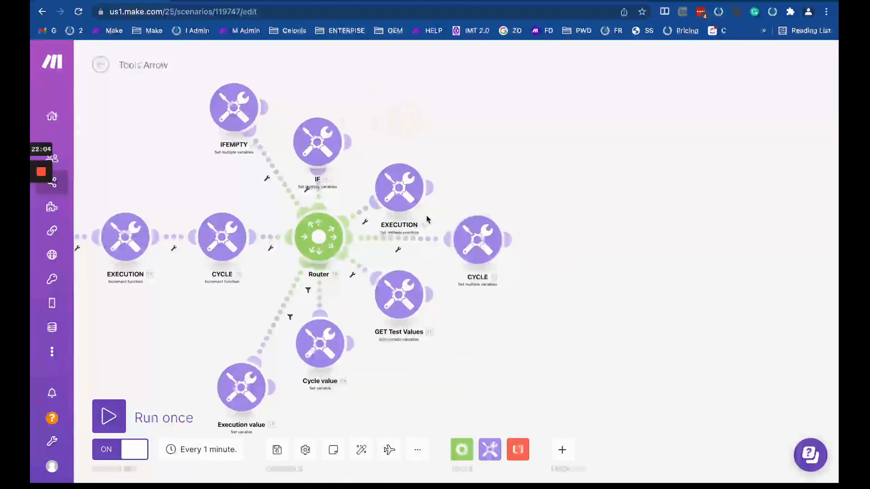
pyautogui.scroll(2, 494, 254)
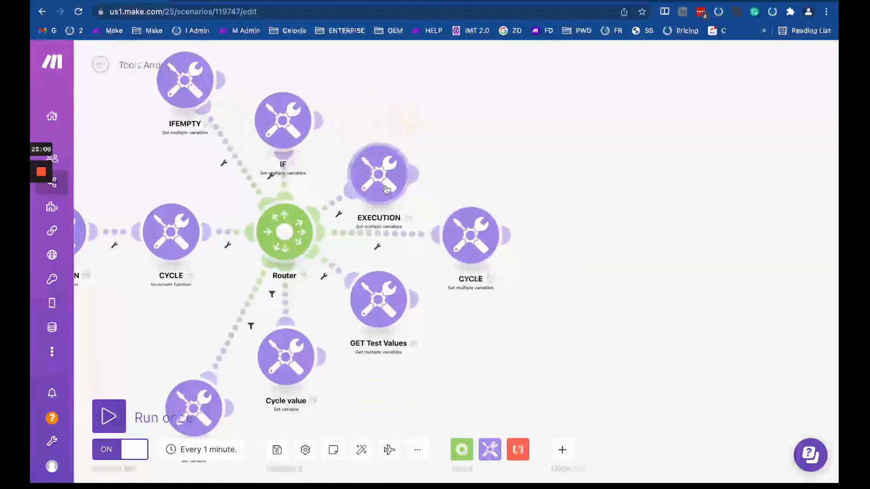
pyautogui.click(386, 190)
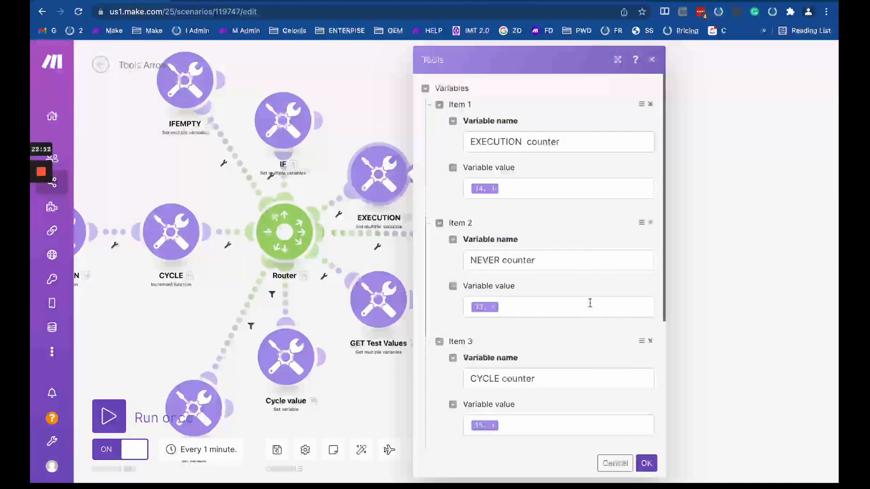
pyautogui.scroll(-4, 590, 303)
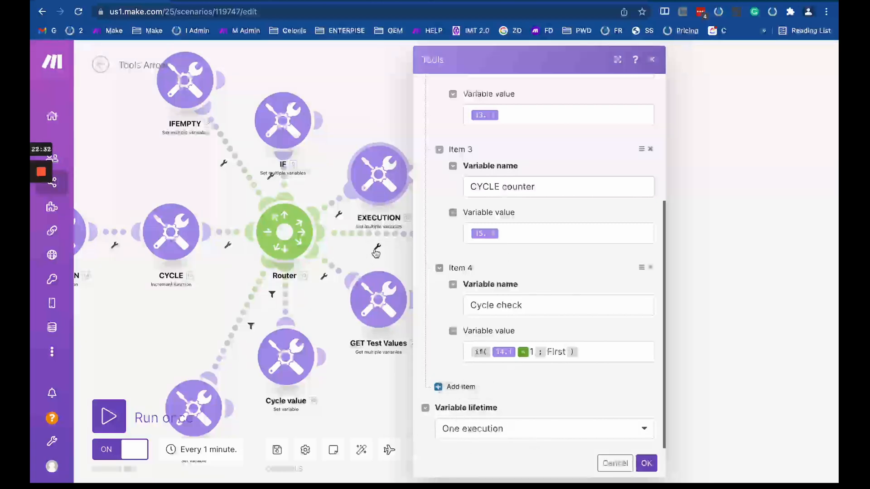
# Step: Open the CYCLE set multiple variables module's settings and review its four variables and variable lifetime
pyautogui.click(351, 242)
pyautogui.click(470, 233)
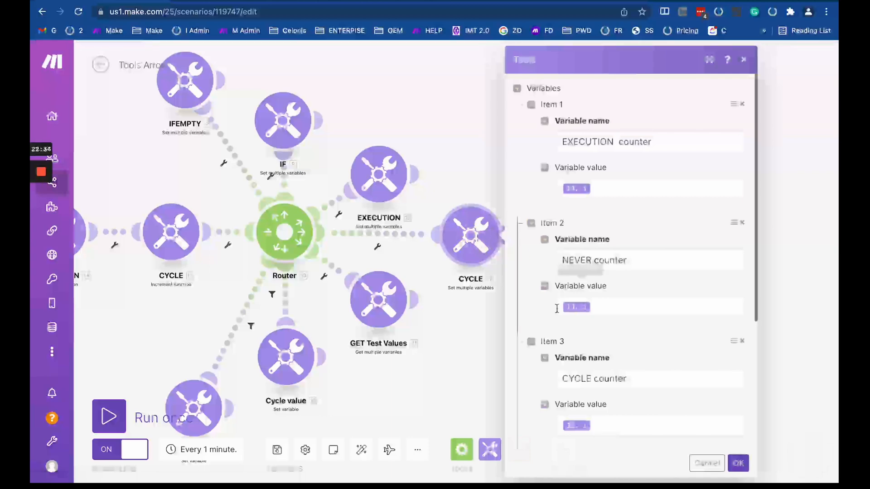
pyautogui.scroll(-5, 558, 344)
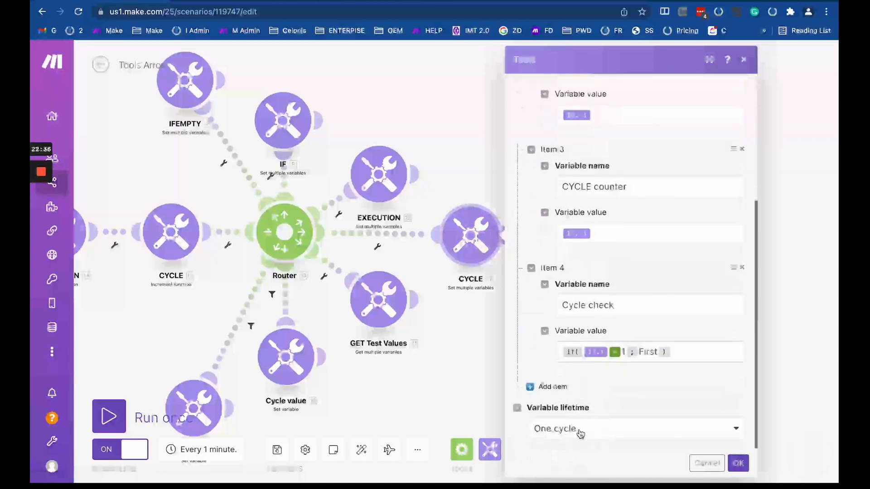
pyautogui.scroll(5, 563, 343)
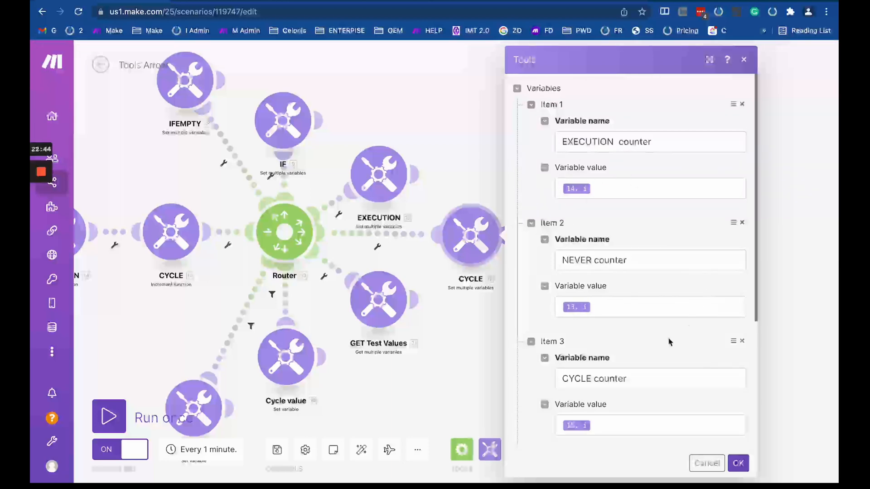
pyautogui.scroll(-4, 630, 361)
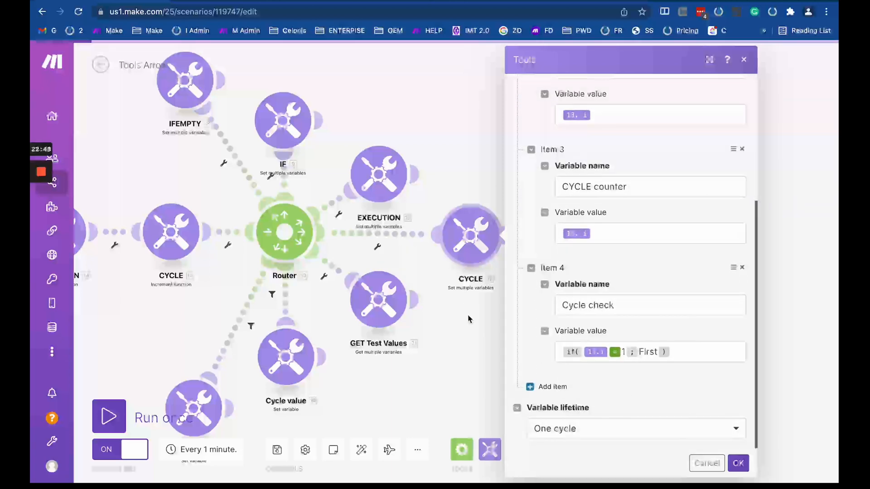
# Step: Close the module settings, leave the scenario editor and open the Apr. 17, 2022, 9:47:33 p.m. run from the history
pyautogui.moveTo(449, 324)
pyautogui.mouseDown()
pyautogui.moveTo(548, 241)
pyautogui.moveTo(570, 207)
pyautogui.mouseUp()
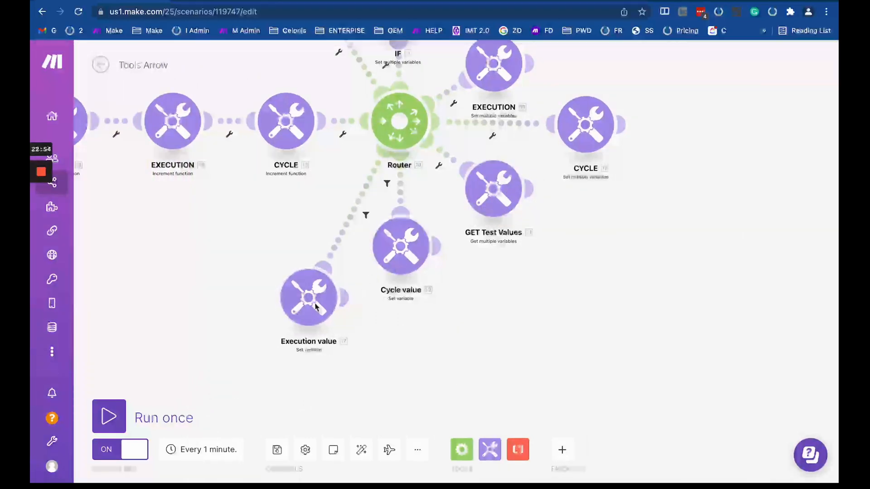
pyautogui.moveTo(445, 194); pyautogui.dragTo(400, 324)
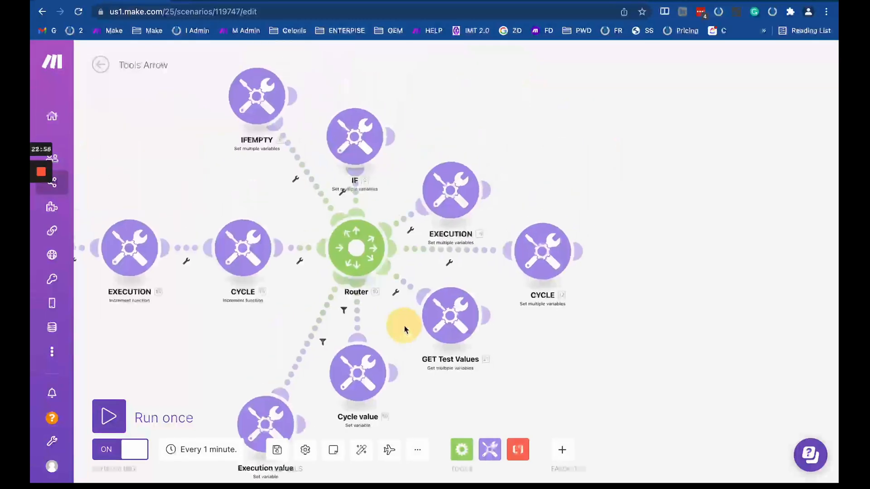
pyautogui.click(100, 66)
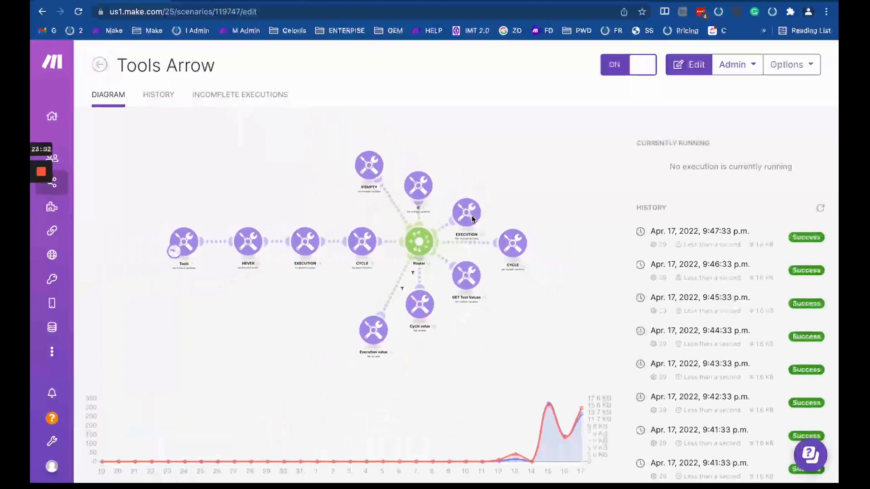
pyautogui.click(684, 239)
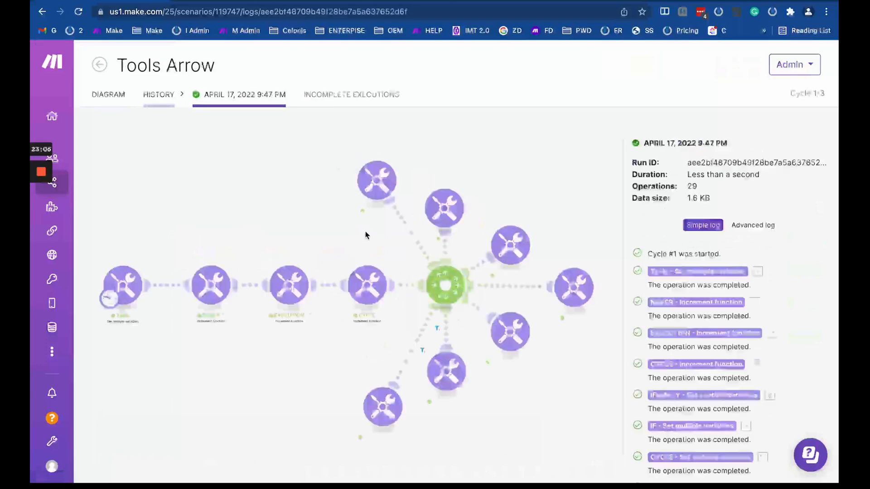
# Step: Inspect the EXECUTION set multiple variables module in Cycle 1/3 and expand the mappings of all four variables
pyautogui.scroll(5, 546, 265)
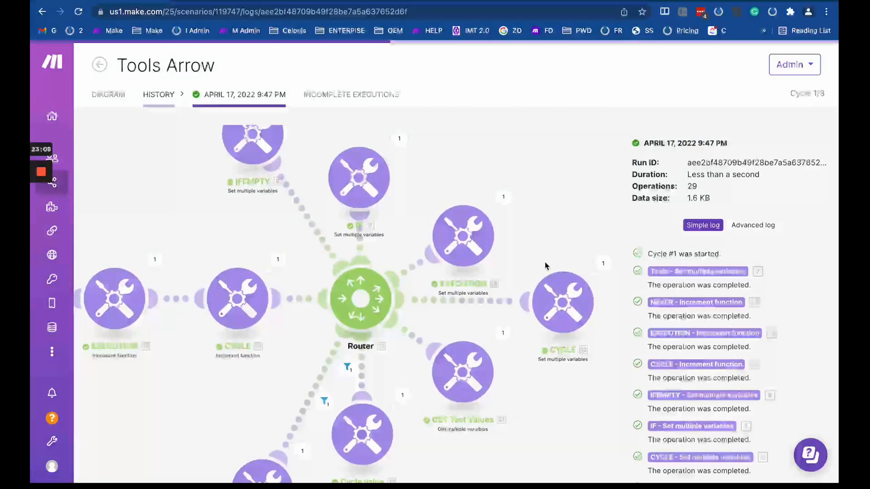
pyautogui.moveTo(545, 266); pyautogui.dragTo(416, 258)
pyautogui.click(375, 190)
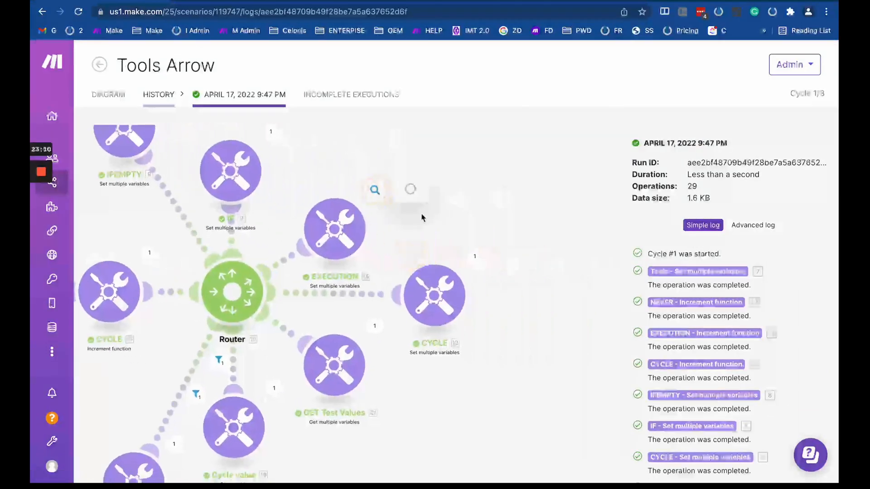
pyautogui.click(328, 235)
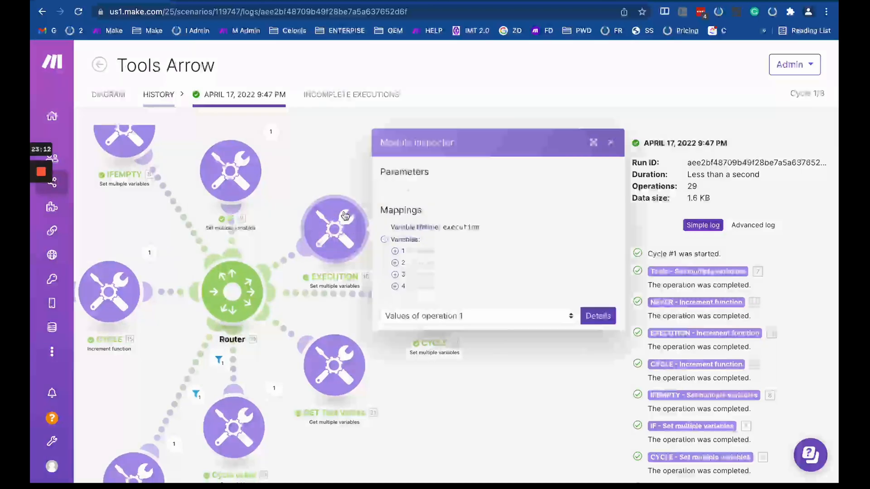
pyautogui.click(395, 252)
pyautogui.click(394, 263)
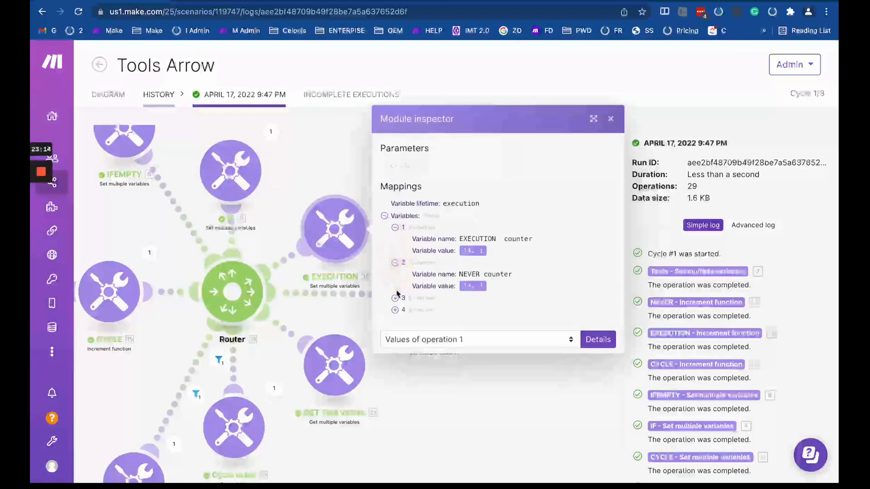
pyautogui.click(396, 312)
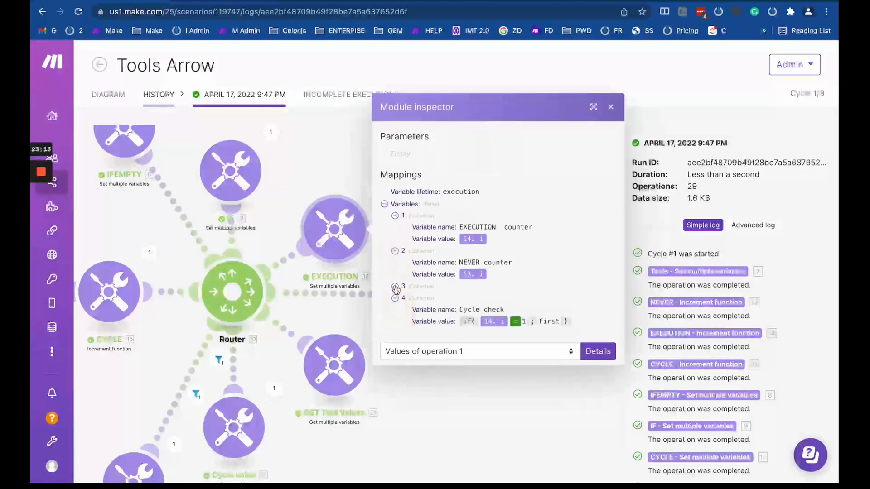
pyautogui.click(395, 298)
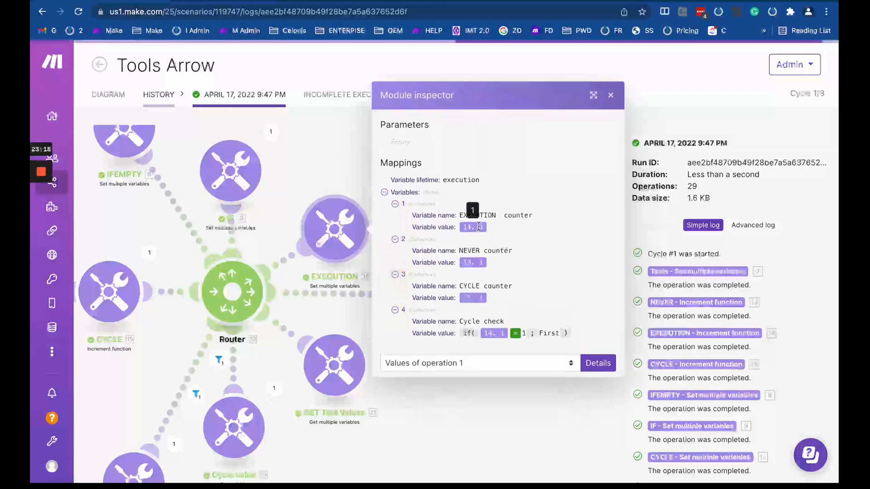
pyautogui.click(526, 215)
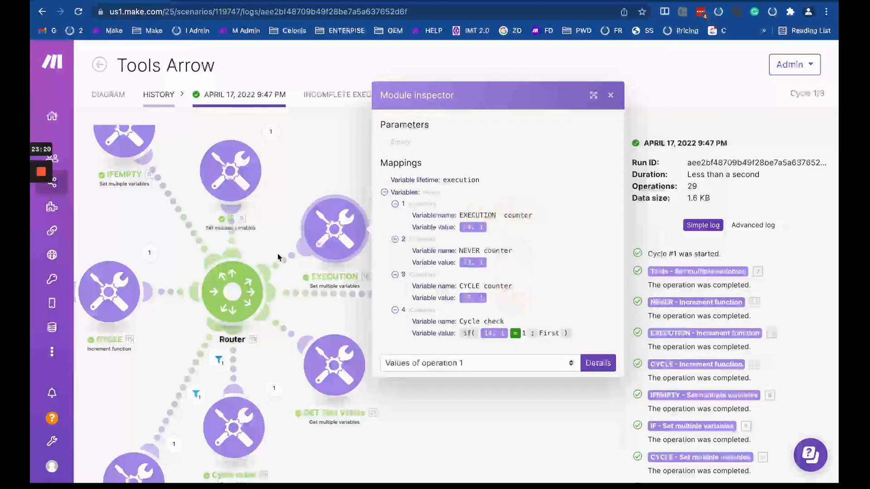
# Step: View the EXECUTION set multiple variables module's output bundle and examine its EXECUTION, NEVER and CYCLE counter values
pyautogui.moveTo(146, 248); pyautogui.dragTo(327, 245)
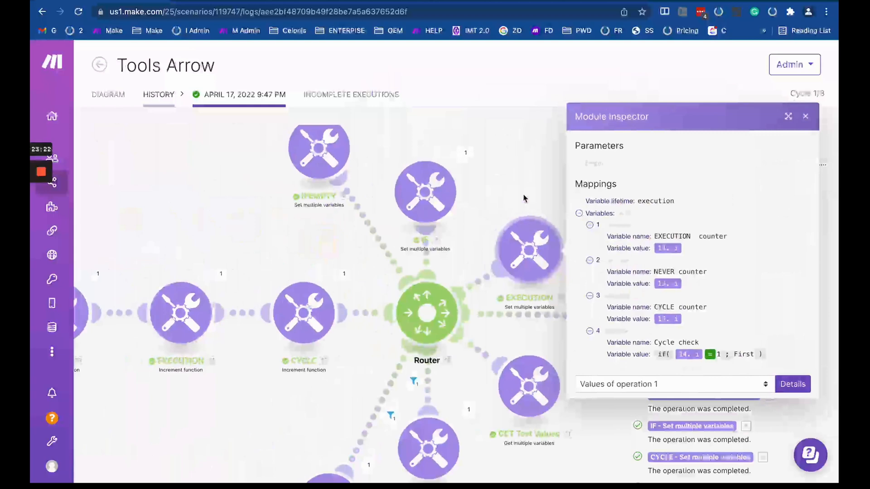
pyautogui.moveTo(523, 199); pyautogui.dragTo(335, 195)
pyautogui.click(385, 209)
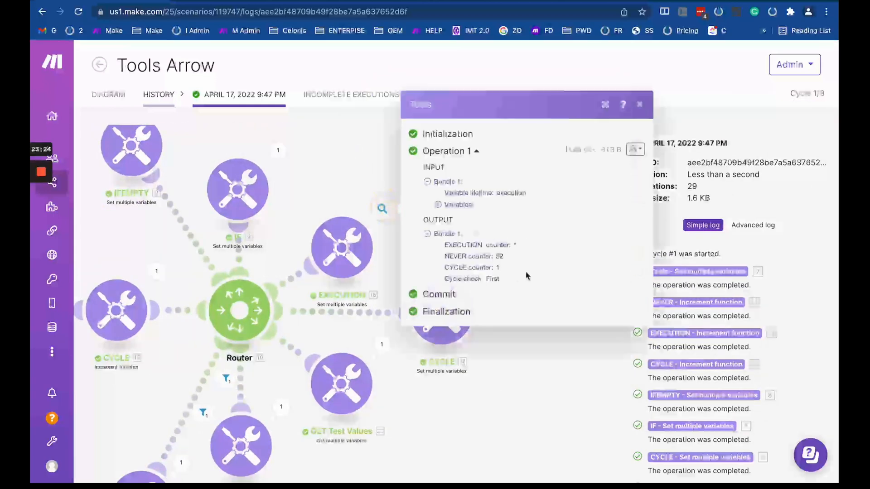
pyautogui.moveTo(443, 244); pyautogui.dragTo(528, 245)
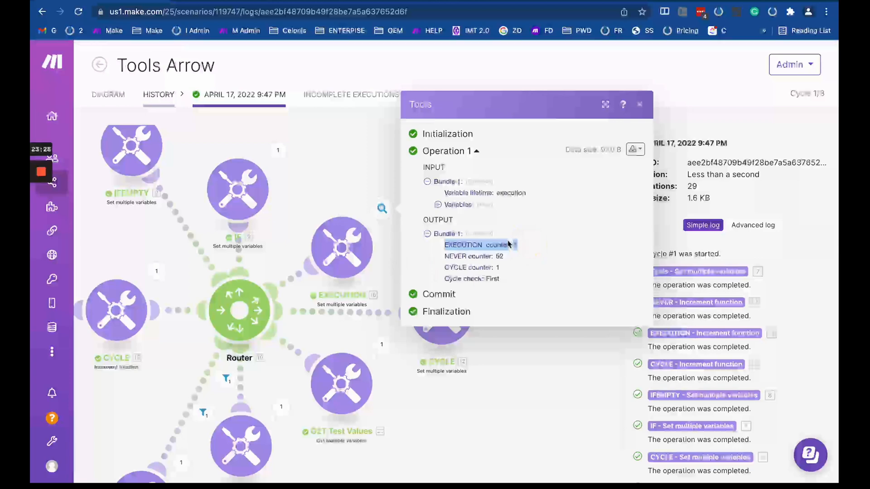
pyautogui.click(331, 190)
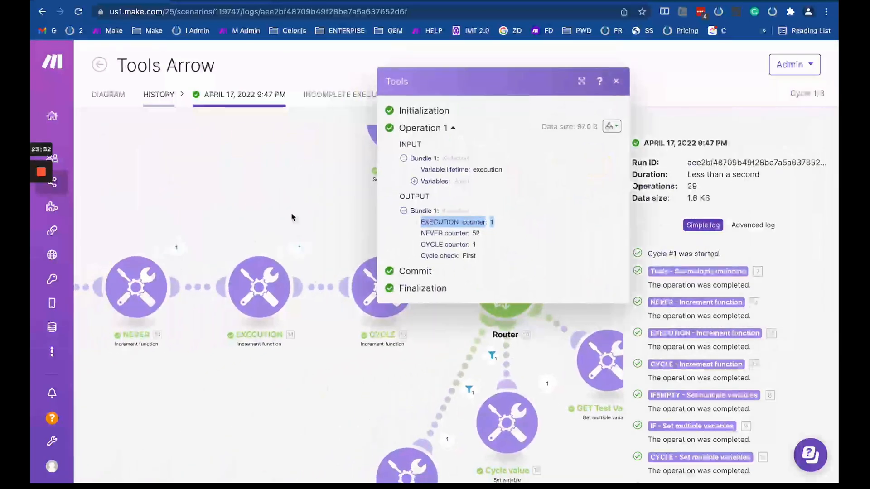
pyautogui.moveTo(321, 208); pyautogui.dragTo(116, 208)
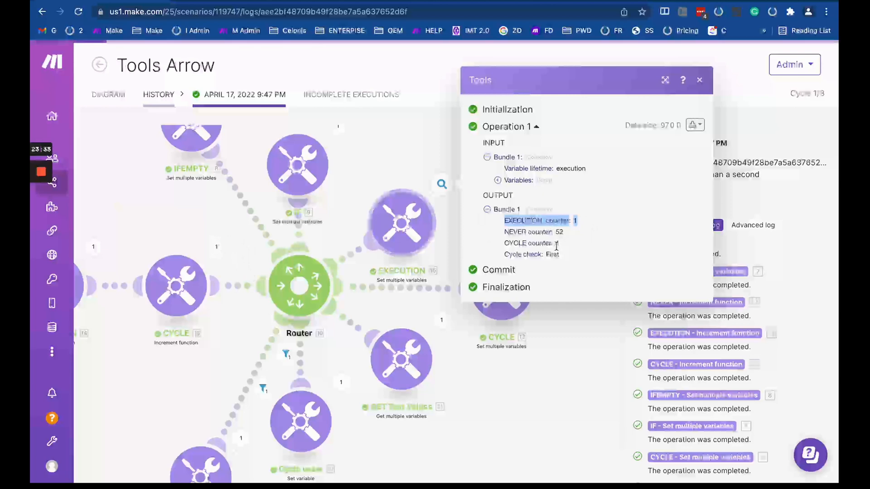
pyautogui.click(573, 245)
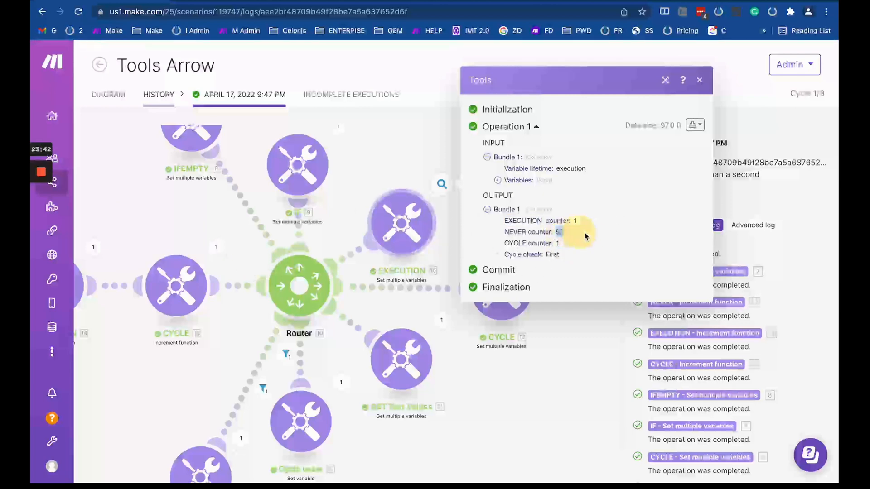
# Step: Switch the run to Cycle 3/3 and examine the output bundles of the EXECUTION and CYCLE increment function modules
pyautogui.click(810, 103)
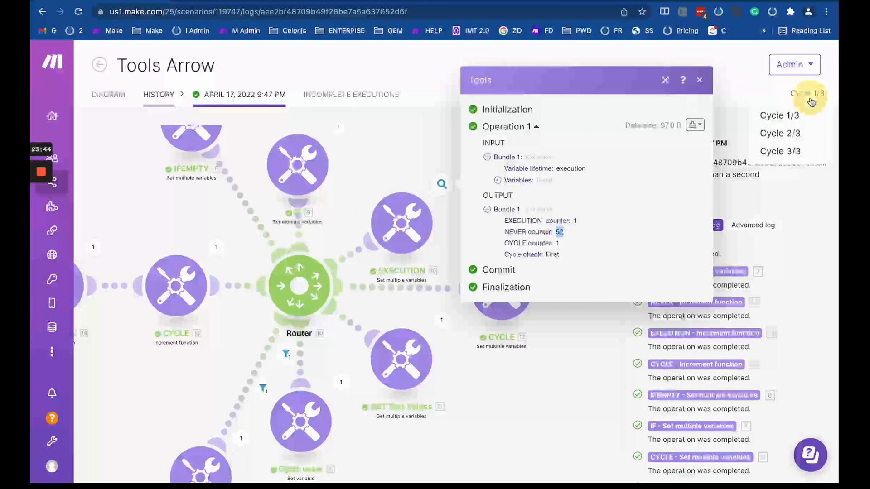
pyautogui.click(792, 150)
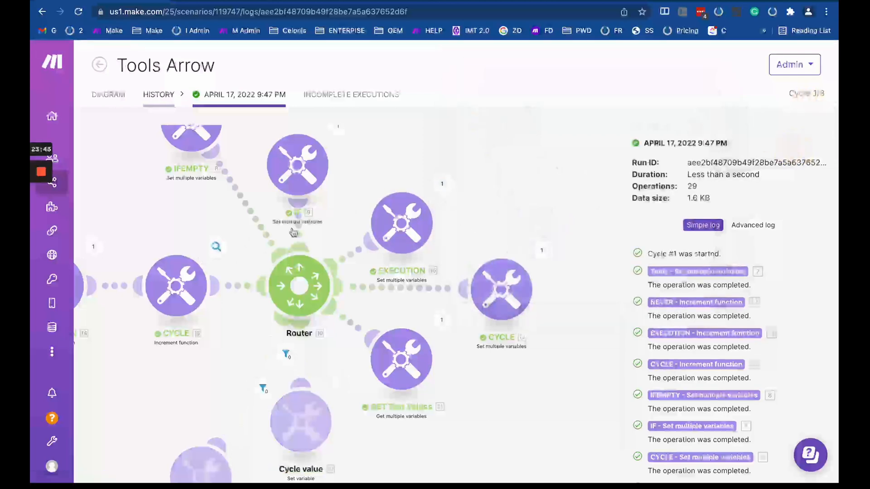
pyautogui.moveTo(378, 189); pyautogui.dragTo(477, 190)
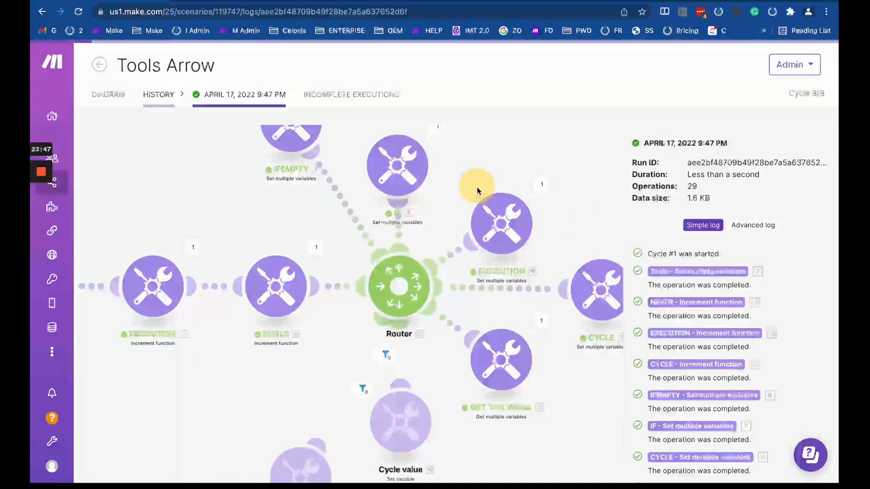
pyautogui.click(191, 249)
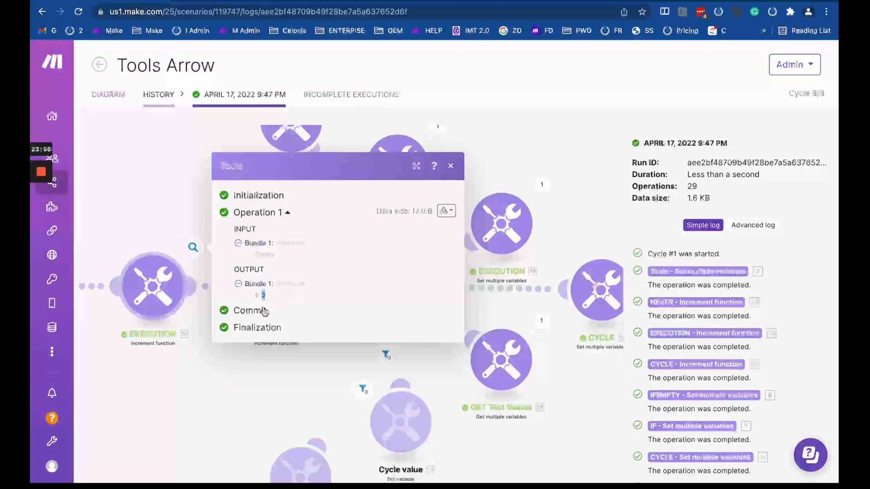
pyautogui.click(205, 384)
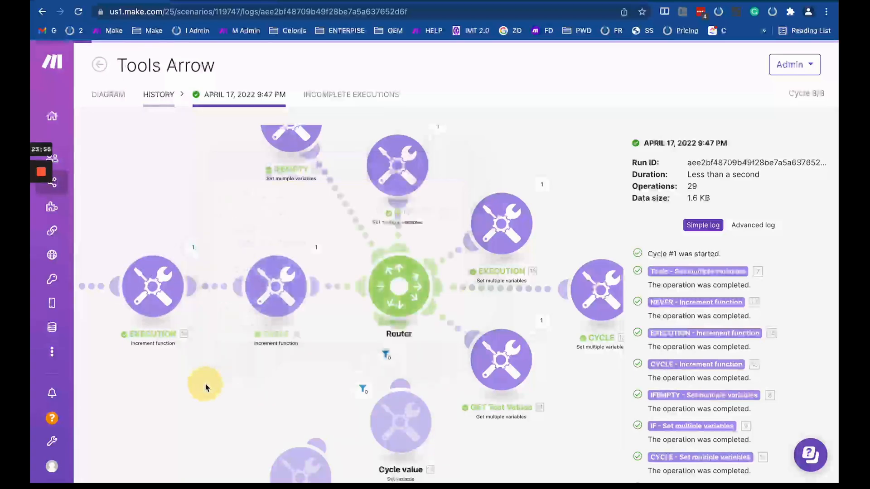
pyautogui.click(316, 248)
pyautogui.moveTo(382, 293); pyautogui.dragTo(405, 294)
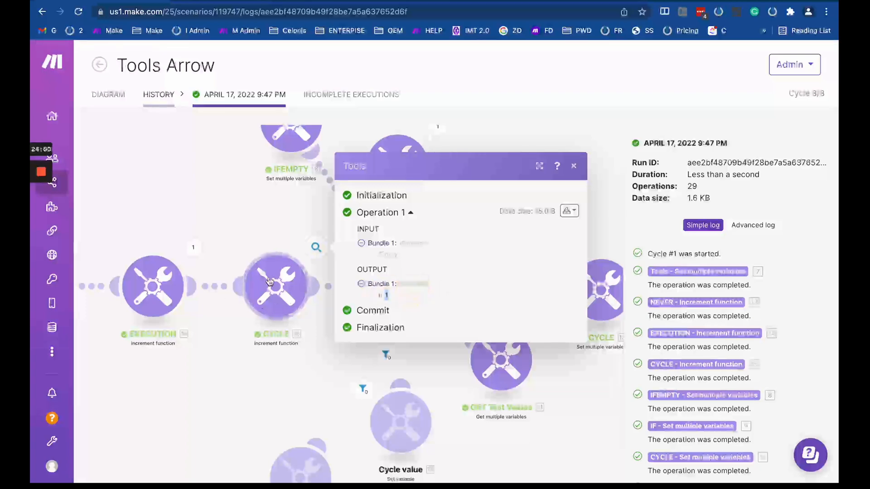
pyautogui.click(263, 194)
# Step: Compare the output bundles and variable lifetimes of the EXECUTION and CYCLE set multiple variables modules in Cycle 3/3
pyautogui.click(438, 129)
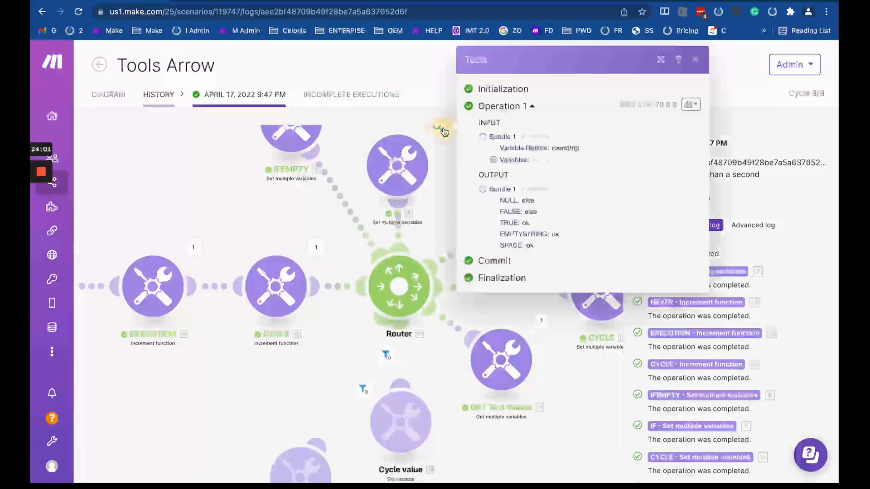
pyautogui.click(431, 225)
pyautogui.click(541, 189)
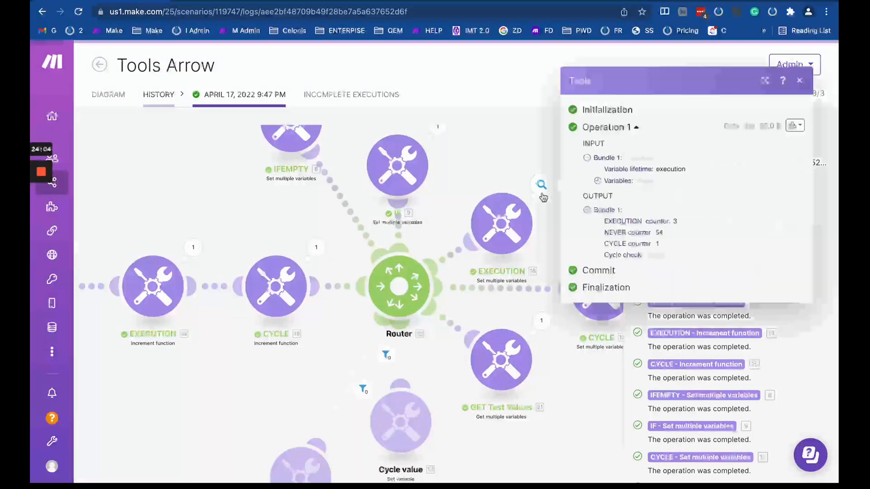
pyautogui.moveTo(443, 213); pyautogui.dragTo(478, 203)
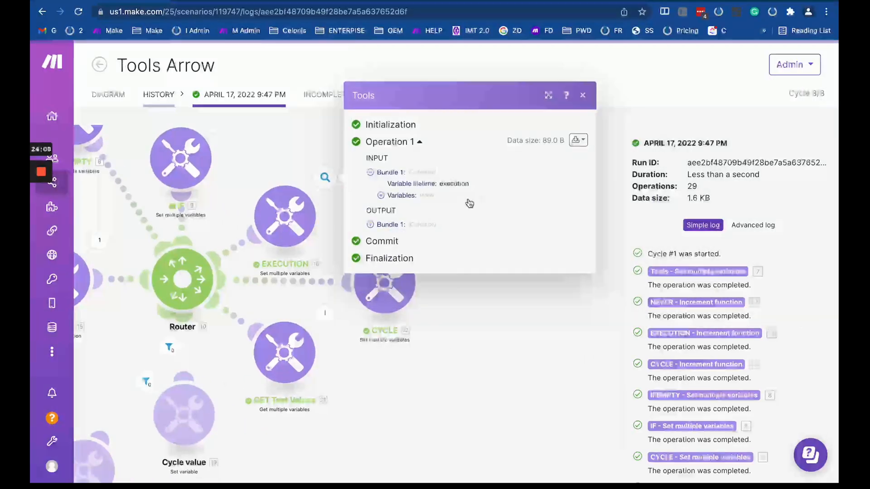
pyautogui.click(330, 227)
pyautogui.click(426, 245)
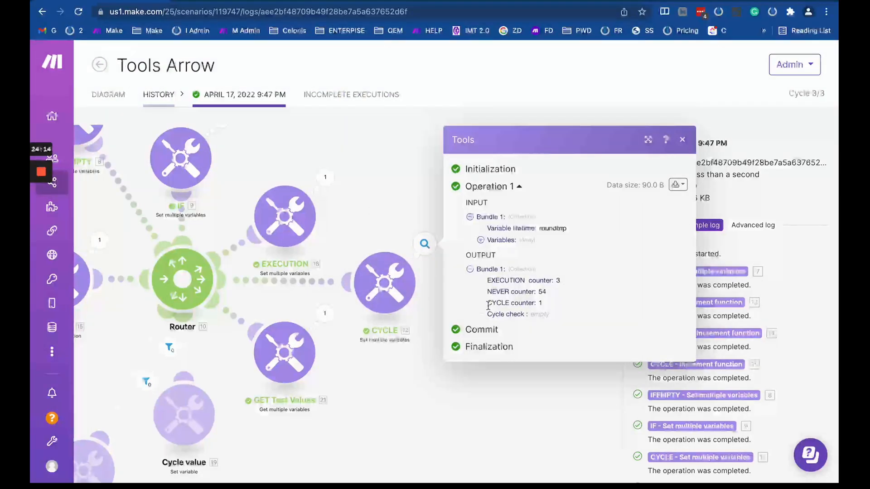
pyautogui.moveTo(335, 212); pyautogui.dragTo(461, 222)
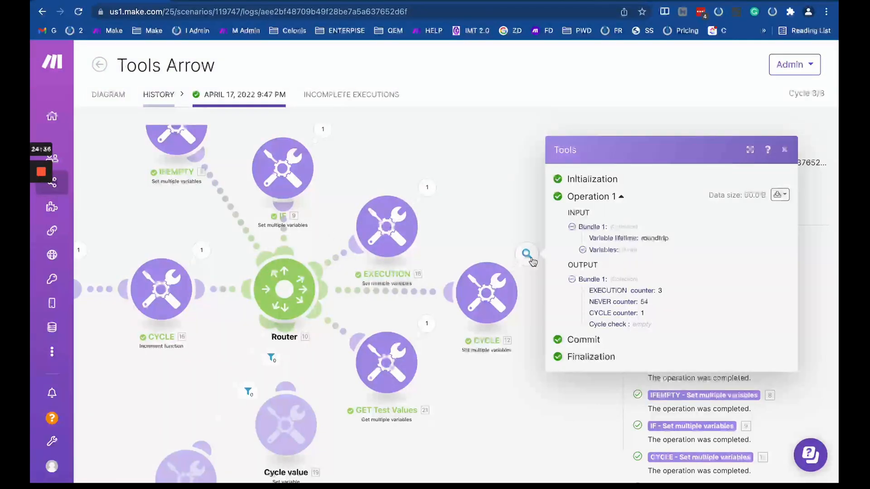
# Step: Inspect the EXECUTION set multiple variables module's mappings in Cycle 3/3 and expand its first variable
pyautogui.click(388, 234)
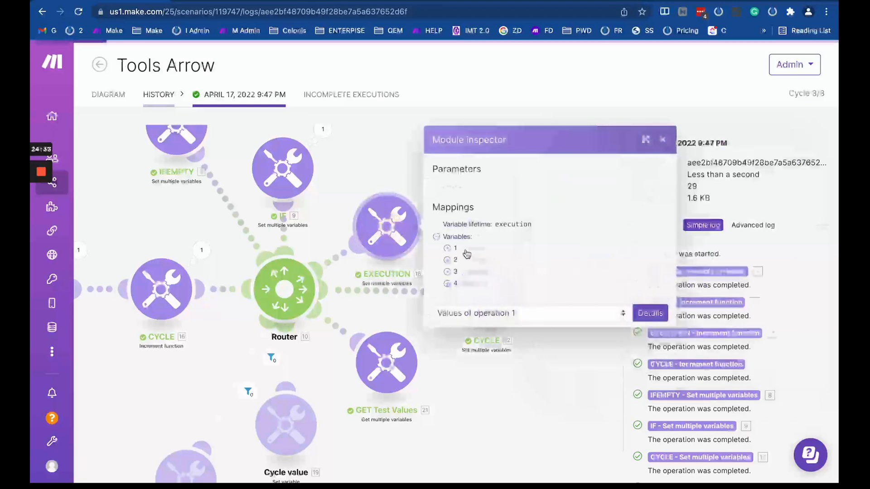
pyautogui.click(447, 237)
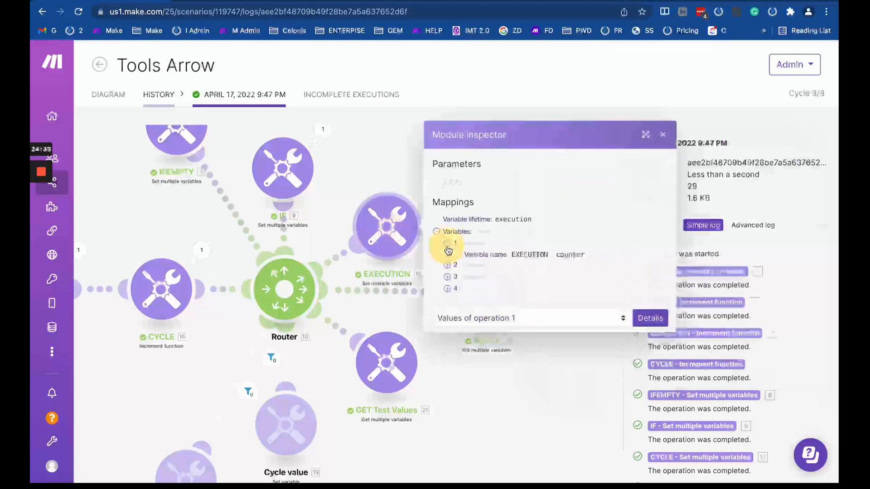
pyautogui.click(385, 189)
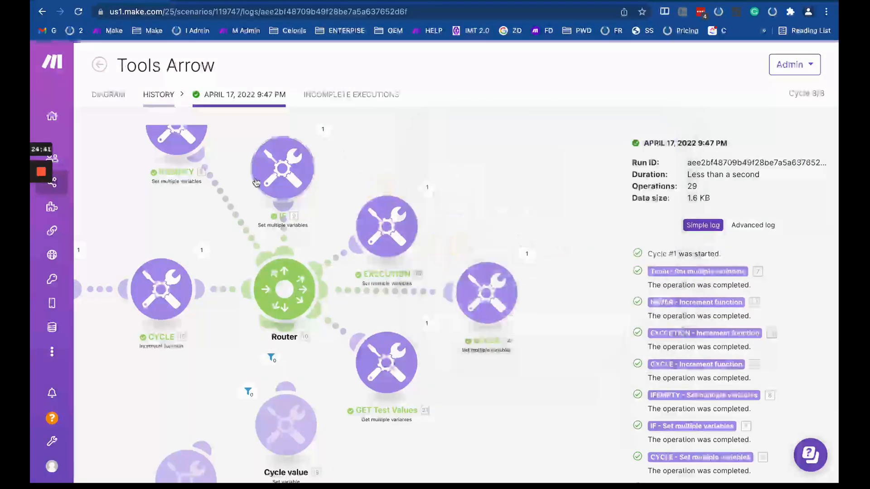
# Step: Return to the scenario diagram, open the EXECUTION set multiple variables module's settings and review the Cycle check variable's name and if formula
pyautogui.click(108, 103)
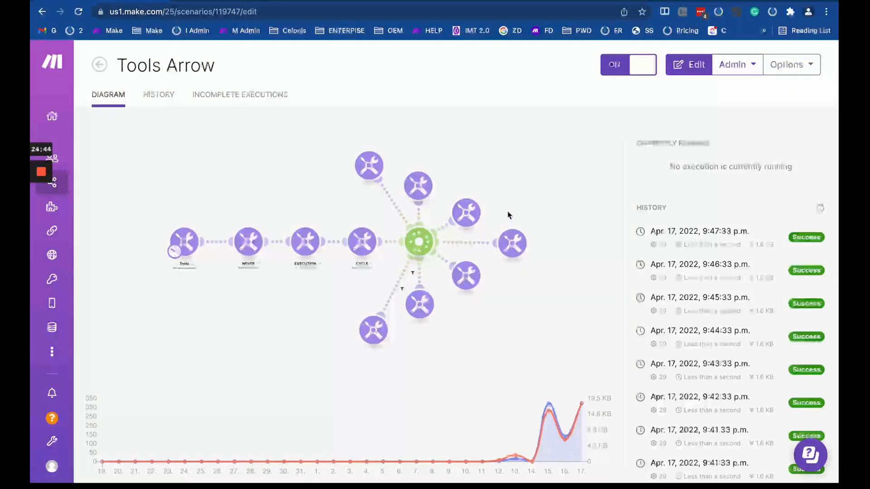
pyautogui.click(466, 213)
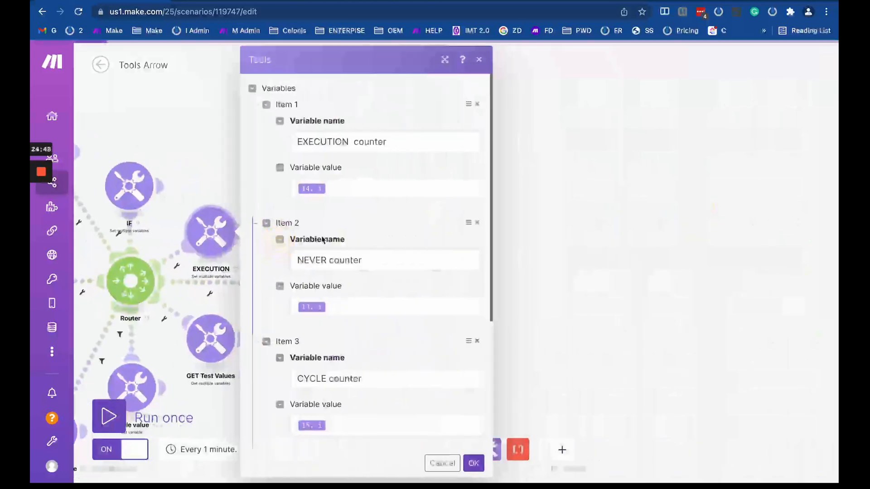
pyautogui.scroll(-5, 302, 290)
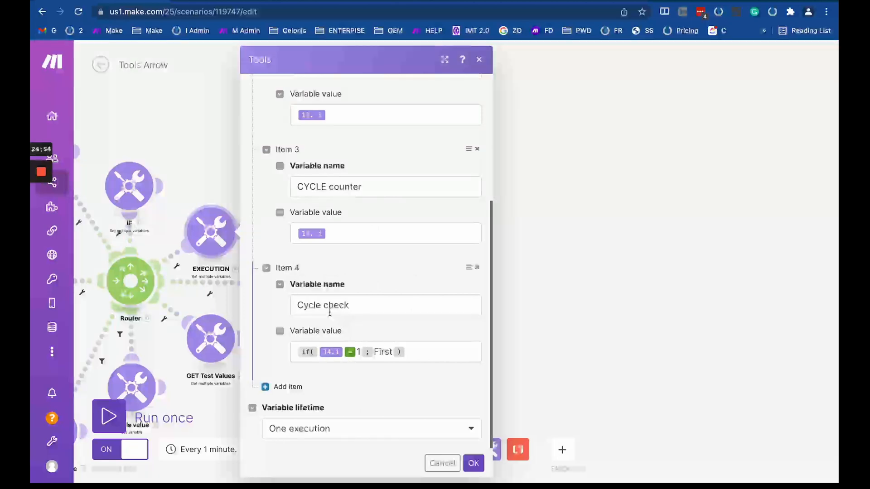
pyautogui.click(369, 305)
pyautogui.moveTo(369, 304); pyautogui.dragTo(297, 304)
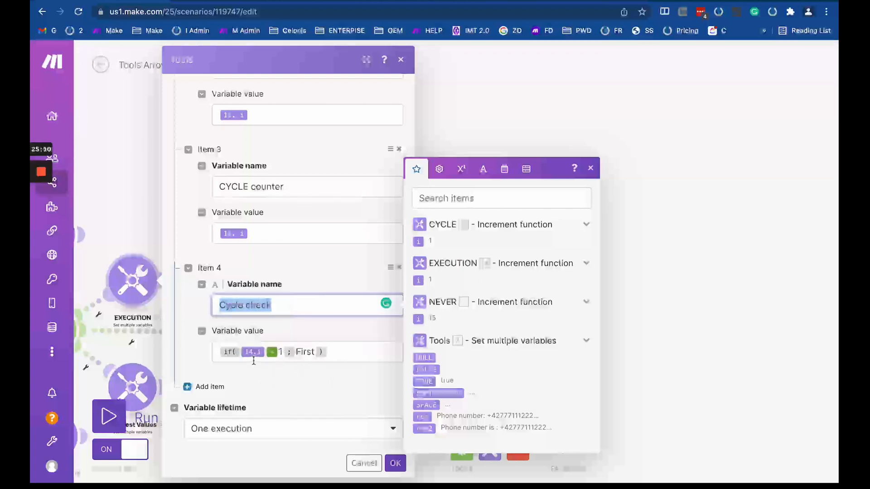
pyautogui.moveTo(297, 351); pyautogui.dragTo(317, 353)
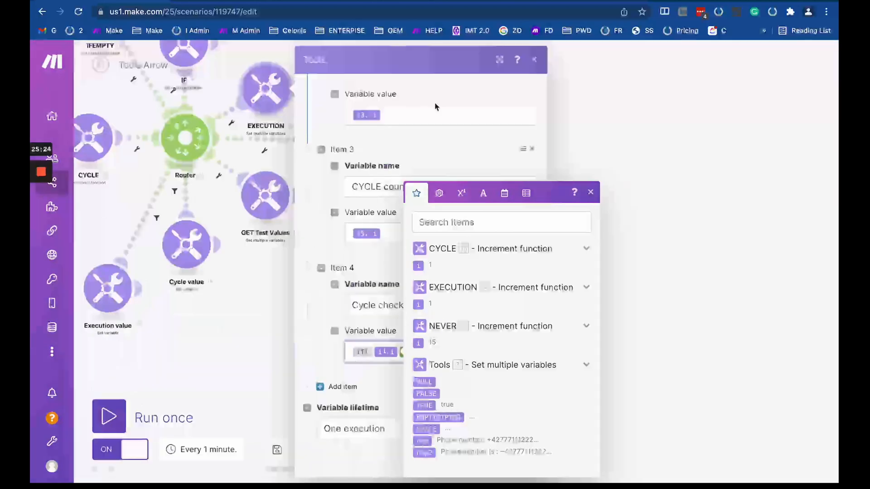
# Step: Close the module settings, leave the scenario editor and open the Apr. 17, 2022, 9:49:33 p.m. run from the history
pyautogui.click(434, 104)
pyautogui.click(534, 59)
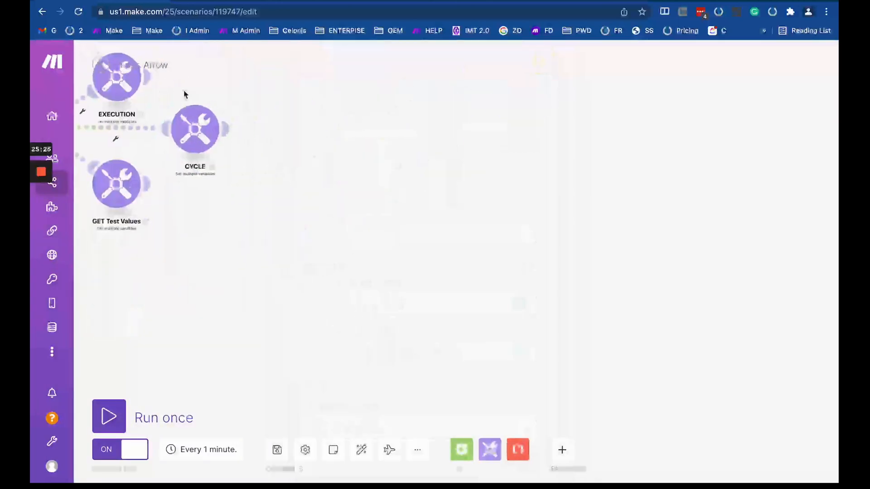
pyautogui.click(100, 64)
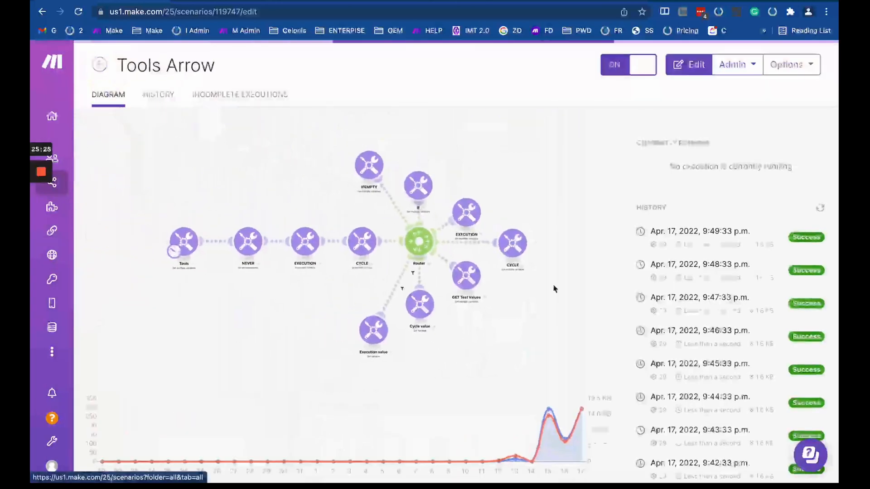
pyautogui.click(740, 248)
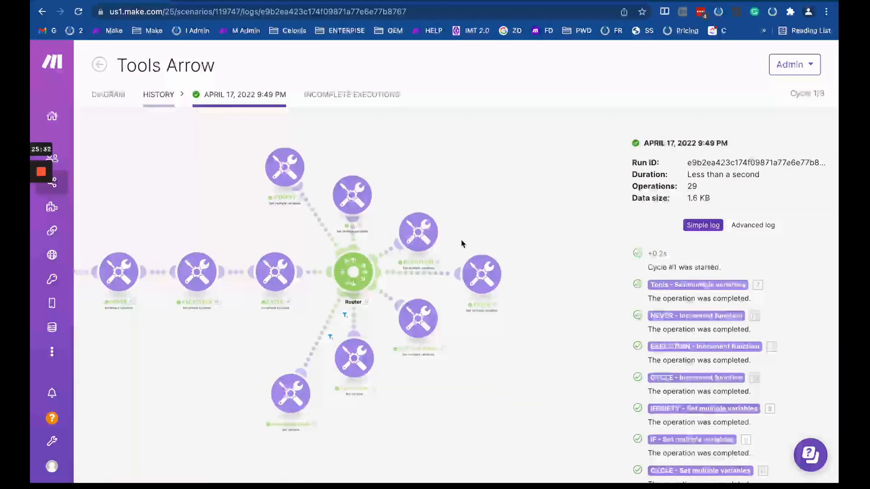
# Step: Inspect the CYCLE set multiple variables module's mappings and the EXECUTION set multiple variables module's Cycle check output in Cycle 1/3
pyautogui.click(474, 243)
pyautogui.scroll(5, 539, 279)
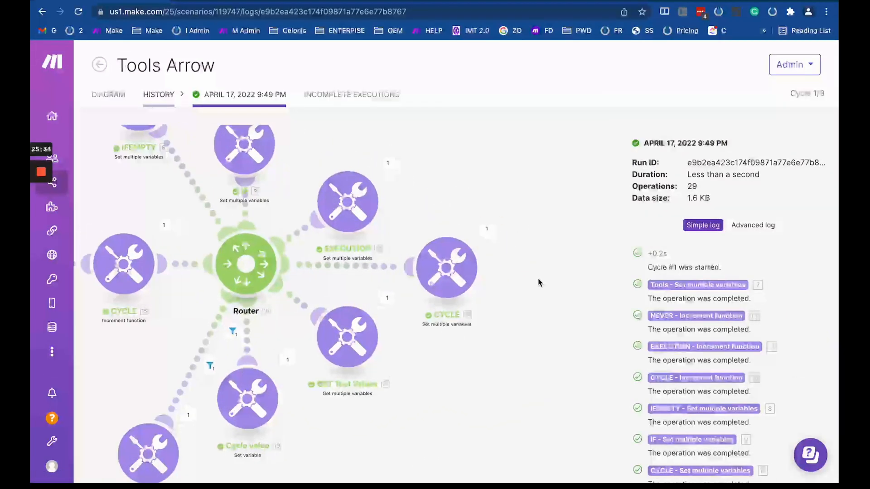
pyautogui.moveTo(419, 182); pyautogui.dragTo(407, 236)
pyautogui.click(407, 331)
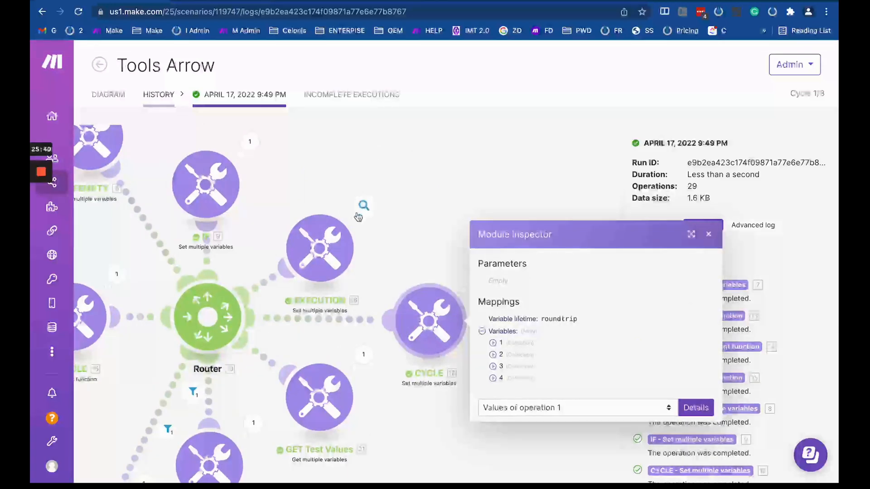
pyautogui.click(363, 204)
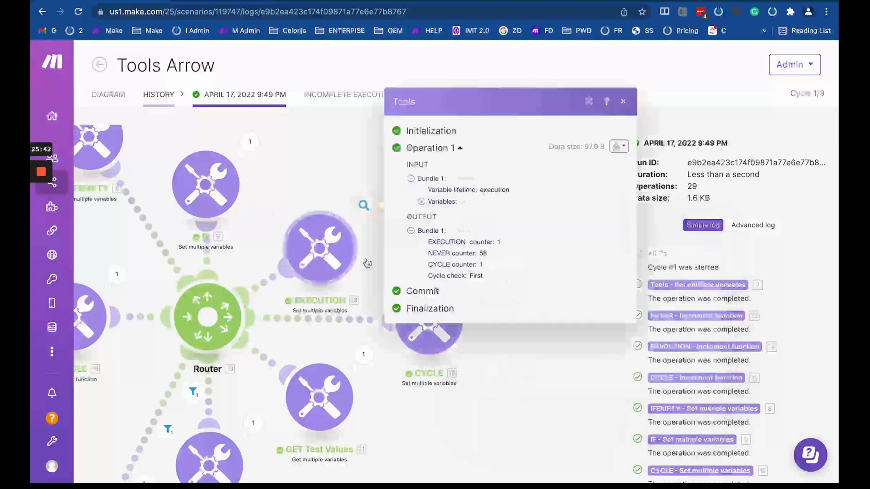
pyautogui.moveTo(469, 275); pyautogui.dragTo(529, 279)
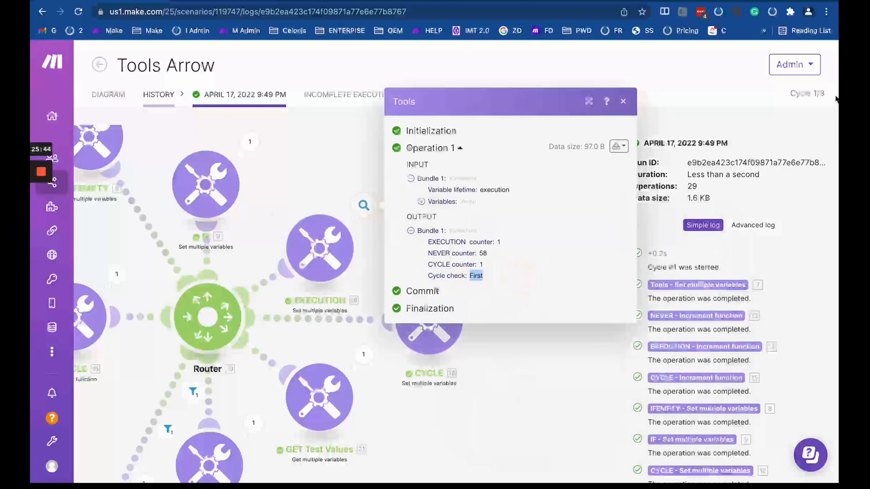
pyautogui.click(475, 274)
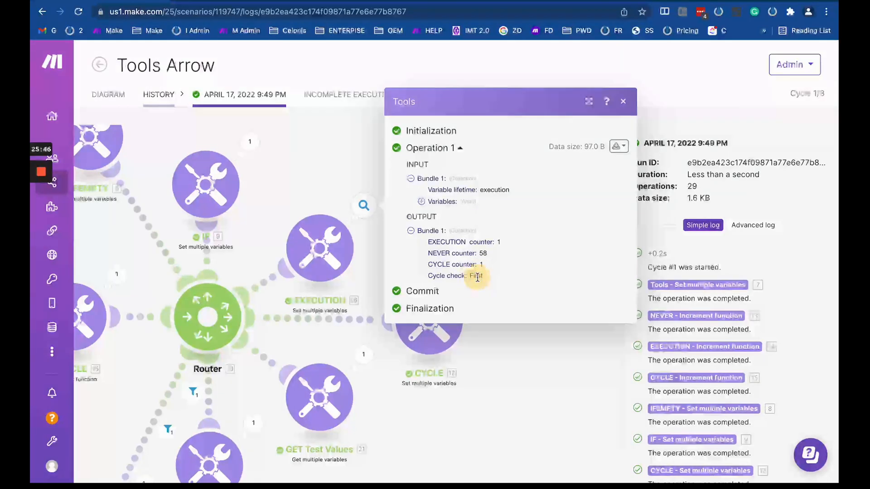
# Step: Switch the run to Cycle 2/3 and examine the Cycle check value in the EXECUTION set multiple variables module's output
pyautogui.click(800, 94)
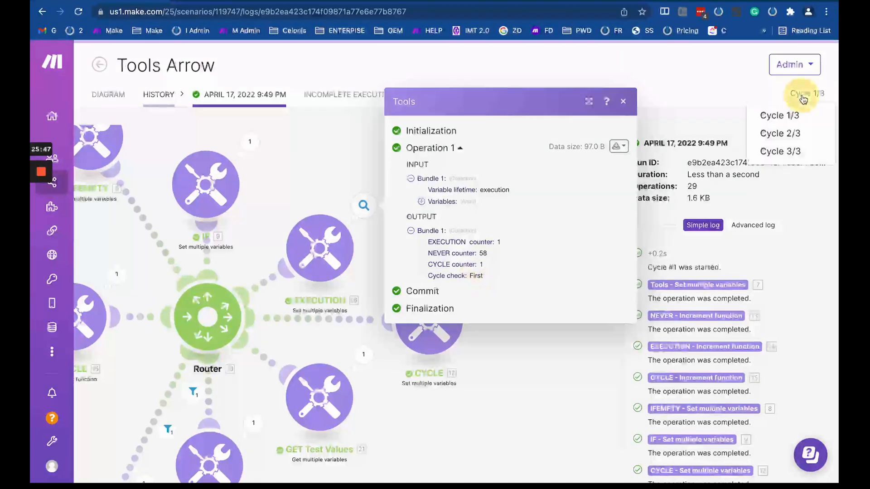
pyautogui.click(792, 132)
pyautogui.click(363, 205)
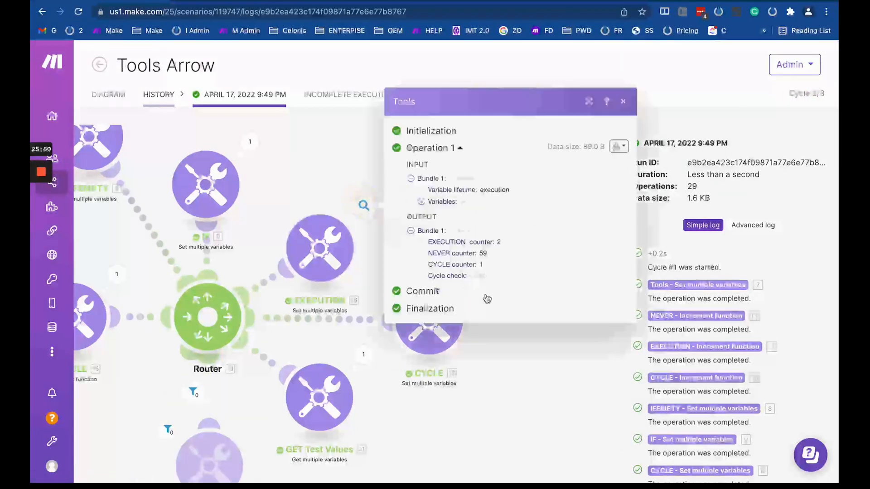
pyautogui.moveTo(471, 277); pyautogui.dragTo(556, 279)
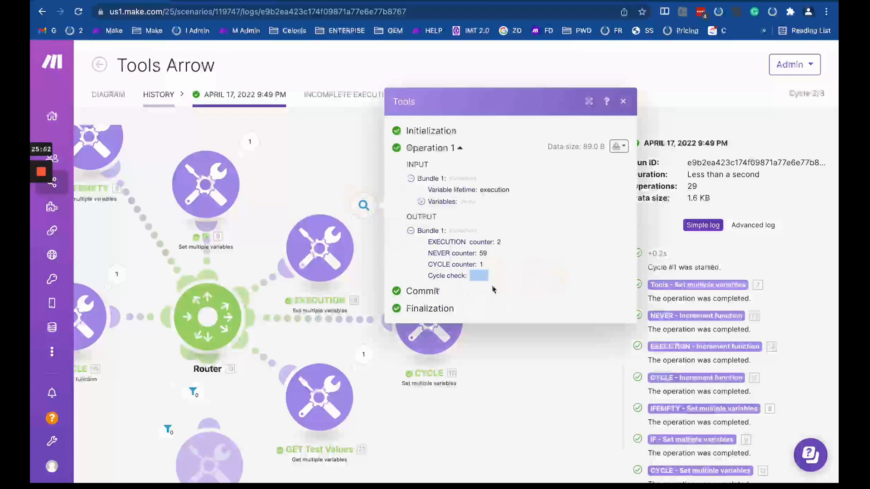
pyautogui.moveTo(481, 277); pyautogui.dragTo(428, 276)
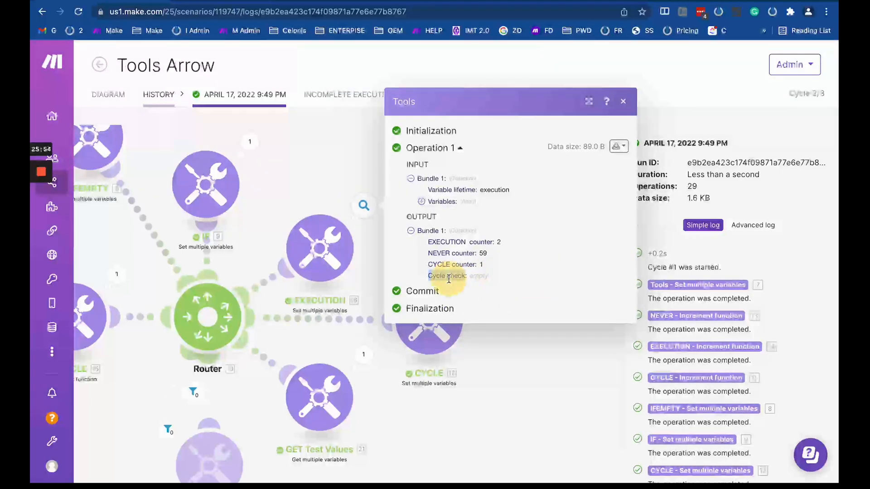
# Step: Inspect the EXECUTION set multiple variables module's mappings in Cycle 2/3 and expand the fourth variable to review its if formula
pyautogui.click(334, 244)
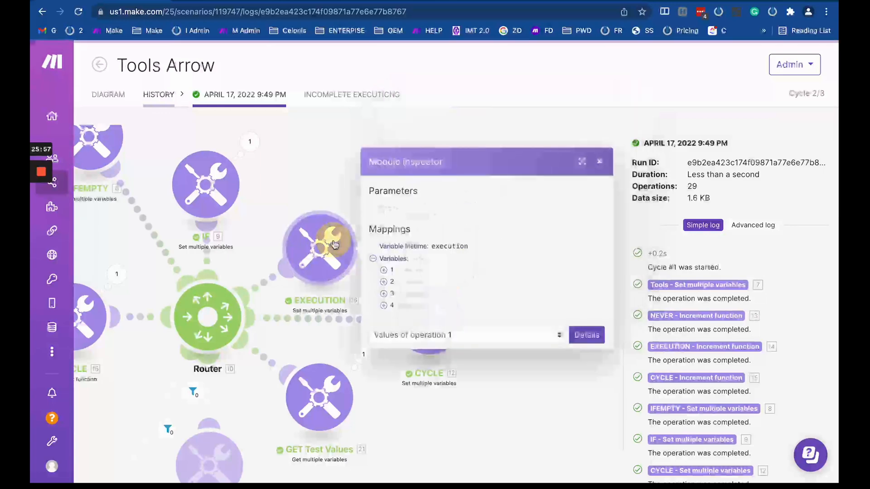
pyautogui.click(383, 294)
pyautogui.moveTo(452, 318); pyautogui.dragTo(574, 327)
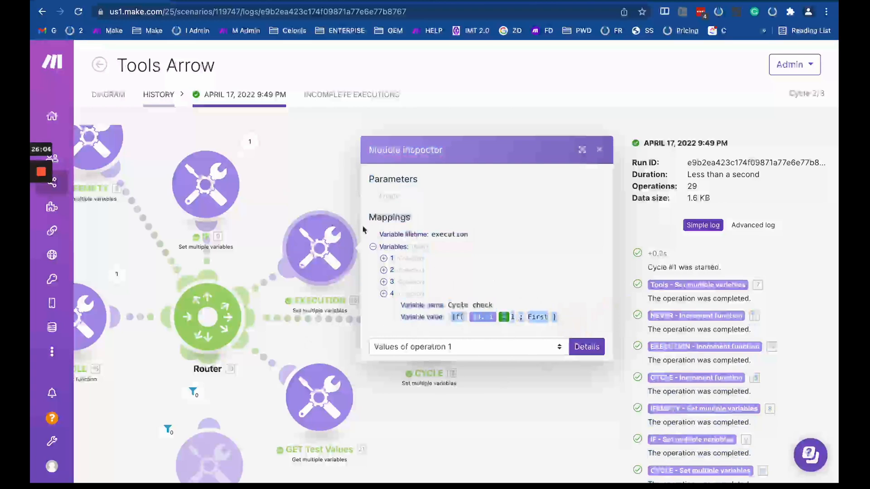
# Step: Close the module inspector and recheck the Cycle check value in the EXECUTION set multiple variables module's Cycle 2/3 output
pyautogui.click(316, 183)
pyautogui.click(363, 207)
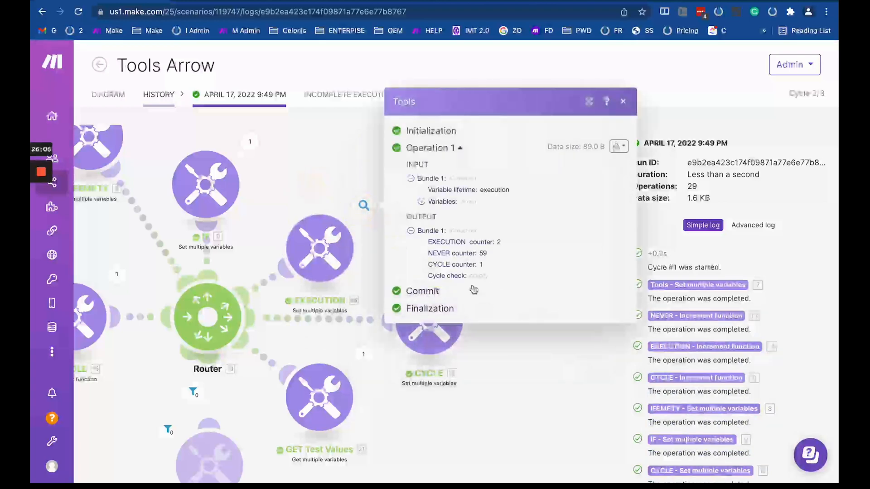
pyautogui.moveTo(458, 277); pyautogui.dragTo(534, 284)
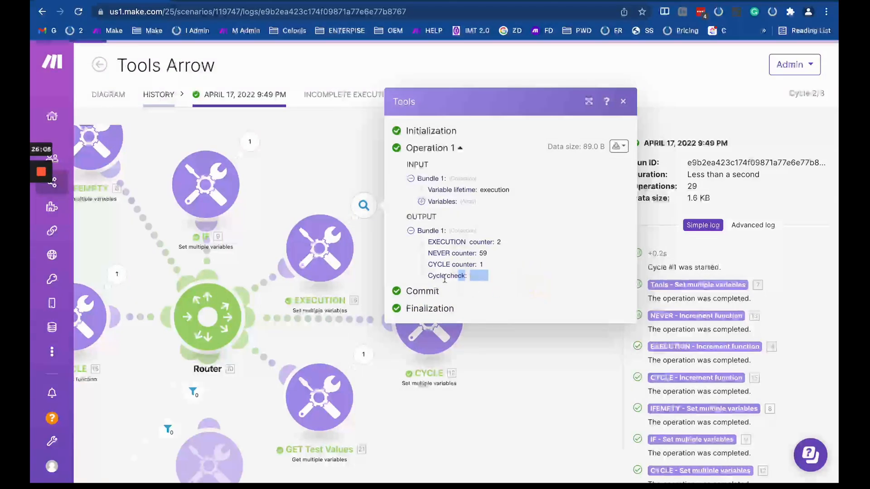
# Step: Return to the scenario's diagram, open its editor and examine the Cycle check formula and variable lifetime in the EXECUTION set multiple variables module
pyautogui.click(484, 377)
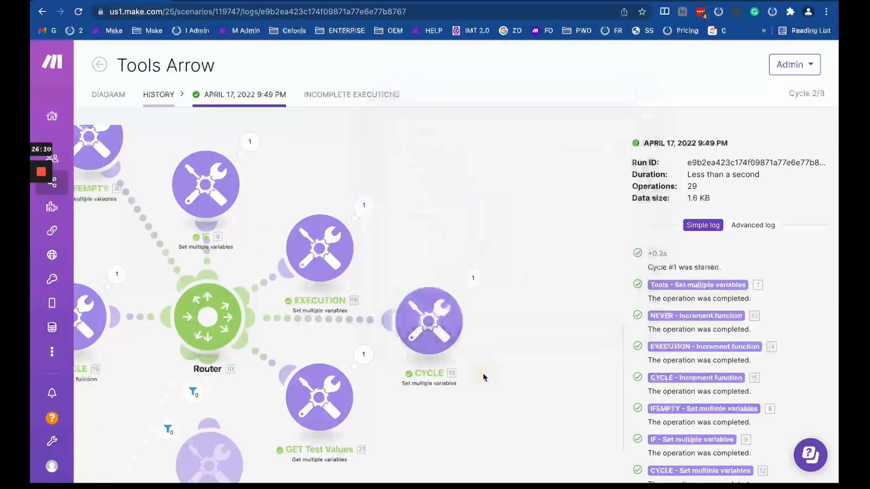
pyautogui.moveTo(484, 377); pyautogui.dragTo(594, 257)
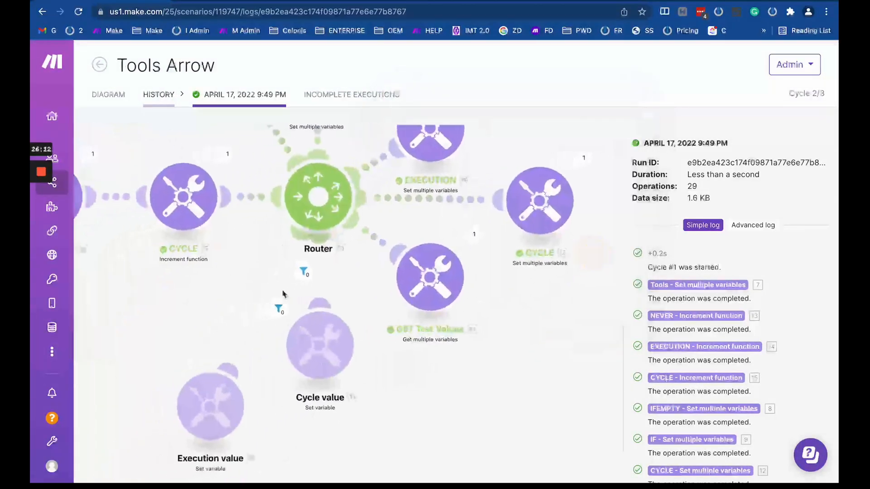
pyautogui.click(109, 94)
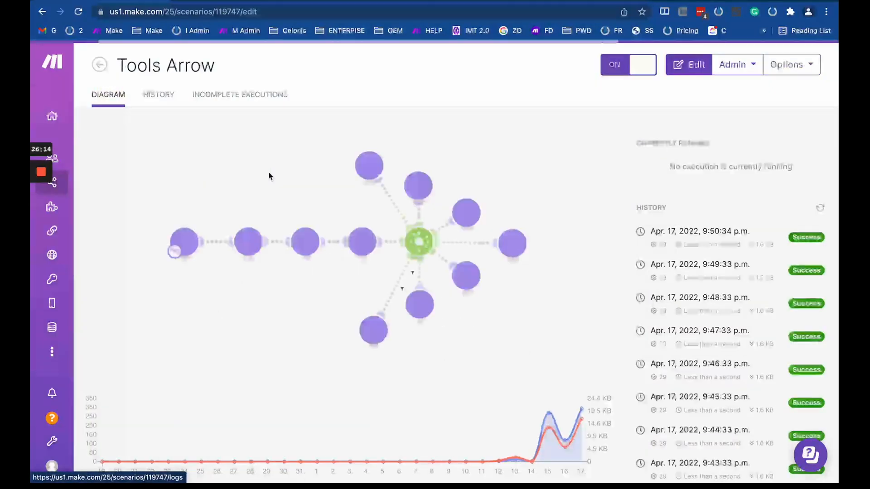
pyautogui.click(543, 208)
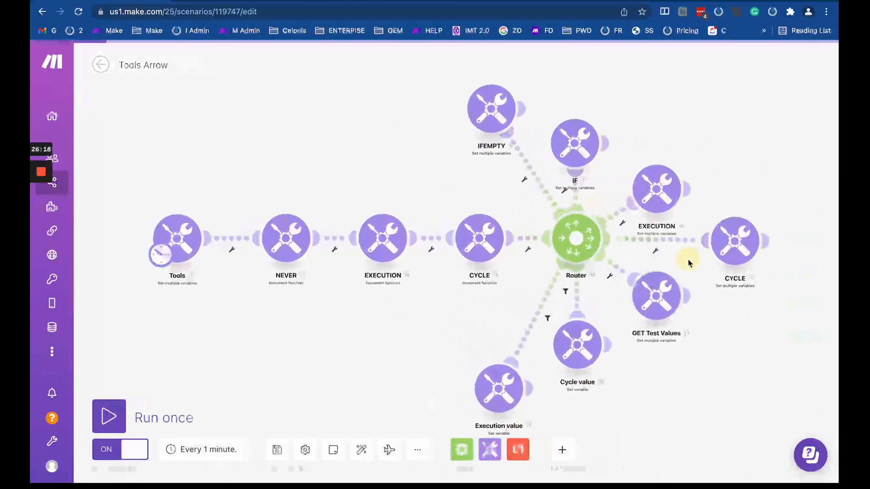
pyautogui.click(656, 189)
pyautogui.scroll(-5, 526, 356)
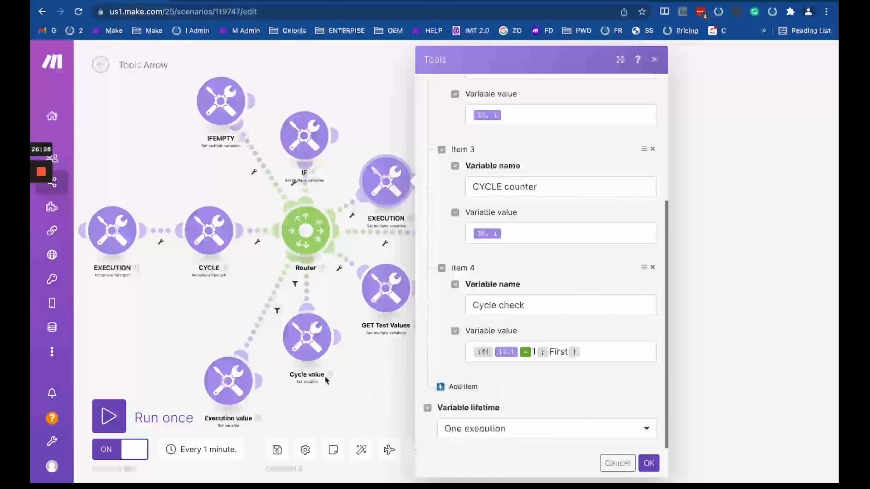
# Step: Inspect the variable name, lifetime and value set in the Execution value module
pyautogui.click(384, 383)
pyautogui.moveTo(381, 376); pyautogui.dragTo(407, 289)
pyautogui.moveTo(264, 296); pyautogui.dragTo(264, 253)
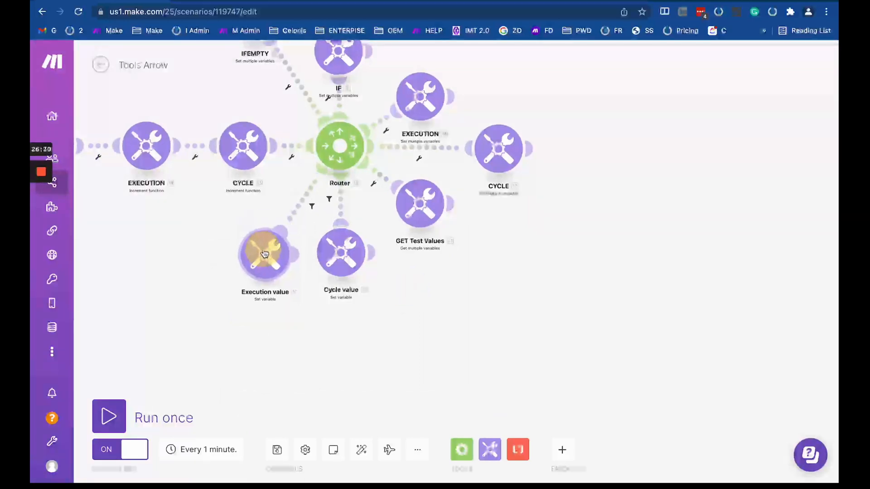
pyautogui.scroll(4, 322, 252)
pyautogui.moveTo(343, 344); pyautogui.dragTo(328, 355)
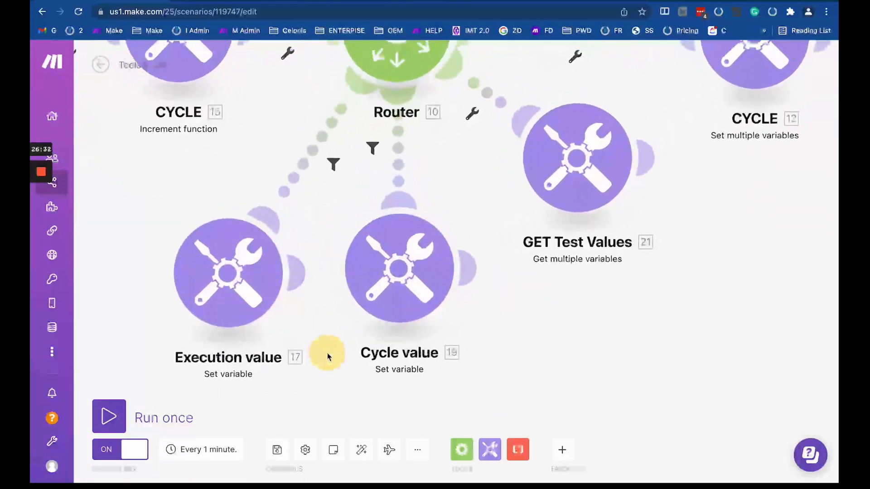
pyautogui.click(210, 266)
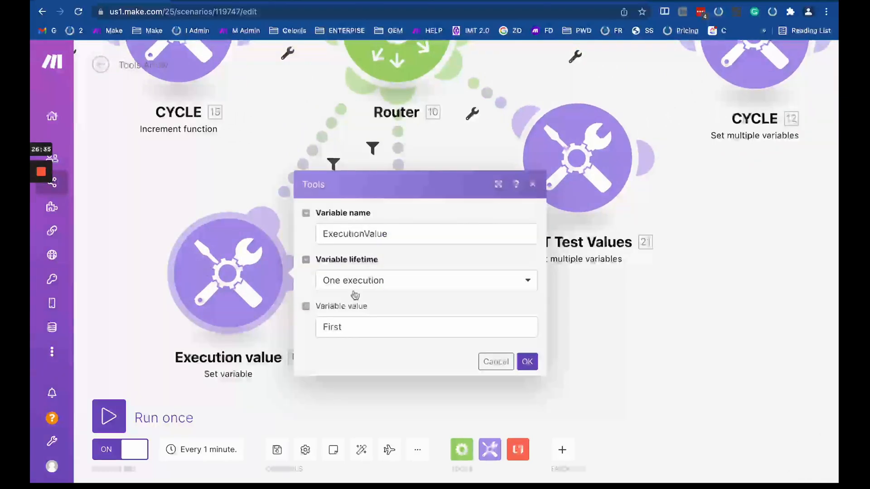
pyautogui.click(341, 328)
pyautogui.click(191, 194)
# Step: Compare the variable lifetime and value settings of the Cycle value and Execution value modules
pyautogui.click(402, 288)
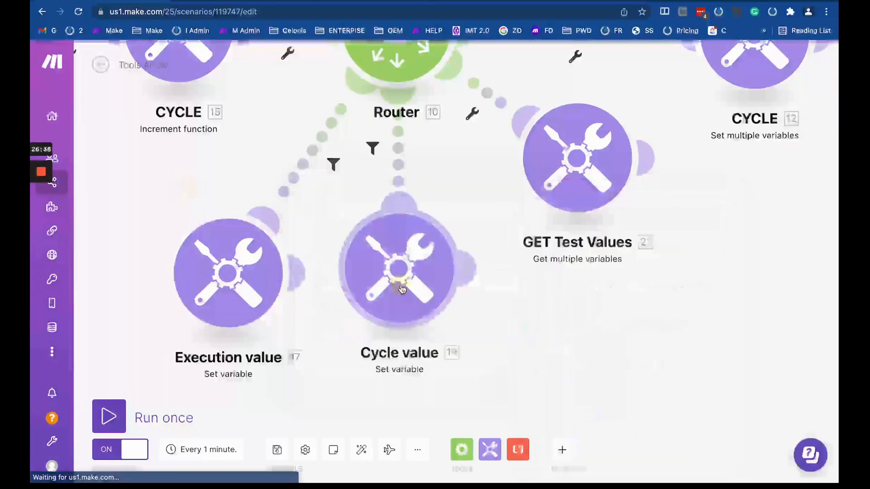
pyautogui.click(236, 289)
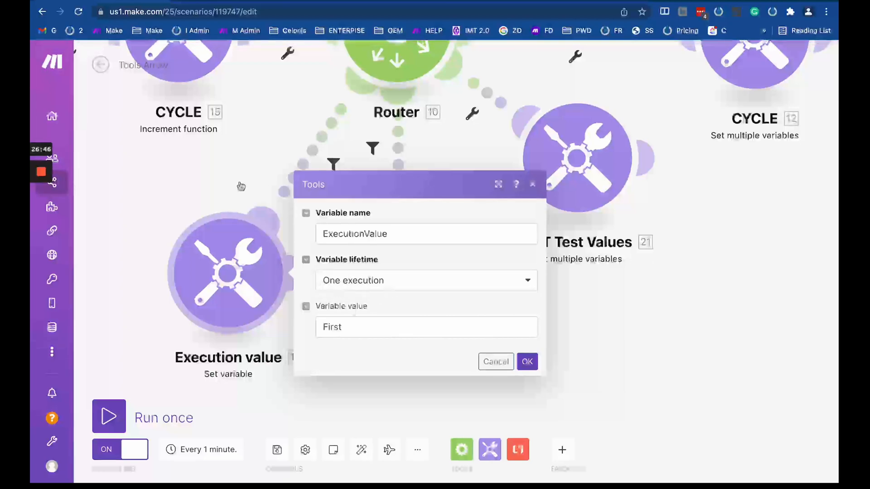
pyautogui.moveTo(237, 184); pyautogui.dragTo(190, 180)
pyautogui.click(358, 245)
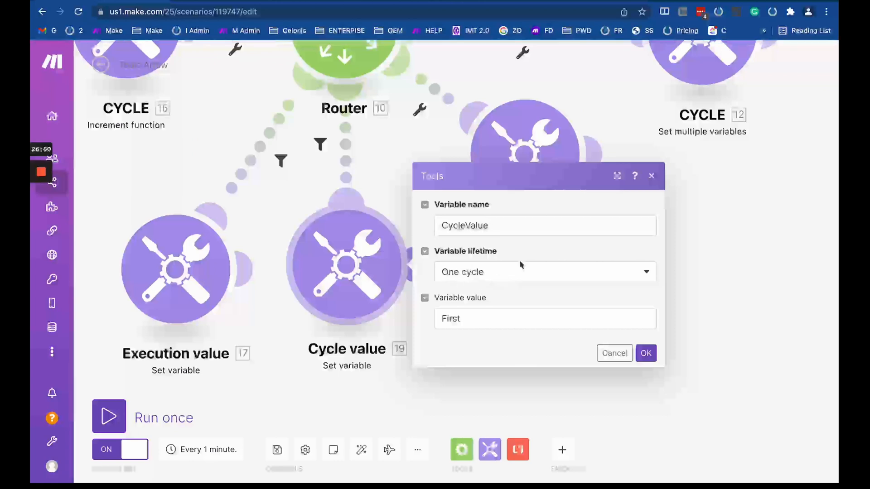
# Step: Review the filter condition on the route from the Router to the Execution value module and close the filter settings
pyautogui.click(253, 169)
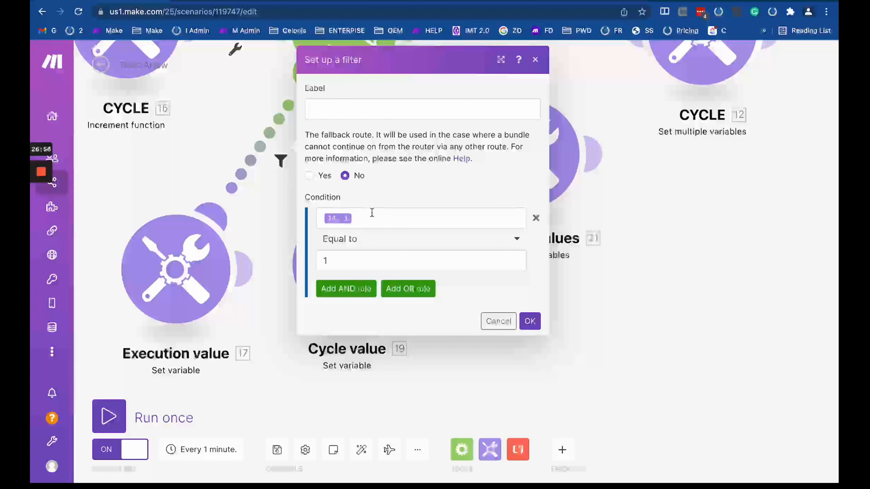
pyautogui.moveTo(175, 168); pyautogui.dragTo(437, 280)
pyautogui.scroll(-2, 437, 280)
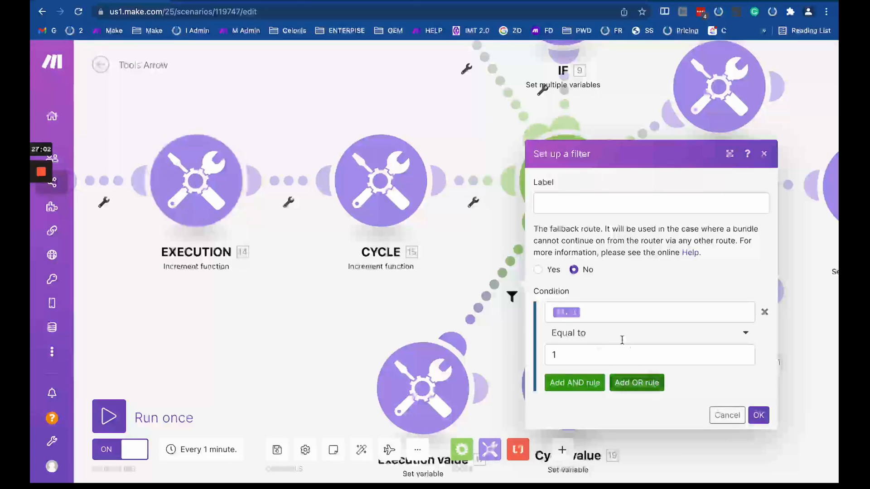
pyautogui.click(423, 281)
pyautogui.moveTo(423, 281); pyautogui.dragTo(152, 264)
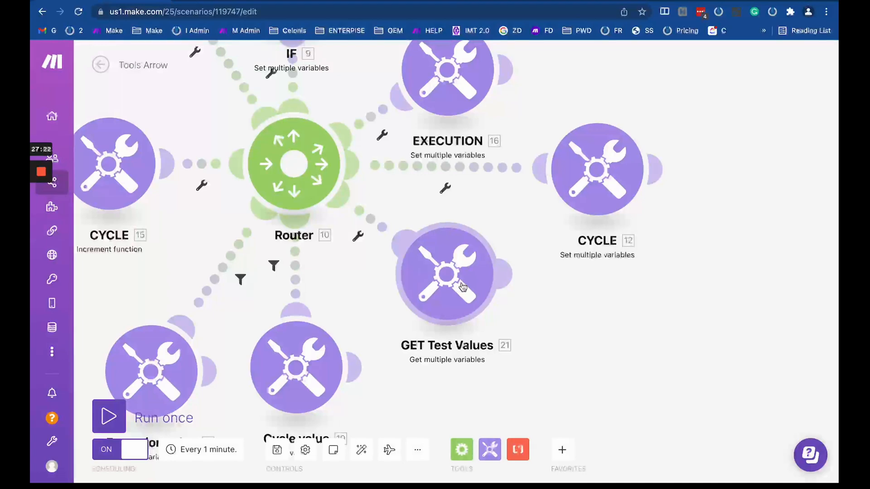
# Step: Move the GET Test Values module away from the Router and put it back in its original place
pyautogui.scroll(-5, 462, 286)
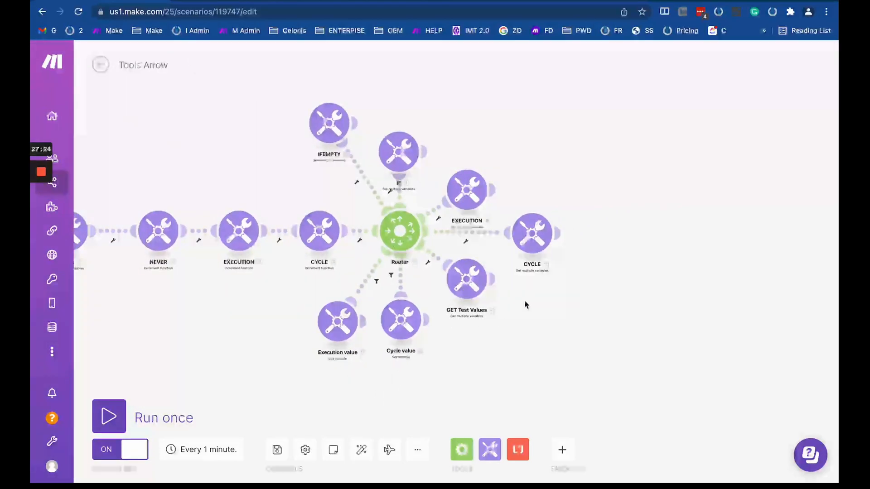
pyautogui.moveTo(467, 281); pyautogui.dragTo(531, 336)
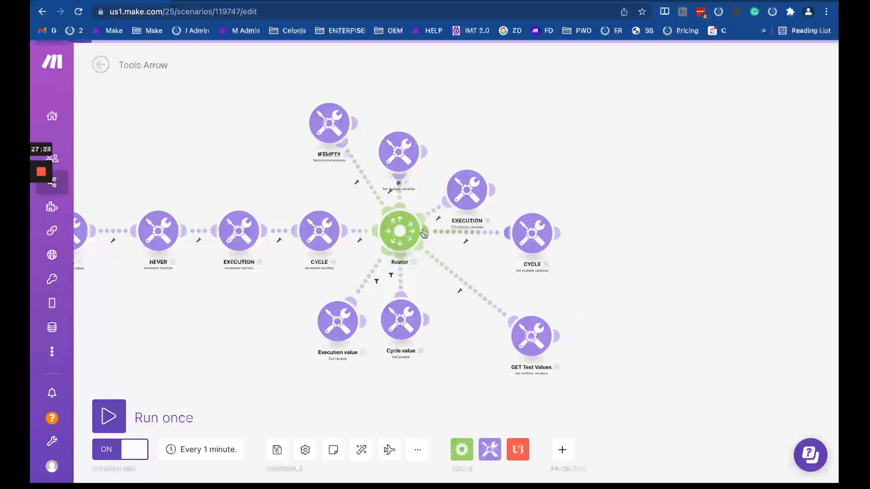
pyautogui.moveTo(539, 346); pyautogui.dragTo(475, 293)
pyautogui.scroll(3, 474, 293)
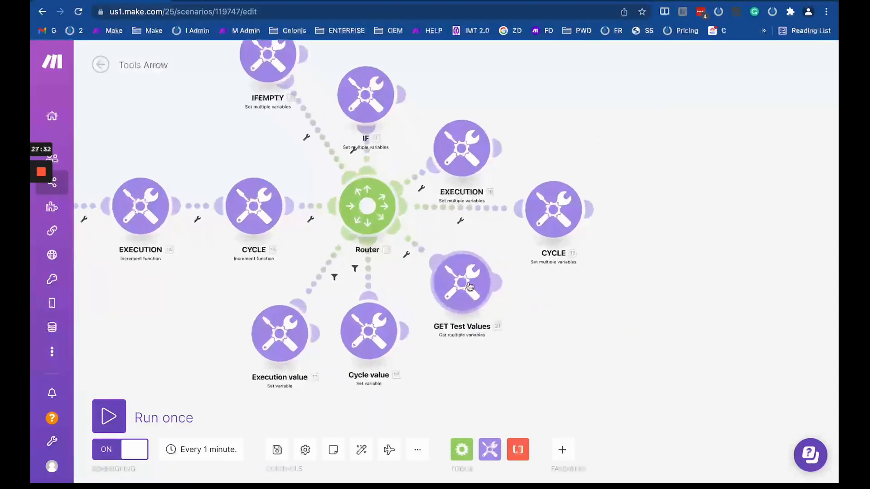
# Step: Compare the variable names requested in the GET Test Values module with those set in the Execution value and Cycle value modules
pyautogui.click(470, 286)
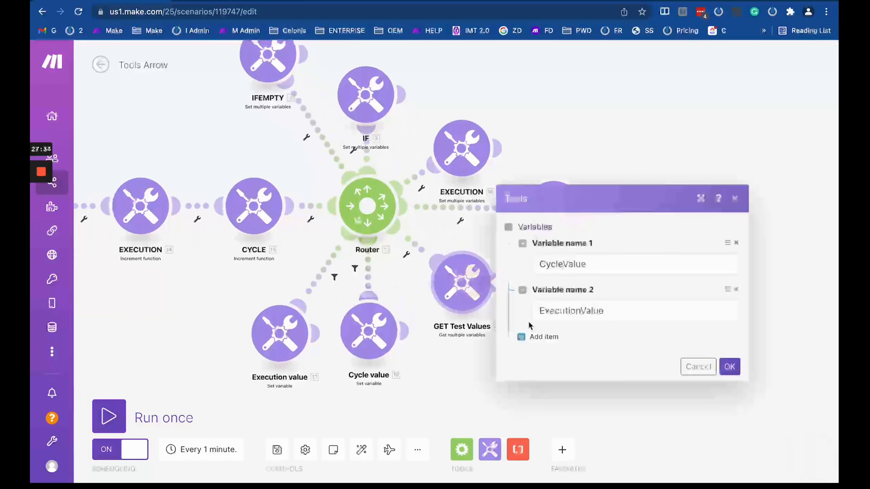
pyautogui.click(273, 326)
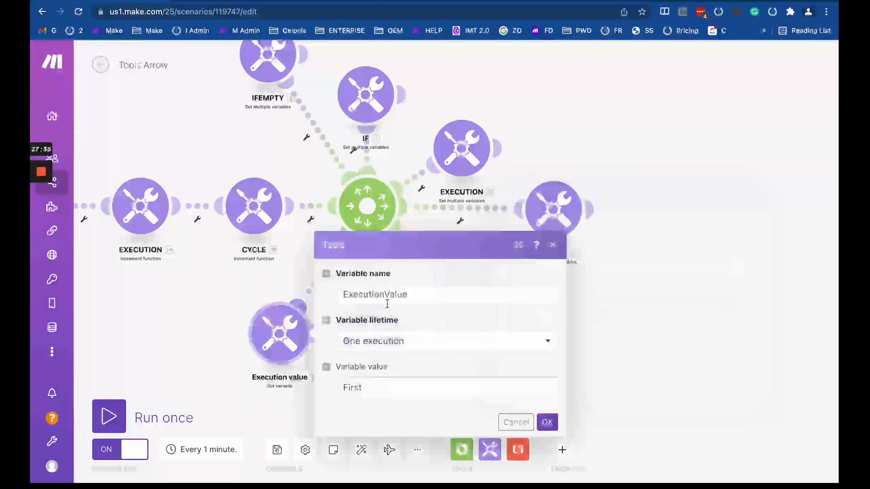
pyautogui.doubleClick(360, 294)
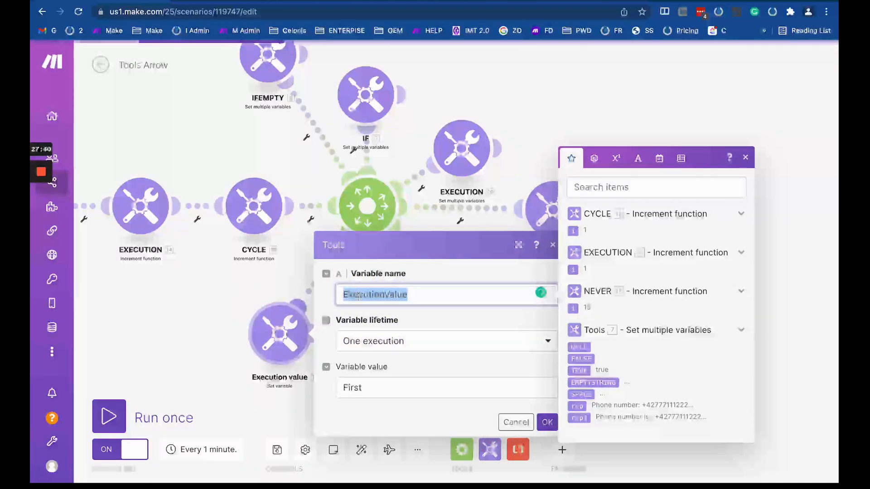
pyautogui.click(219, 280)
pyautogui.click(369, 335)
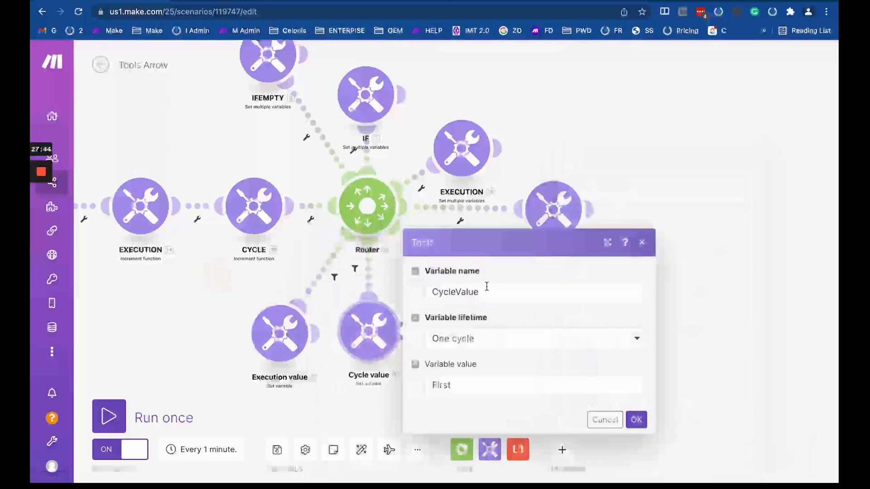
pyautogui.click(266, 285)
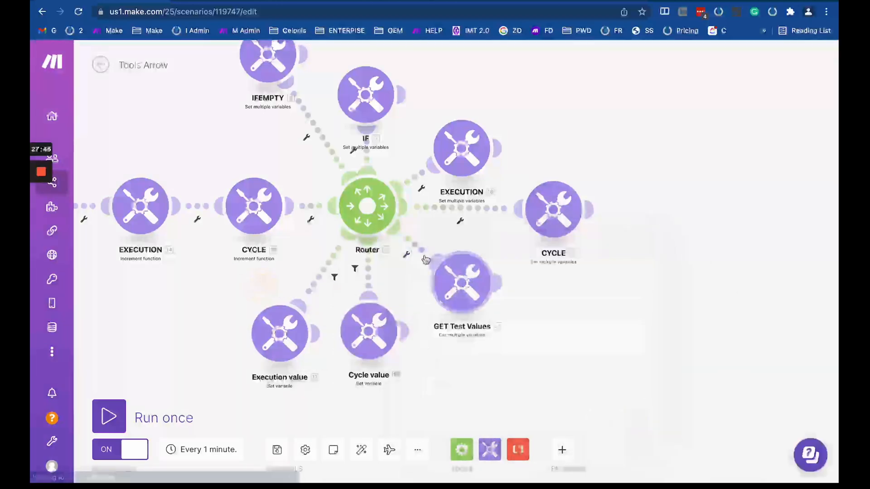
# Step: Reopen the GET Test Values module and examine its CycleValue and ExecutionValue variable names before closing its settings
pyautogui.scroll(3, 495, 324)
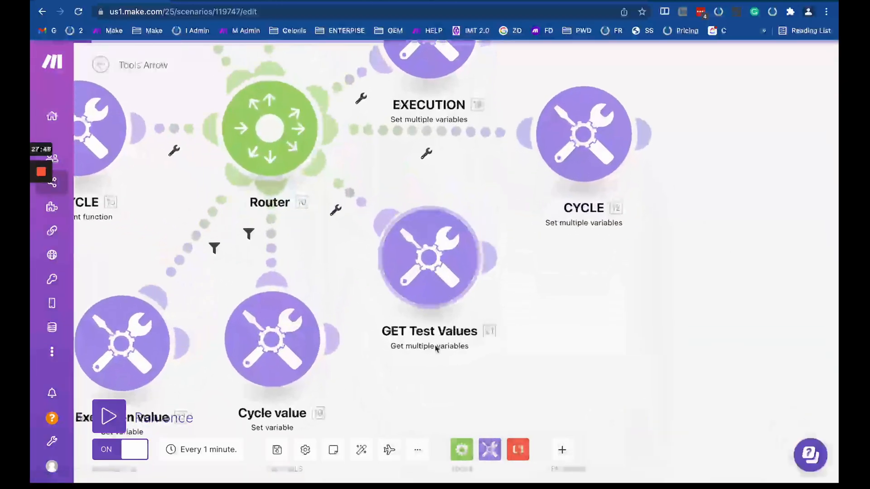
pyautogui.click(418, 271)
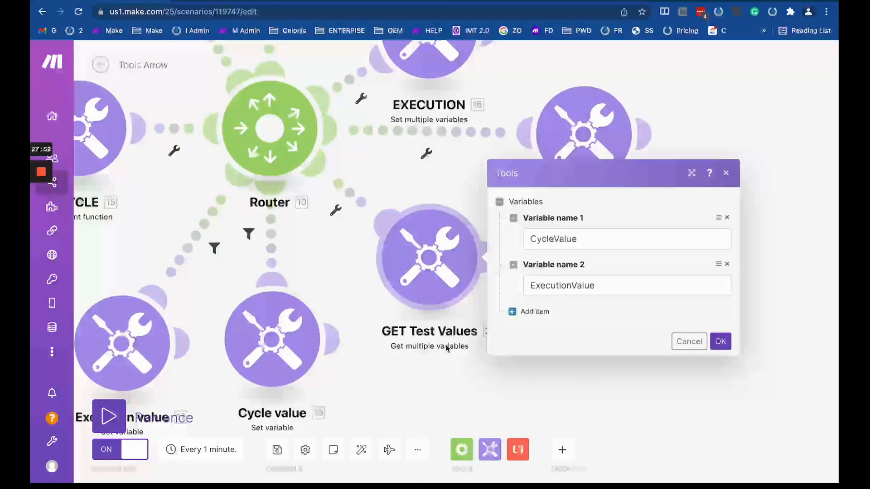
pyautogui.scroll(-5, 426, 265)
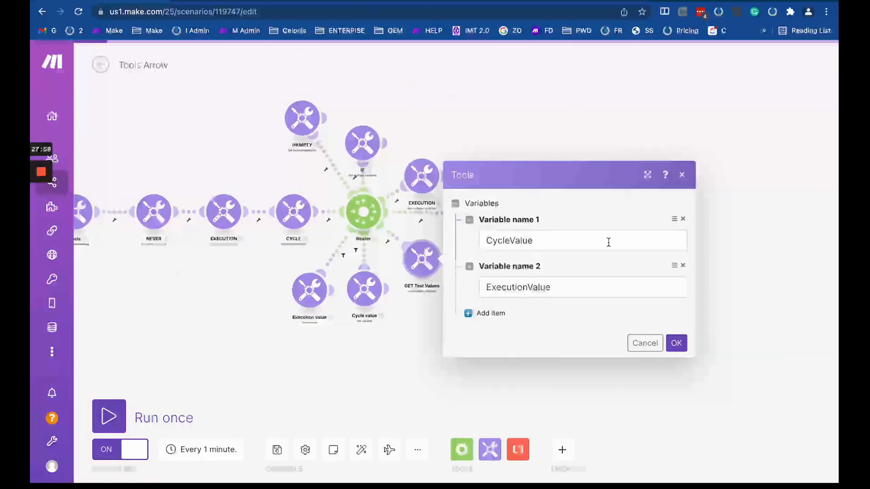
pyautogui.doubleClick(514, 240)
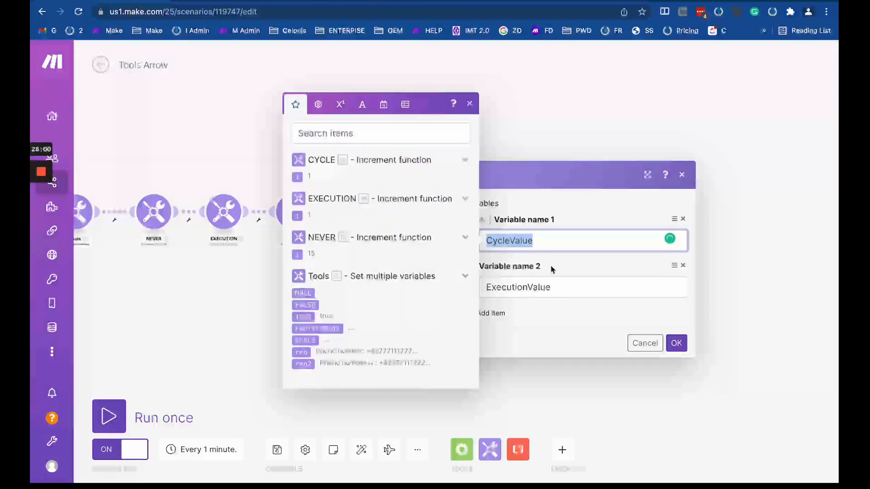
pyautogui.doubleClick(531, 288)
pyautogui.click(545, 190)
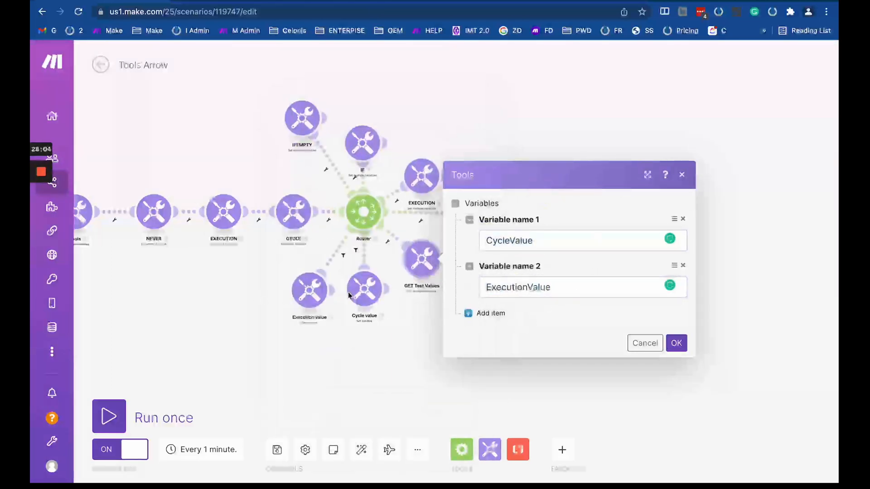
pyautogui.scroll(3, 412, 295)
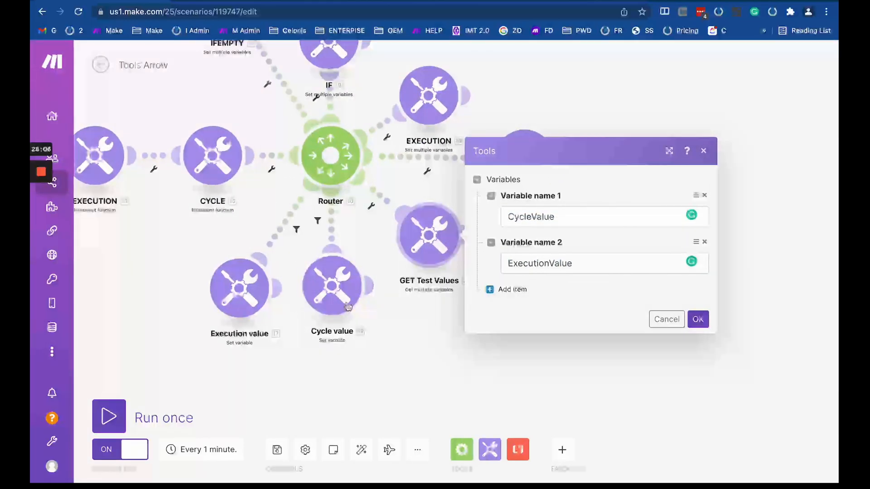
pyautogui.click(368, 233)
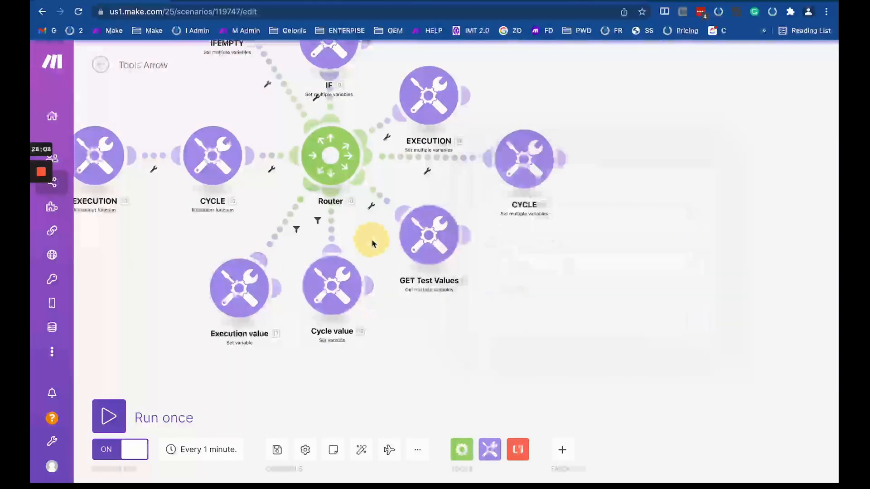
# Step: Leave the scenario editor and discard the unsaved changes
pyautogui.click(101, 66)
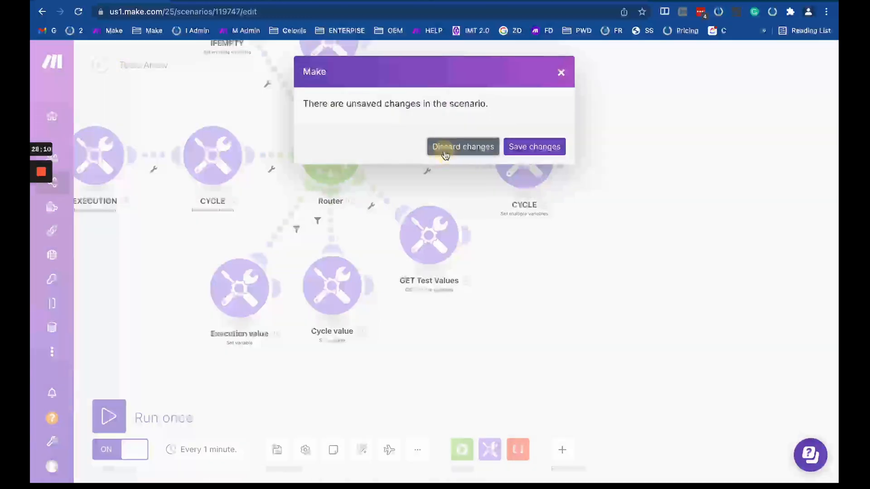
pyautogui.click(455, 147)
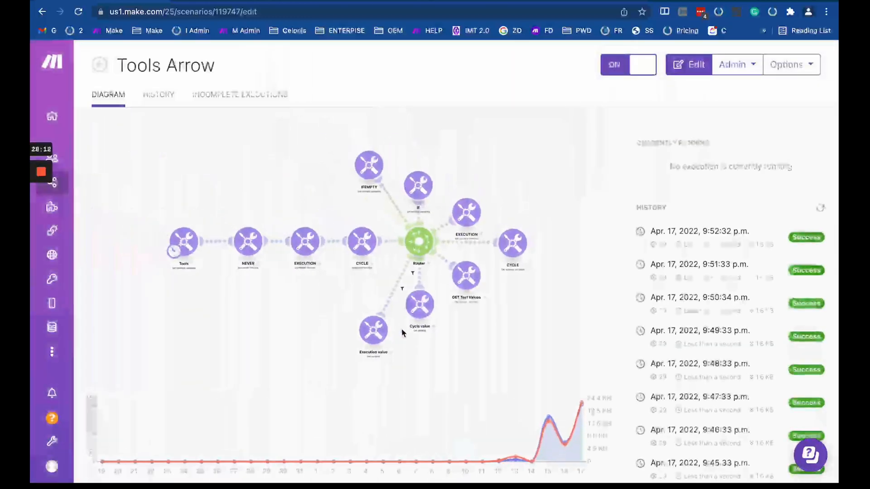
# Step: Turn the Tools Arrow scenario off and open its Apr. 17, 2022, 9:52:32 p.m. run from the history
pyautogui.scroll(-6, 661, 367)
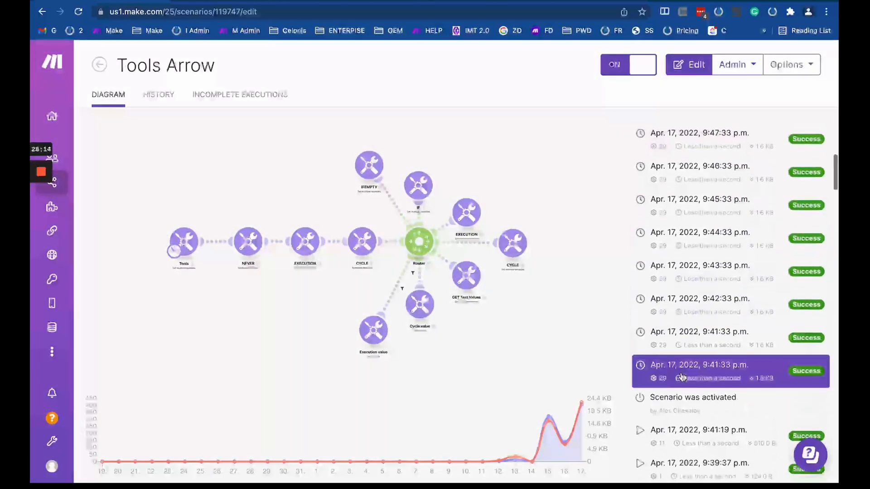
pyautogui.scroll(1, 679, 367)
pyautogui.scroll(5, 681, 367)
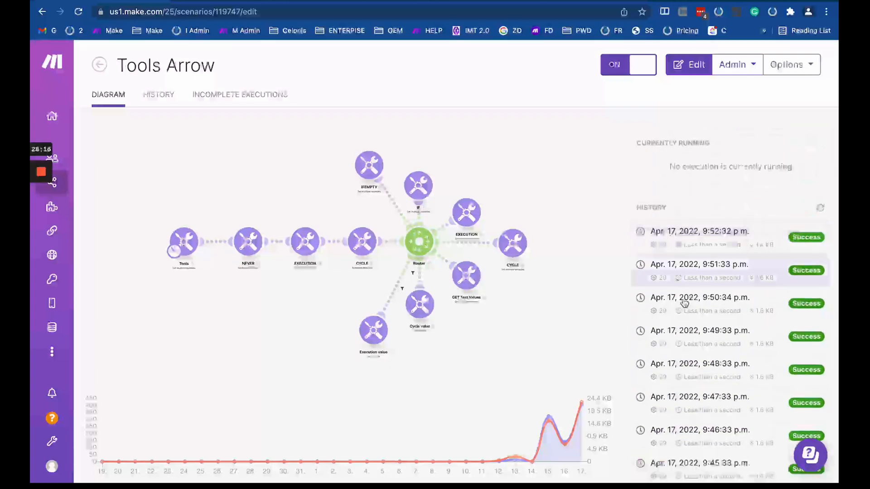
pyautogui.click(613, 67)
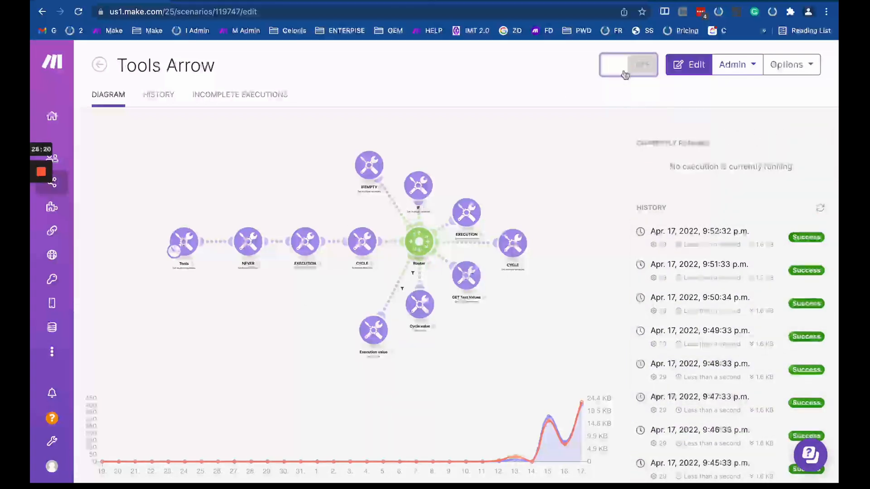
pyautogui.click(711, 241)
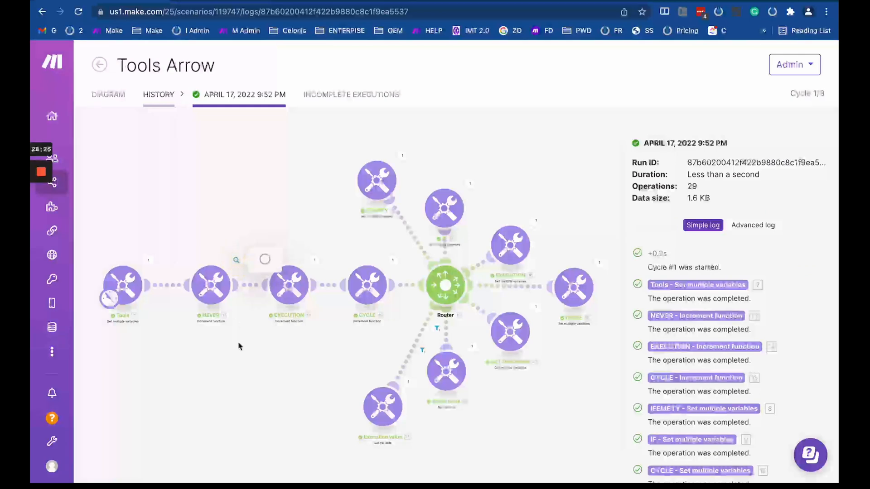
# Step: Examine the output value of the NEVER increment function in the run's first cycle
pyautogui.click(290, 285)
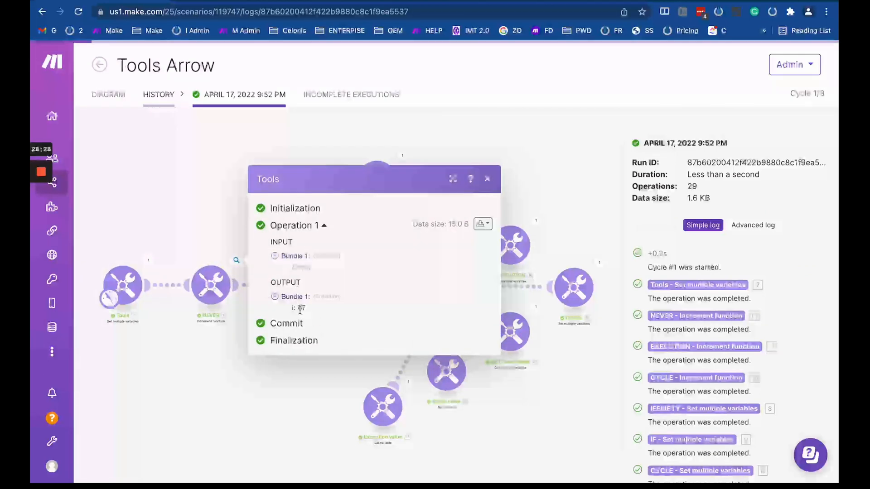
pyautogui.doubleClick(301, 308)
pyautogui.click(316, 368)
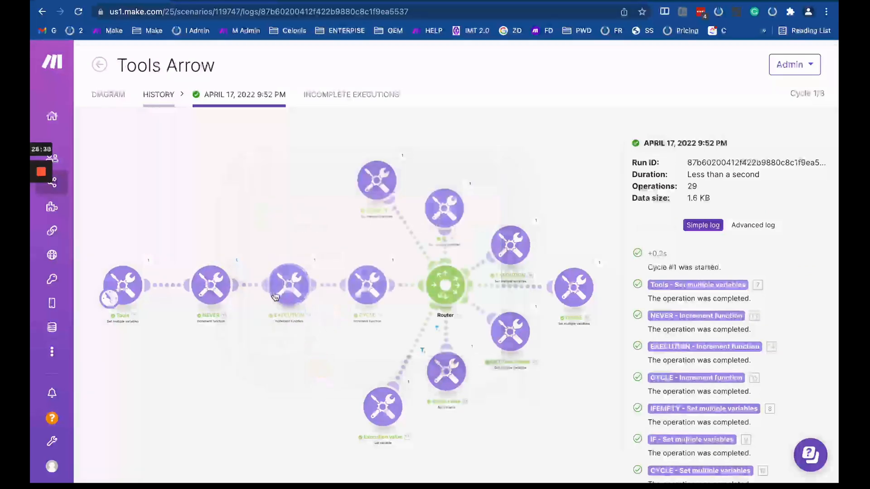
pyautogui.click(255, 336)
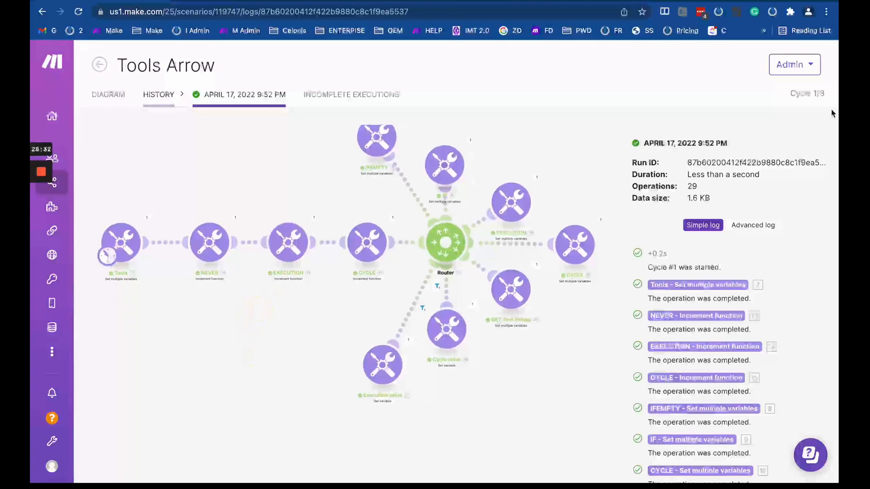
pyautogui.scroll(3, 417, 313)
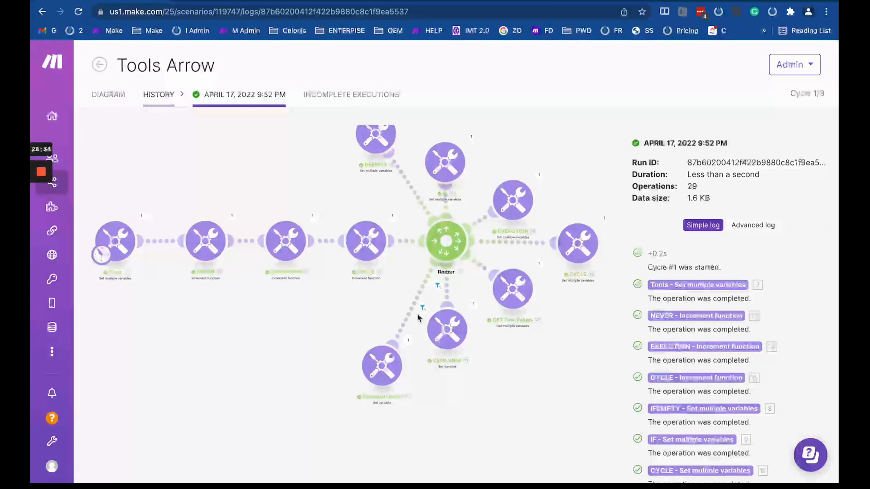
# Step: Examine the output value of the EXECUTION increment function in cycle 1
pyautogui.moveTo(313, 272); pyautogui.dragTo(442, 276)
pyautogui.click(322, 223)
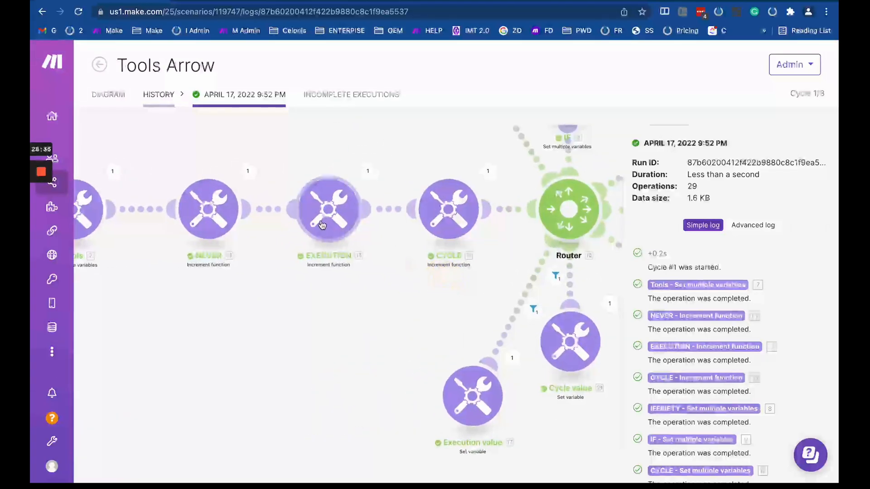
pyautogui.click(300, 162)
pyautogui.click(367, 171)
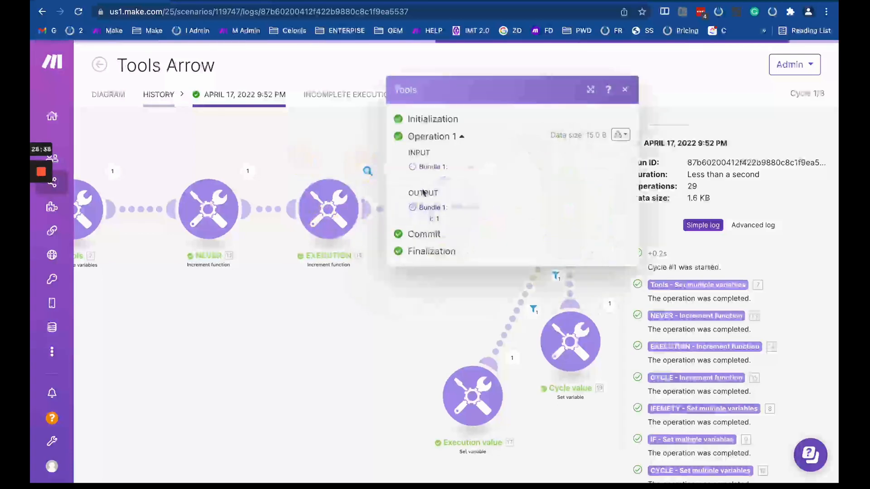
pyautogui.moveTo(430, 218); pyautogui.dragTo(453, 218)
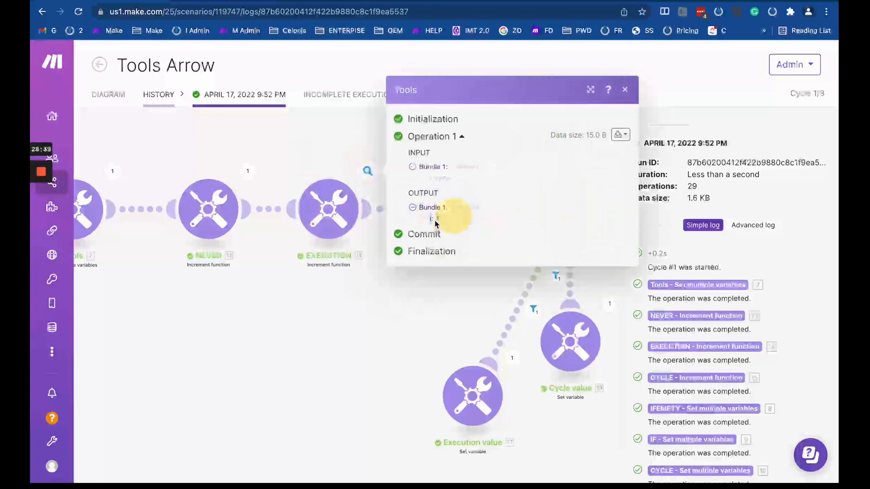
pyautogui.click(379, 327)
pyautogui.moveTo(379, 327); pyautogui.dragTo(260, 308)
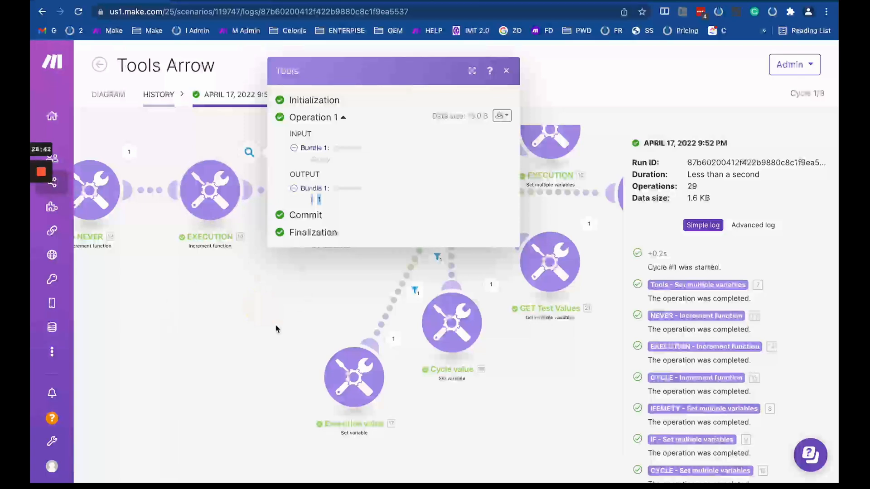
pyautogui.click(194, 130)
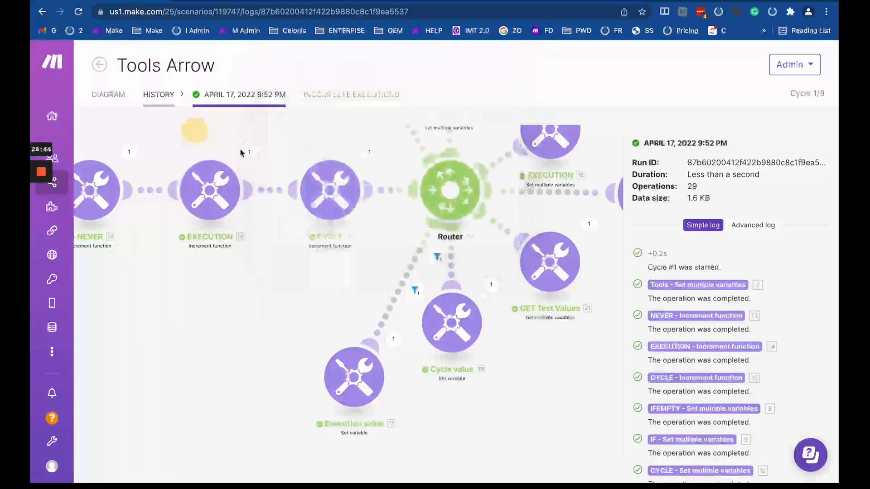
pyautogui.click(249, 151)
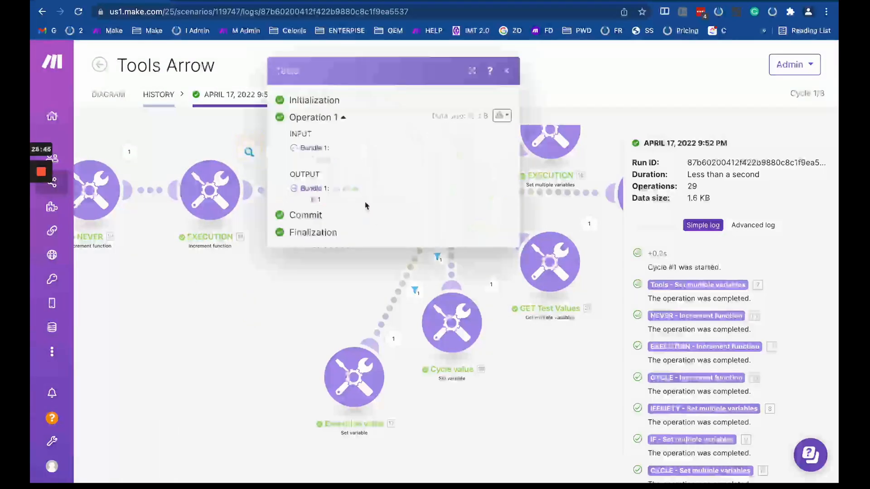
pyautogui.click(313, 304)
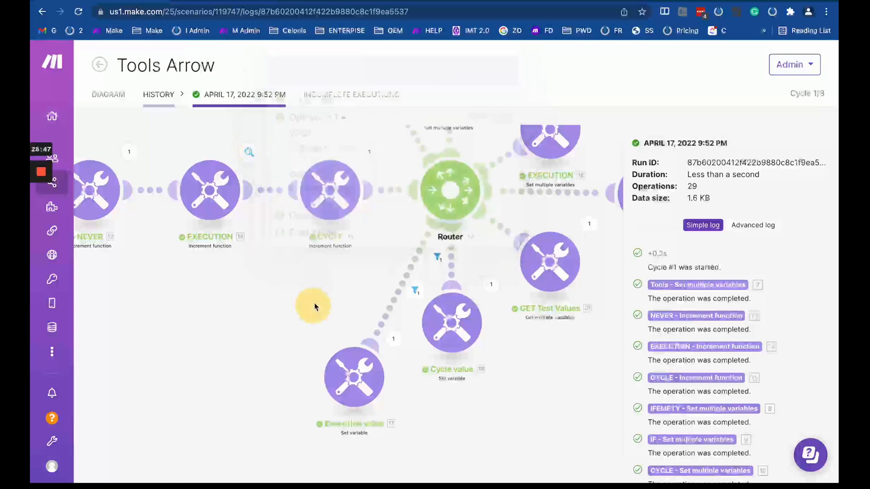
# Step: Inspect the cycle 1 filter results on the routes to the Execution value and Cycle value modules
pyautogui.click(413, 291)
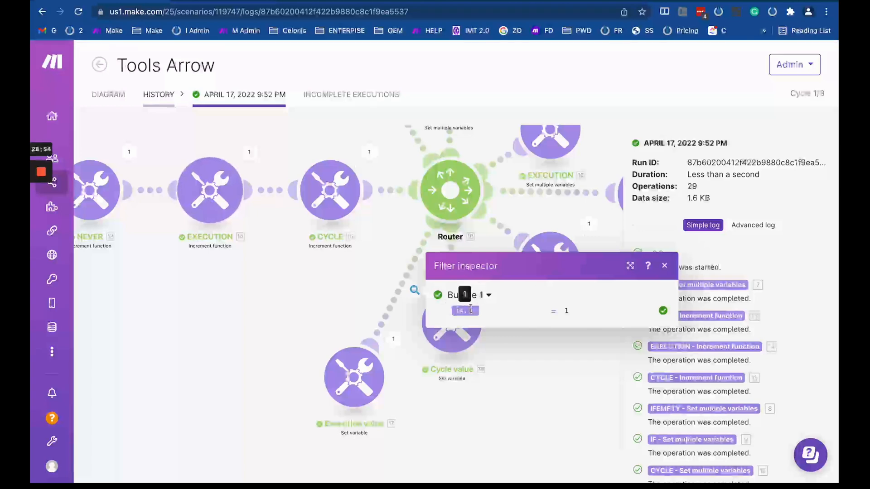
pyautogui.click(336, 243)
pyautogui.click(438, 257)
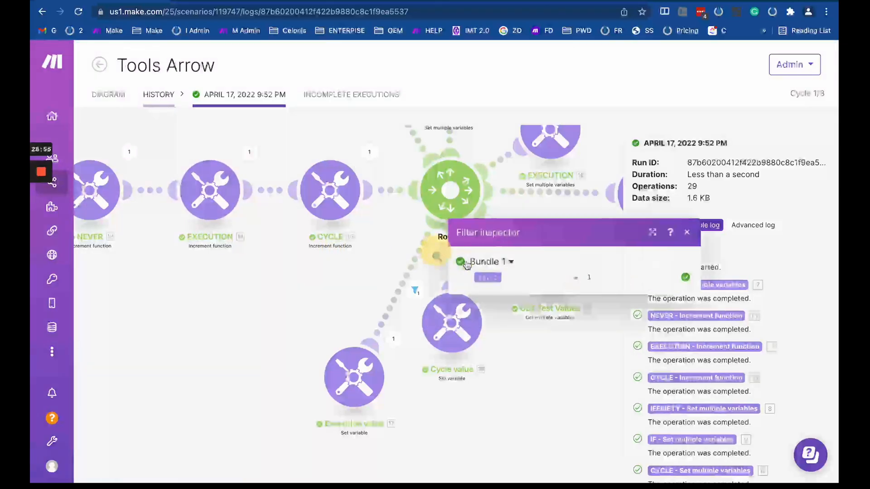
pyautogui.click(371, 267)
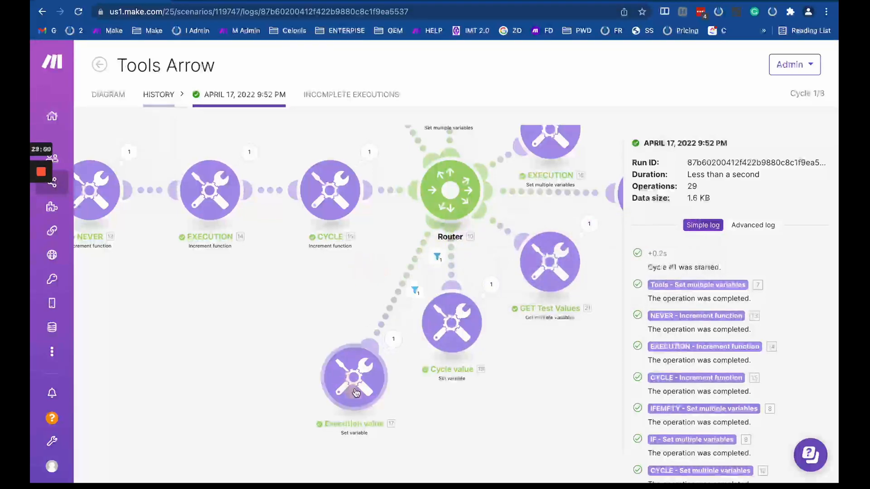
# Step: Examine the variable lifetimes and output values of the Execution value and Cycle value modules in cycle 1
pyautogui.click(395, 347)
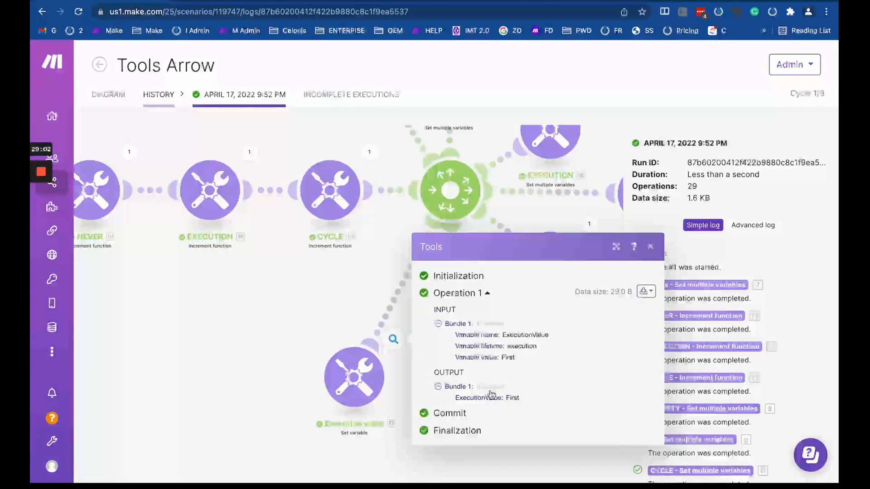
pyautogui.moveTo(505, 400); pyautogui.dragTo(566, 400)
pyautogui.moveTo(366, 292); pyautogui.dragTo(288, 229)
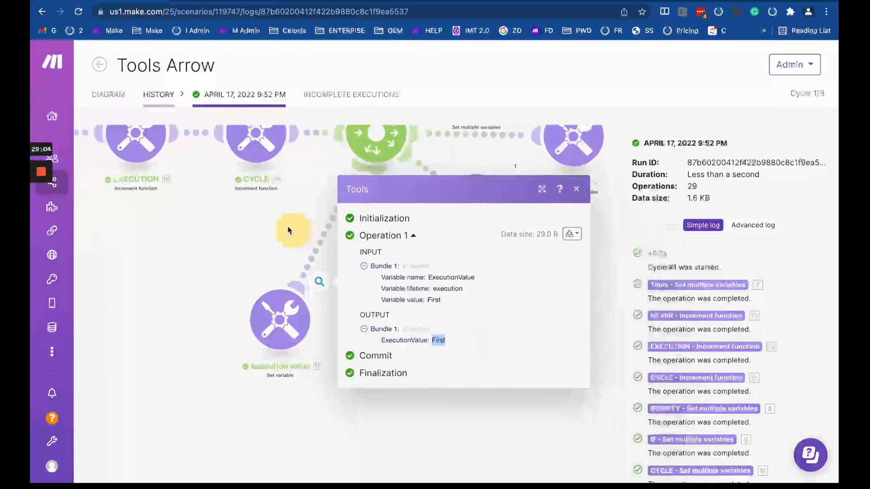
pyautogui.click(410, 227)
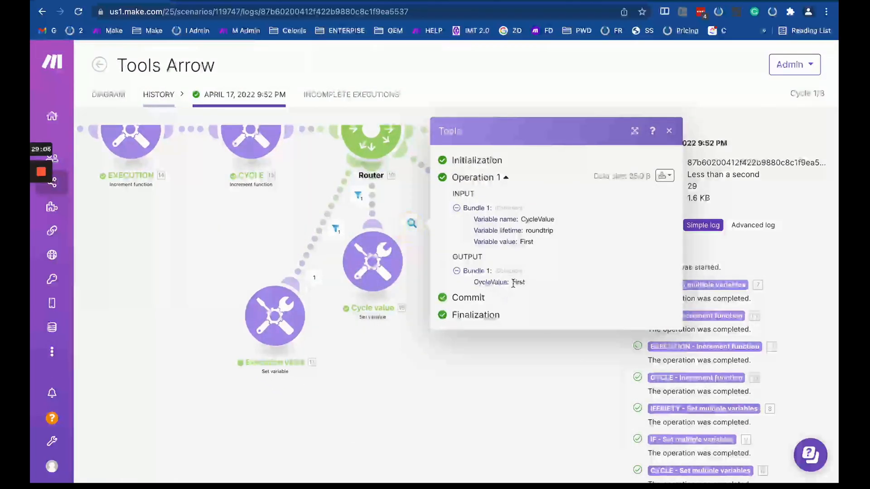
pyautogui.moveTo(513, 283); pyautogui.dragTo(566, 283)
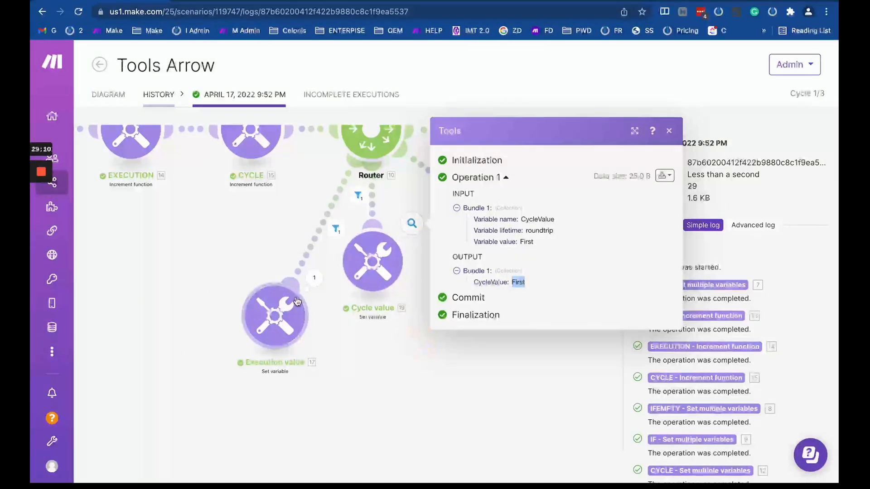
pyautogui.click(386, 360)
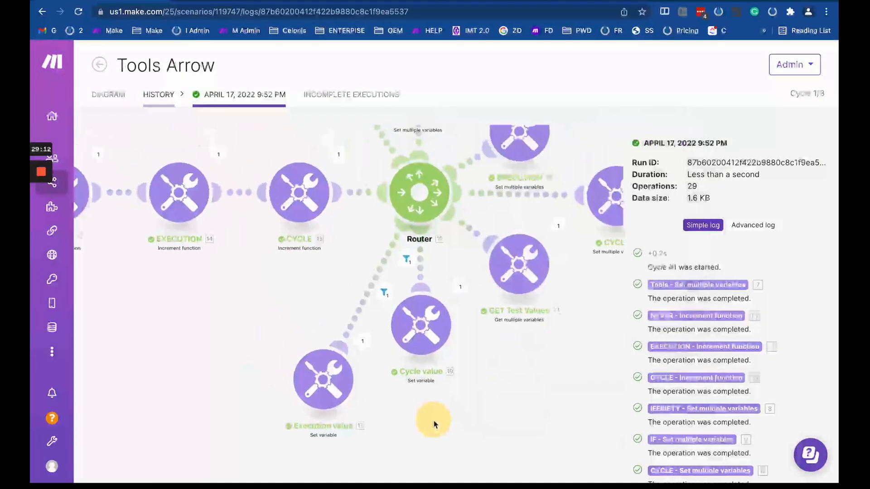
# Step: Examine the CycleValue and ExecutionValue outputs of the GET Test Values module in cycle 1
pyautogui.click(525, 277)
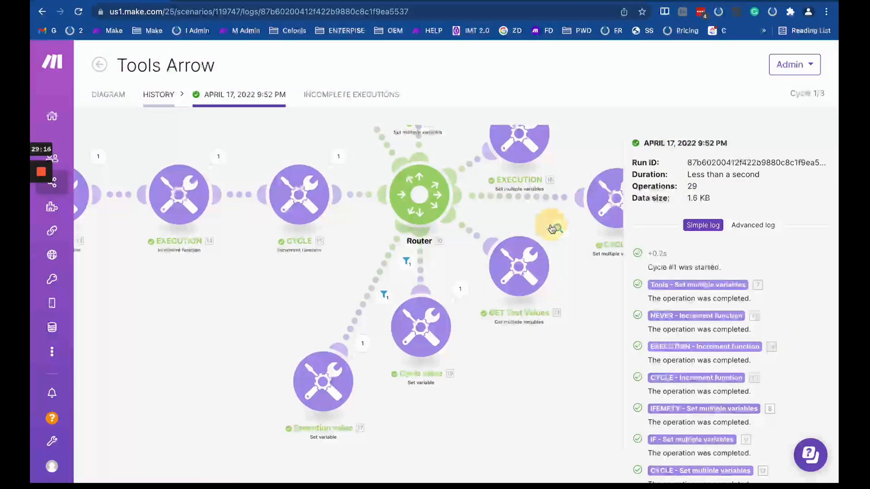
pyautogui.click(555, 228)
pyautogui.moveTo(688, 278); pyautogui.dragTo(705, 279)
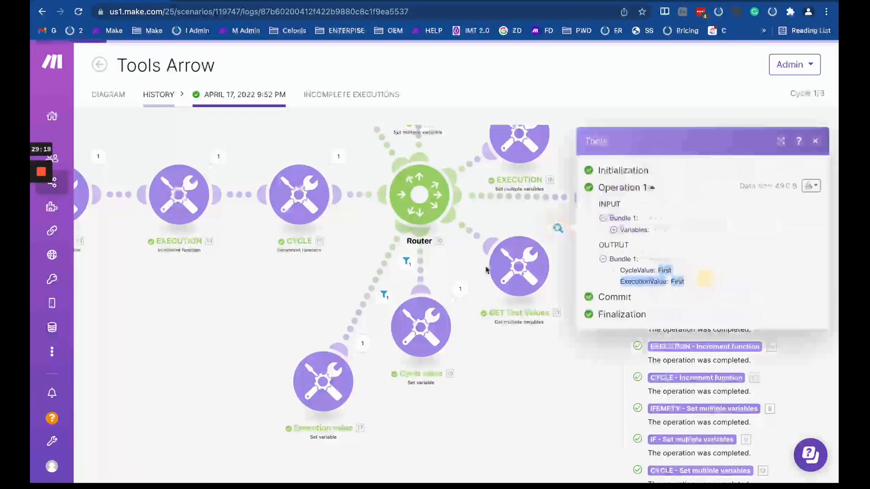
pyautogui.click(332, 266)
# Step: Switch the run view to Cycle 2/3 and examine the EXECUTION increment function's output
pyautogui.click(801, 95)
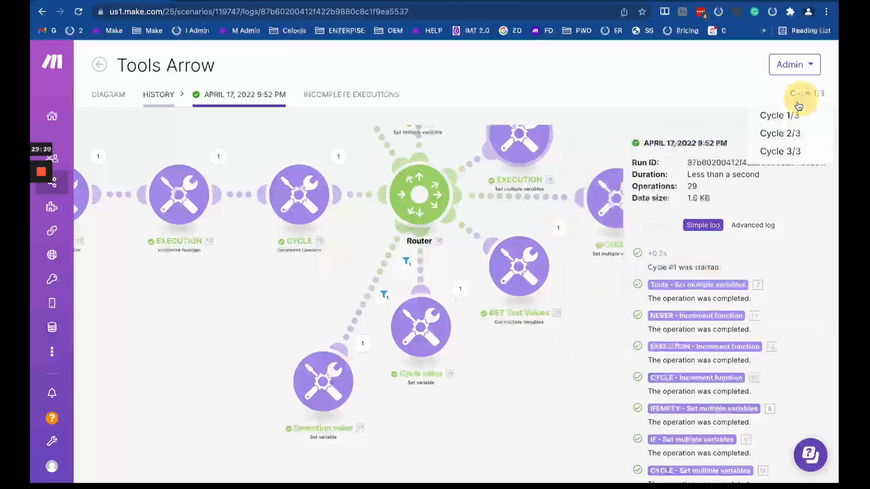
pyautogui.click(778, 134)
pyautogui.moveTo(510, 359); pyautogui.dragTo(552, 443)
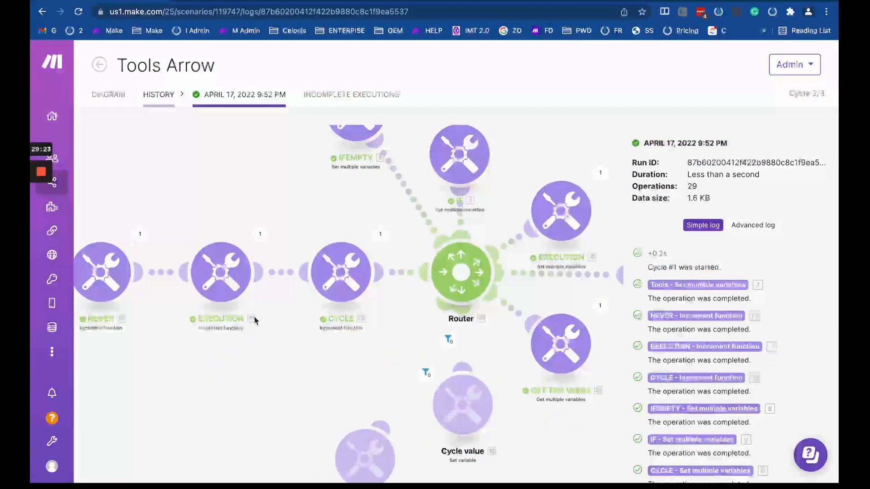
pyautogui.click(259, 234)
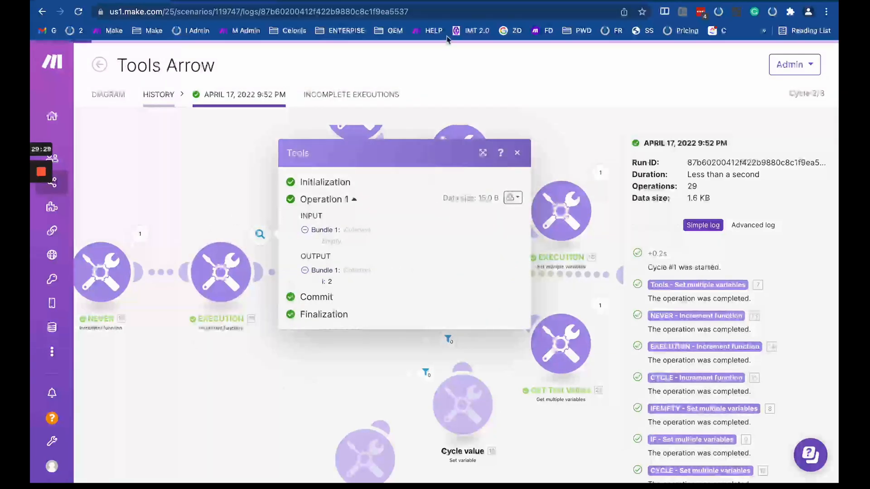
pyautogui.click(235, 357)
pyautogui.moveTo(183, 321); pyautogui.dragTo(275, 320)
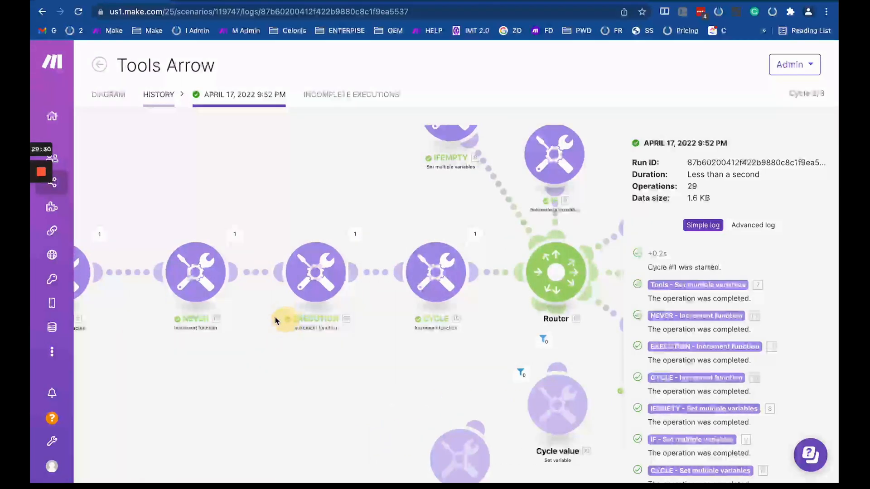
pyautogui.moveTo(350, 354); pyautogui.dragTo(246, 355)
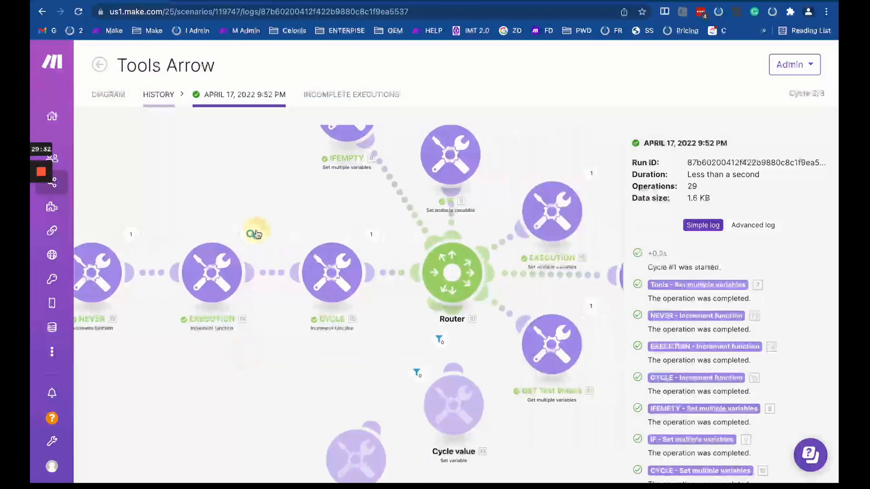
pyautogui.click(254, 234)
pyautogui.click(319, 379)
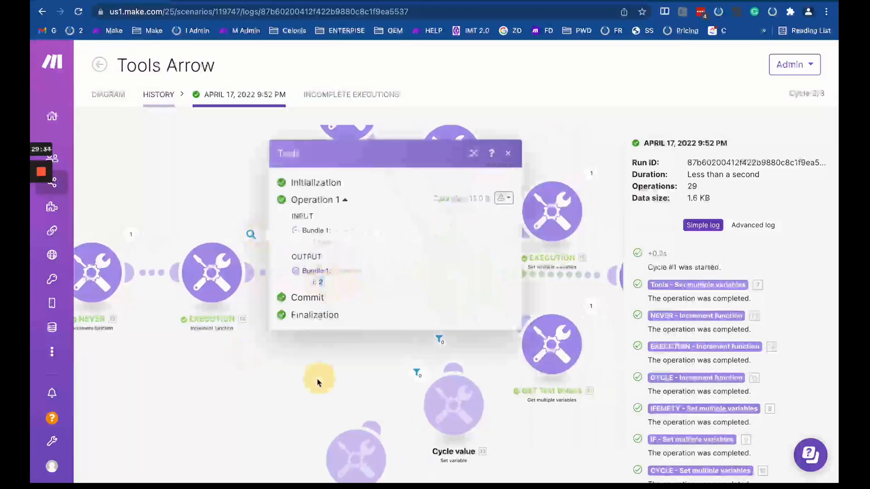
# Step: Inspect the cycle 2 filter result before the Execution value module and that module's variable lifetime mapping
pyautogui.click(417, 375)
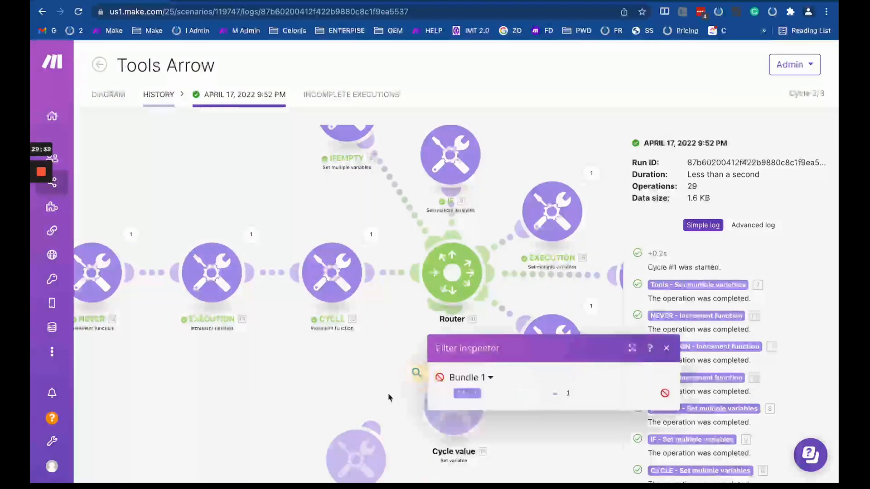
pyautogui.click(358, 453)
pyautogui.moveTo(351, 367); pyautogui.dragTo(303, 351)
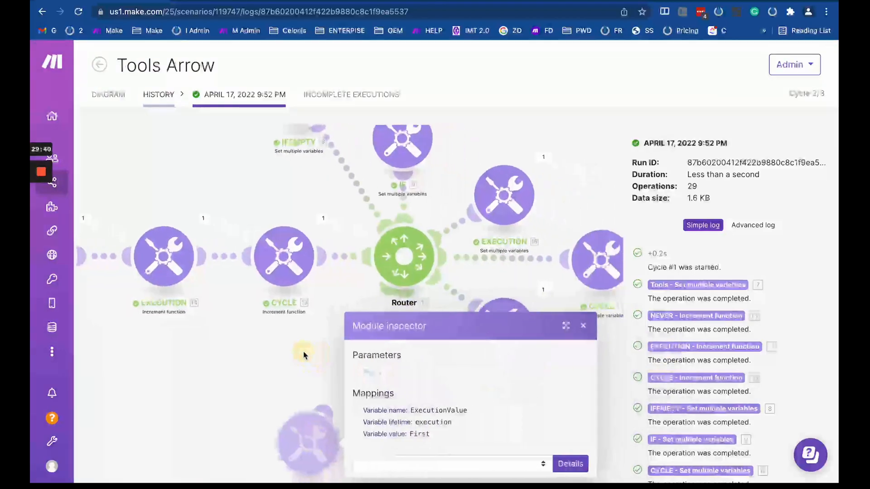
pyautogui.click(303, 351)
pyautogui.moveTo(594, 355); pyautogui.dragTo(482, 302)
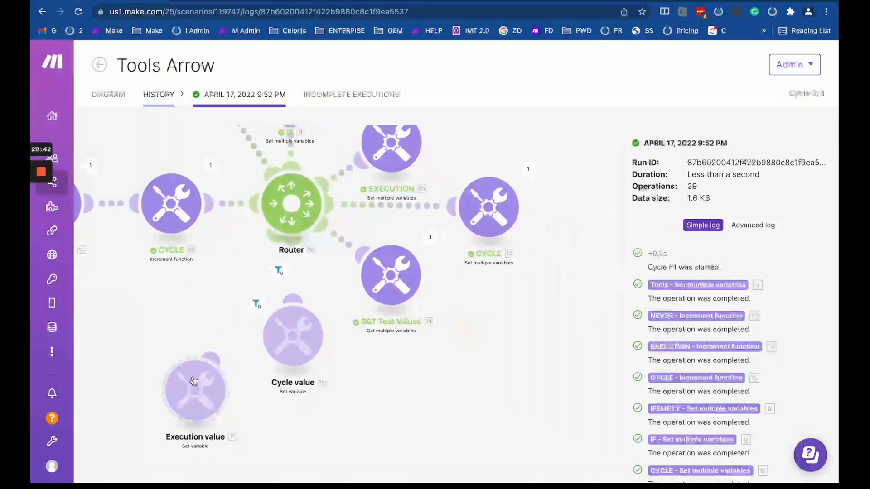
pyautogui.click(198, 403)
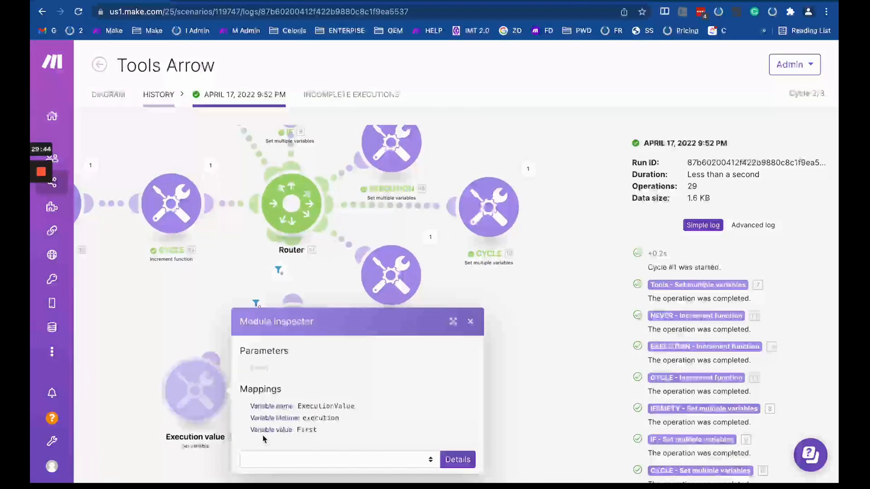
pyautogui.moveTo(292, 419); pyautogui.dragTo(363, 422)
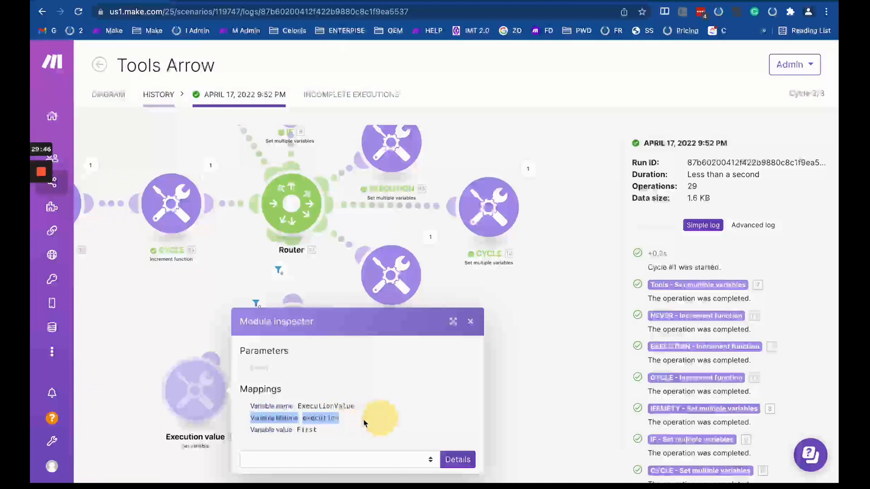
pyautogui.click(470, 322)
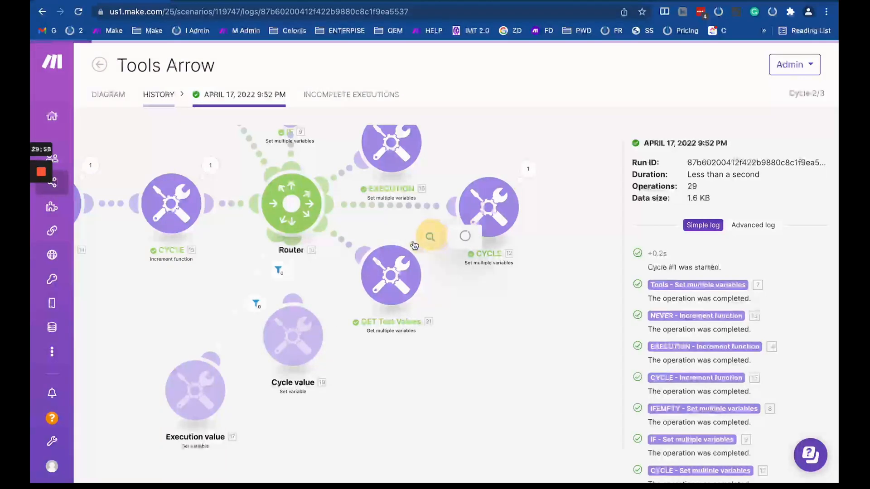
# Step: Examine the ExecutionValue output of the GET Test Values module in cycle 2
pyautogui.click(430, 237)
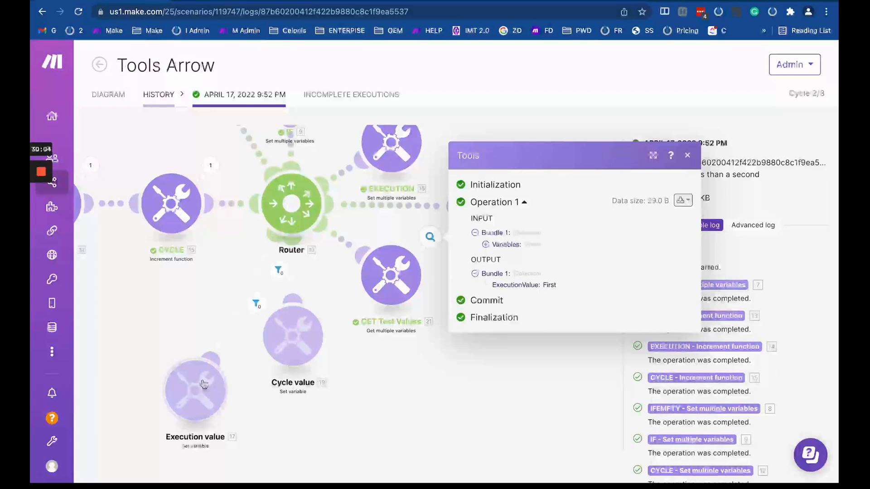
pyautogui.doubleClick(555, 284)
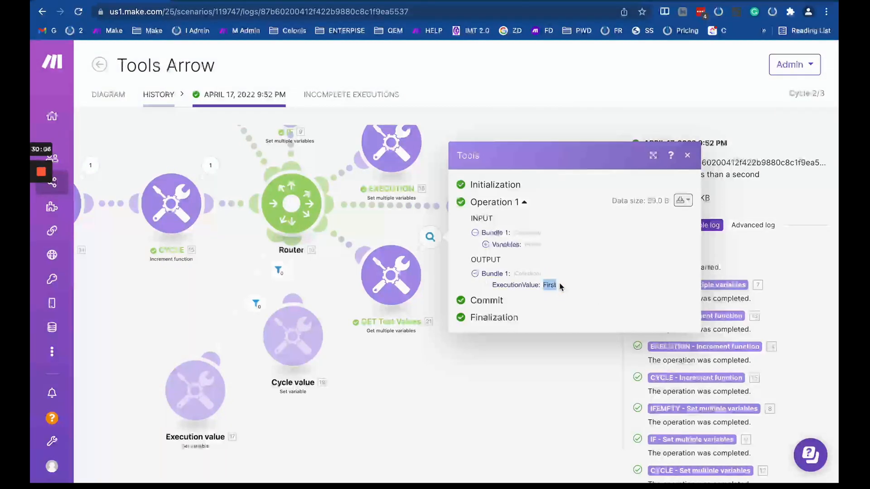
# Step: Inspect the Execution value module's variable lifetime mapping in the cycle 2 run
pyautogui.click(214, 386)
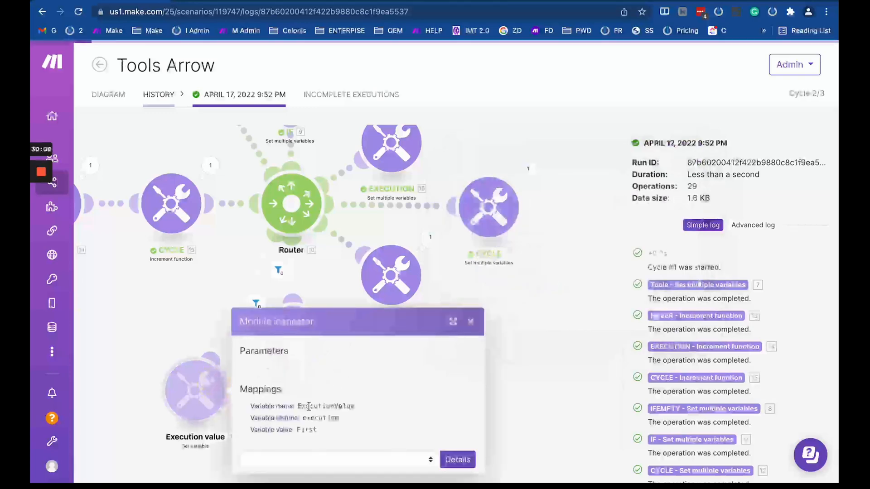
pyautogui.click(265, 413)
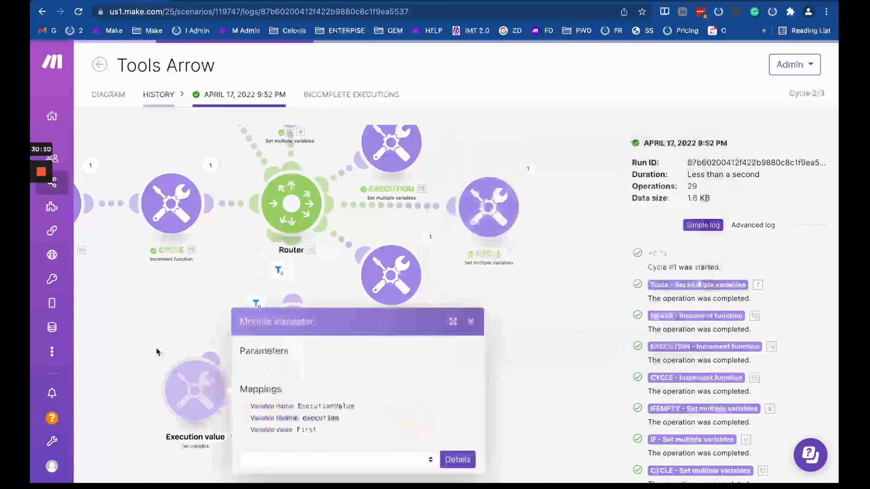
pyautogui.click(171, 332)
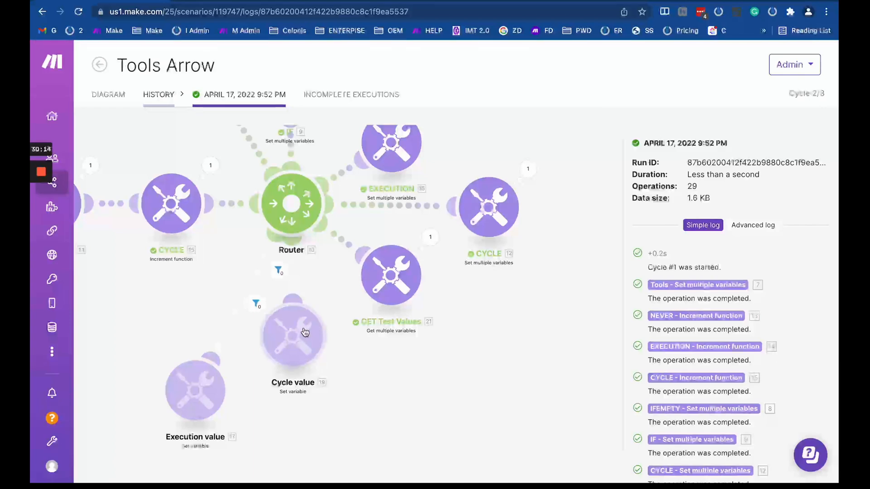
# Step: Inspect the Cycle value module's mappings in cycle 2, focusing on its variable lifetime
pyautogui.click(303, 333)
pyautogui.moveTo(331, 366); pyautogui.dragTo(477, 365)
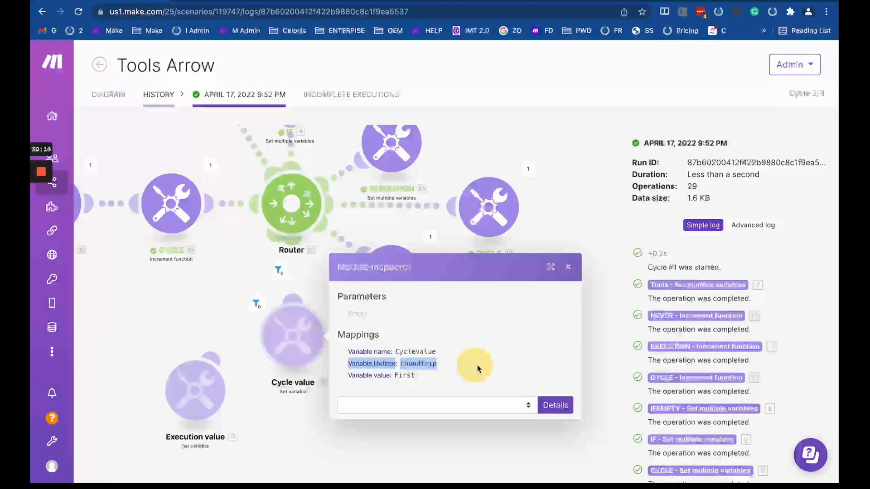
pyautogui.click(478, 365)
pyautogui.click(424, 364)
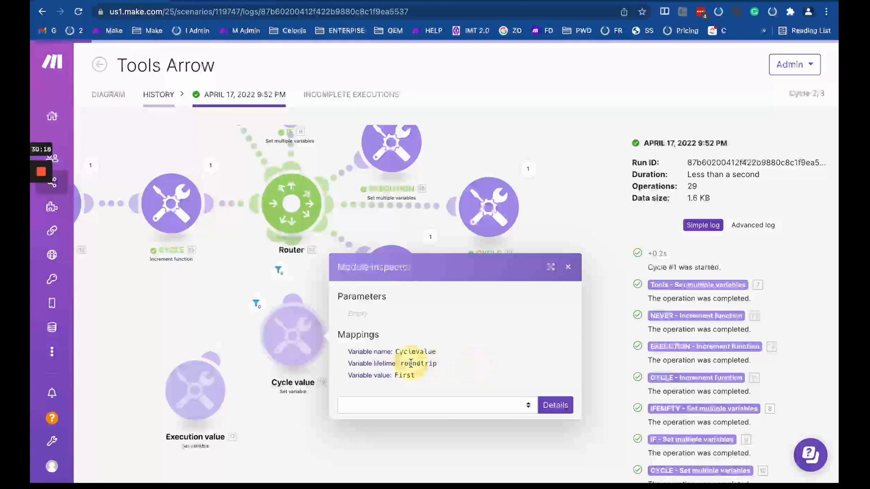
pyautogui.doubleClick(422, 364)
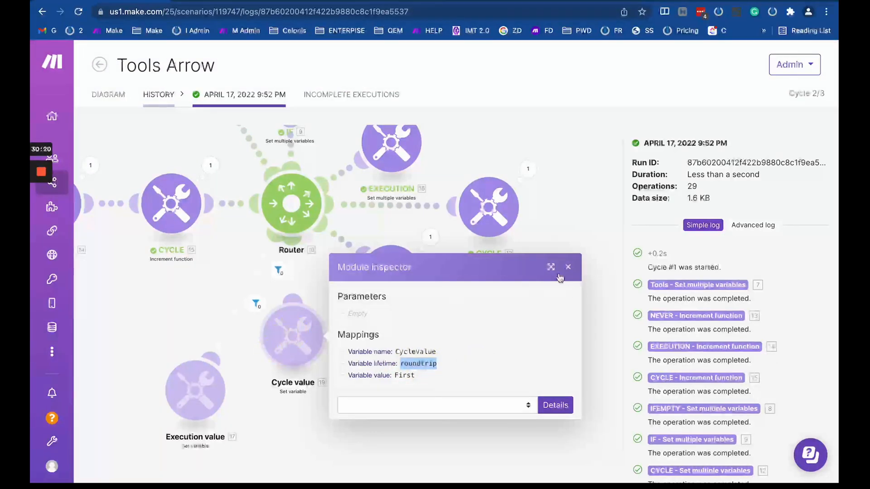
pyautogui.click(568, 267)
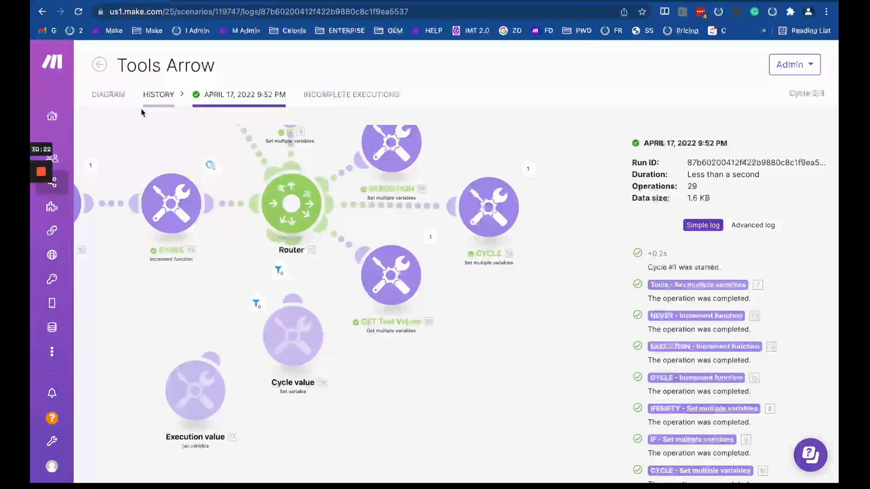
# Step: Open the Tools Arrow scenario in the editor and check the Cycle value module's variable lifetime setting
pyautogui.click(375, 3)
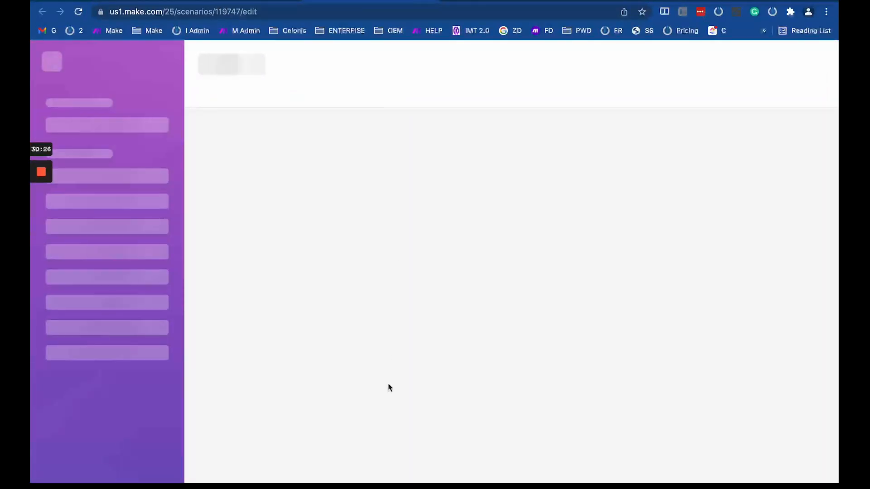
pyautogui.click(400, 365)
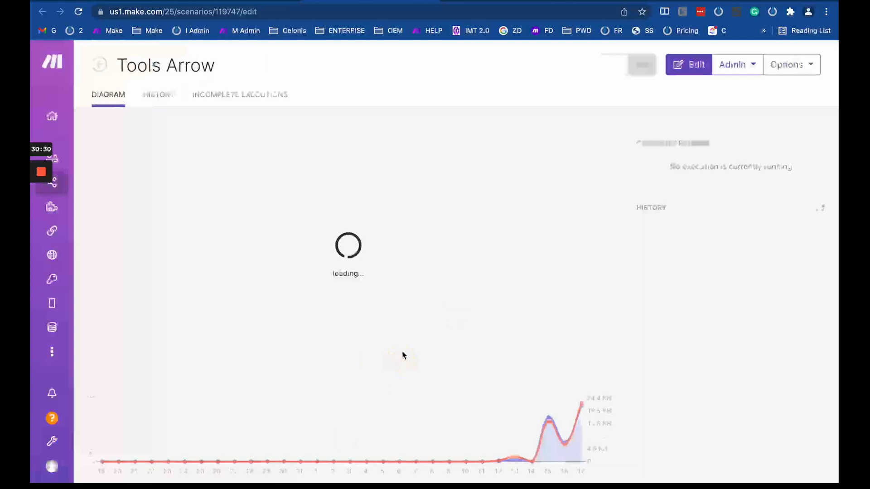
pyautogui.click(576, 345)
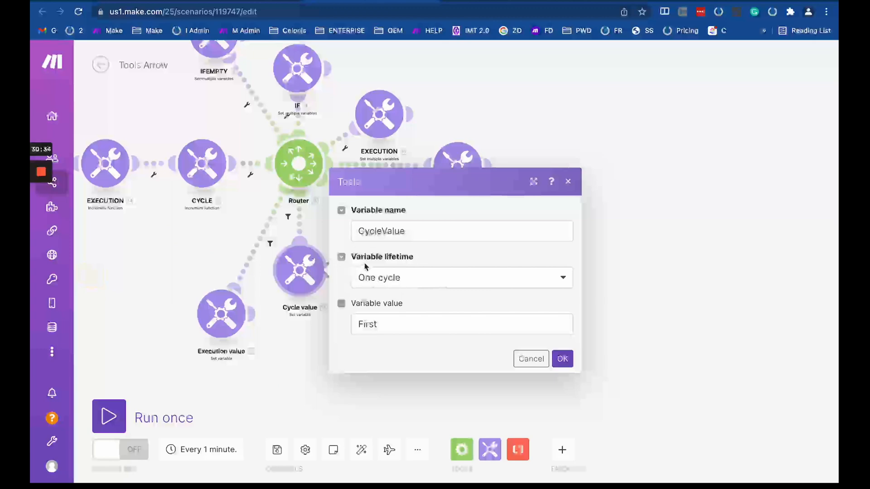
# Step: Return to the recorded run and re-examine the ExecutionValue output of the GET Test Values module in cycle 2
pyautogui.click(101, 1)
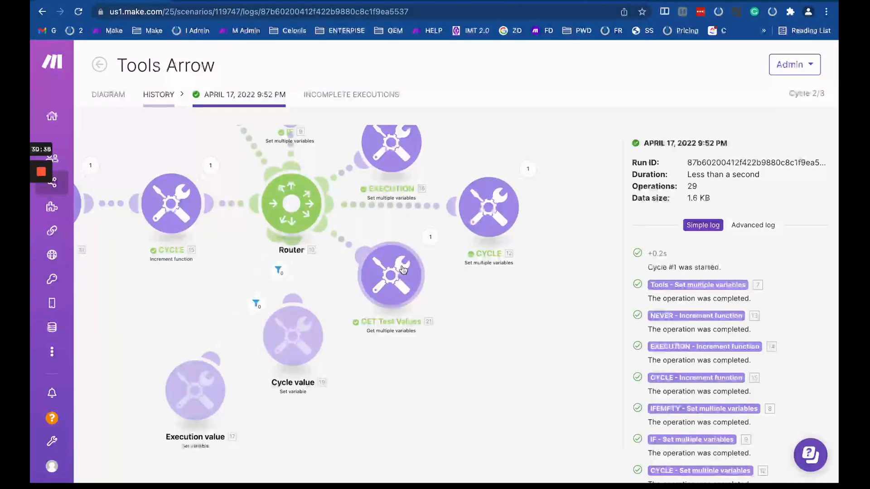
pyautogui.click(430, 237)
pyautogui.moveTo(479, 285); pyautogui.dragTo(616, 292)
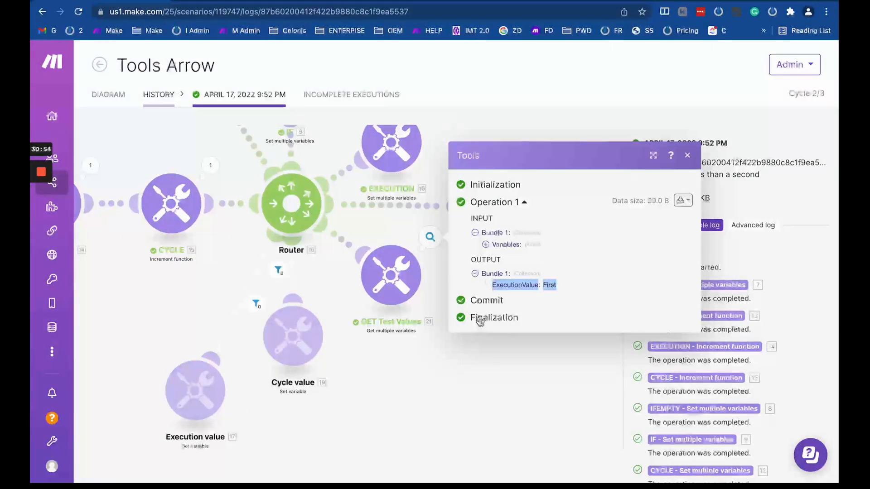
pyautogui.click(221, 272)
# Step: Compare which router branches ran in cycle 1 and cycle 2 by switching the run view between them
pyautogui.scroll(-5, 221, 342)
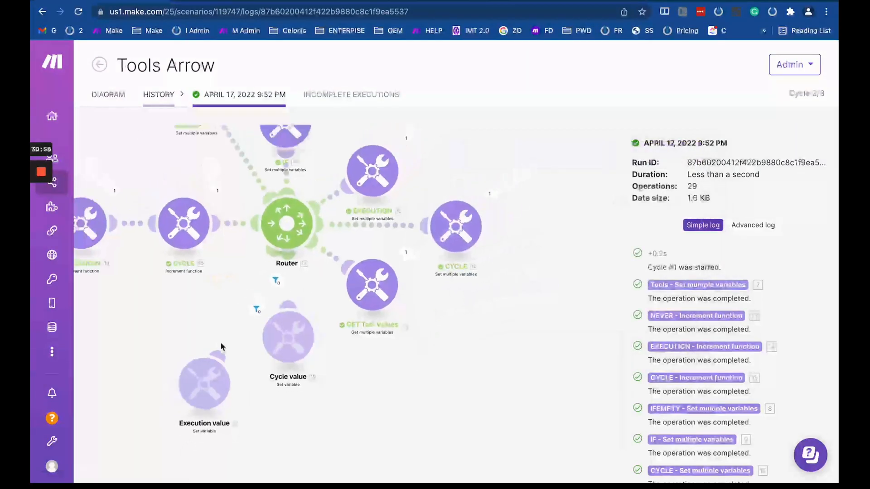
pyautogui.moveTo(214, 344); pyautogui.dragTo(383, 356)
pyautogui.scroll(3, 380, 358)
pyautogui.scroll(1, 380, 358)
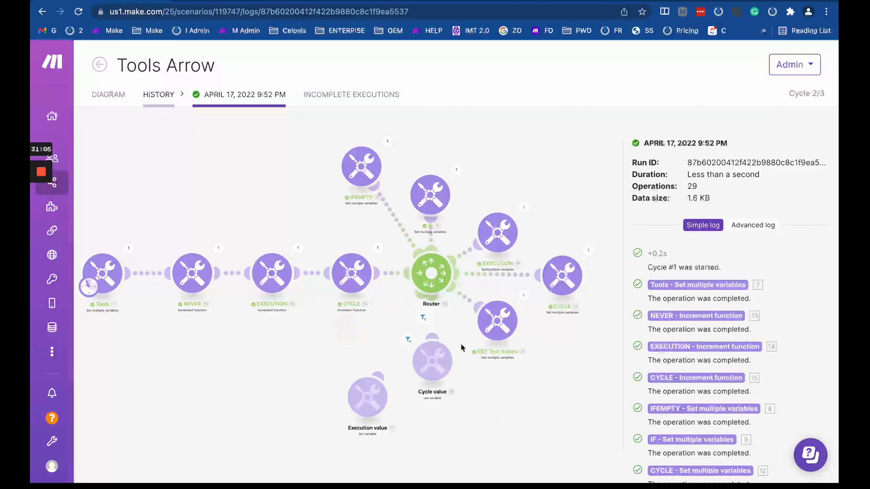
pyautogui.moveTo(464, 349); pyautogui.dragTo(460, 293)
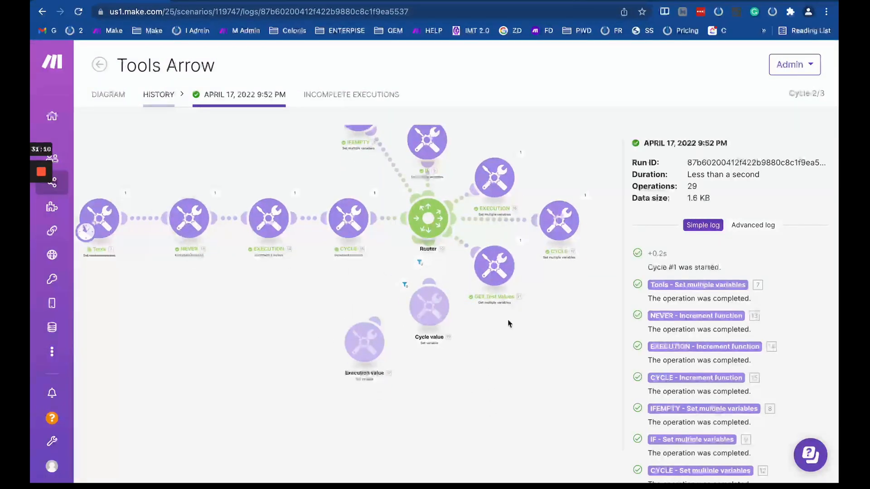
pyautogui.moveTo(509, 321); pyautogui.dragTo(473, 380)
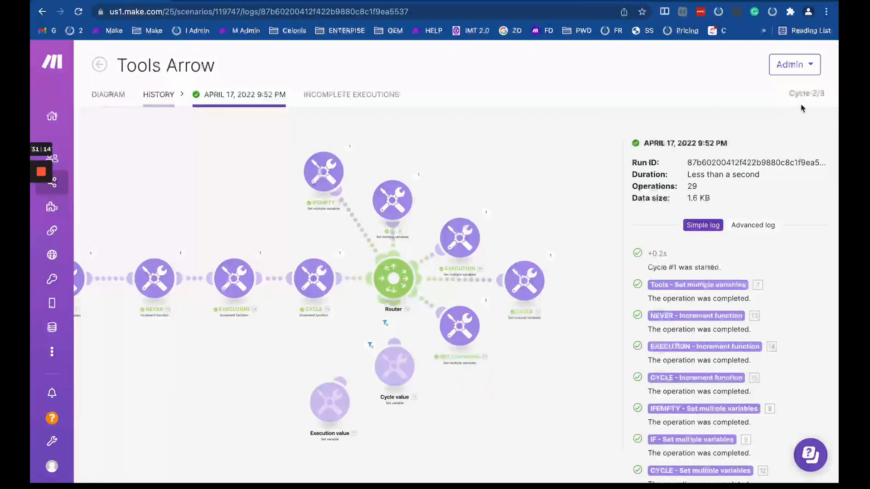
pyautogui.click(824, 99)
pyautogui.click(790, 116)
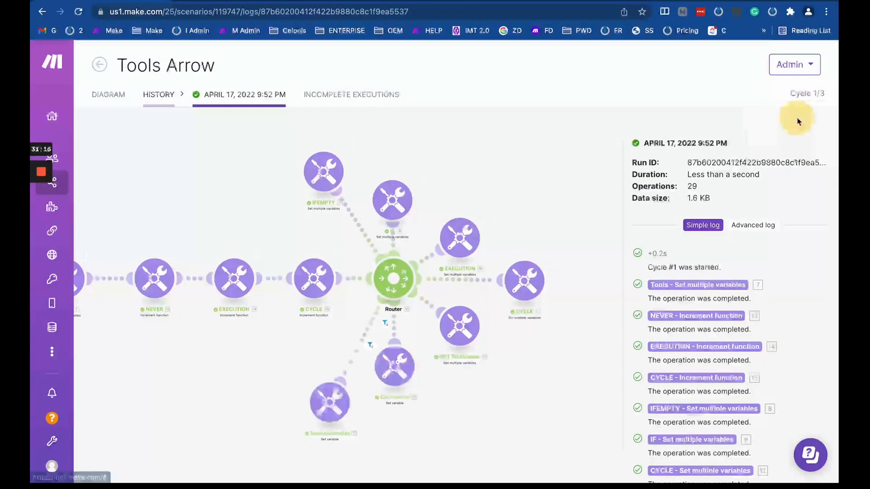
pyautogui.click(814, 98)
pyautogui.click(790, 134)
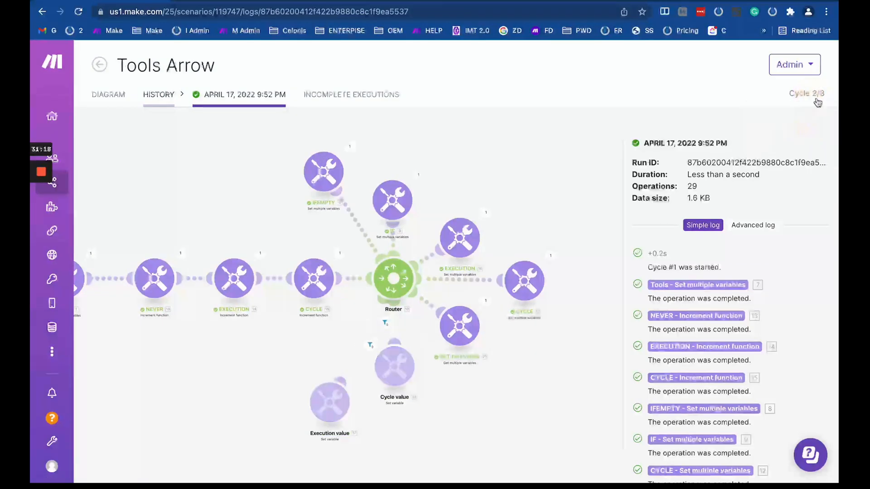
# Step: Switch the run view to Cycle 3/3 and examine the whole scenario diagram
pyautogui.click(814, 96)
pyautogui.click(802, 151)
pyautogui.moveTo(512, 202); pyautogui.dragTo(620, 198)
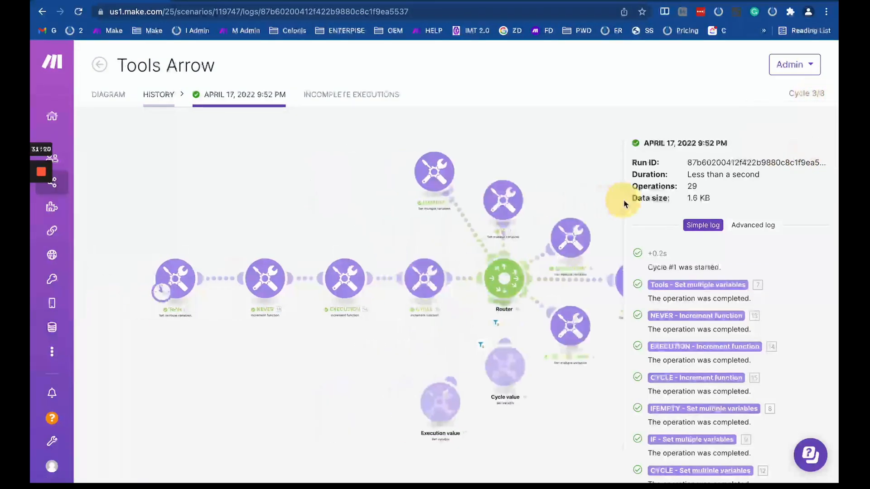
pyautogui.scroll(-5, 432, 197)
pyautogui.scroll(3, 433, 196)
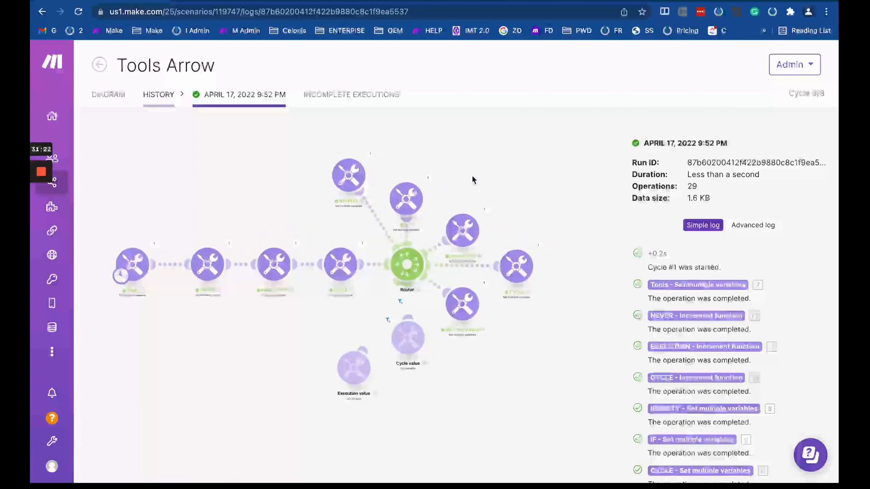